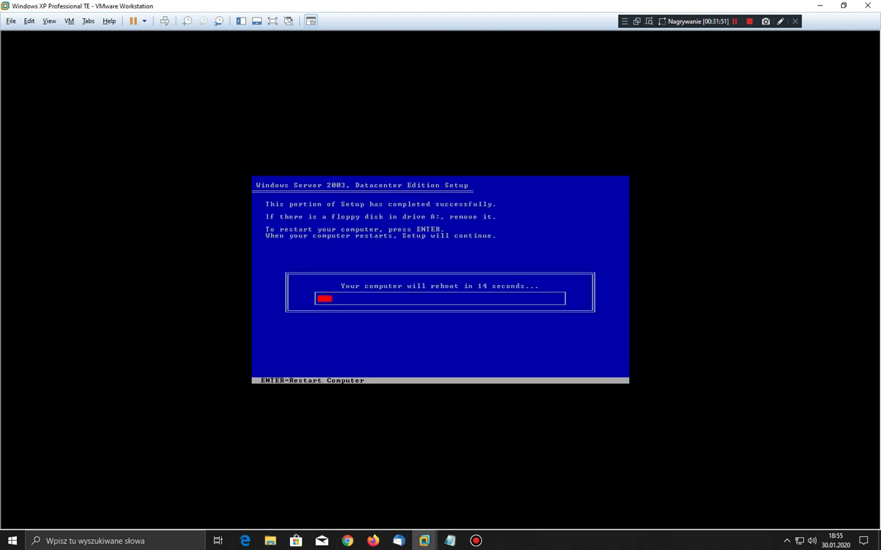
- Restart the virtual machine immediately instead of waiting for the reboot countdown
key(Return)
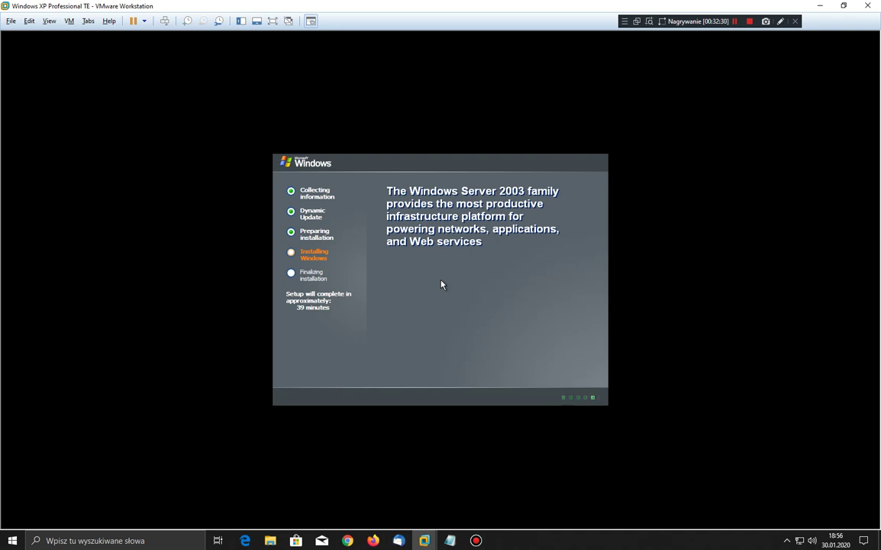
- Check the Windows version with ver, accept default regional options, and enter Administrator as owner name
key(shift+F10)
text(ver)
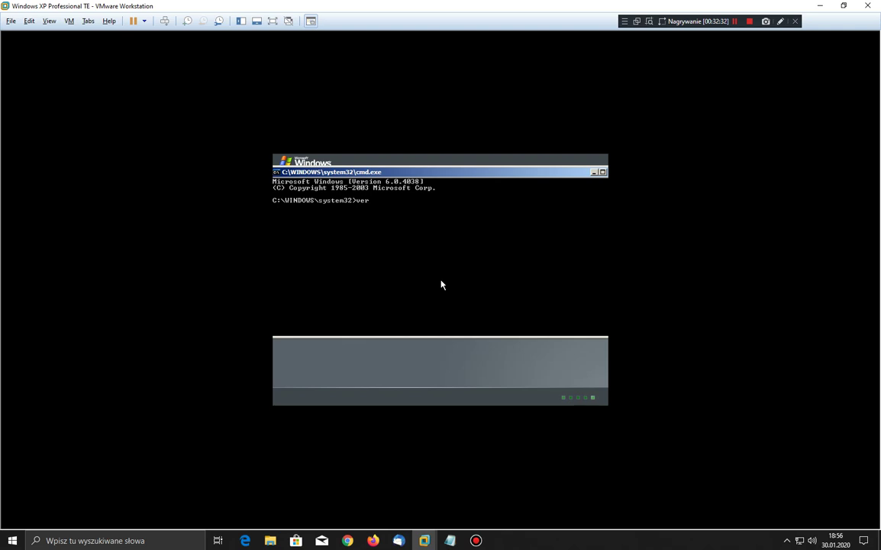
key(Return)
text(exit)
key(Return)
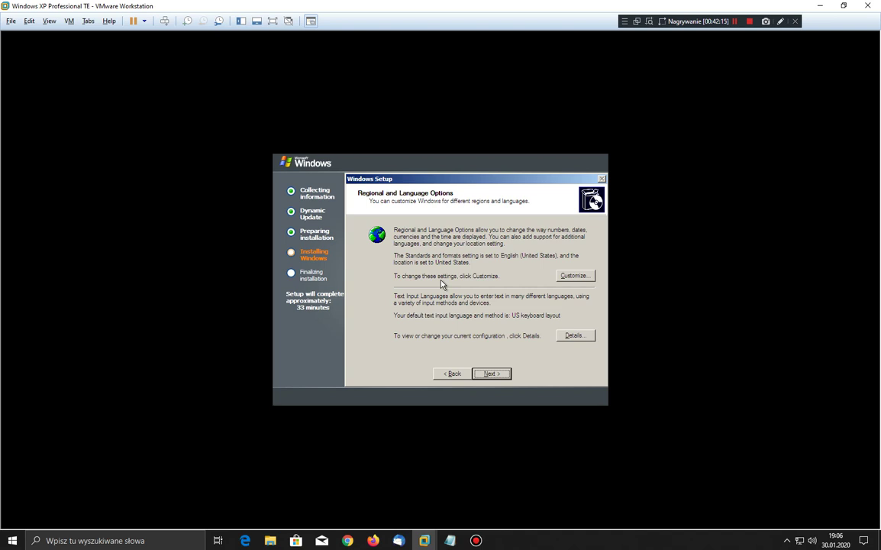
key(Return)
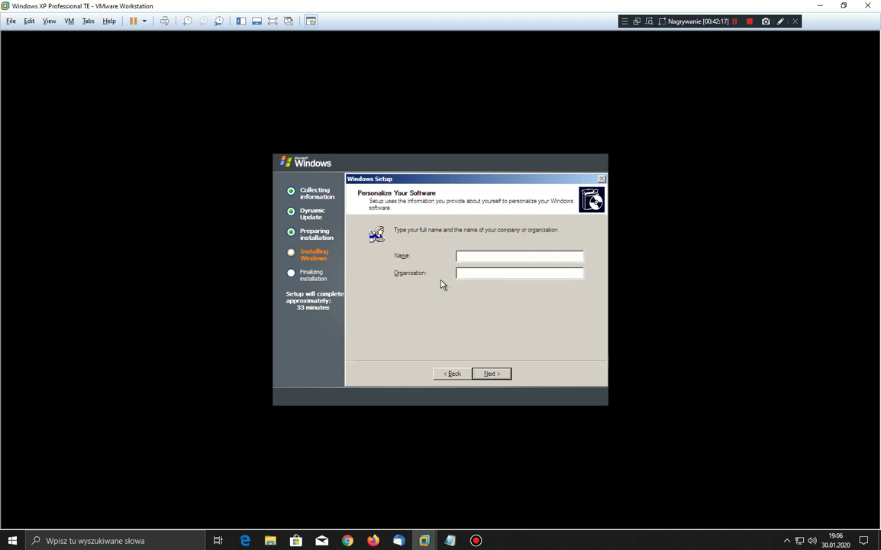
text(Administrator)
- Confirm the Administrator owner name and enter the product key
key(Return)
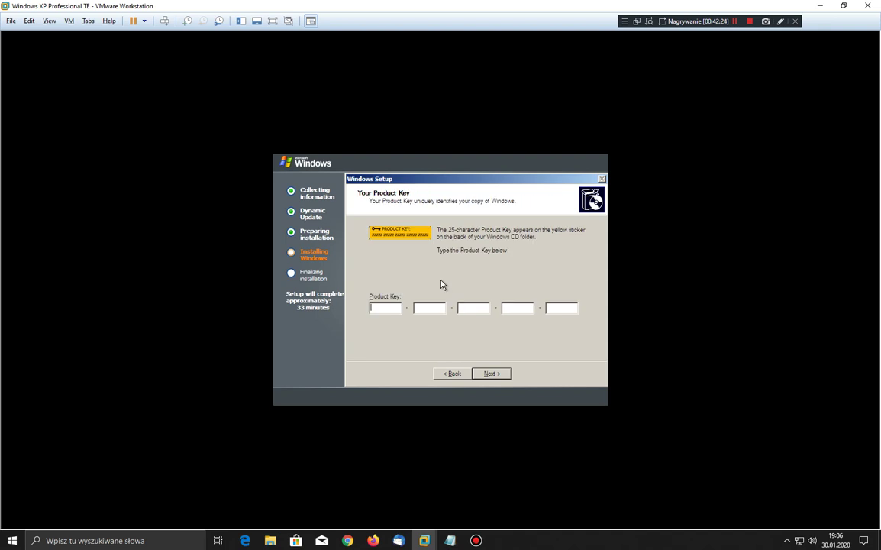
key(Return)
key(Return)
key(Return)
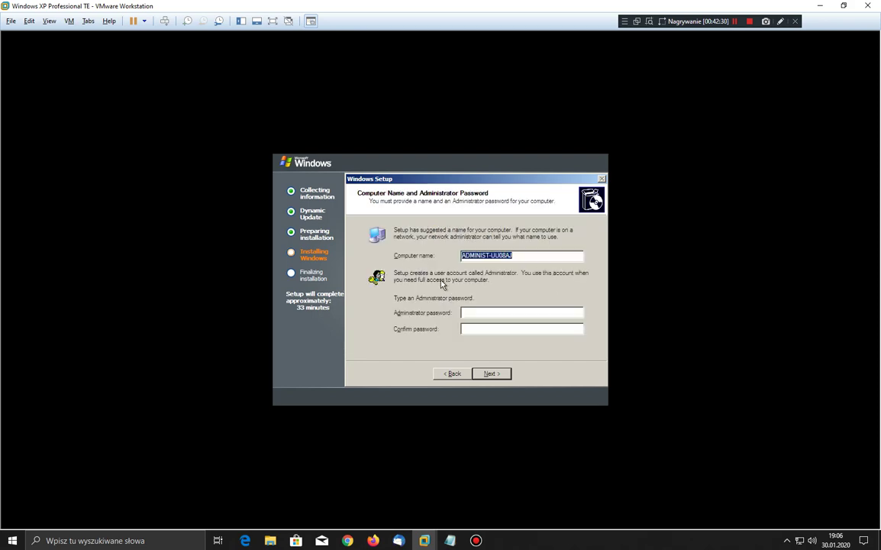
- Keep the suggested computer name with a blank administrator password and the default date and time
key(Return)
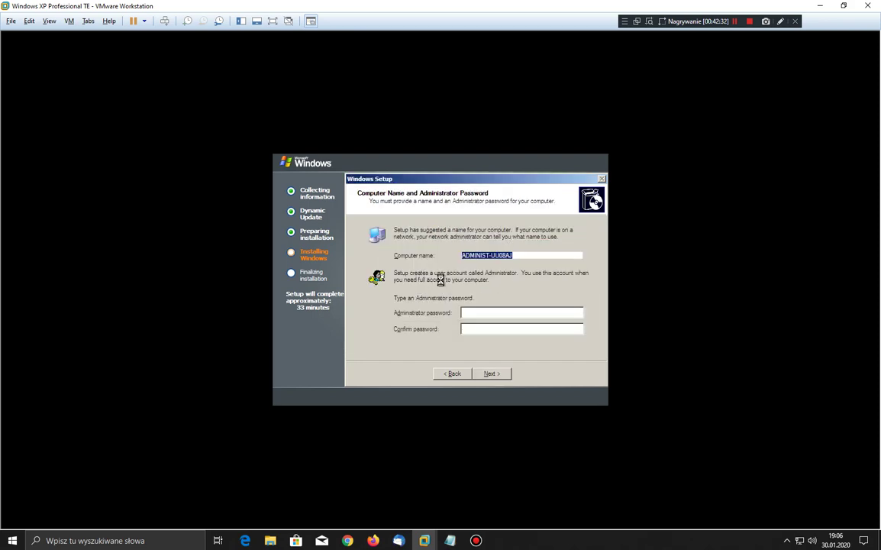
key(Return)
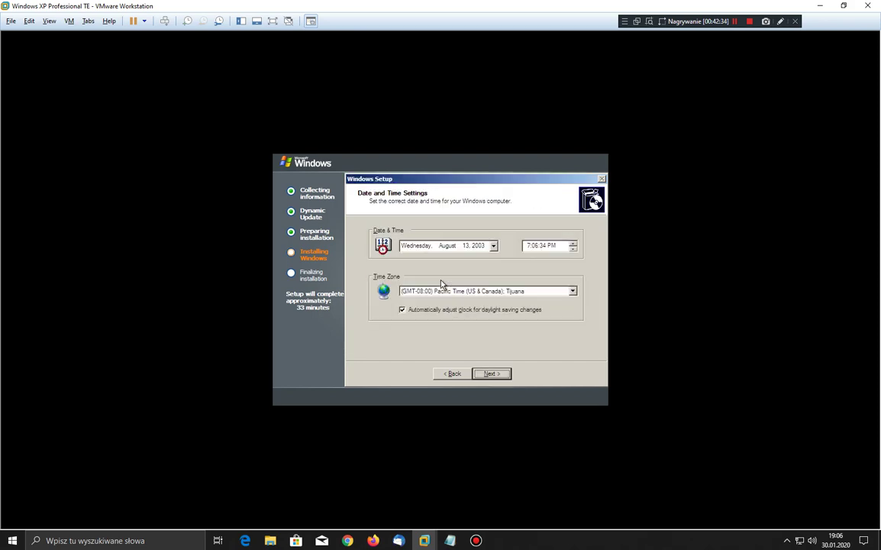
key(Return)
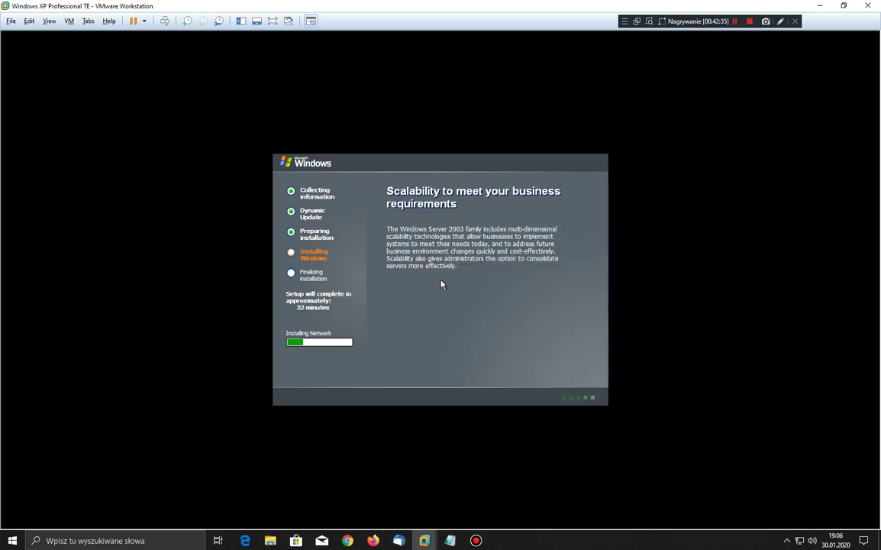
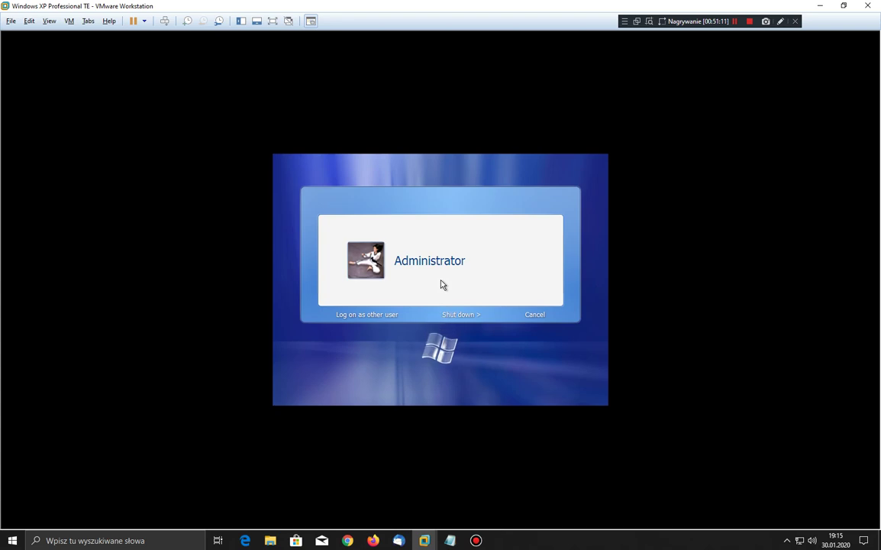
- Log on to the Windows XP guest as the Administrator user
click(410, 262)
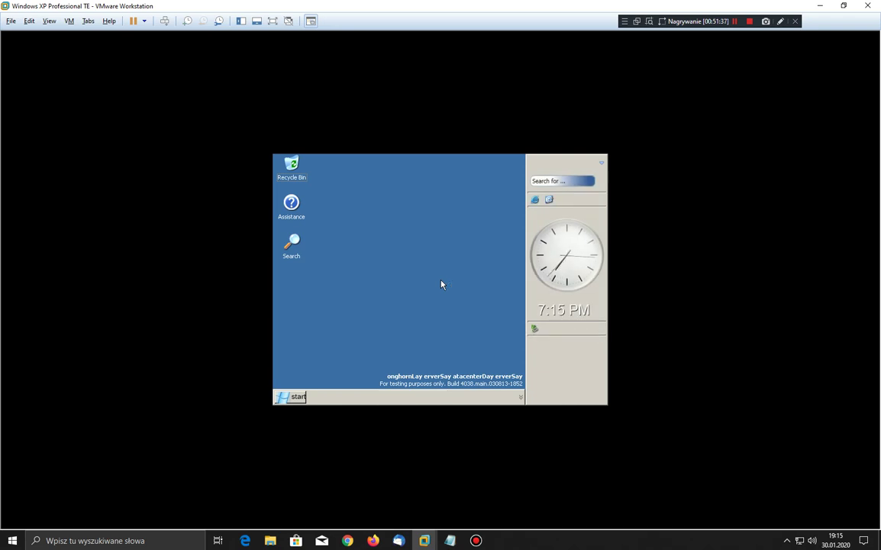
- Open Display Properties from the guest desktop's context menu
click(304, 398)
click(304, 399)
right_click(338, 387)
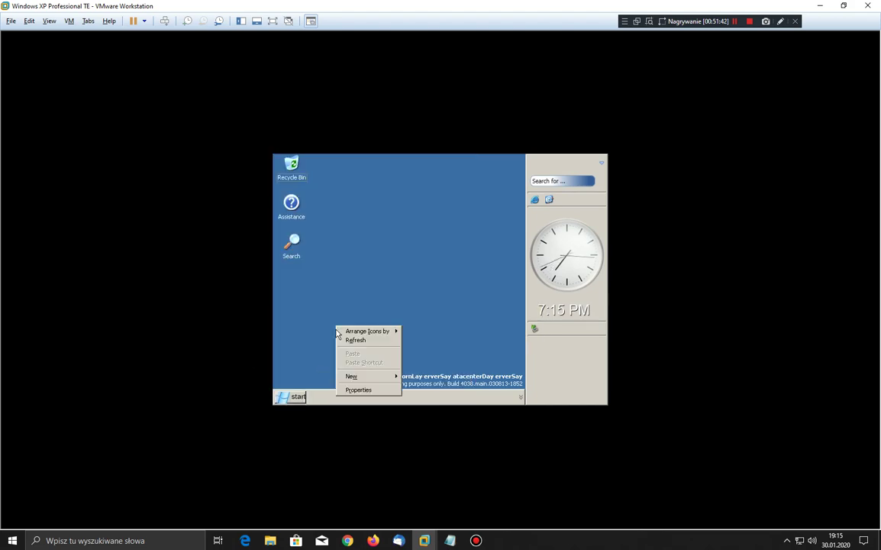
click(359, 391)
click(295, 398)
click(295, 398)
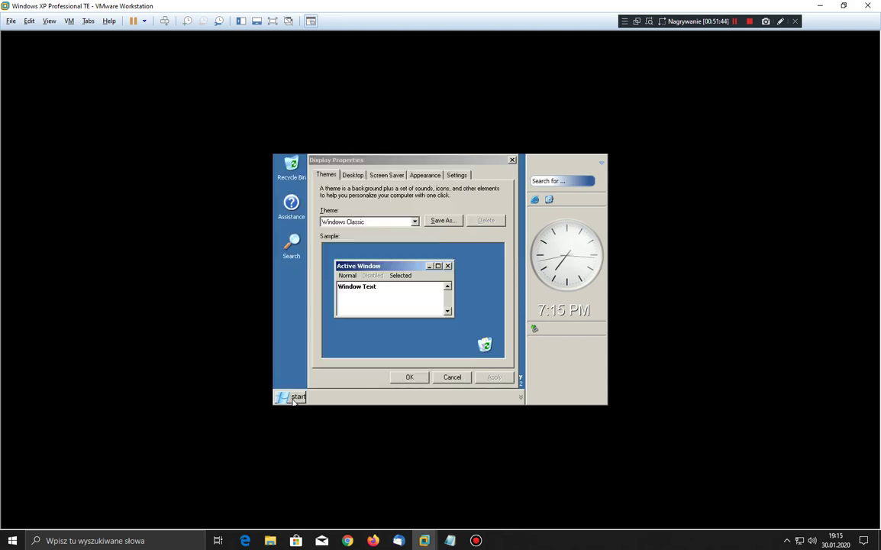
- Review the screen saver options, keeping Windows Server 2003 and previewing it
click(355, 176)
click(386, 174)
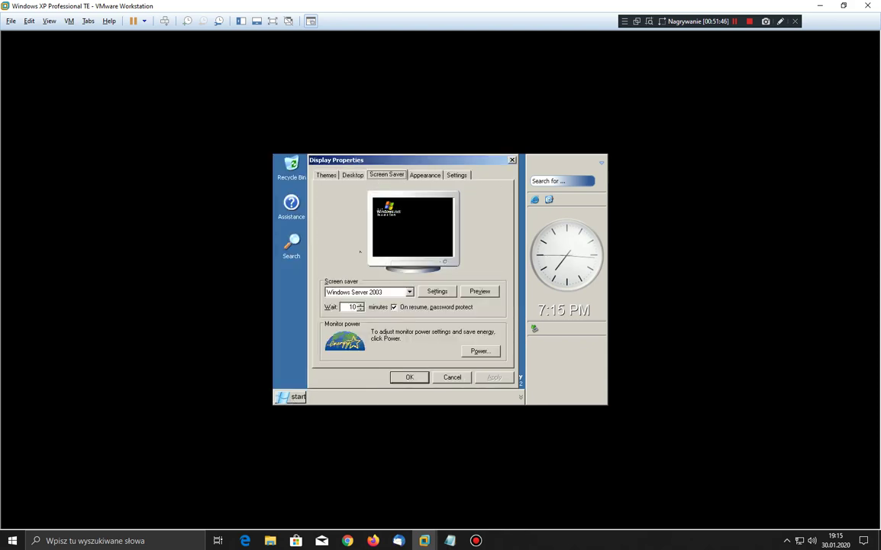
click(393, 292)
click(393, 291)
click(479, 291)
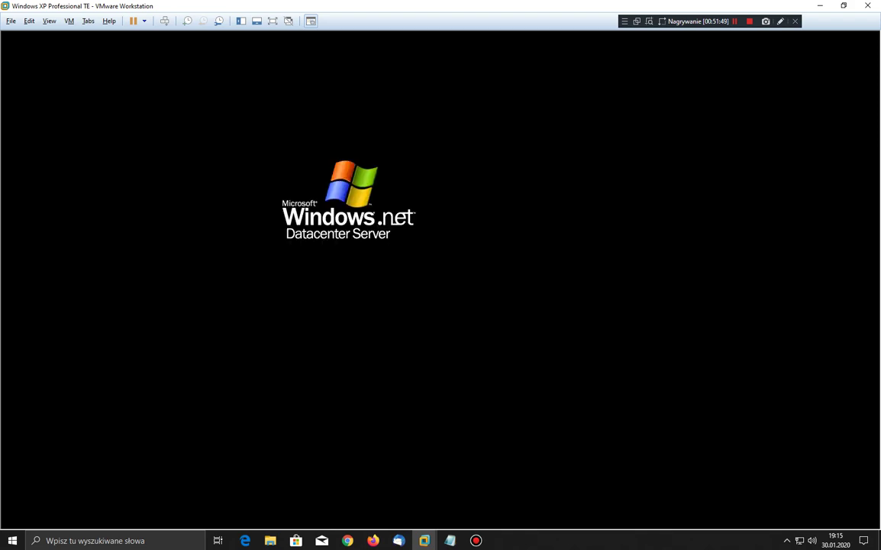
mouse_move(456, 248)
- Keep Windows Classic style and Windows Standard colours, then show the 640×480 resolution settings
click(424, 175)
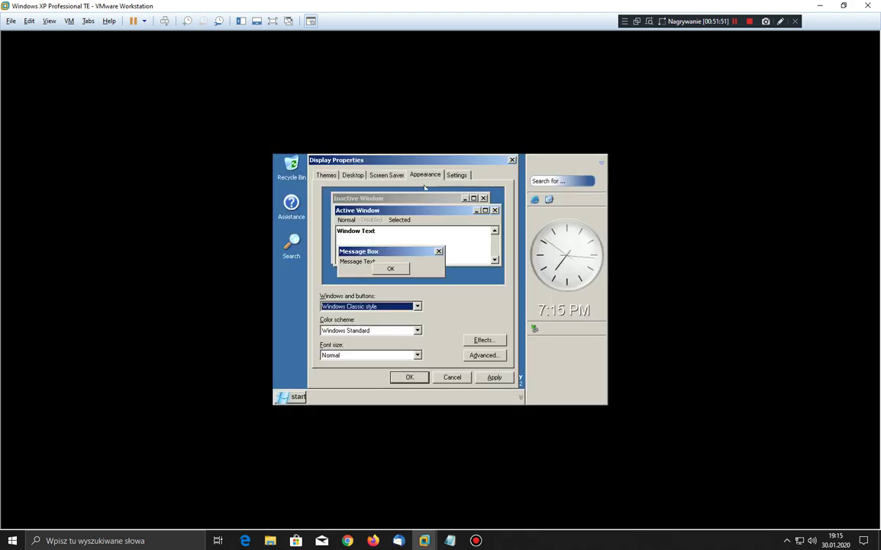
click(370, 306)
click(367, 316)
click(379, 329)
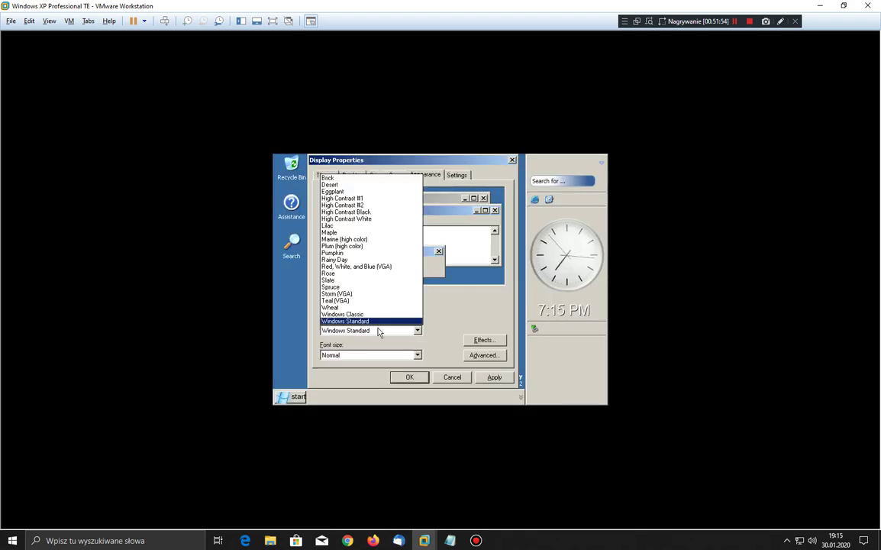
click(340, 296)
click(456, 175)
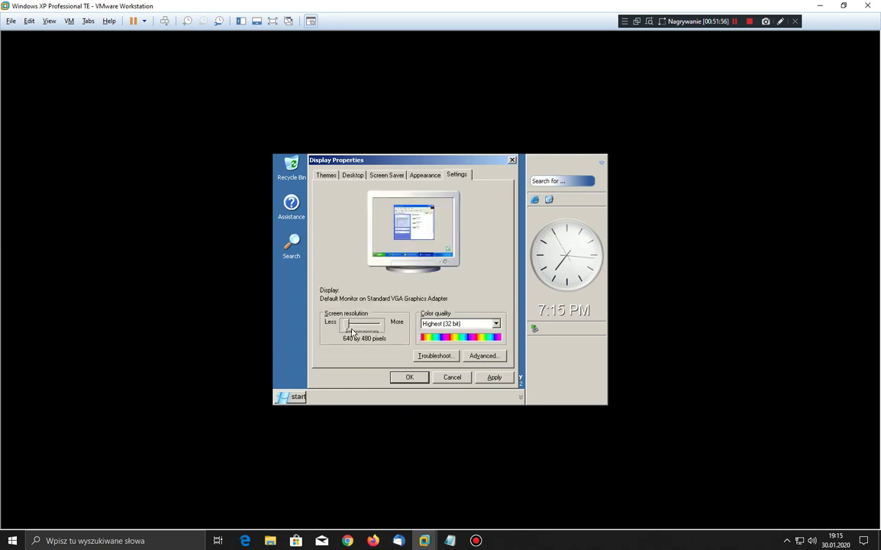
- Raise the guest resolution to 1366 by 768 and keep the change
drag(349, 327, 364, 331)
click(353, 174)
click(349, 338)
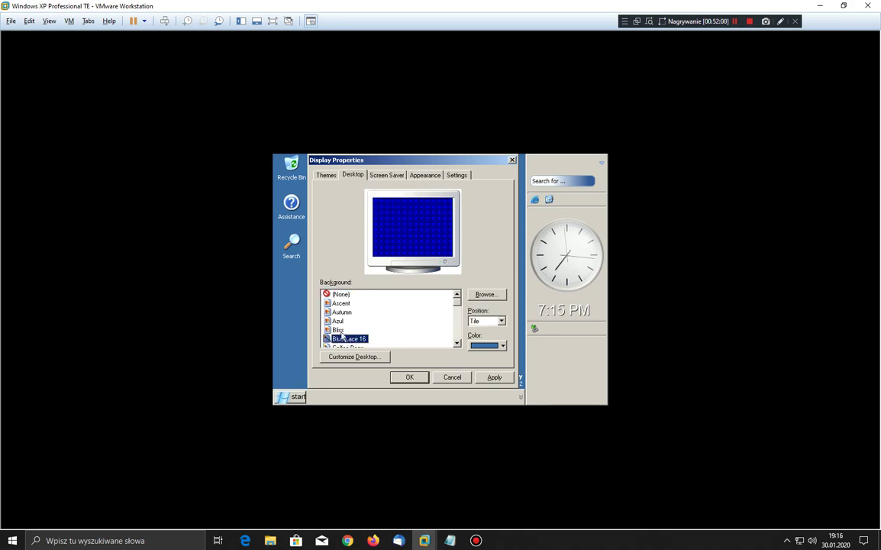
click(344, 330)
click(341, 294)
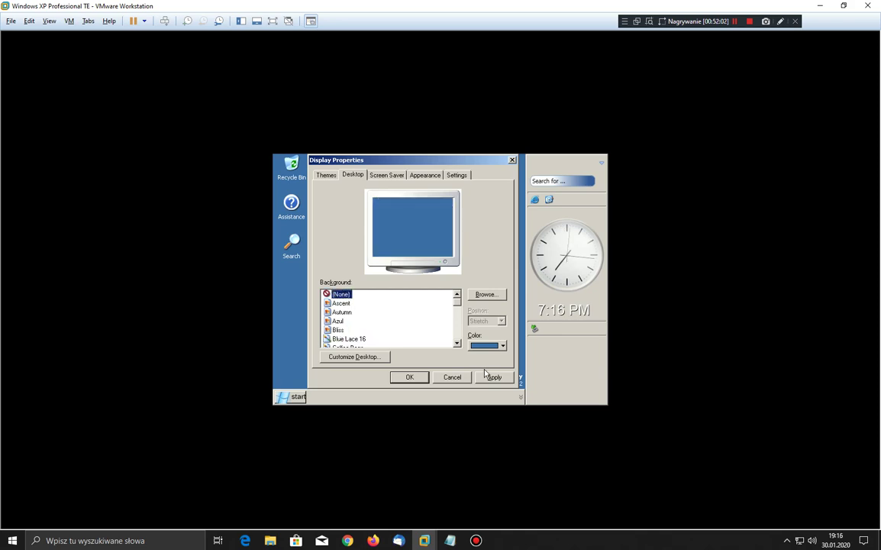
click(494, 377)
click(231, 131)
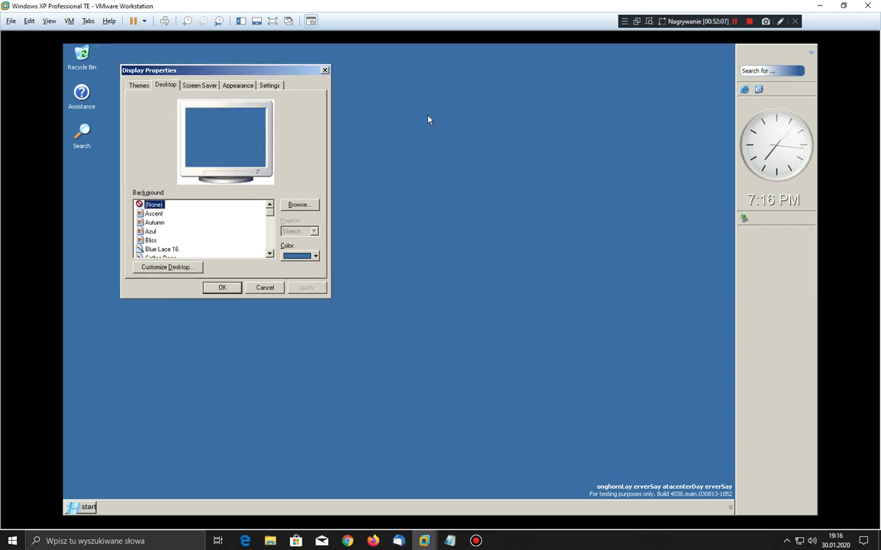
- Set Bliss as the stretched desktop wallpaper and apply it
click(150, 240)
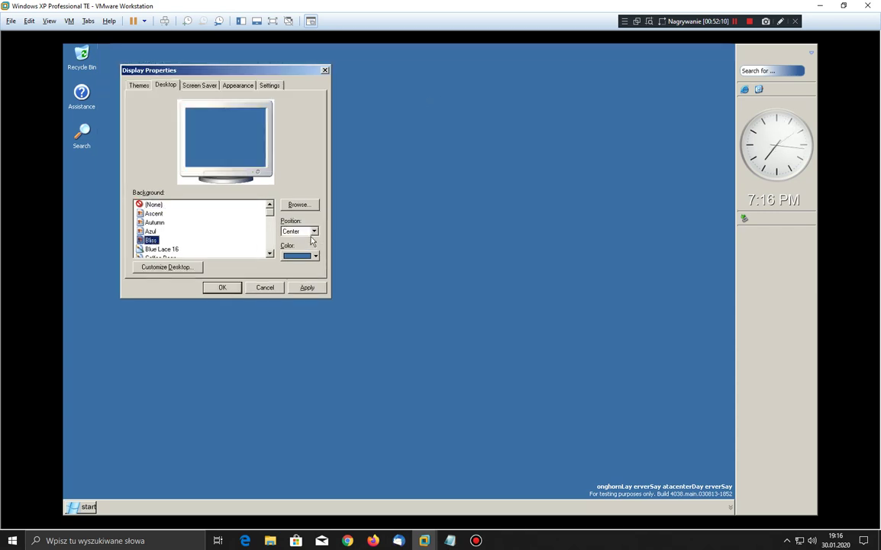
click(291, 230)
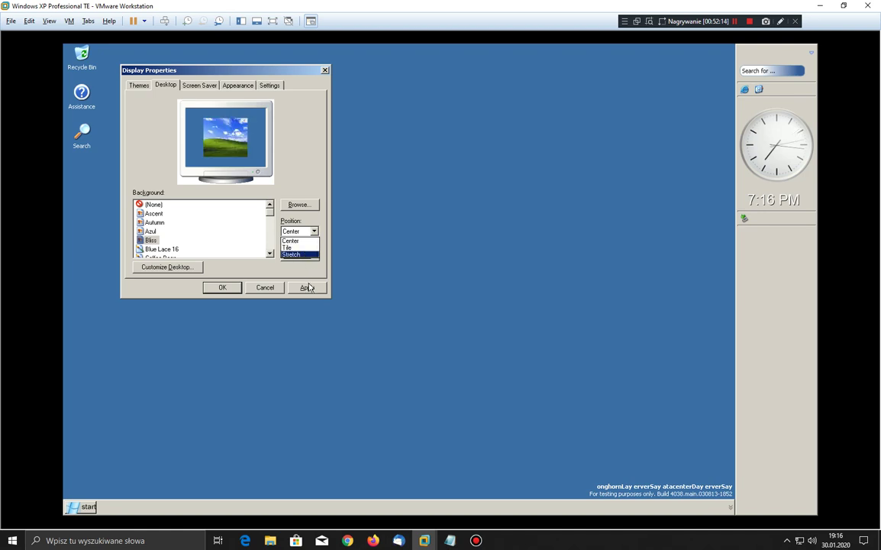
click(309, 254)
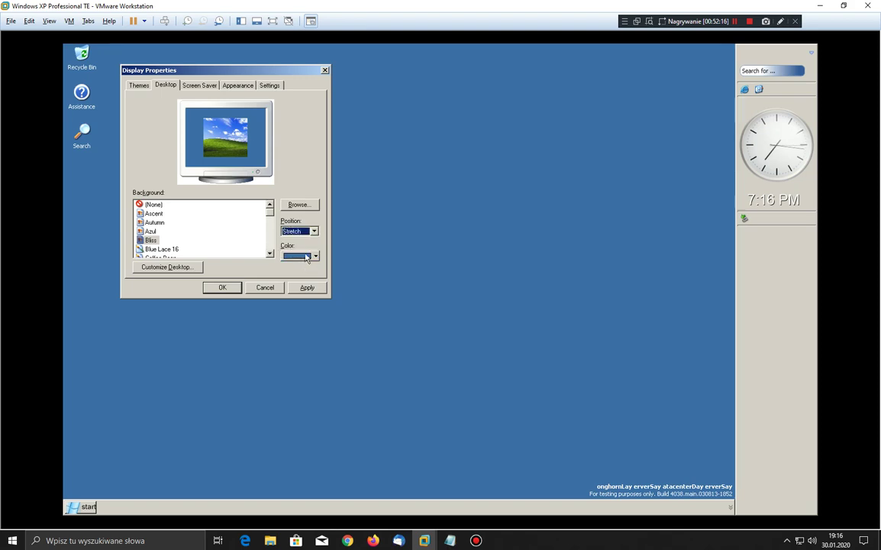
click(308, 287)
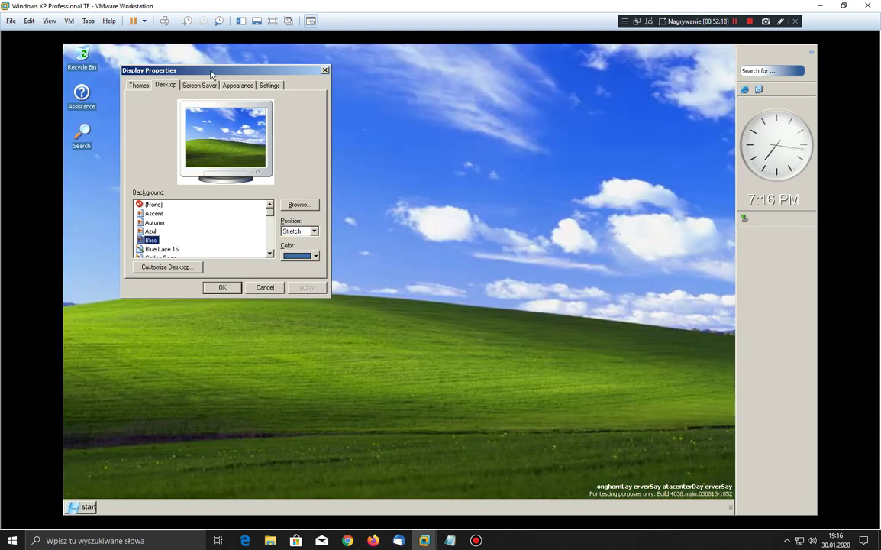
drag(212, 73, 407, 83)
key(super)
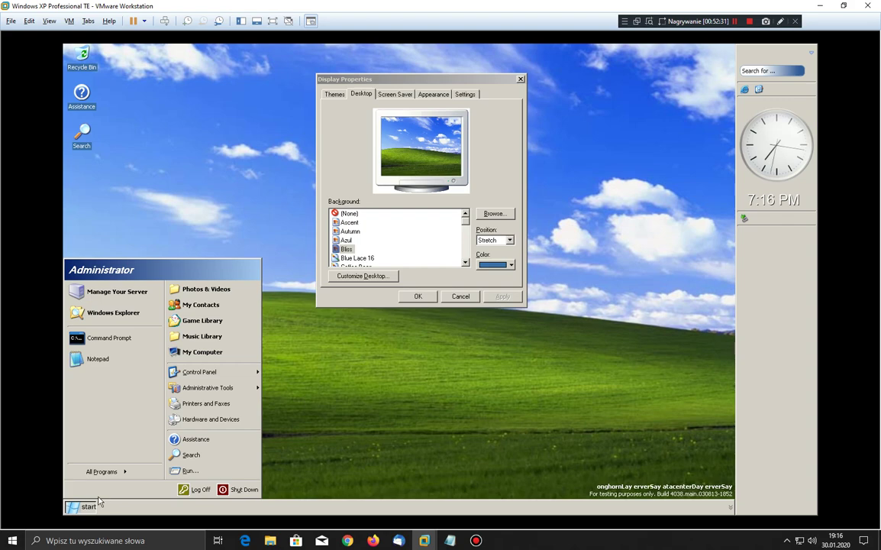
mouse_move(119, 475)
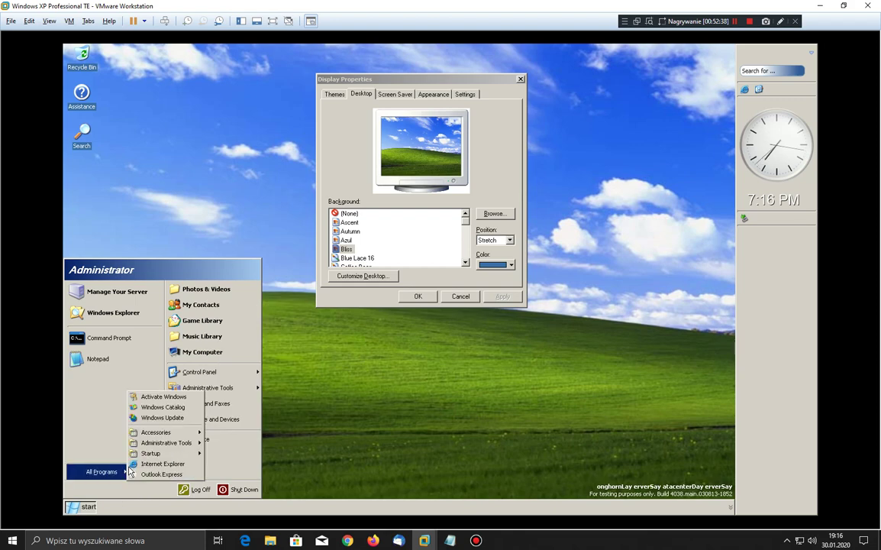
- Apply the Windows XP window style with the Default (blue) colour scheme
click(88, 504)
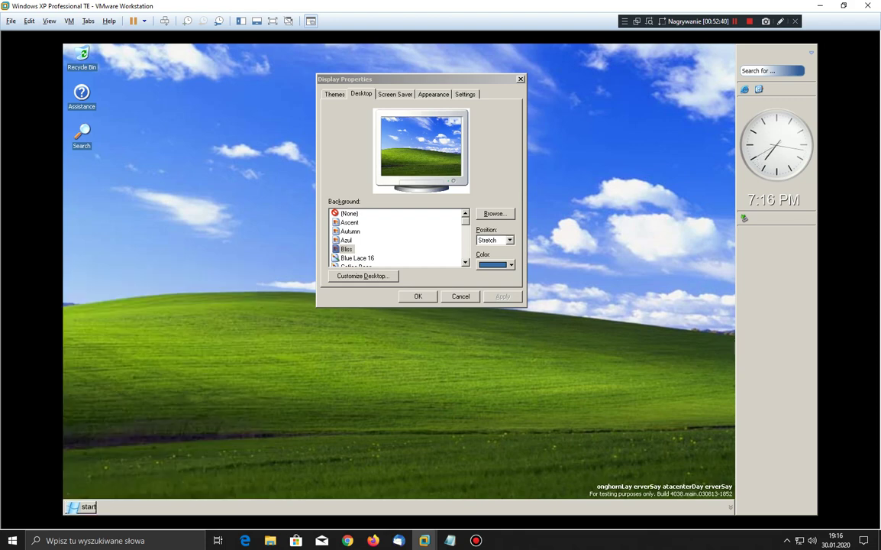
click(433, 94)
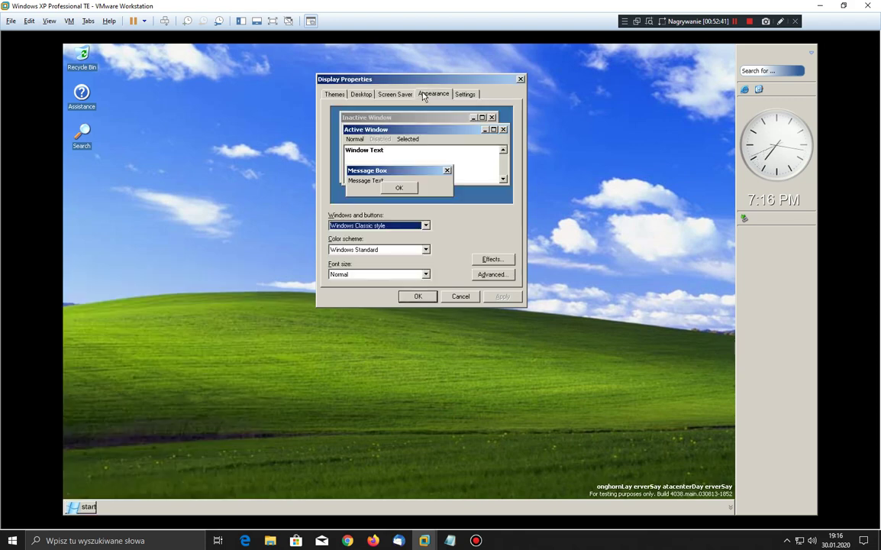
click(374, 226)
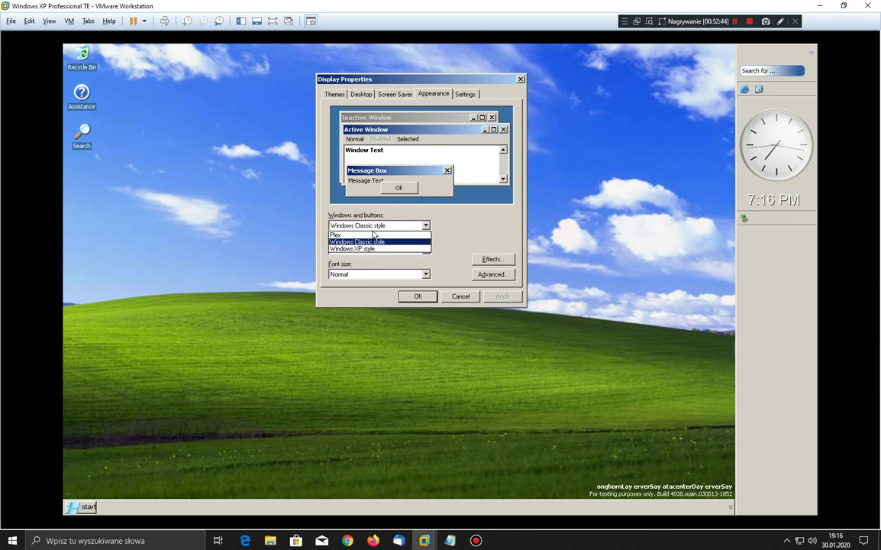
click(374, 234)
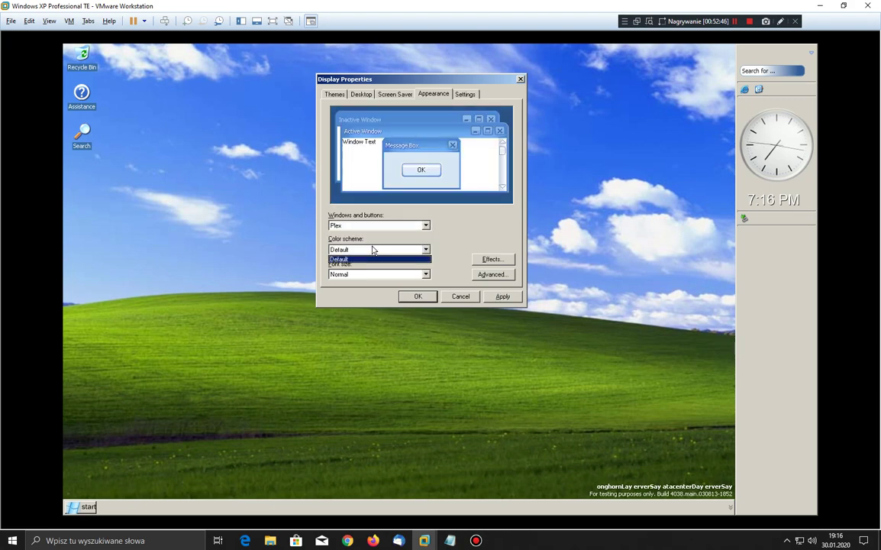
click(374, 226)
click(367, 249)
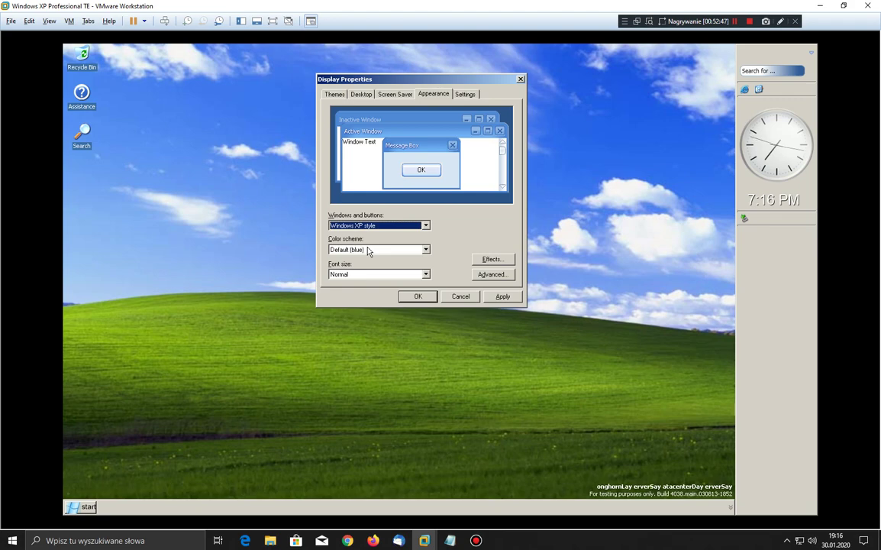
click(369, 250)
click(369, 251)
click(501, 298)
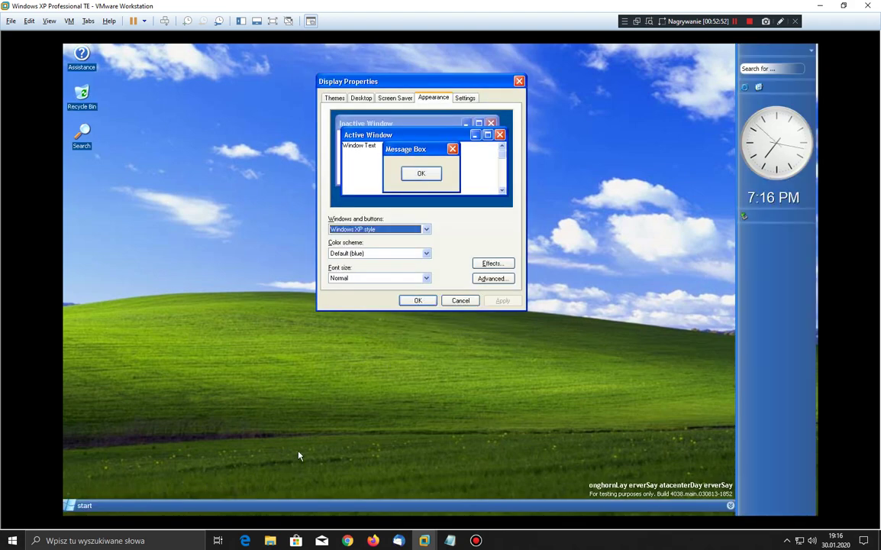
- Change the colour scheme to Olive Green and apply it
click(80, 506)
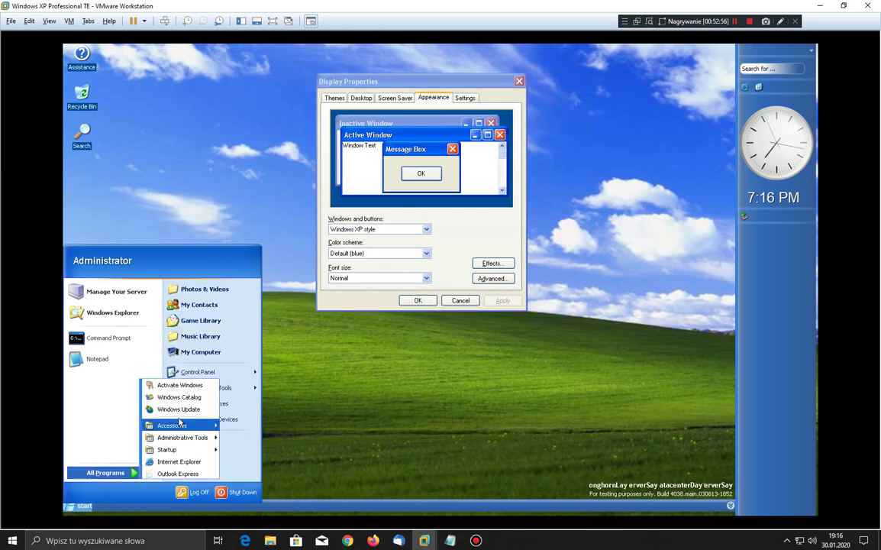
mouse_move(168, 424)
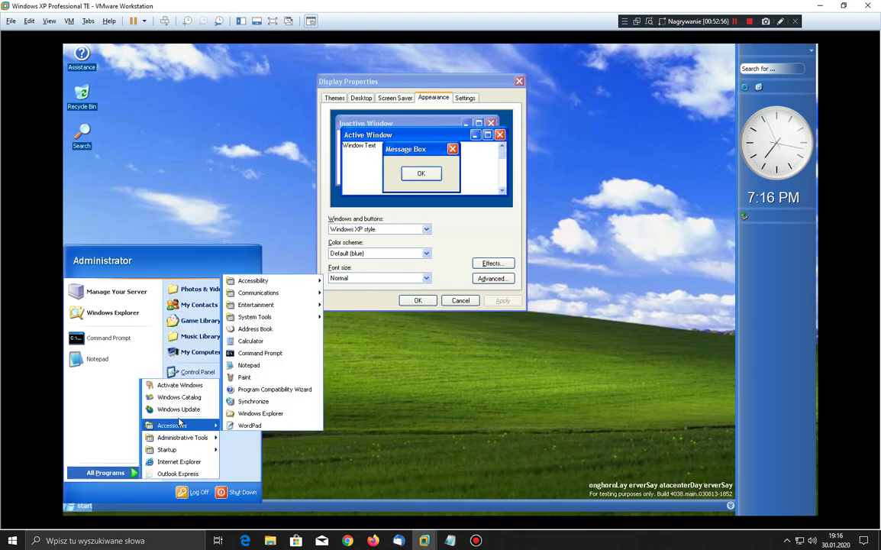
click(391, 257)
key(Down)
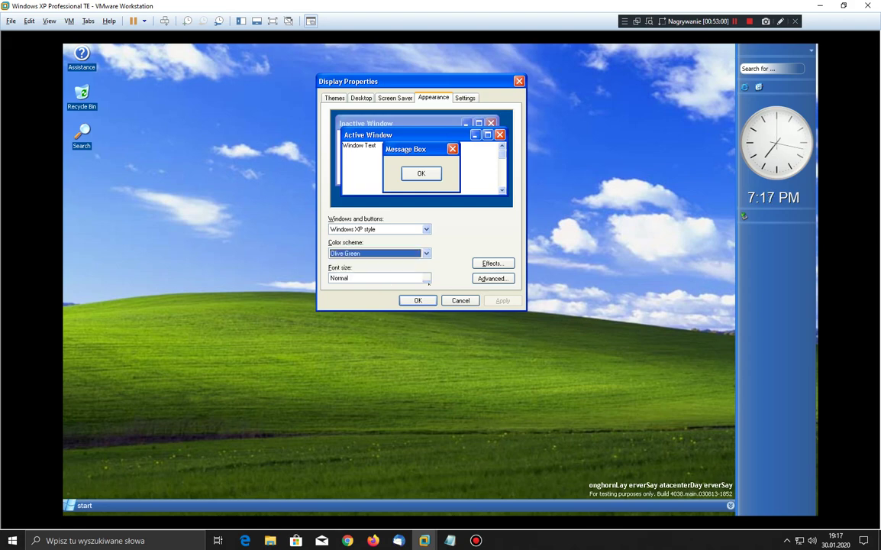
click(498, 300)
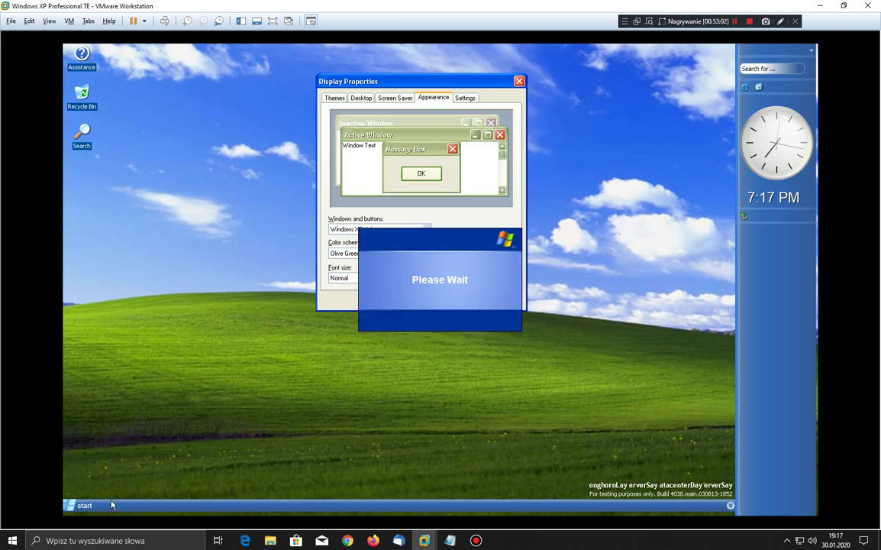
- Check the Olive Green look, then apply the Silver colour scheme
click(80, 505)
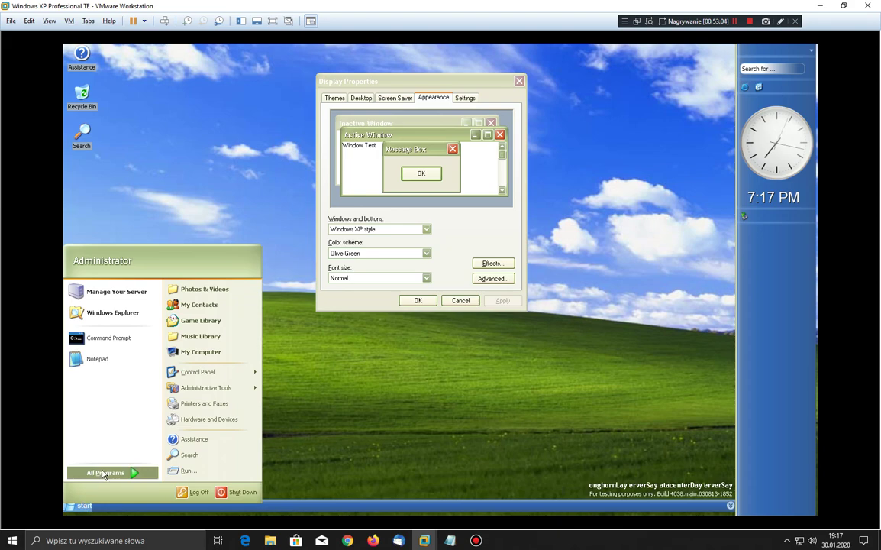
mouse_move(105, 475)
click(426, 253)
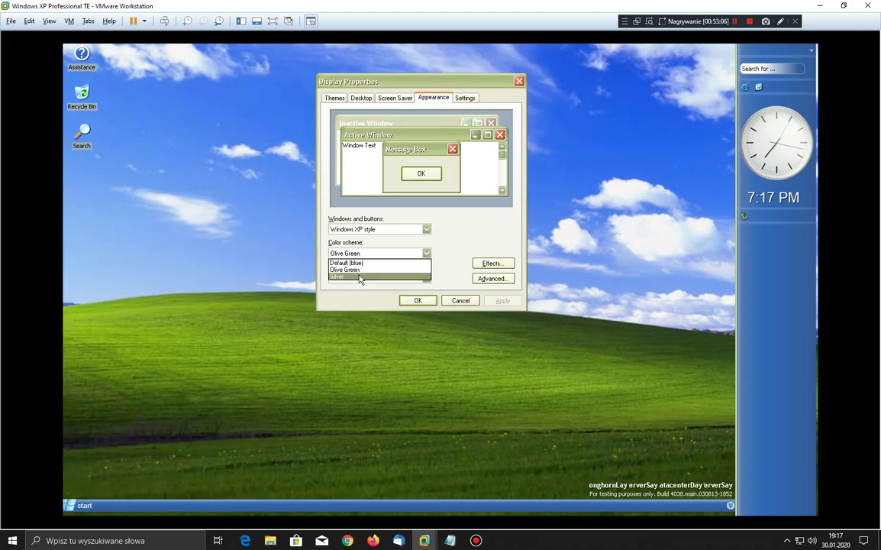
click(366, 277)
click(502, 300)
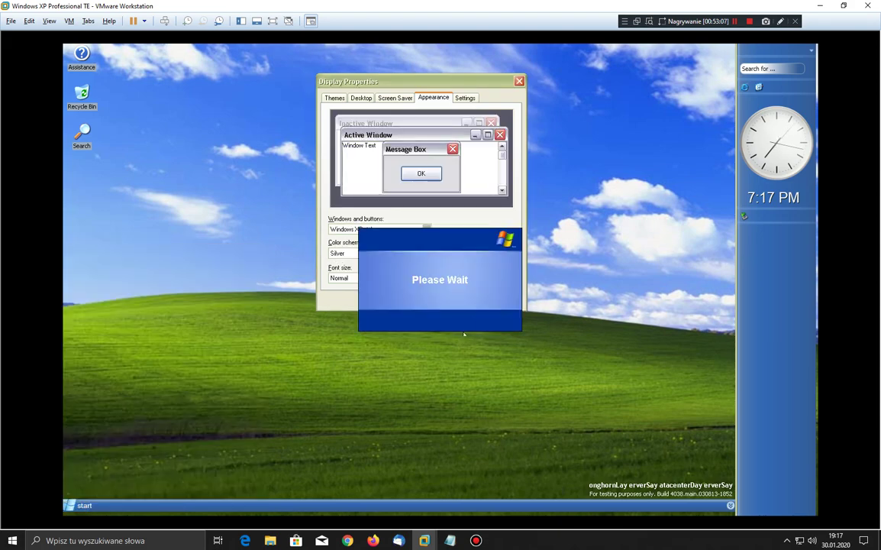
- Apply the Plex window style with the Default colour scheme
click(89, 504)
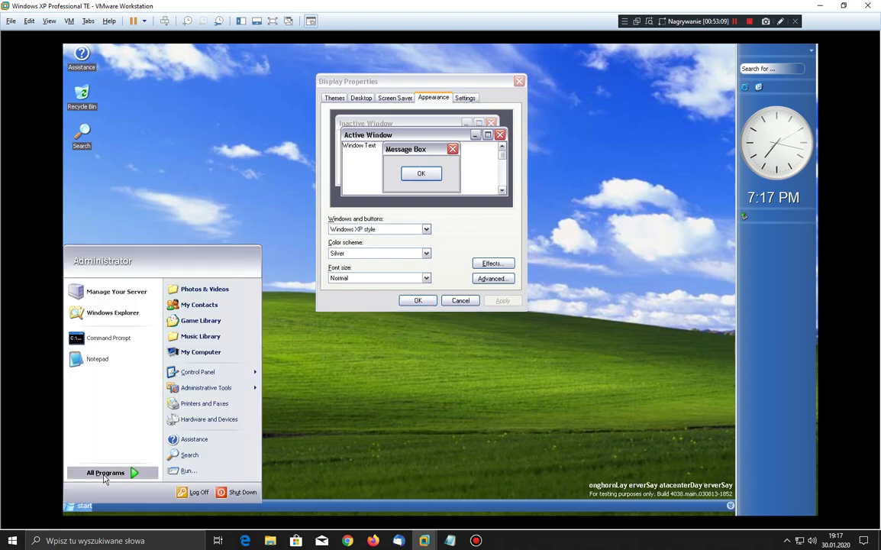
mouse_move(108, 479)
click(390, 240)
click(379, 229)
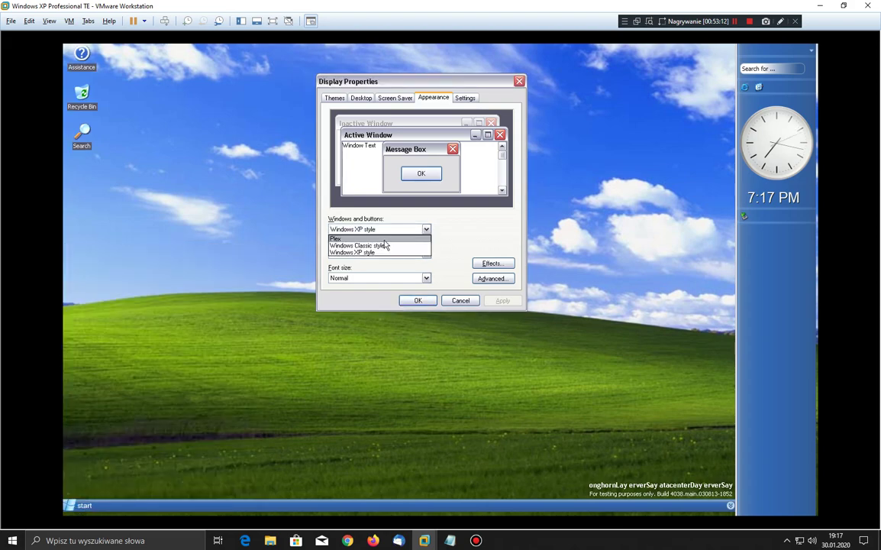
click(339, 237)
click(383, 254)
click(379, 263)
click(496, 301)
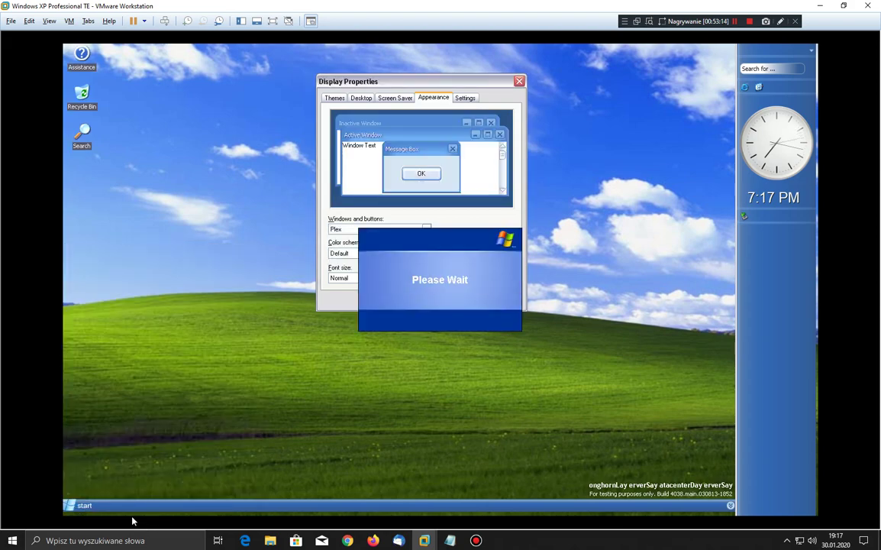
- Switch the window style back to Windows XP style and apply it
click(84, 504)
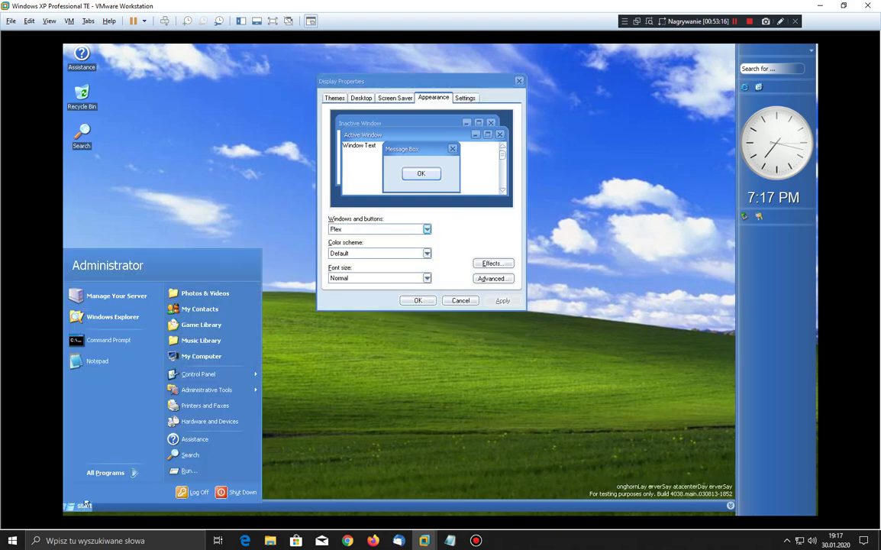
mouse_move(102, 473)
click(356, 264)
click(379, 229)
click(361, 253)
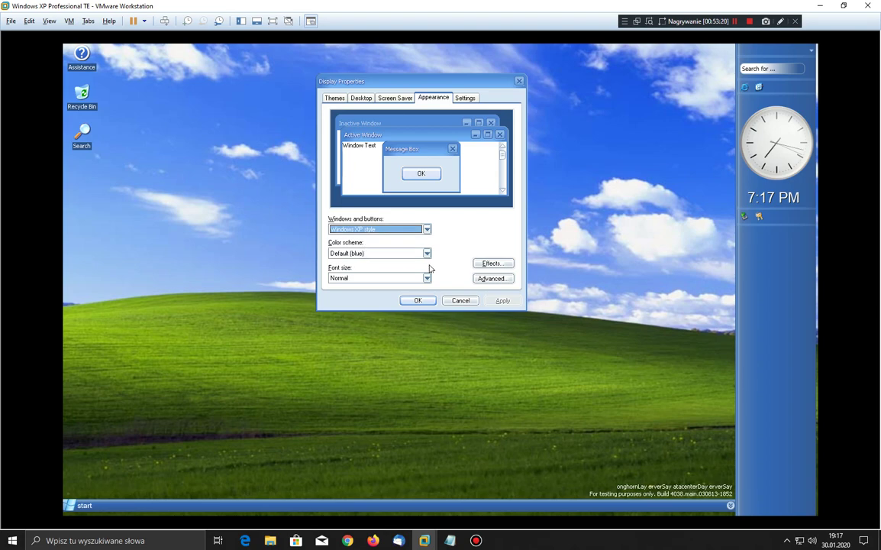
click(496, 301)
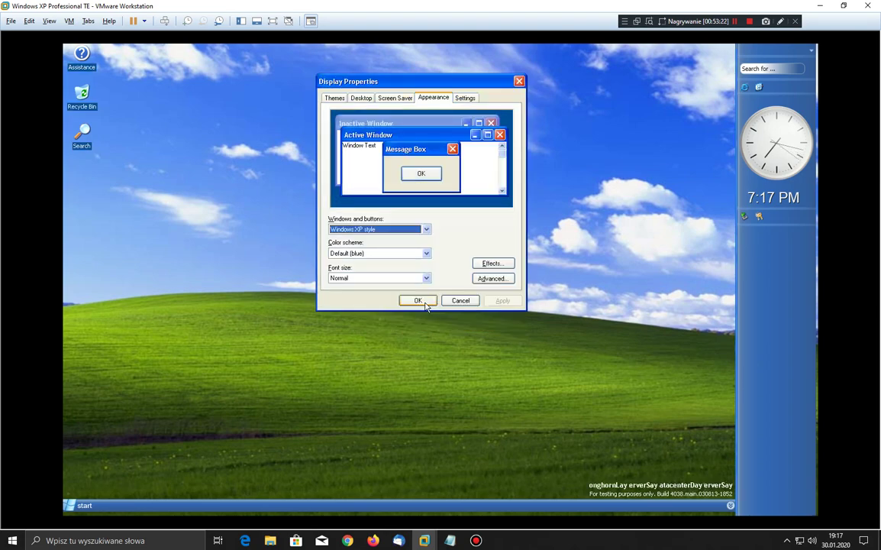
- Close Display Properties and end the explorer.exe process in Task Manager
click(417, 300)
right_click(435, 507)
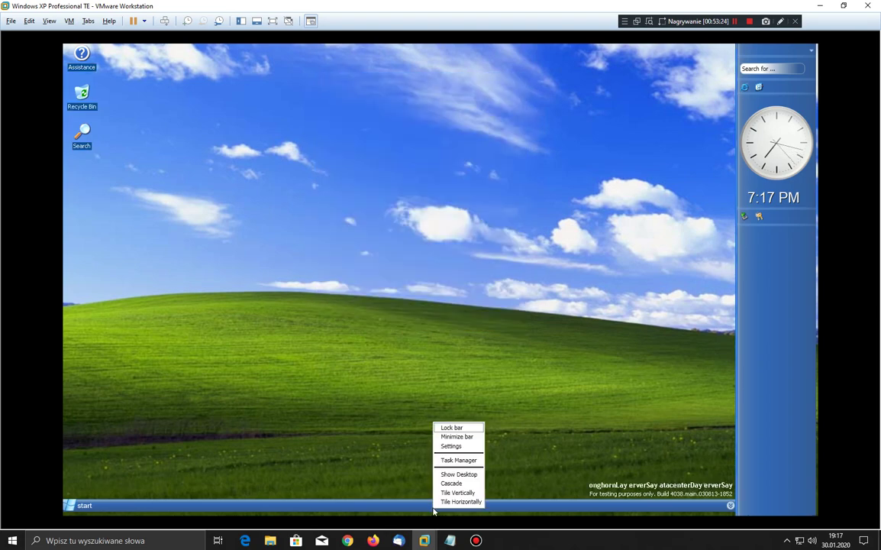
click(453, 461)
click(122, 83)
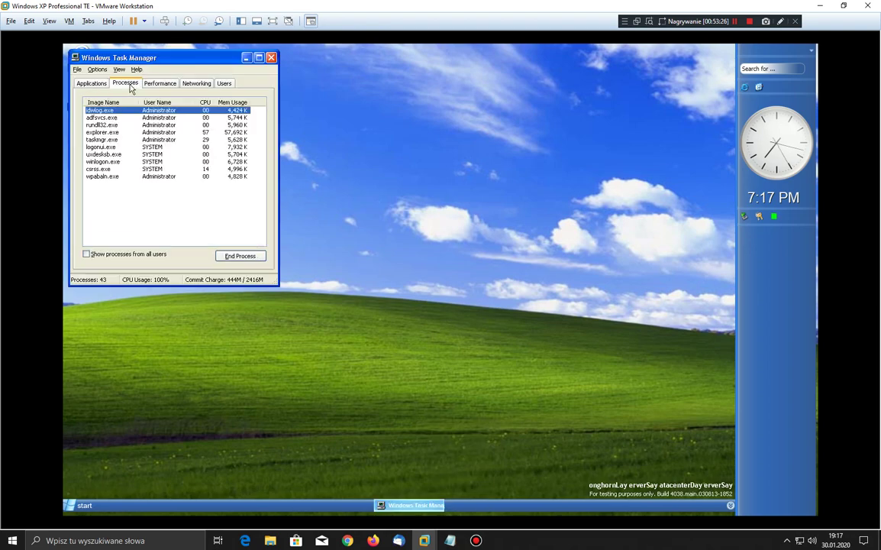
click(110, 132)
click(240, 256)
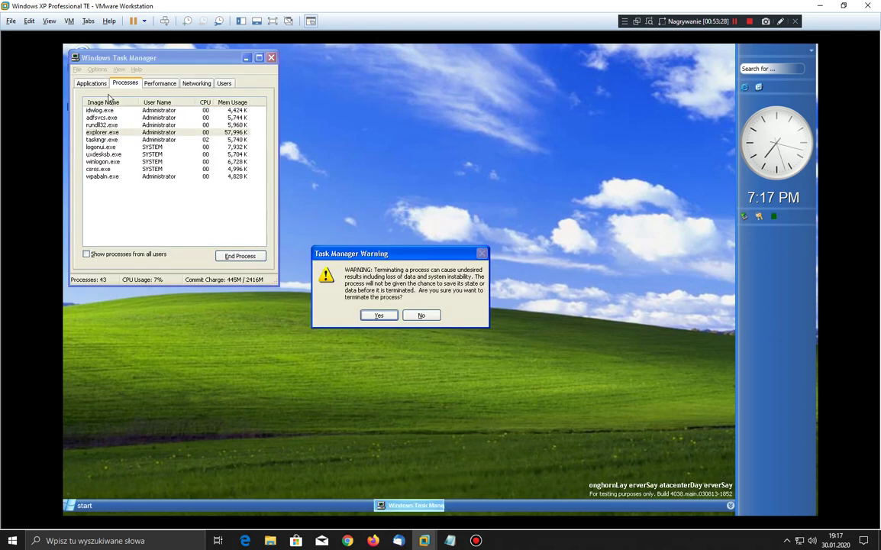
click(355, 287)
- Relaunch explorer as a new task from Task Manager
click(92, 83)
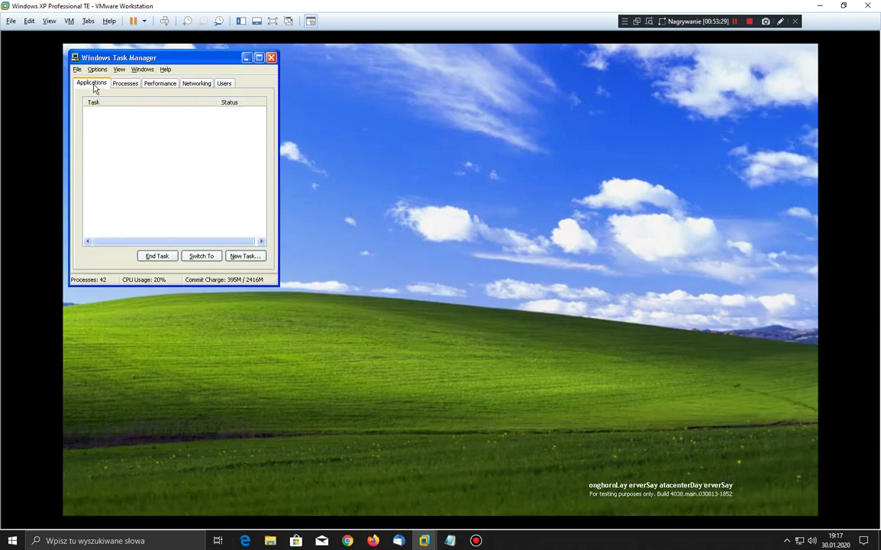
click(245, 256)
text(explorer)
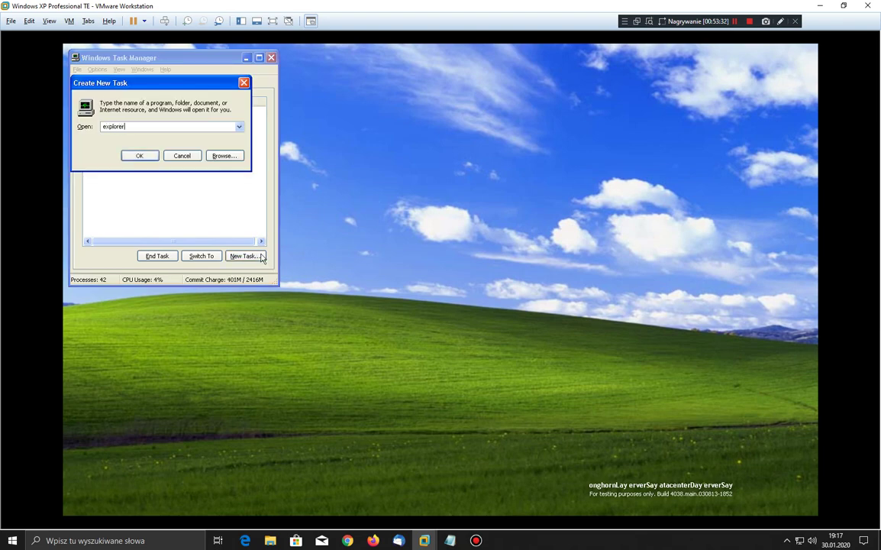
key(Return)
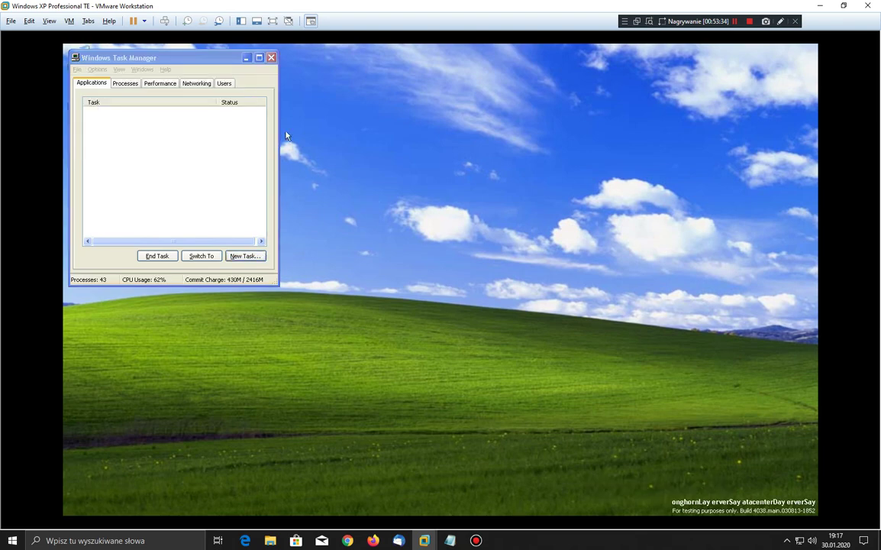
- Close Task Manager and lock the sidebar in place
click(271, 58)
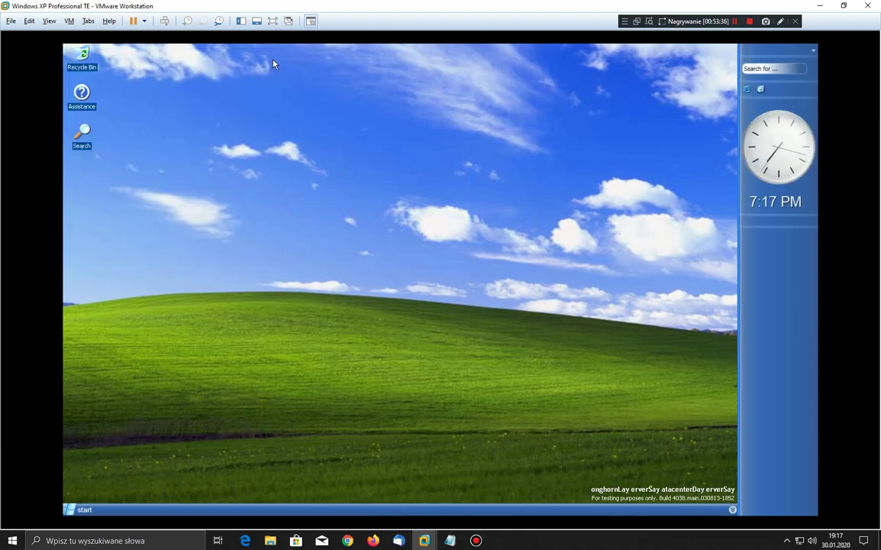
right_click(753, 250)
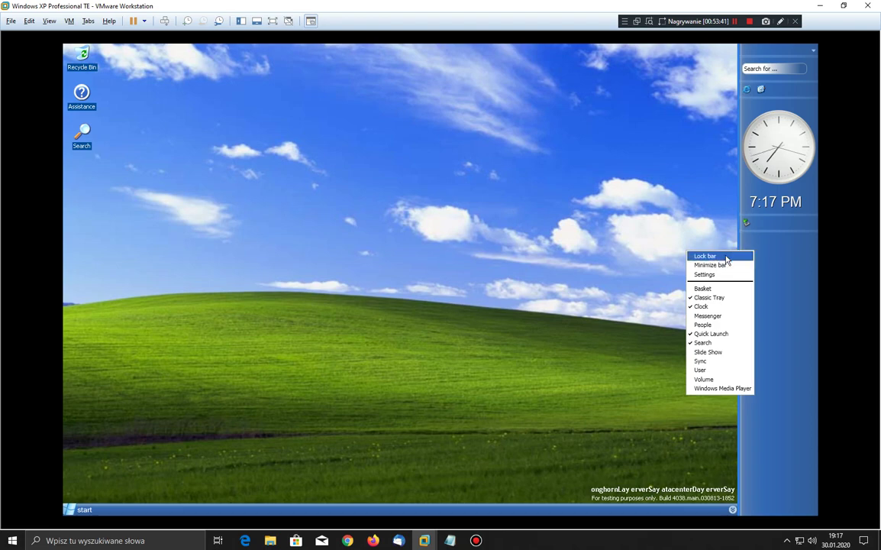
click(728, 256)
right_click(655, 509)
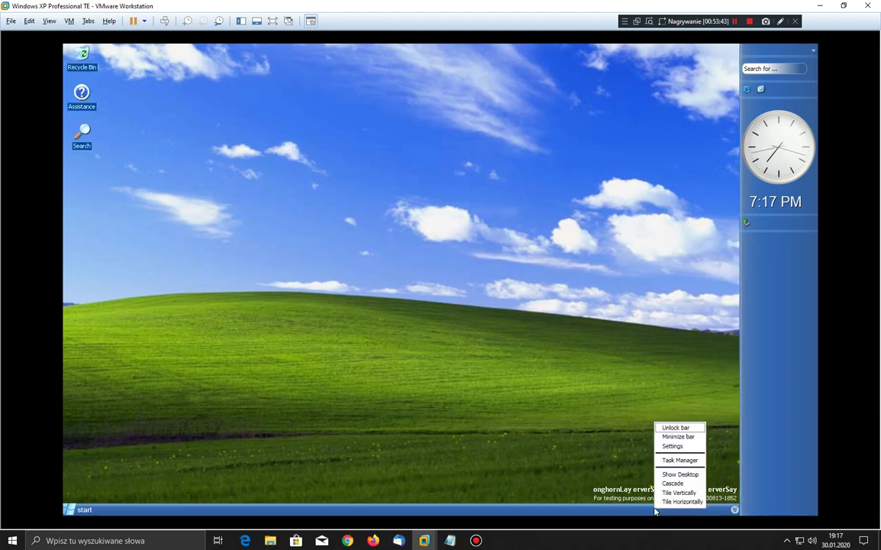
click(678, 437)
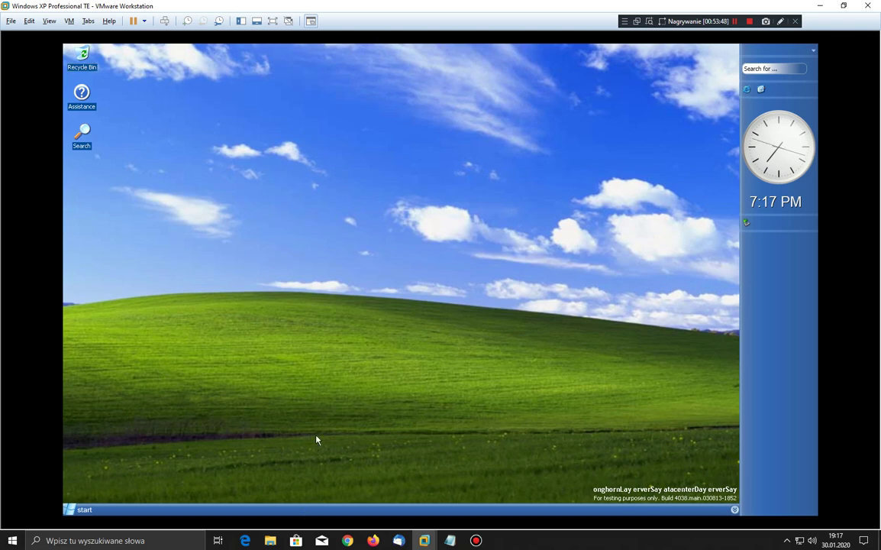
- Open System Properties from My Computer on the Start menu
key(super)
right_click(246, 352)
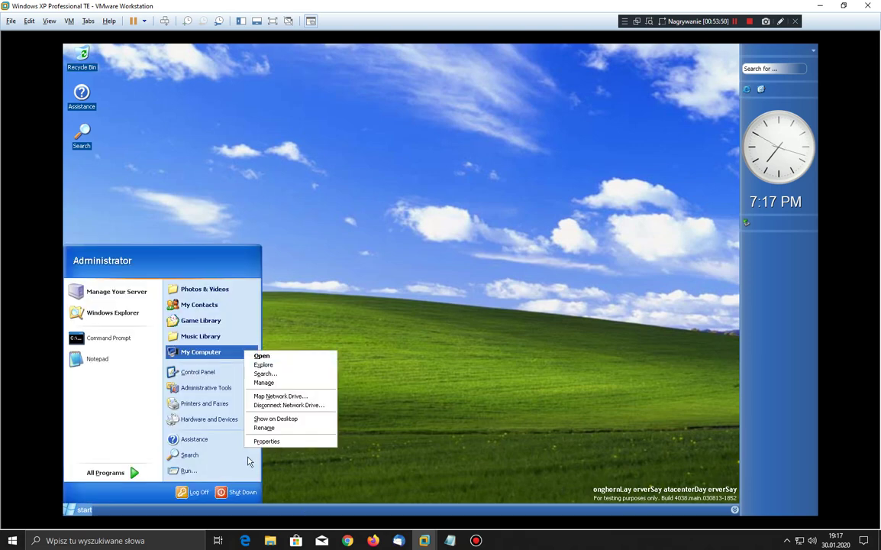
click(266, 442)
key(super+f)
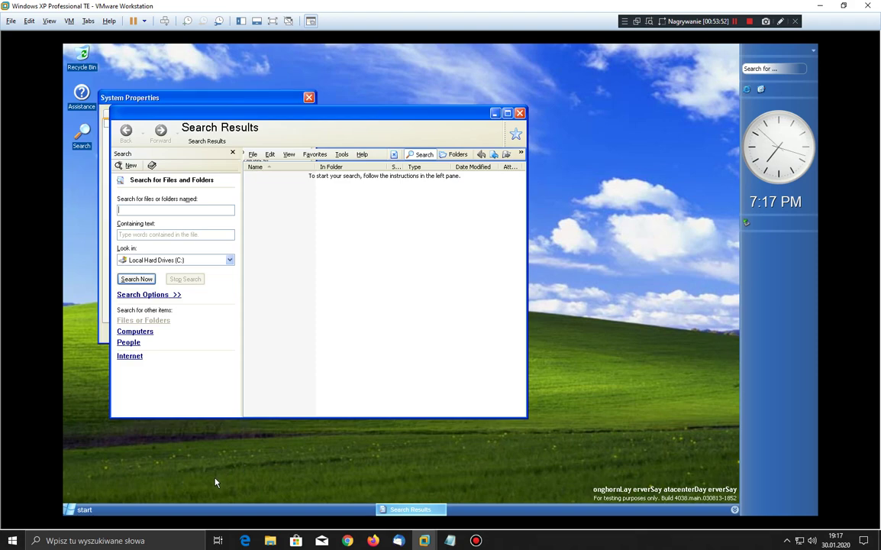
- Run winver to show About Windows and place it beside System Properties
key(super)
click(208, 475)
drag(161, 451, 155, 418)
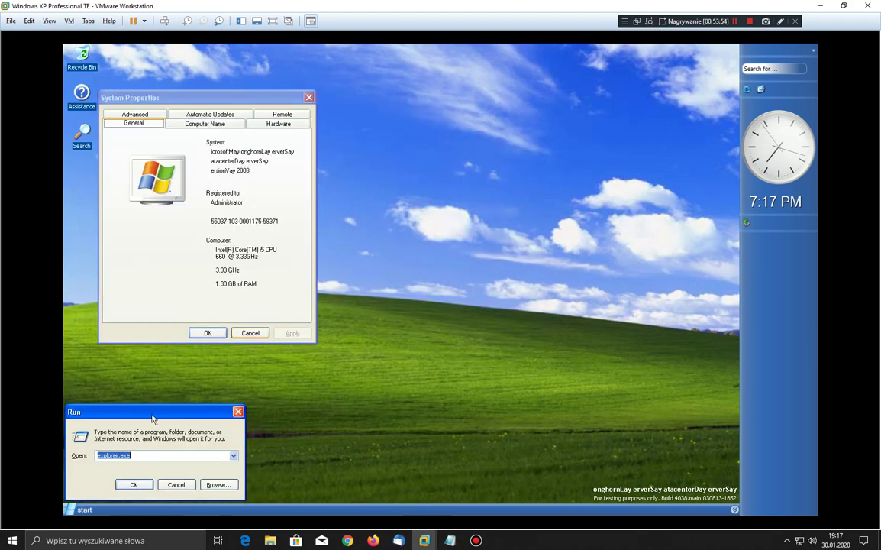
text(winver)
key(Return)
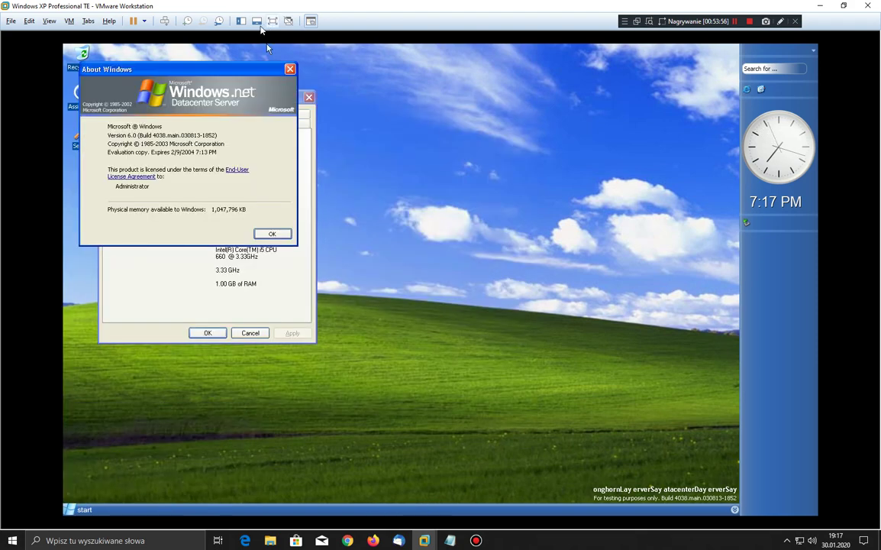
drag(222, 69, 576, 112)
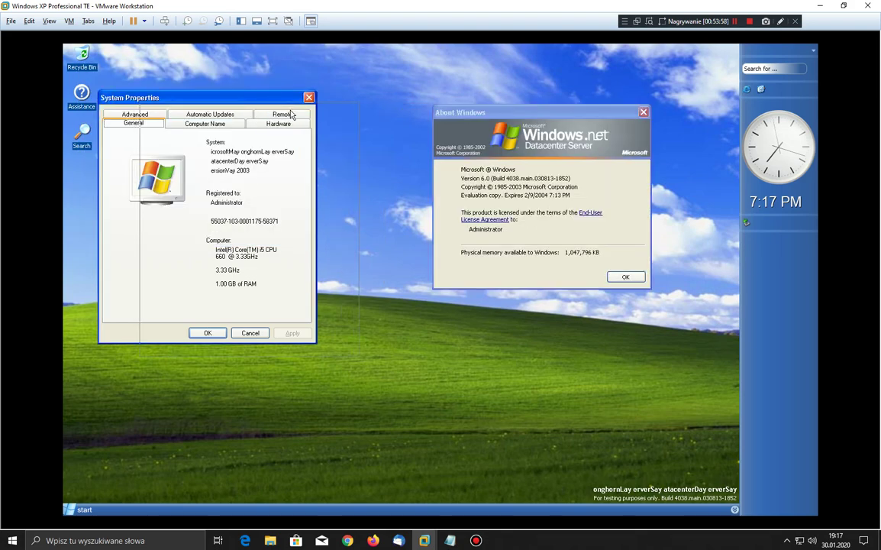
drag(291, 113, 290, 114)
drag(462, 111, 469, 107)
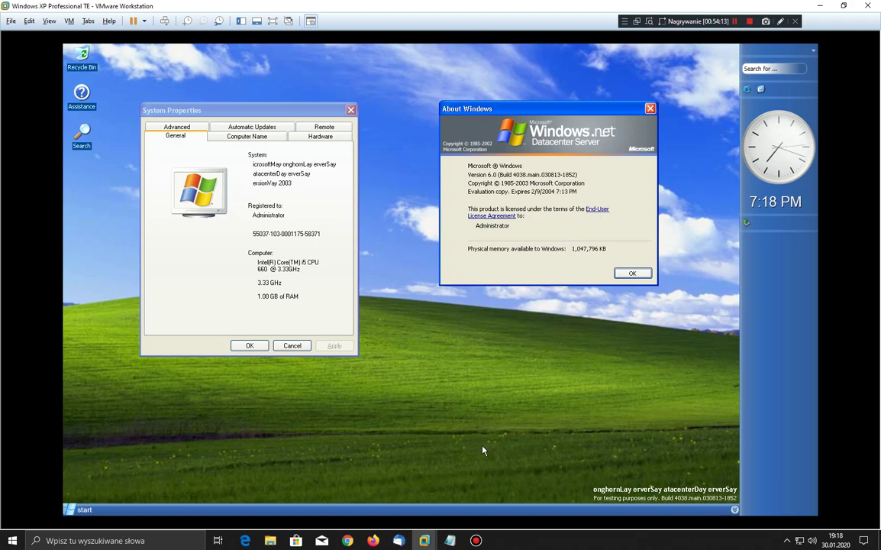
- Set the Windows Server 2003 wallpaper, stretched, and apply it
right_click(482, 451)
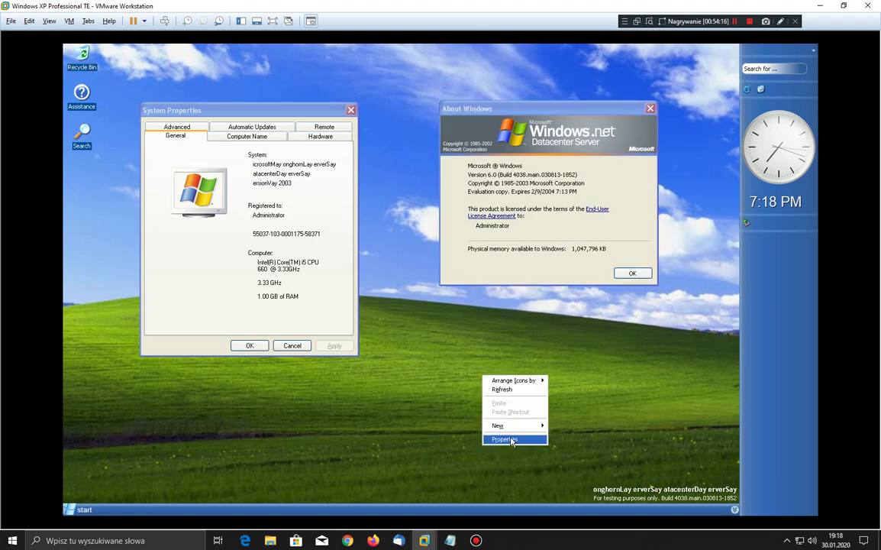
click(504, 441)
right_click(502, 455)
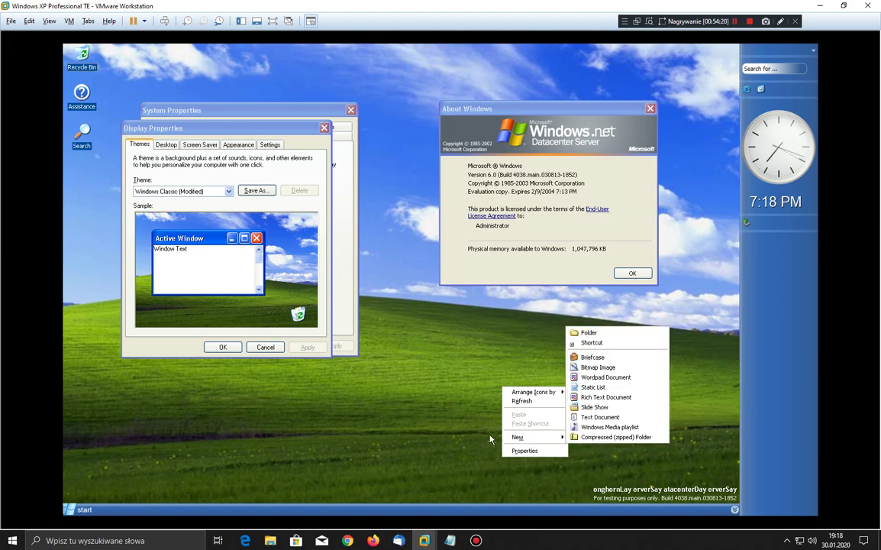
click(443, 394)
click(150, 129)
click(166, 144)
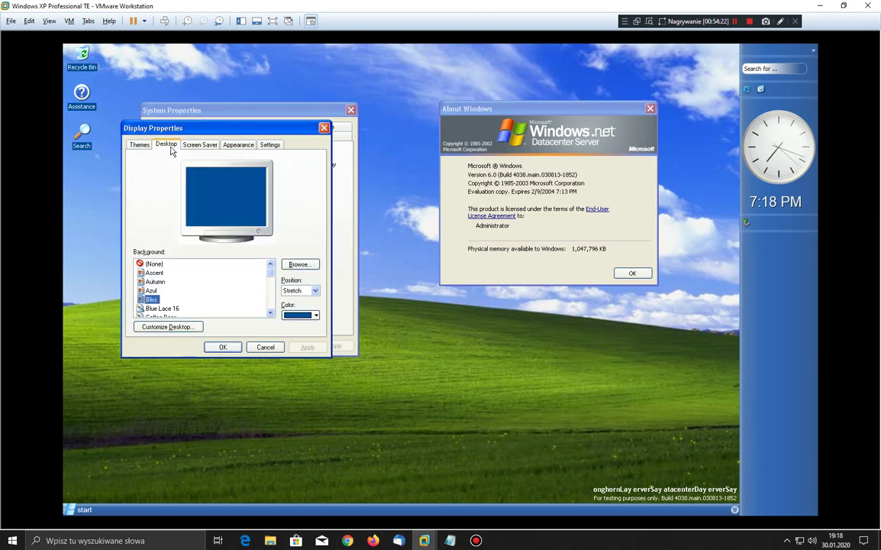
scroll(201, 288, down, 10)
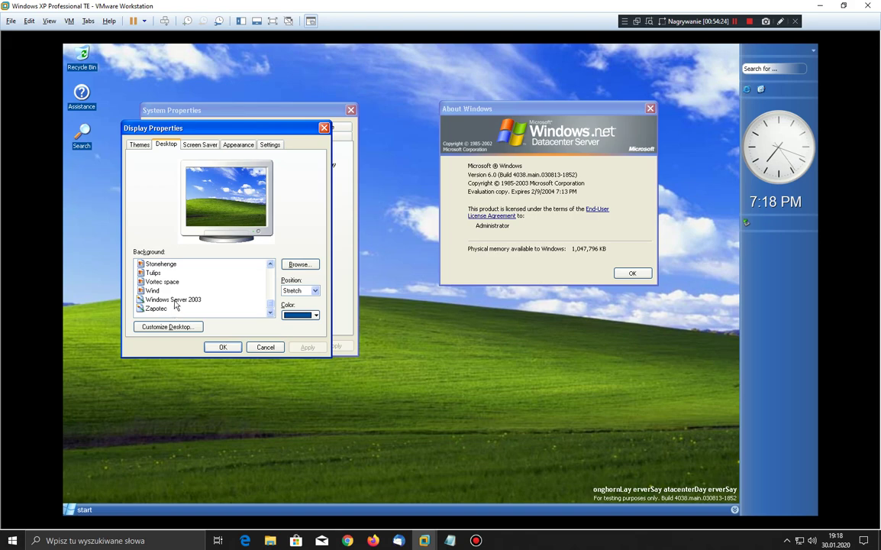
click(173, 299)
click(302, 292)
click(294, 313)
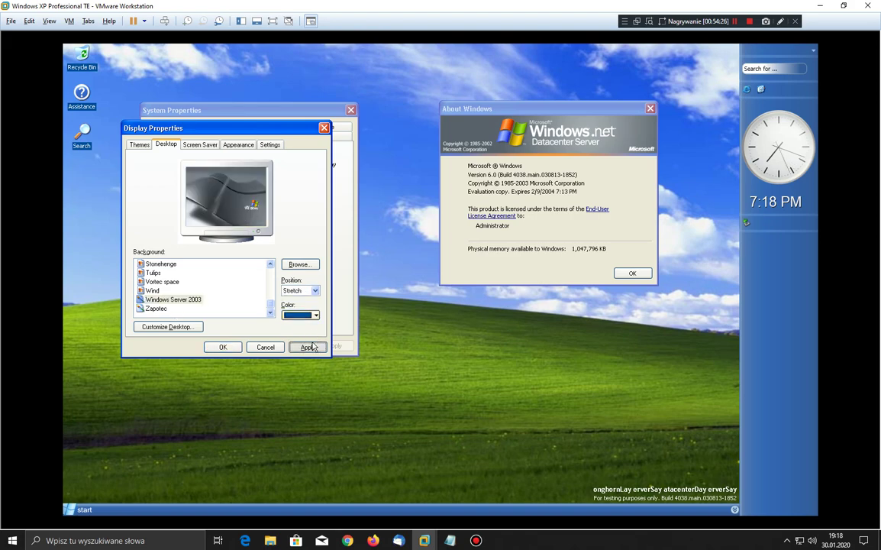
click(307, 346)
- Close Display Properties, About Windows and System Properties
click(223, 347)
key(Return)
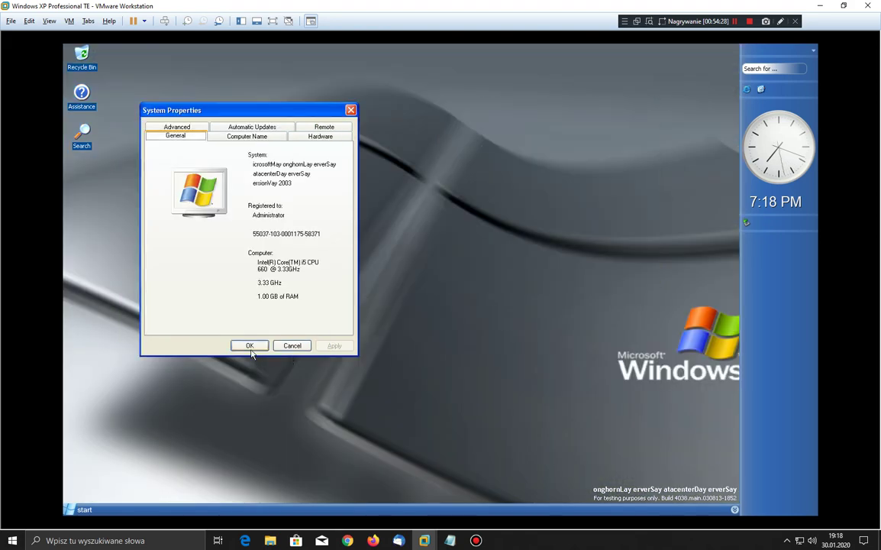
click(249, 345)
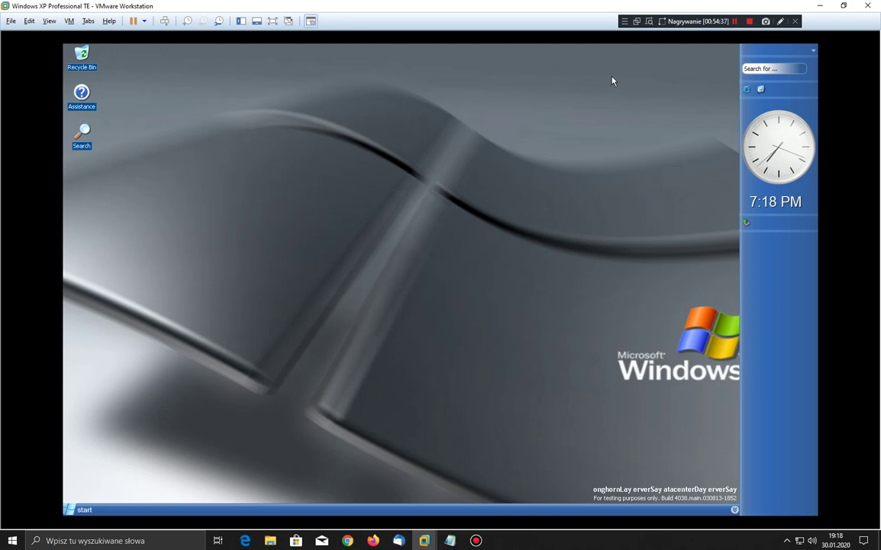
- Switch the wallpaper back to Bliss, stretched, and apply it
right_click(612, 81)
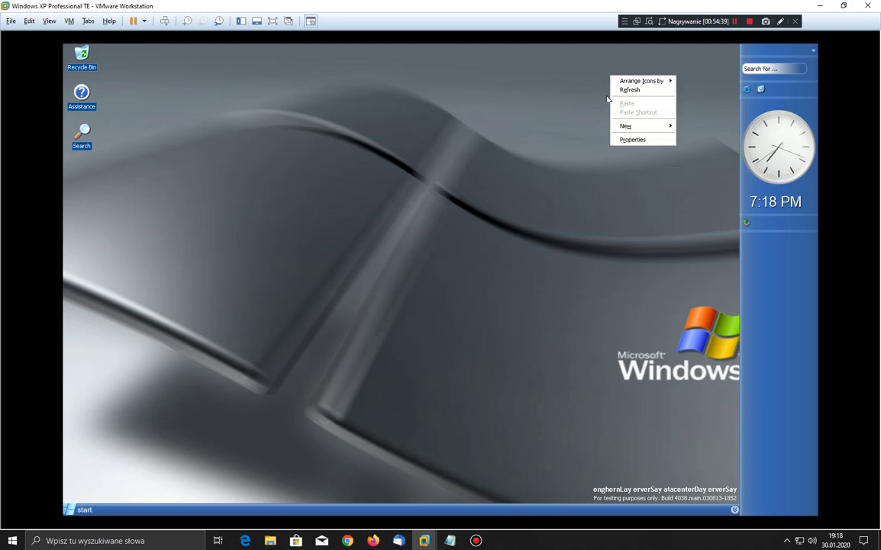
click(621, 138)
click(178, 160)
scroll(174, 306, up, 5)
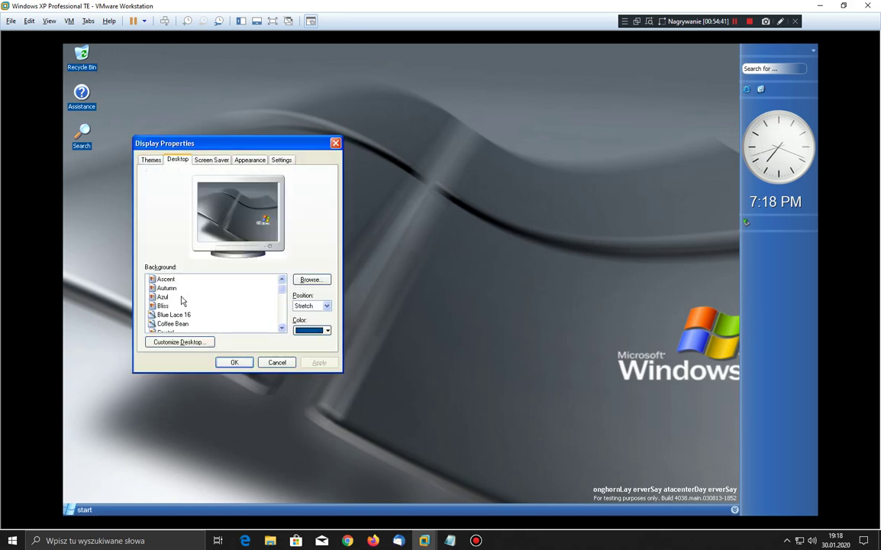
click(170, 314)
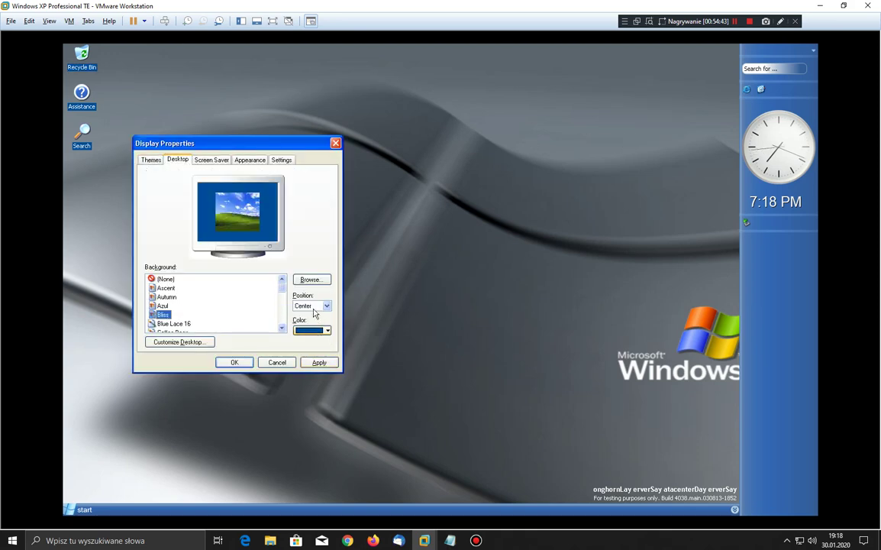
click(309, 306)
click(306, 329)
click(319, 362)
- Close Display Properties with OK and open the virtual machine's settings
click(151, 160)
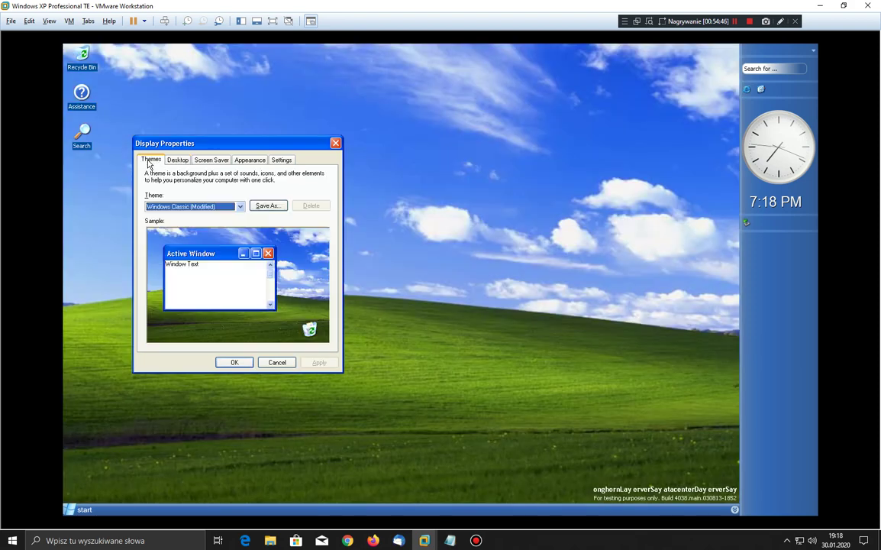
click(234, 362)
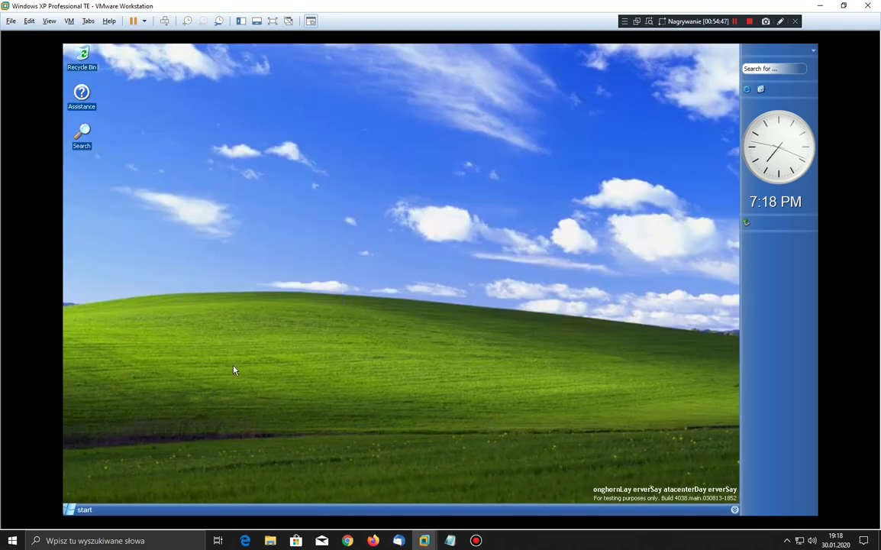
click(69, 20)
click(91, 153)
- Point the virtual CD/DVD drive at D:\lhpack.iso and apply the settings
click(404, 182)
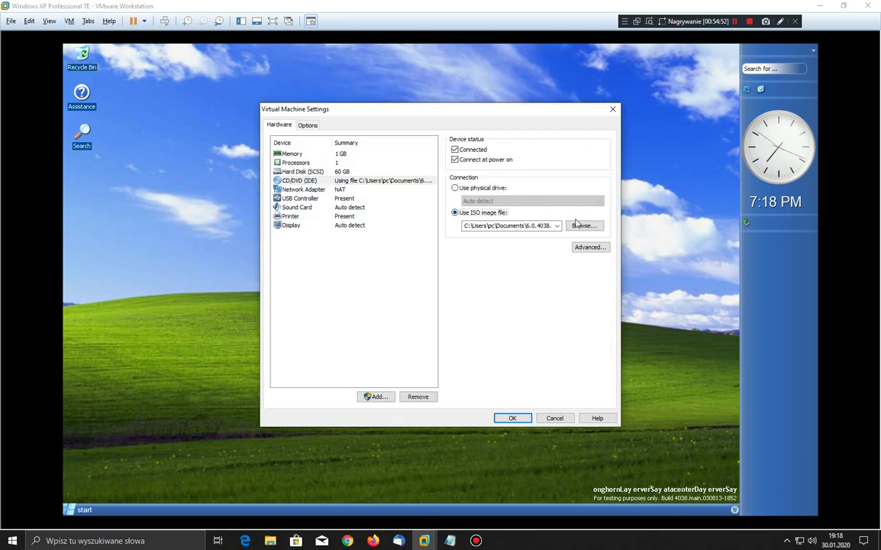
click(580, 226)
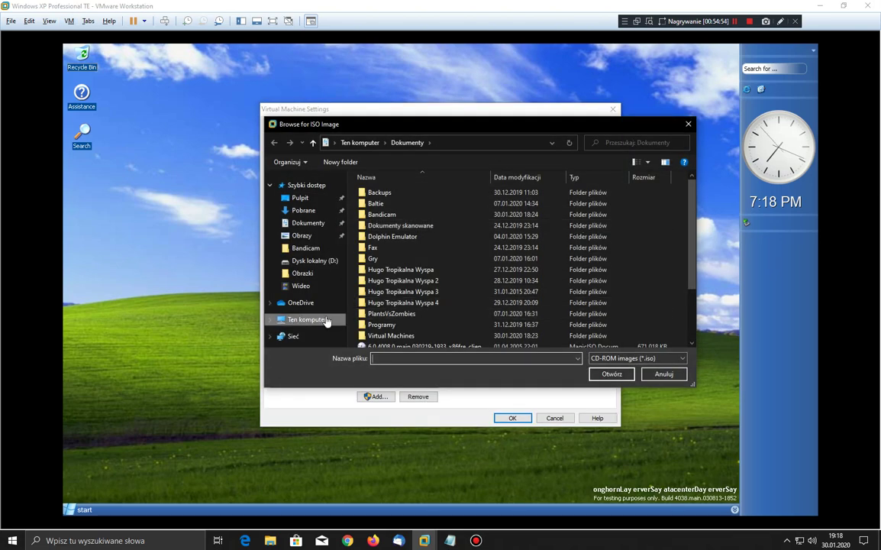
click(321, 319)
double_click(527, 283)
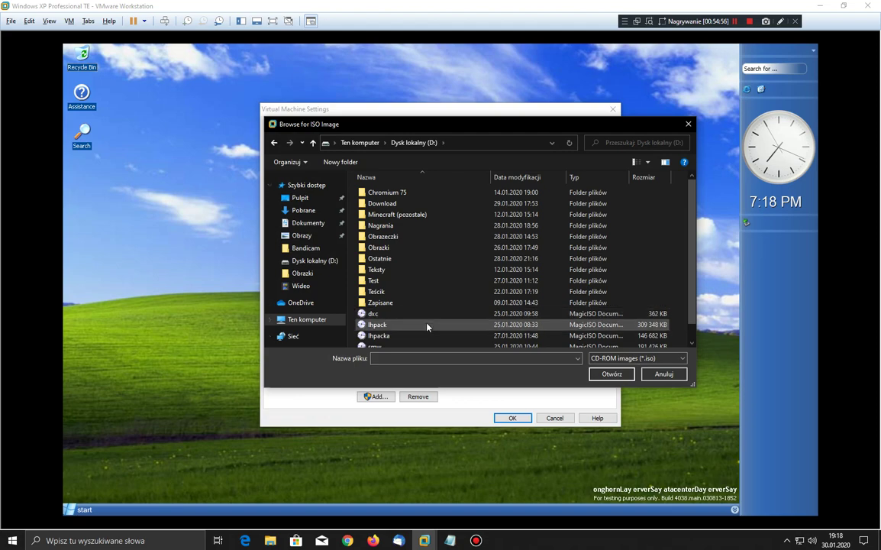
double_click(379, 323)
click(510, 416)
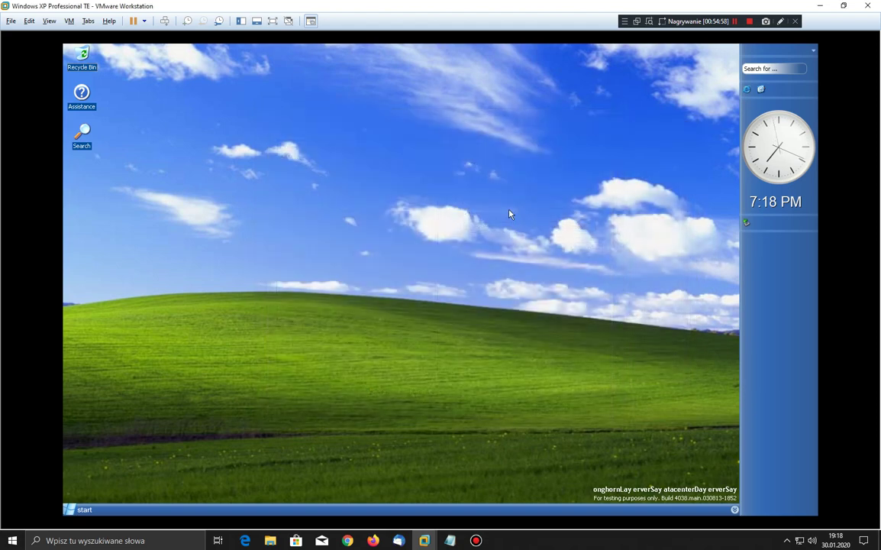
- Open the CD's files from My Computer and copy them all onto the desktop
key(super)
click(216, 351)
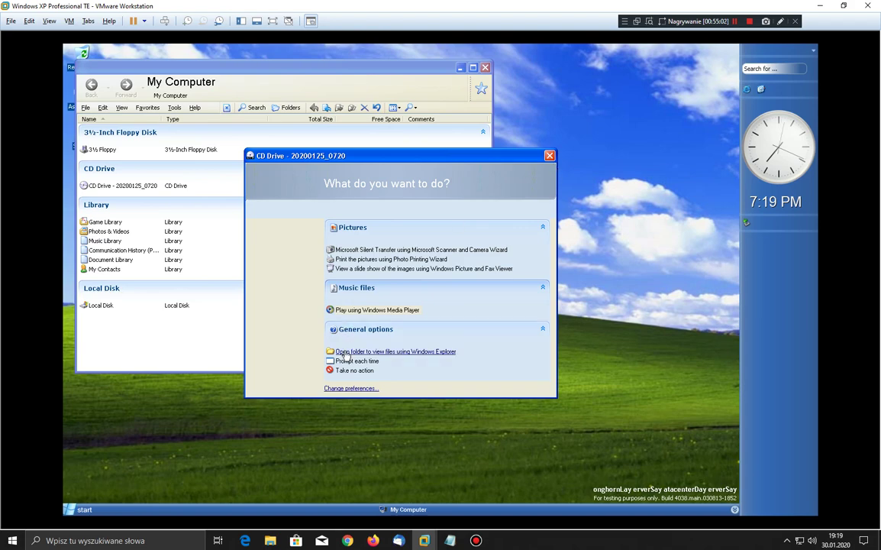
click(346, 351)
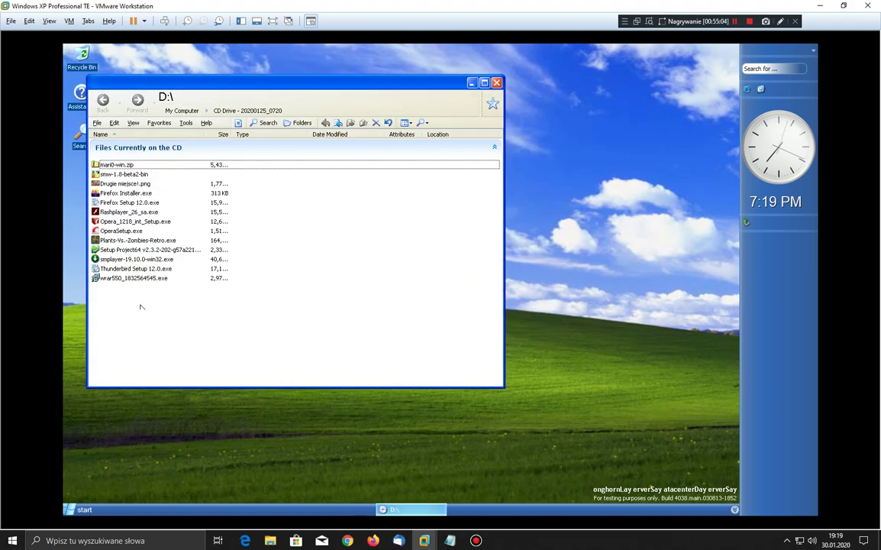
drag(132, 321, 119, 163)
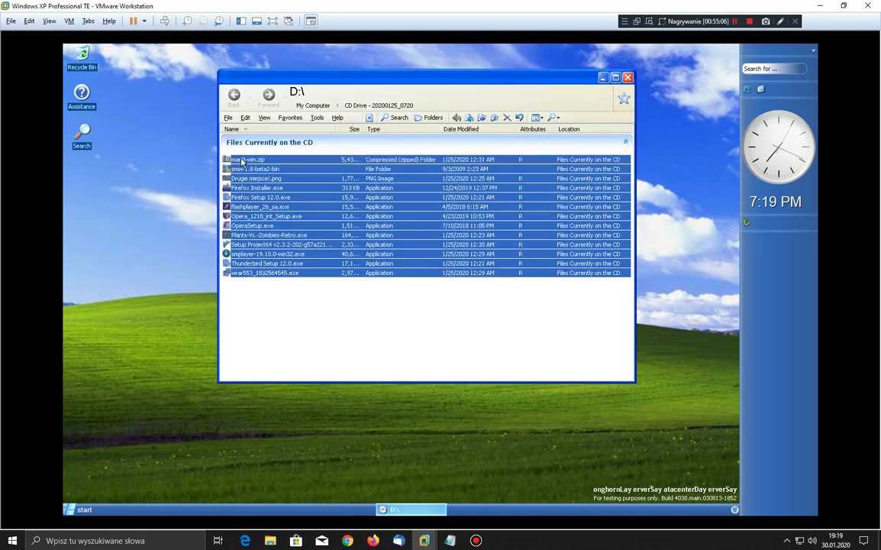
drag(240, 159, 65, 144)
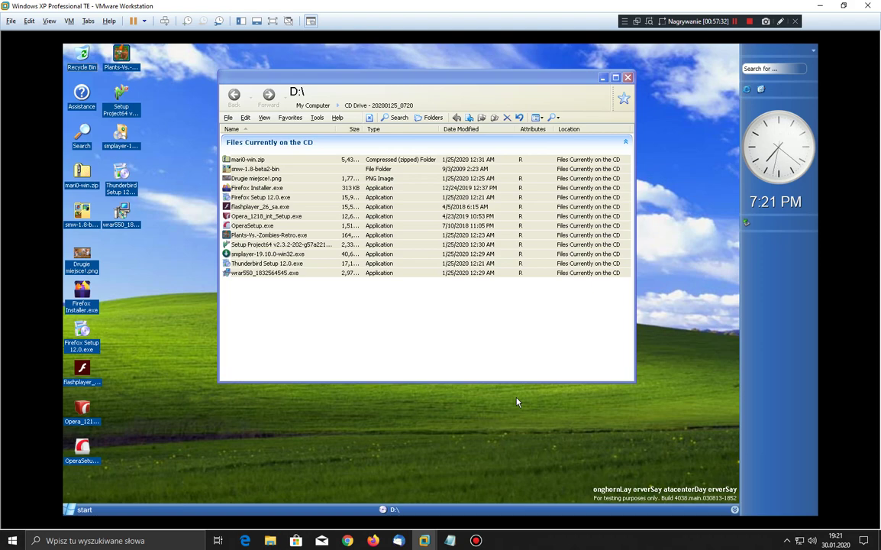
- Close the D:\ window and switch the VM's virtual CD/DVD to lhpacka.iso
click(535, 337)
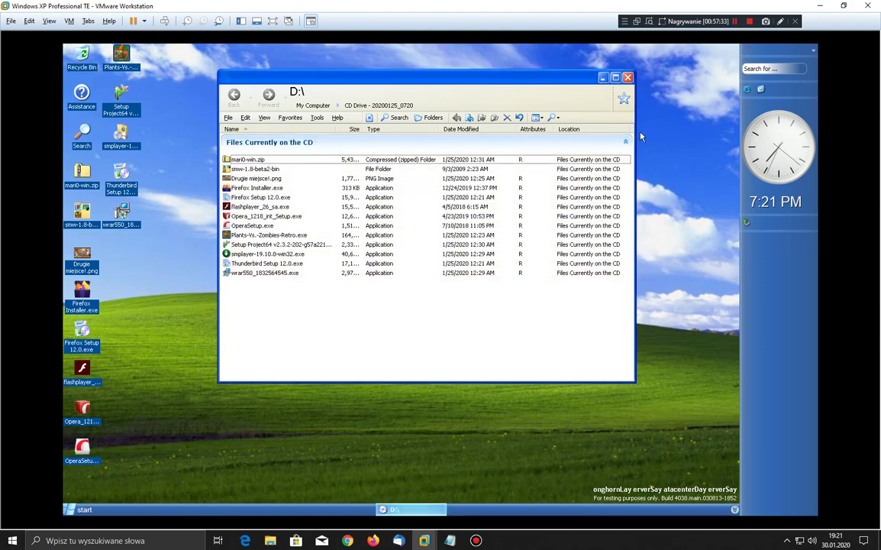
click(627, 77)
click(68, 21)
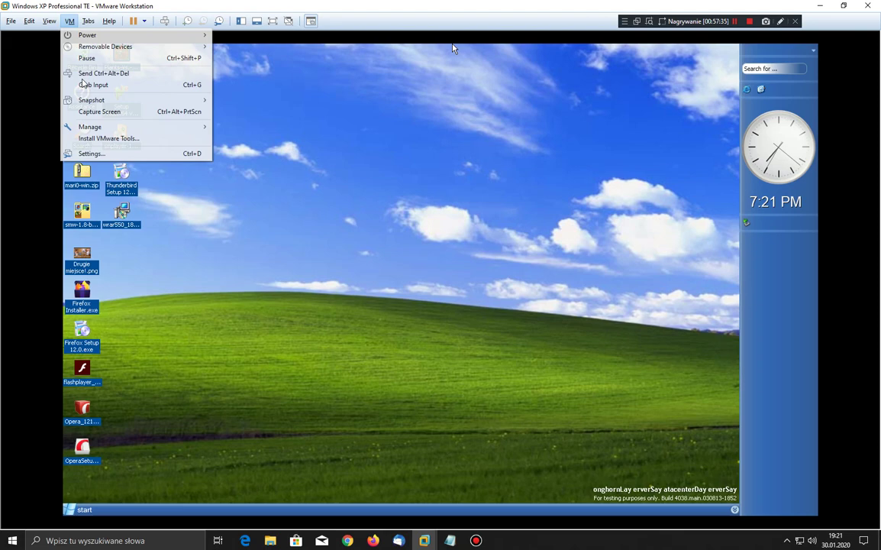
click(91, 152)
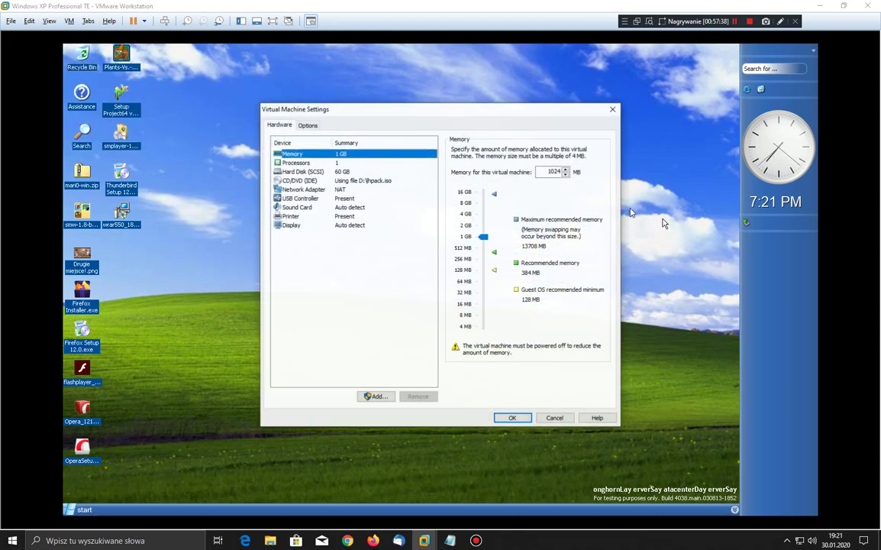
click(367, 181)
click(582, 225)
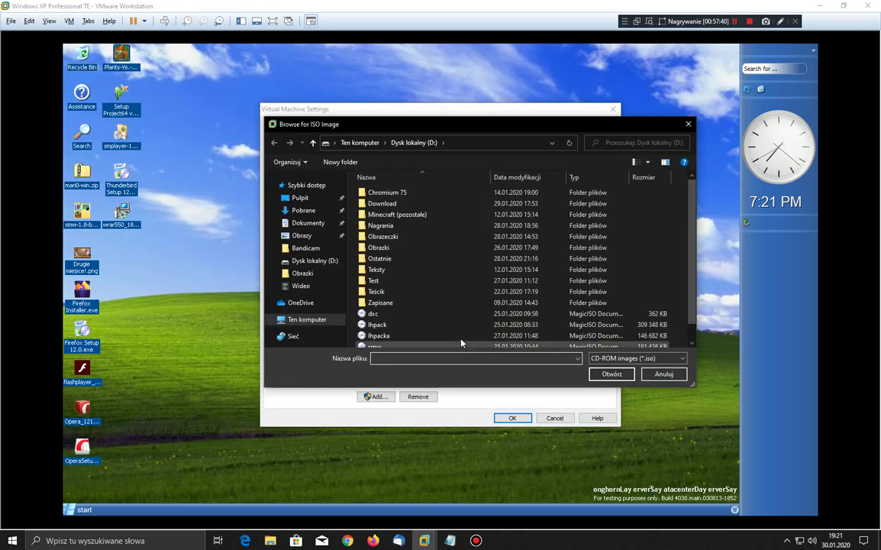
double_click(461, 343)
click(512, 417)
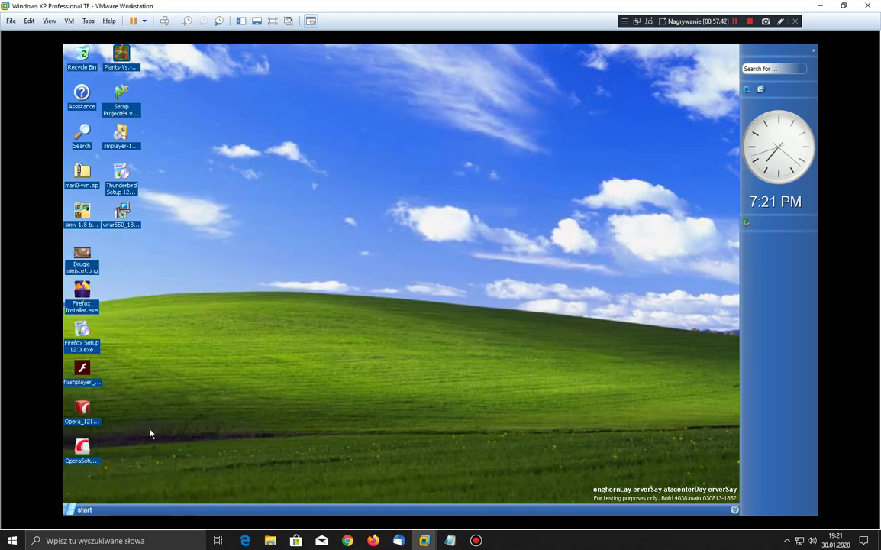
- Copy the Flash Player archive and Thunderbird Setup 12.0.1 from the CD to the desktop
key(super)
click(183, 353)
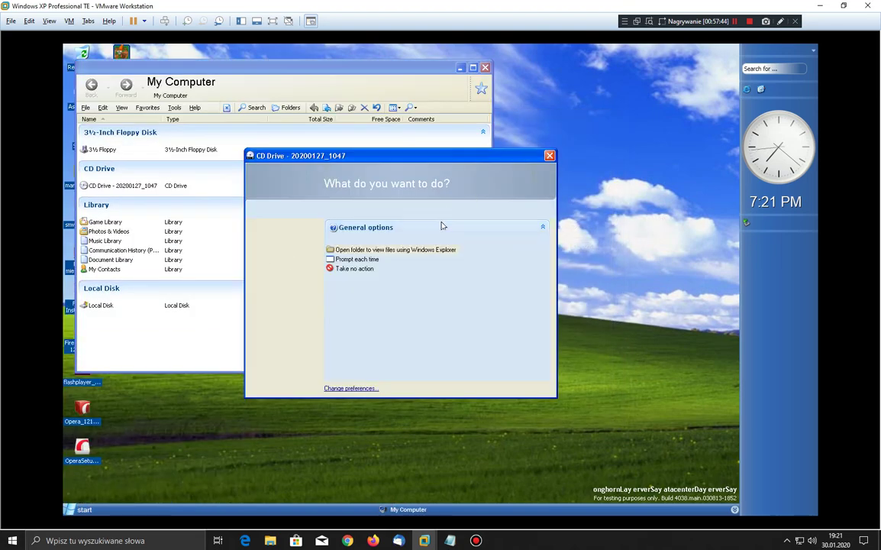
click(430, 251)
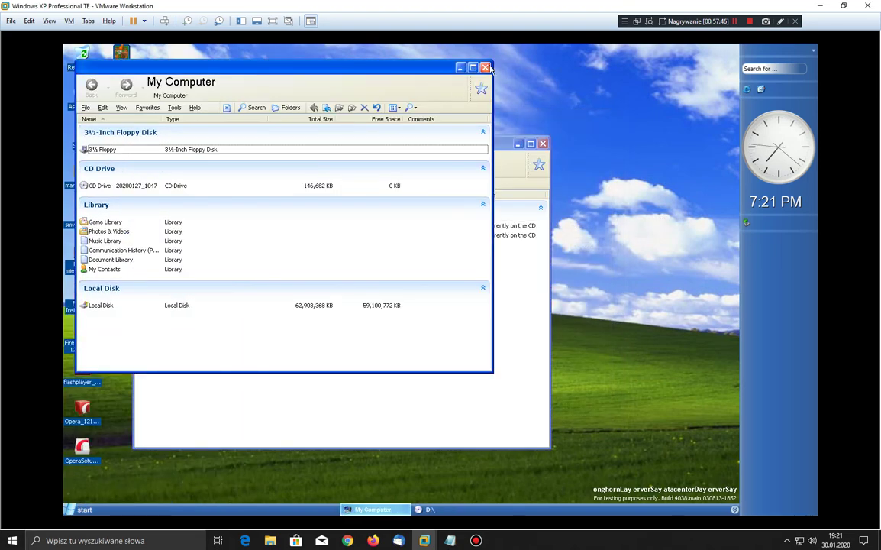
drag(141, 260, 191, 226)
click(118, 268)
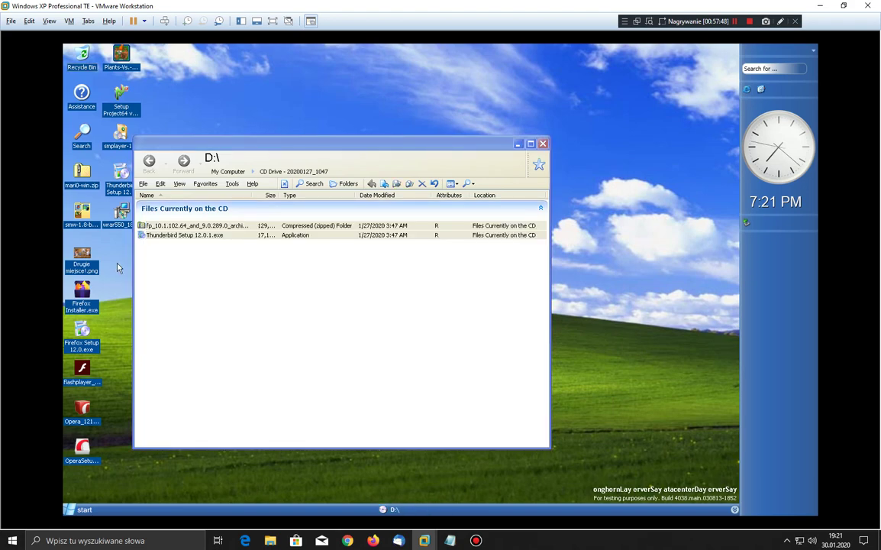
- Align the desktop icons to the grid and close the CD's window
right_click(605, 149)
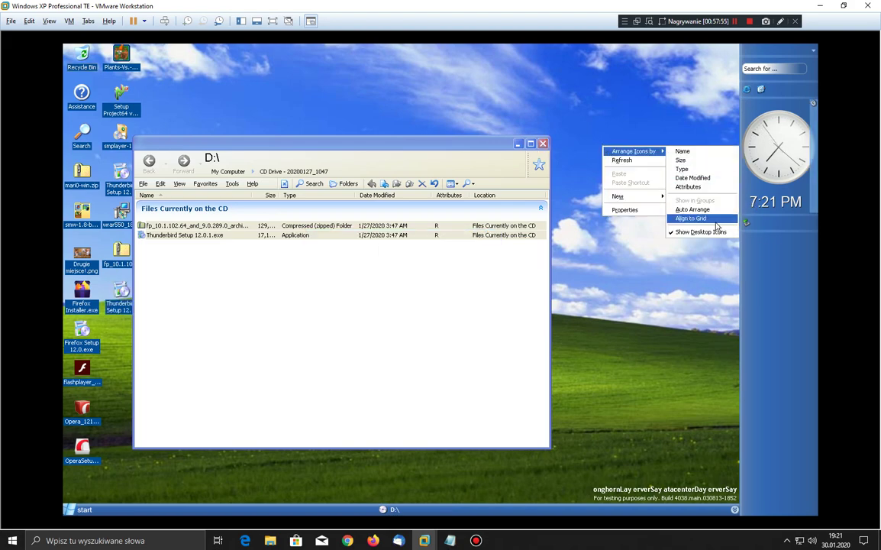
click(691, 219)
click(542, 144)
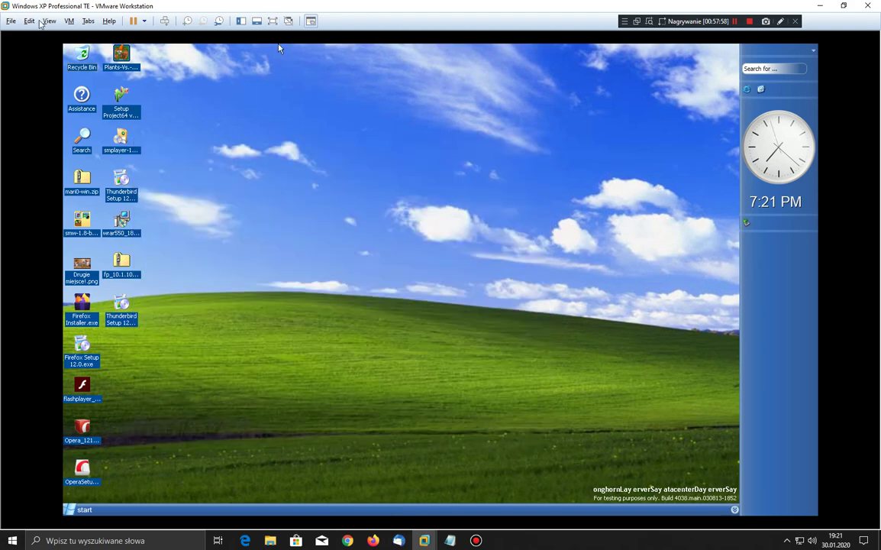
- Load smw2.iso into the virtual CD/DVD drive from the VM settings
click(69, 21)
click(191, 152)
click(355, 181)
click(584, 280)
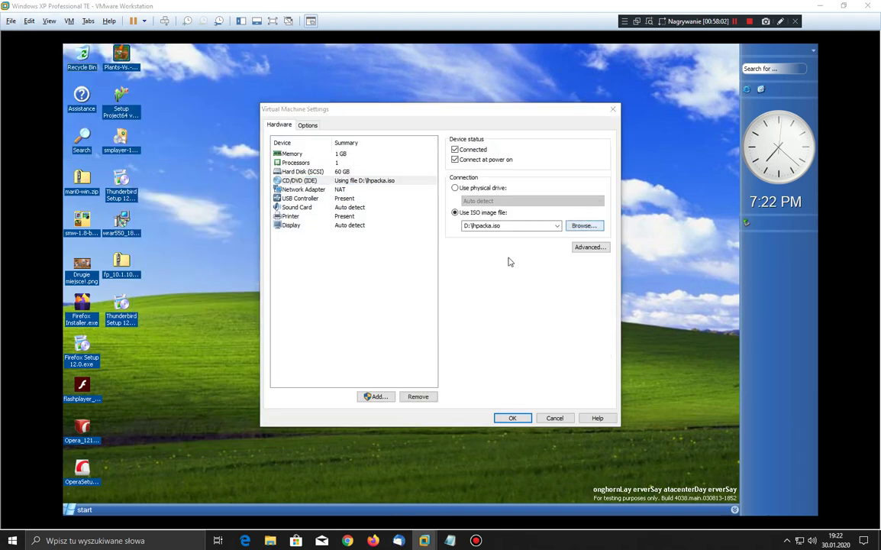
click(412, 308)
double_click(444, 334)
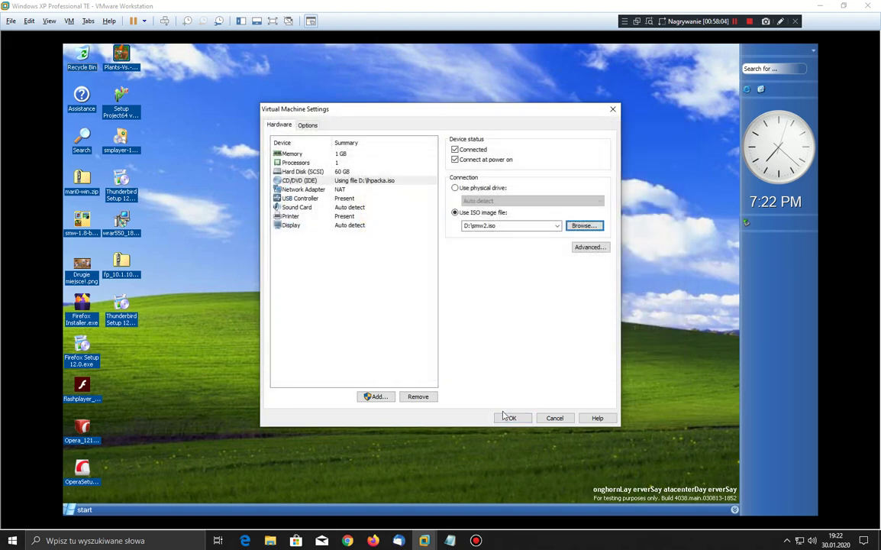
key(Return)
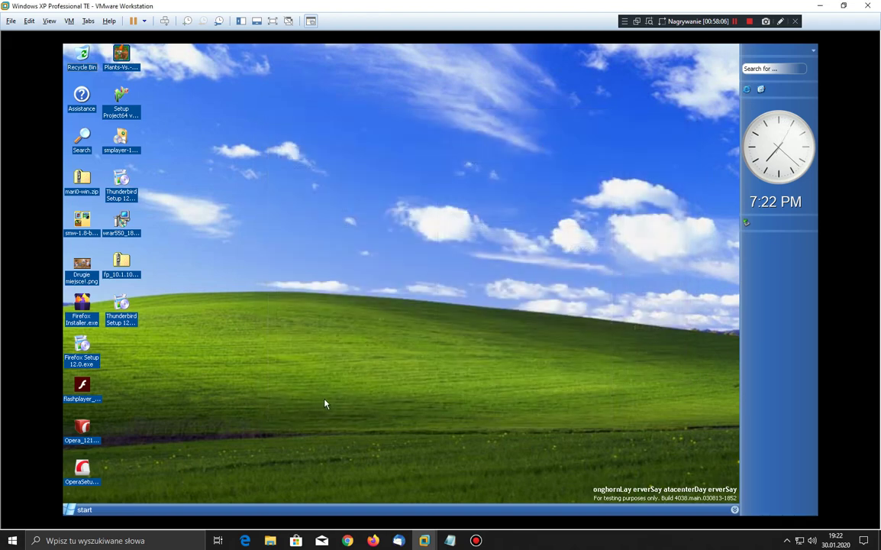
- Drag Super Mario War 2.0.zip from the D:\ window to the desktop, then close D:\
double_click(378, 252)
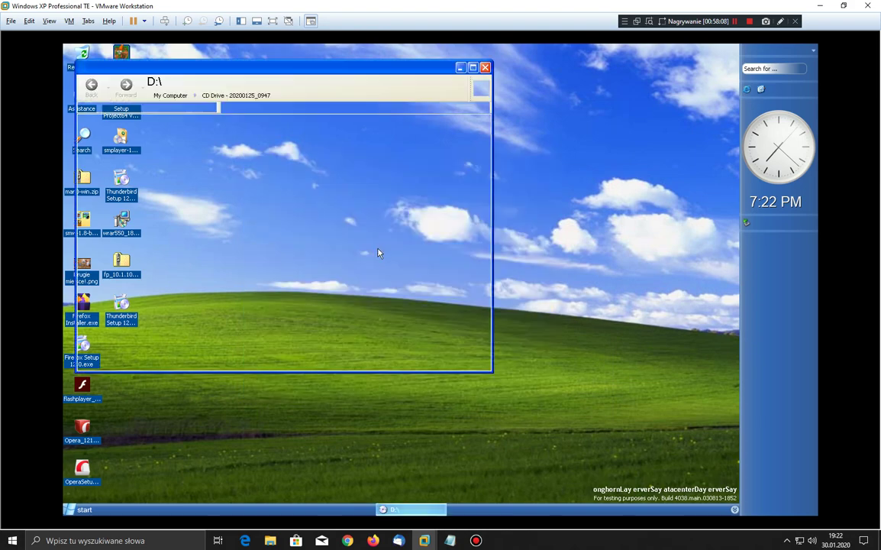
click(107, 147)
drag(119, 70, 275, 86)
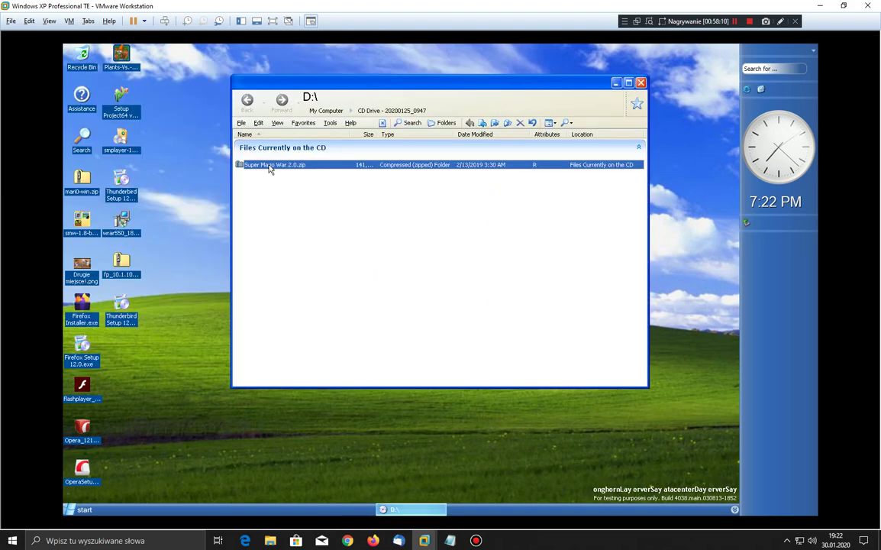
drag(130, 359, 112, 319)
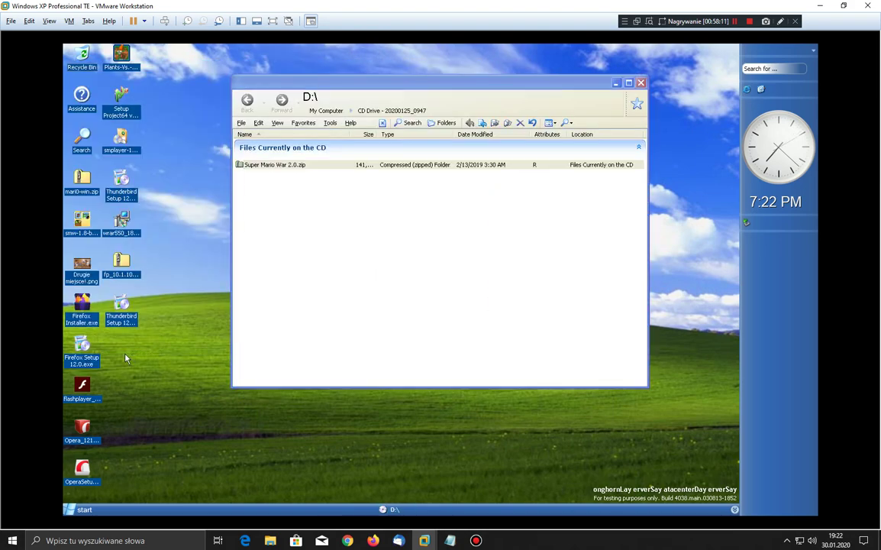
click(640, 83)
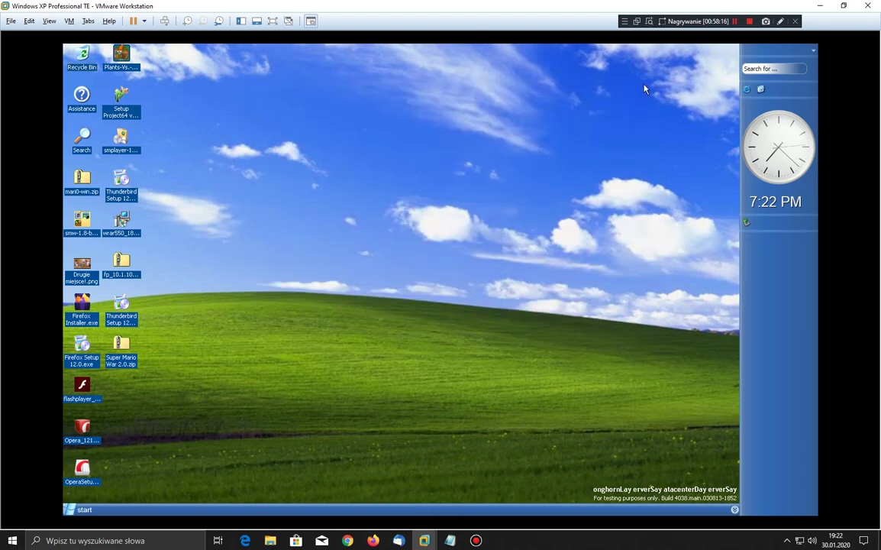
- Extract Super Mario War 2.0.zip with the Extraction Wizard, then close the extracted-files folder
double_click(121, 345)
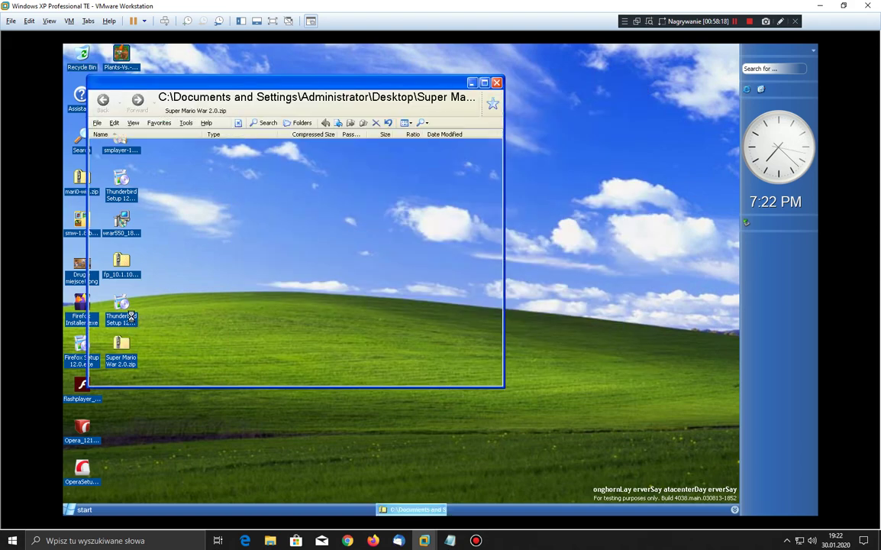
double_click(120, 268)
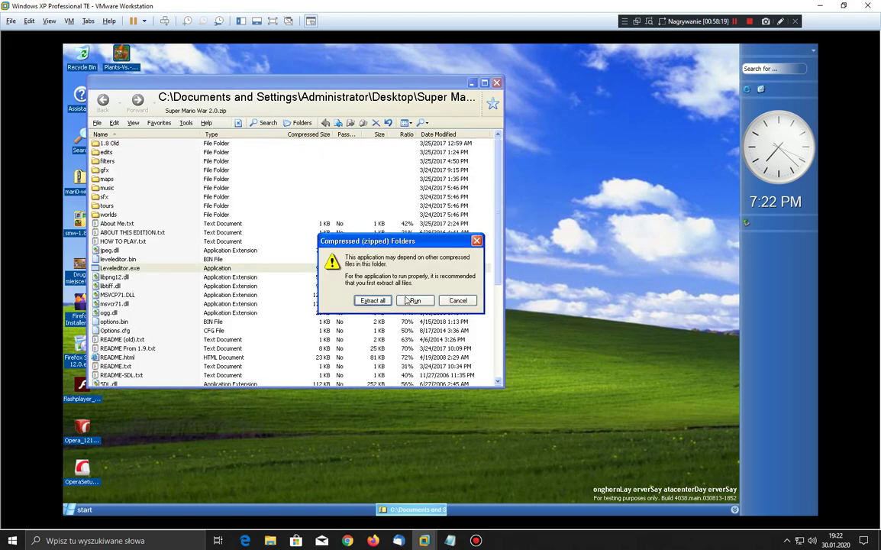
click(393, 300)
click(416, 312)
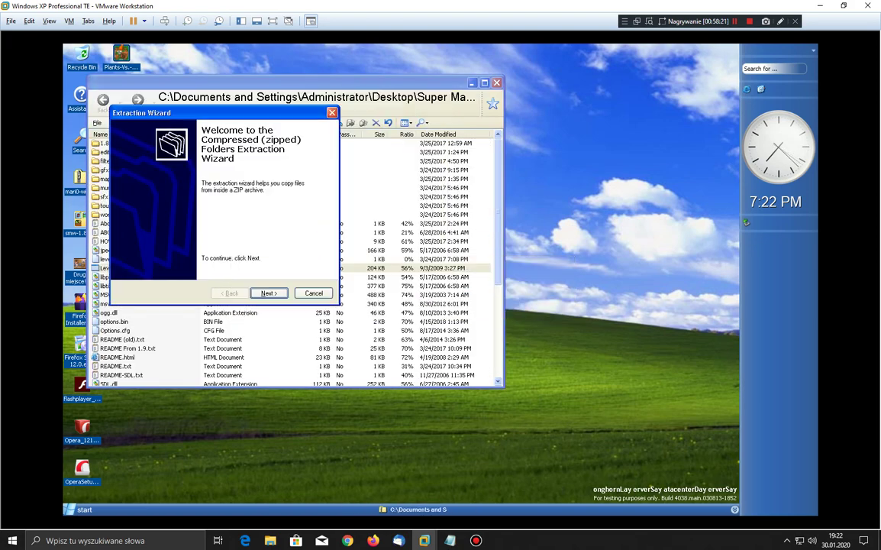
click(267, 293)
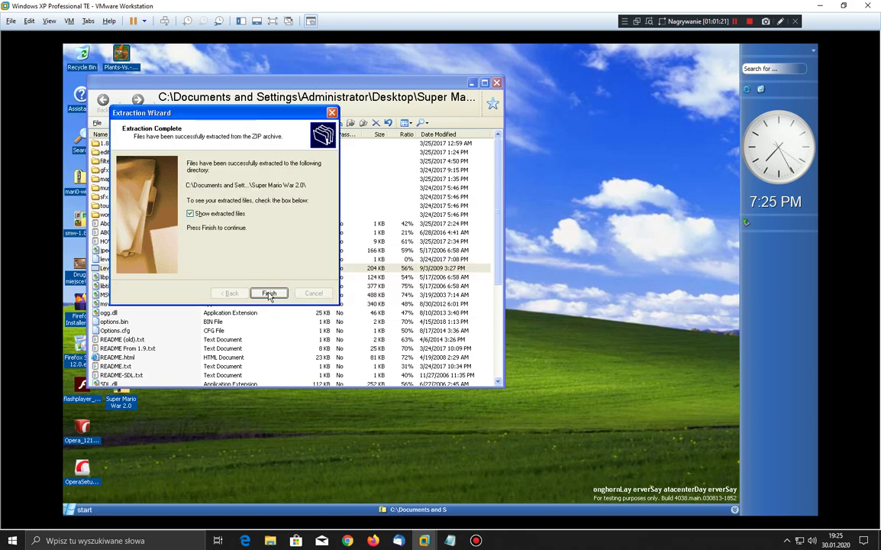
click(269, 294)
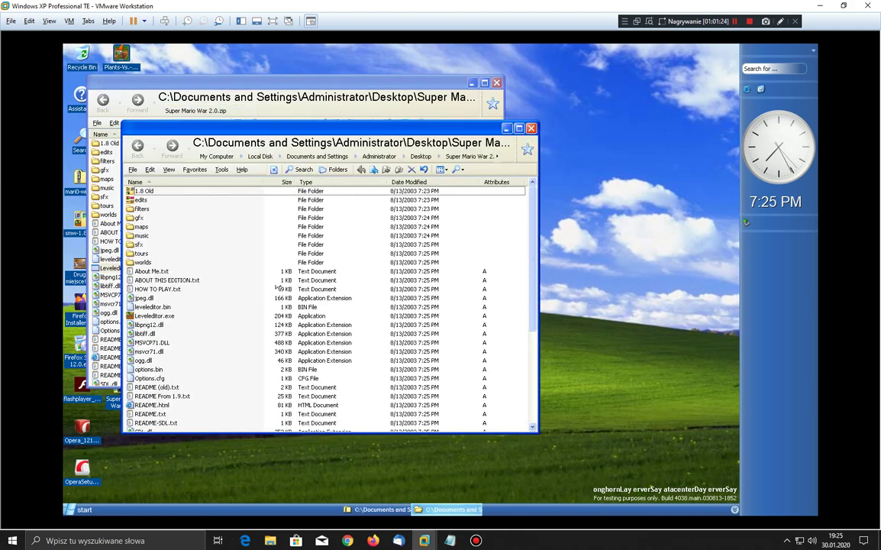
click(530, 127)
- Close the zip folder window and open Drugie miejsce!.png from the desktop
click(496, 83)
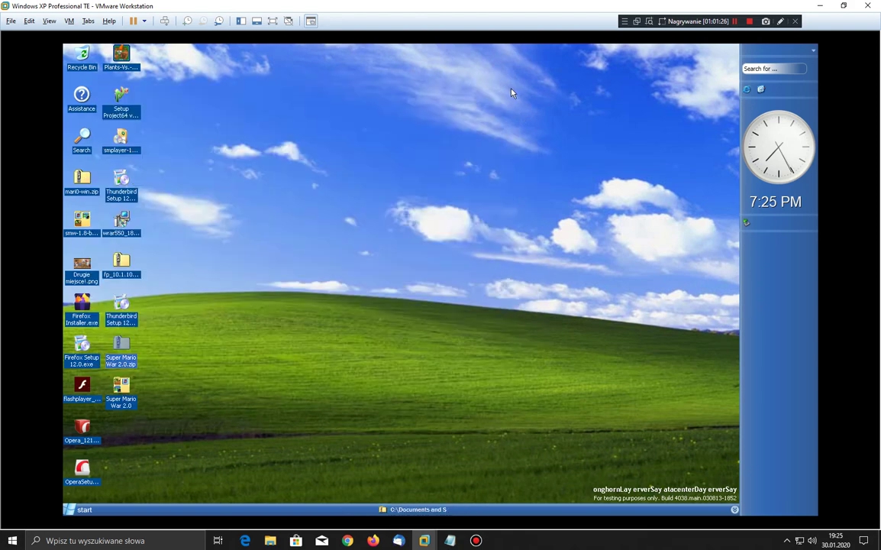
click(85, 267)
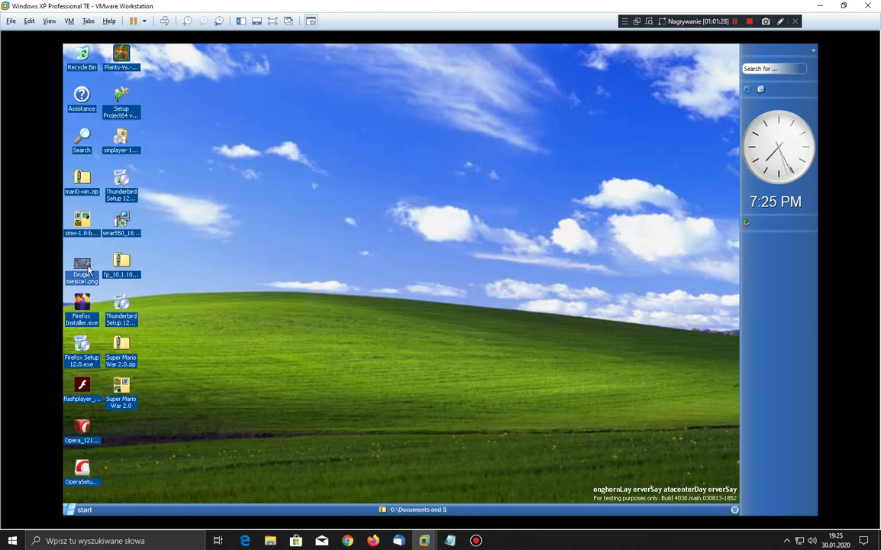
double_click(85, 265)
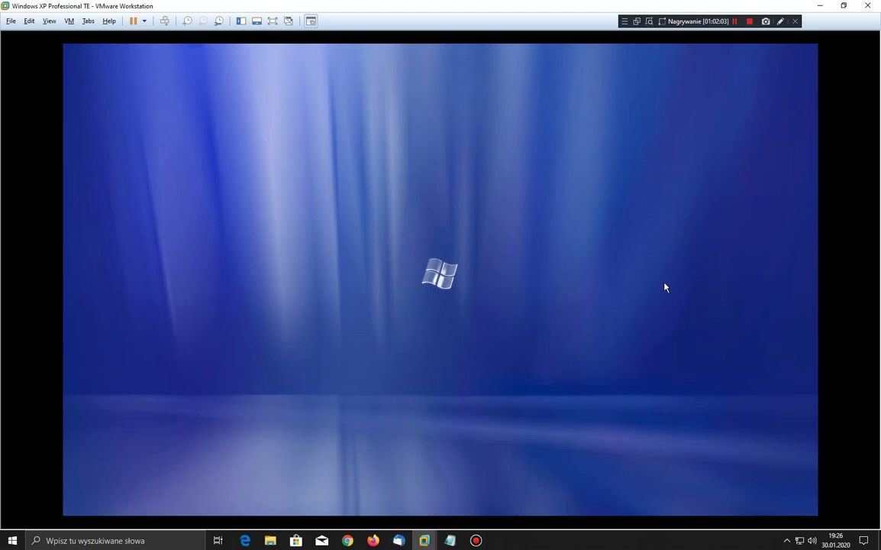
- Open Task Manager via Ctrl+Alt+Del and the taskbar, then close it
key(ctrl+alt+Insert)
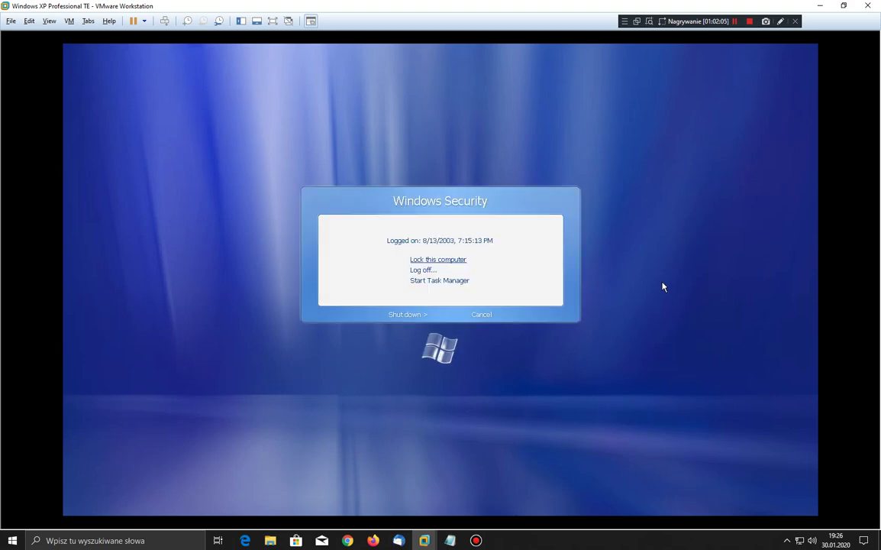
click(464, 282)
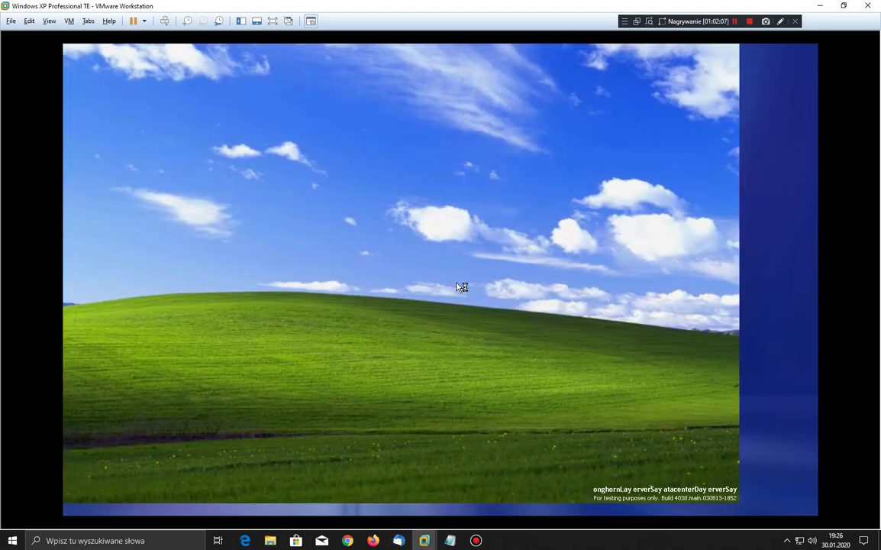
right_click(442, 509)
right_click(510, 507)
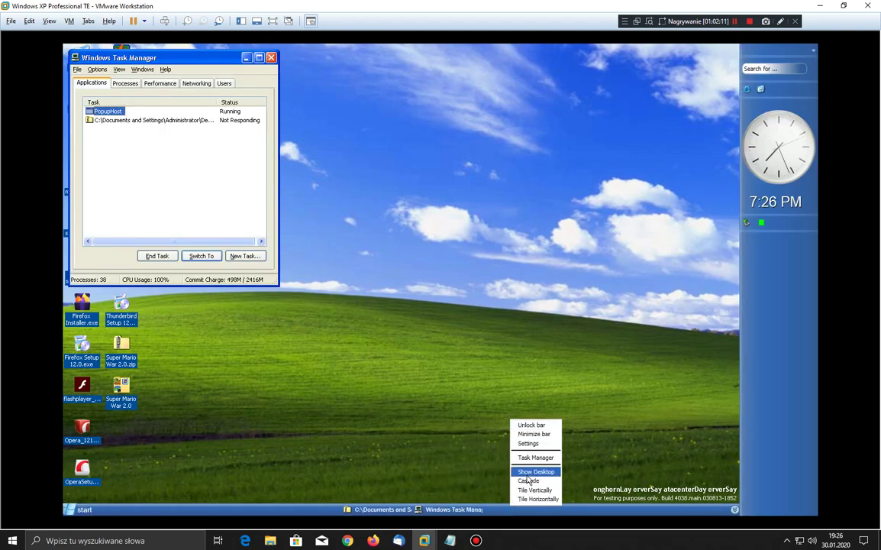
click(532, 458)
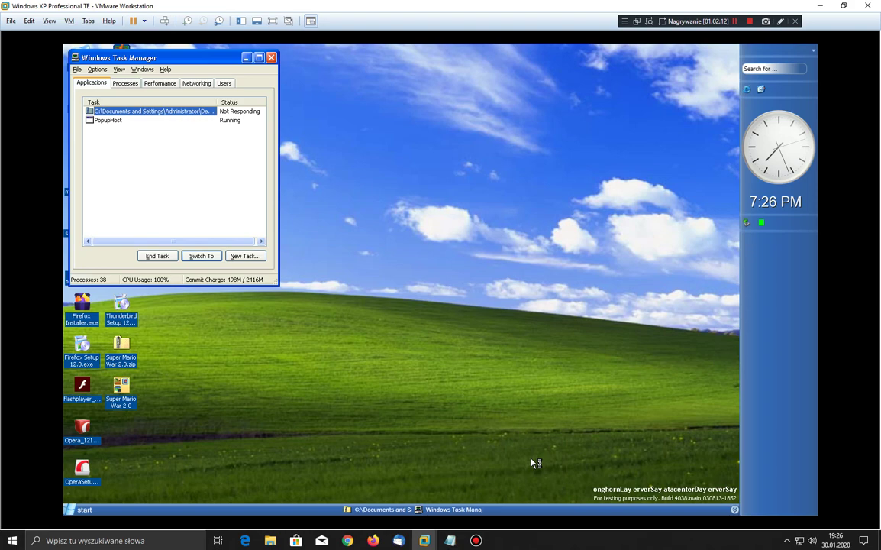
click(271, 57)
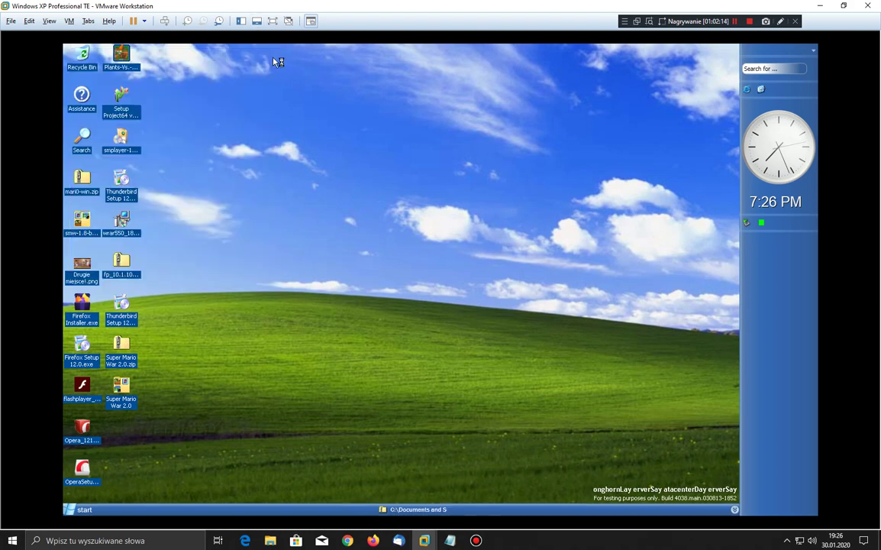
right_click(556, 465)
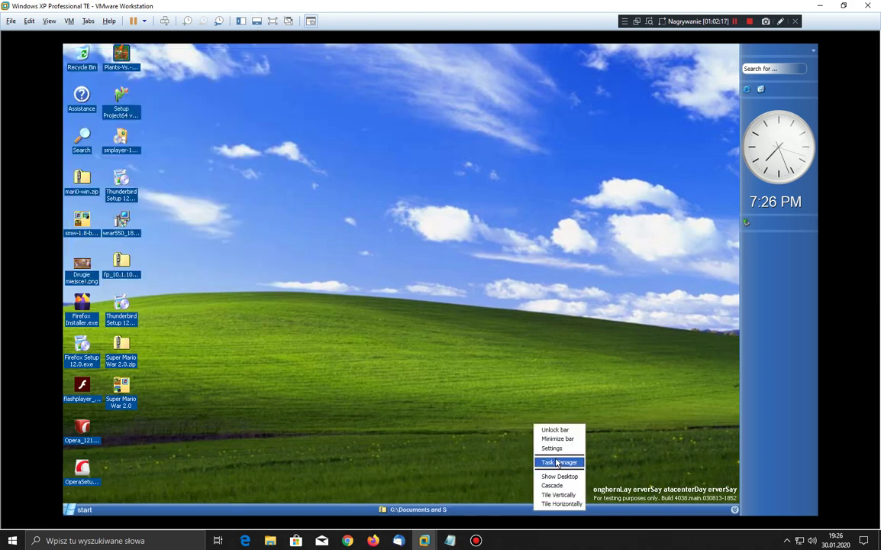
click(556, 465)
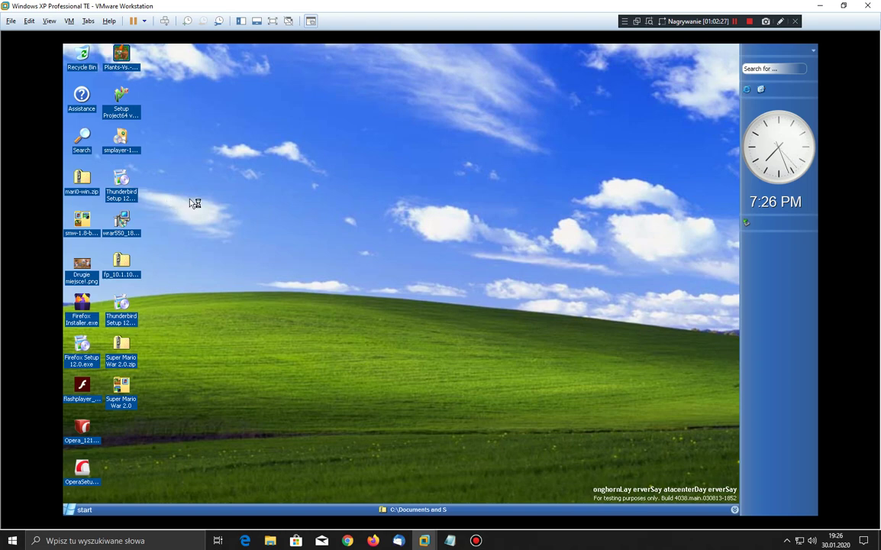
- Close the frozen folder window from its taskbar button
right_click(443, 509)
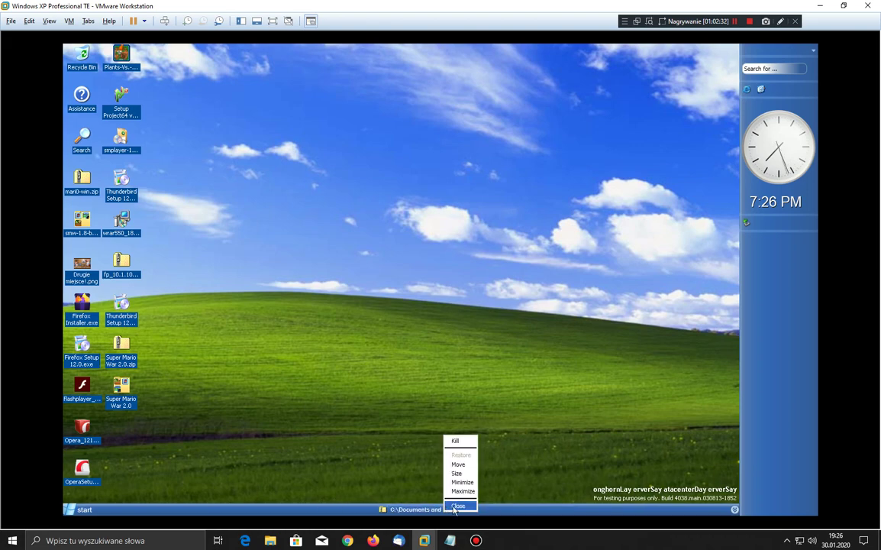
click(447, 510)
right_click(461, 511)
click(485, 467)
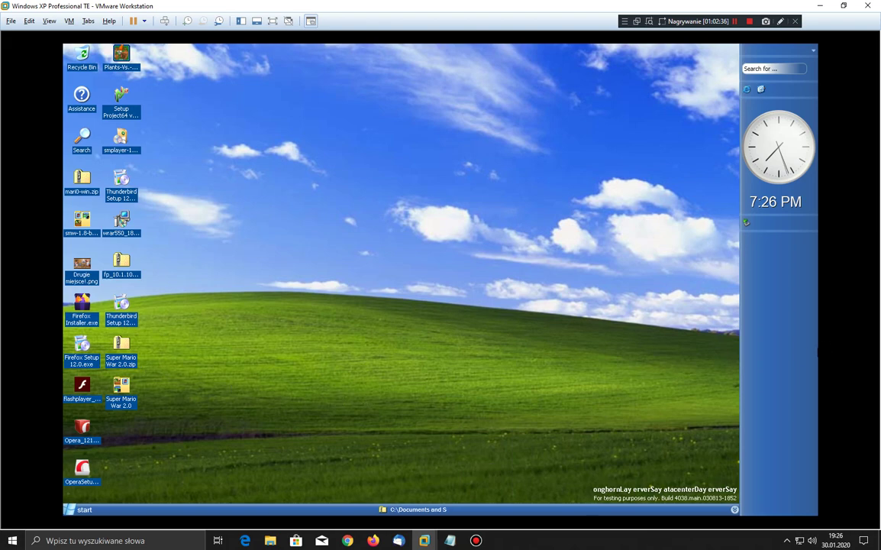
drag(686, 114, 406, 348)
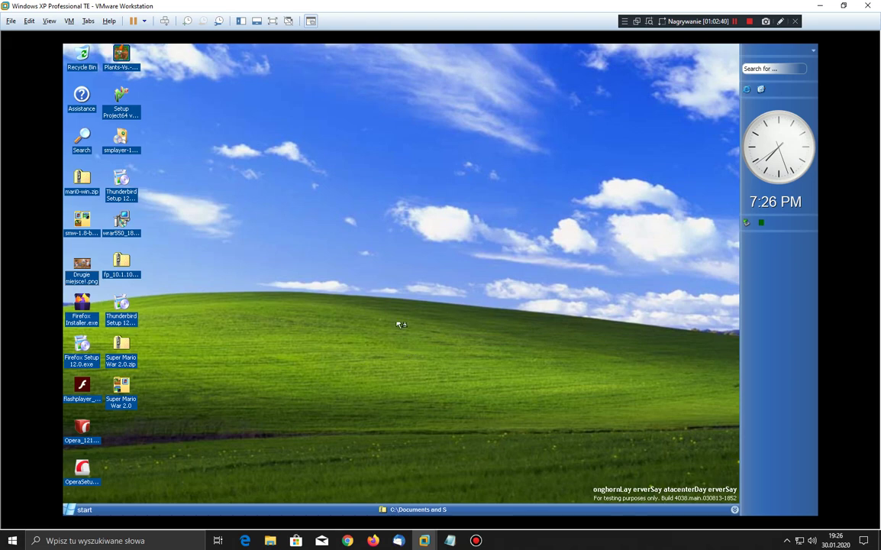
- Open Task Manager with Ctrl+Shift+Esc, close it with Alt+F4, and reopen it
click(80, 509)
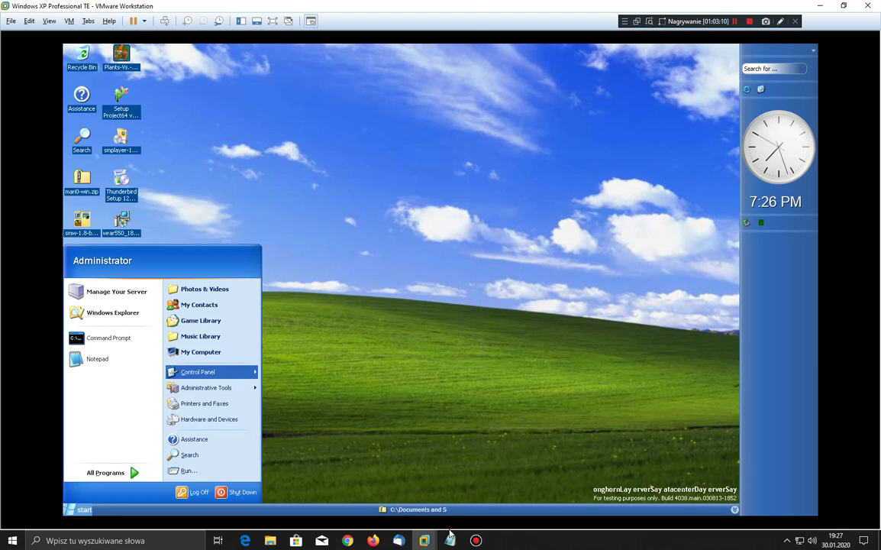
key(ctrl+shift+Escape)
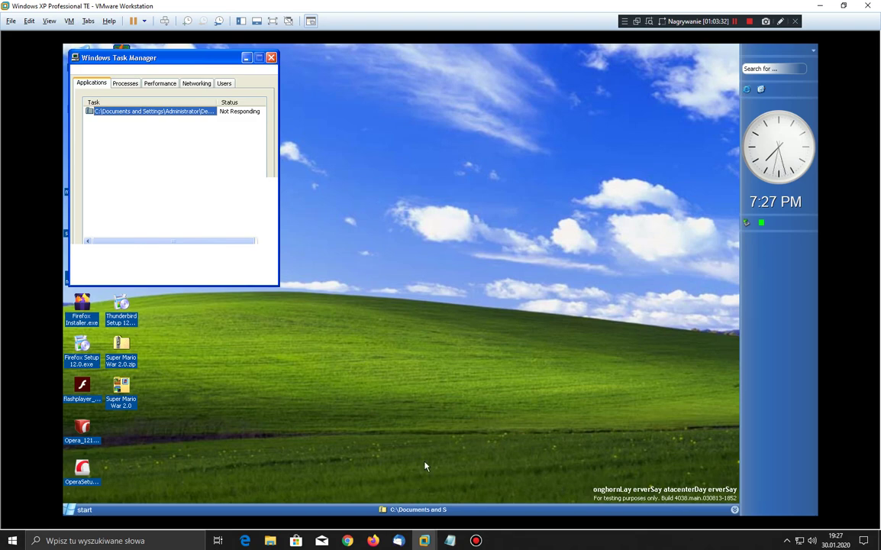
key(alt+F4)
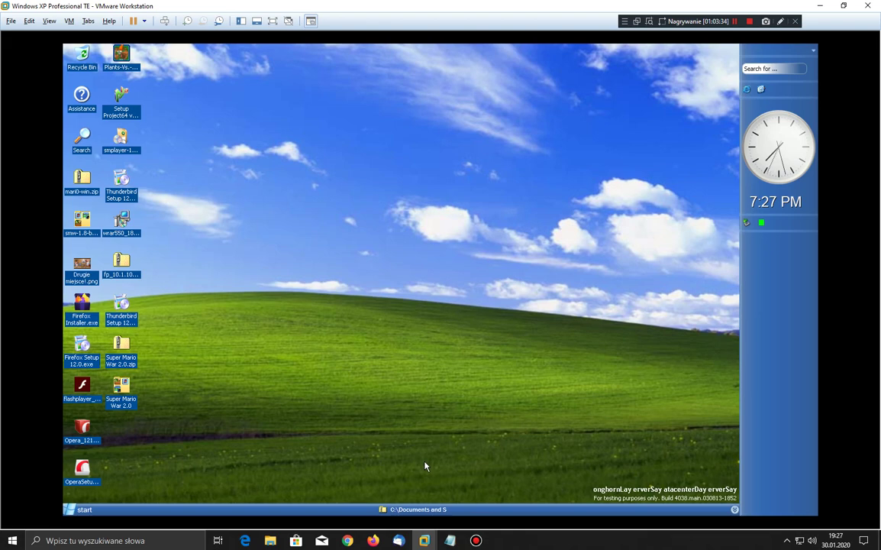
key(ctrl+shift+Escape)
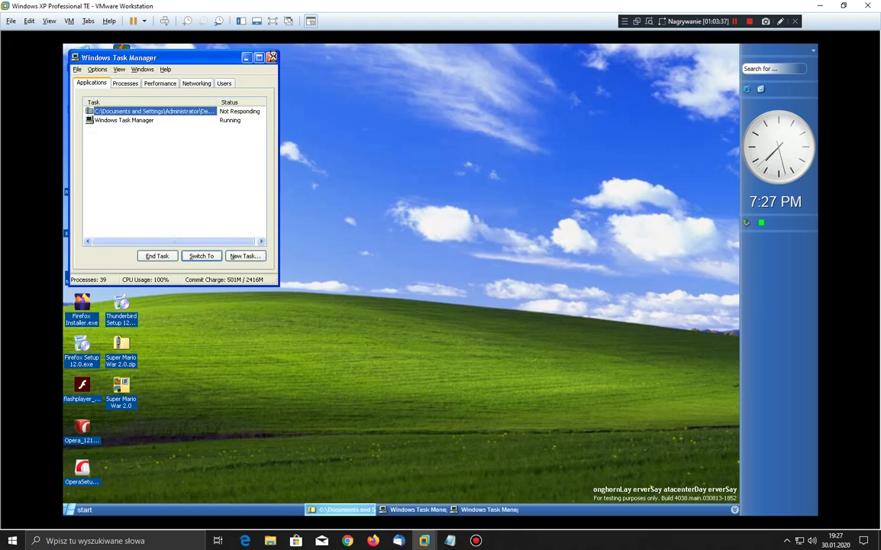
- Kill Task Manager and the frozen Explorer window from their taskbar buttons
right_click(430, 509)
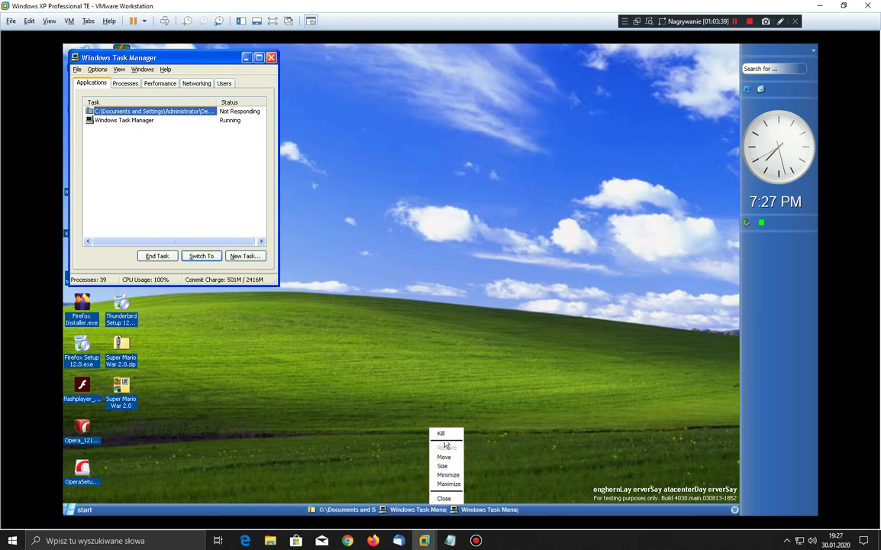
click(438, 489)
right_click(436, 509)
click(449, 442)
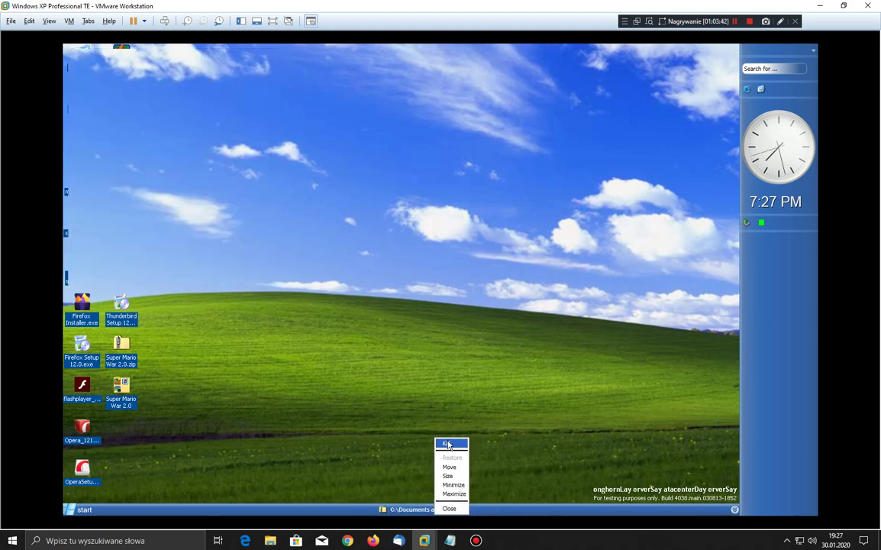
right_click(443, 507)
click(448, 437)
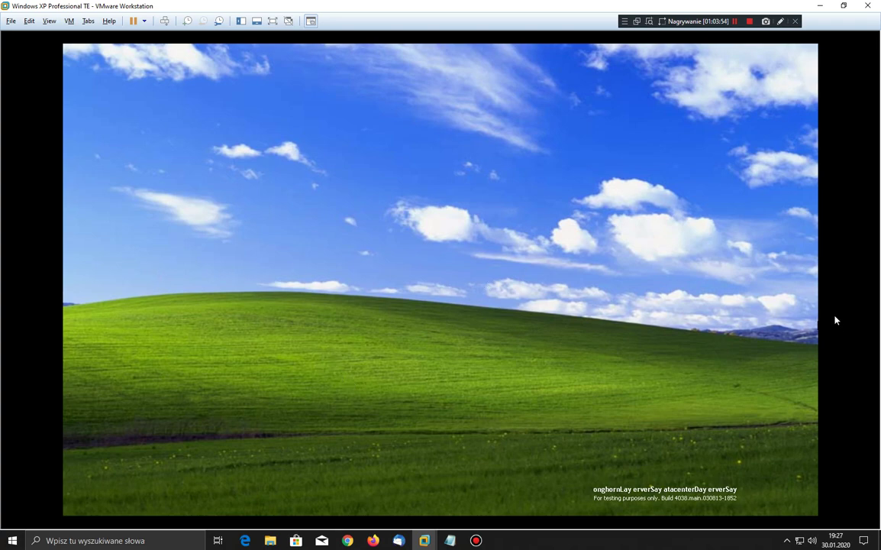
- Run explorer.exe as a new task from Task Manager
key(ctrl+alt+Insert)
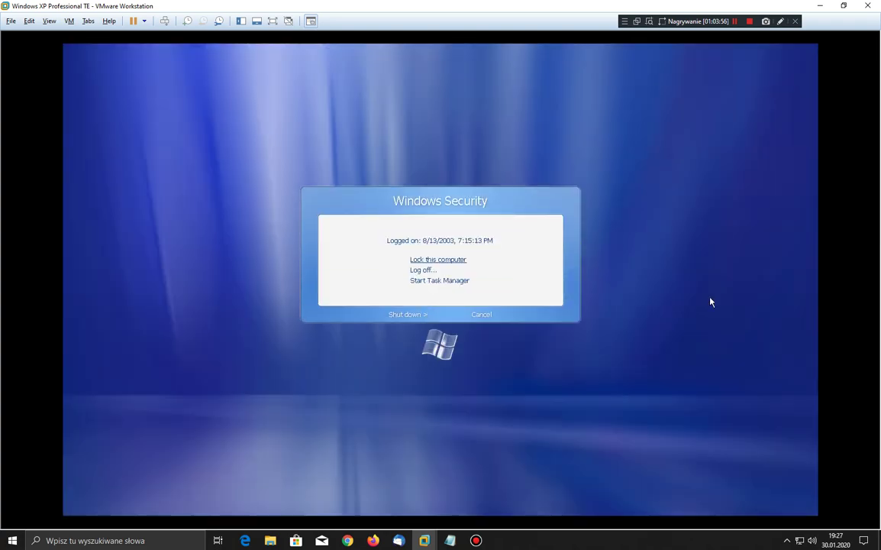
click(461, 281)
click(125, 84)
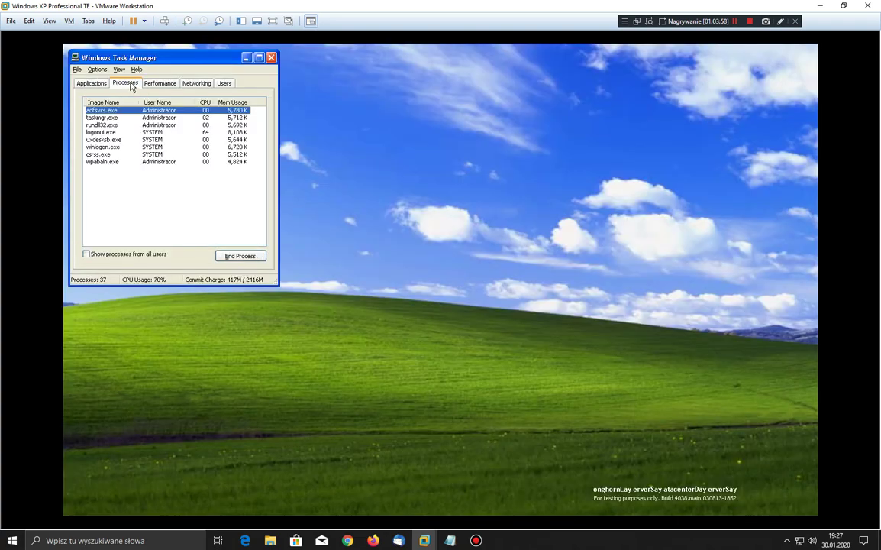
click(91, 82)
click(244, 256)
text(d)
key(BackSpace)
text(explore)
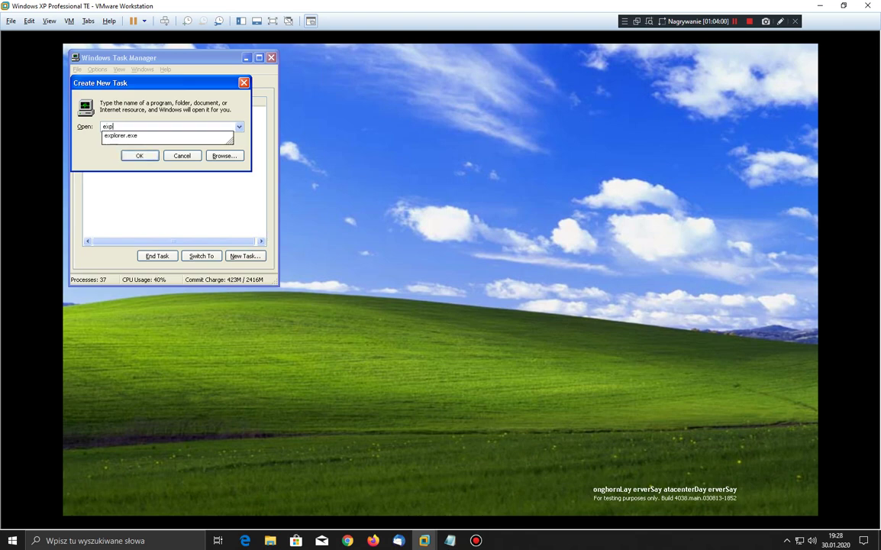
click(148, 137)
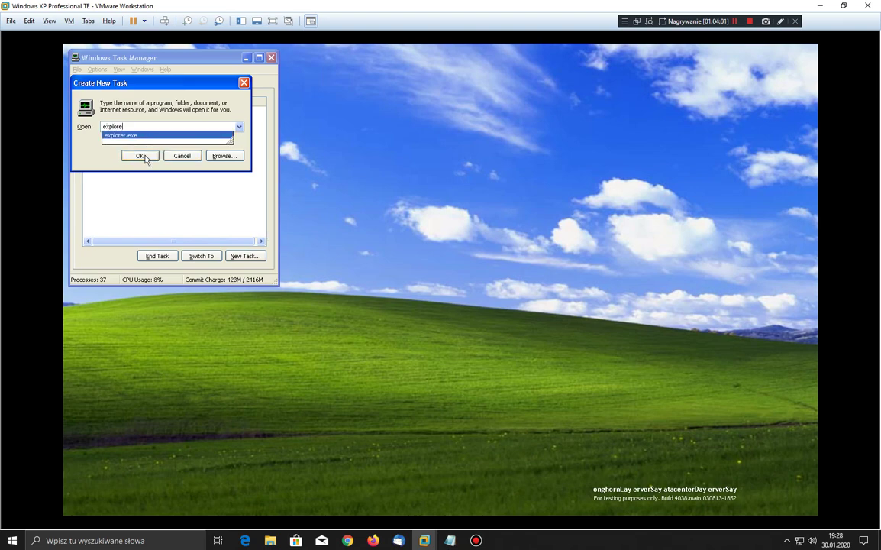
click(142, 155)
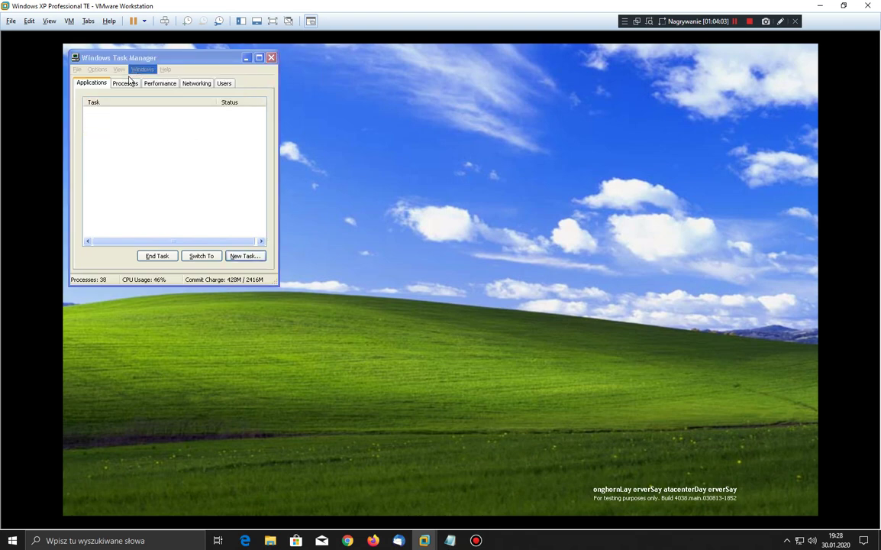
key(ctrl+Tab)
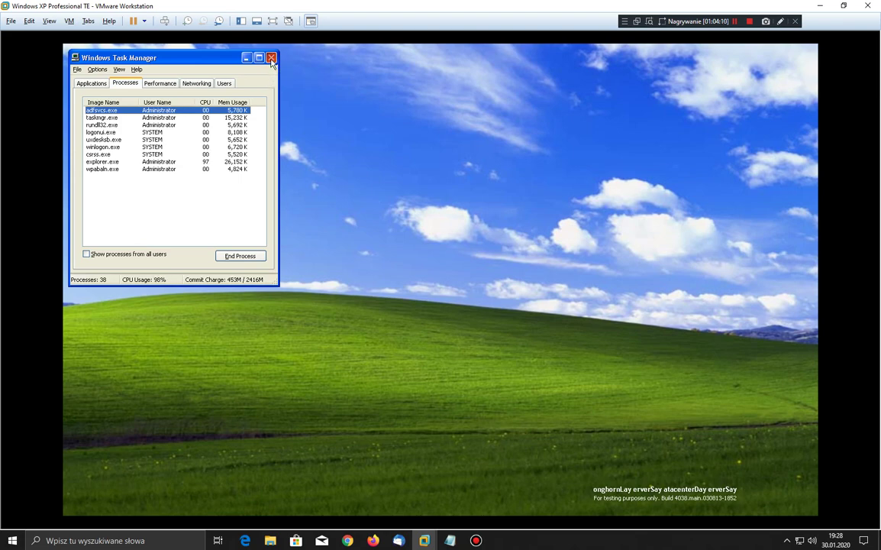
- Close Task Manager and set the desktop icons to Auto Arrange
click(271, 59)
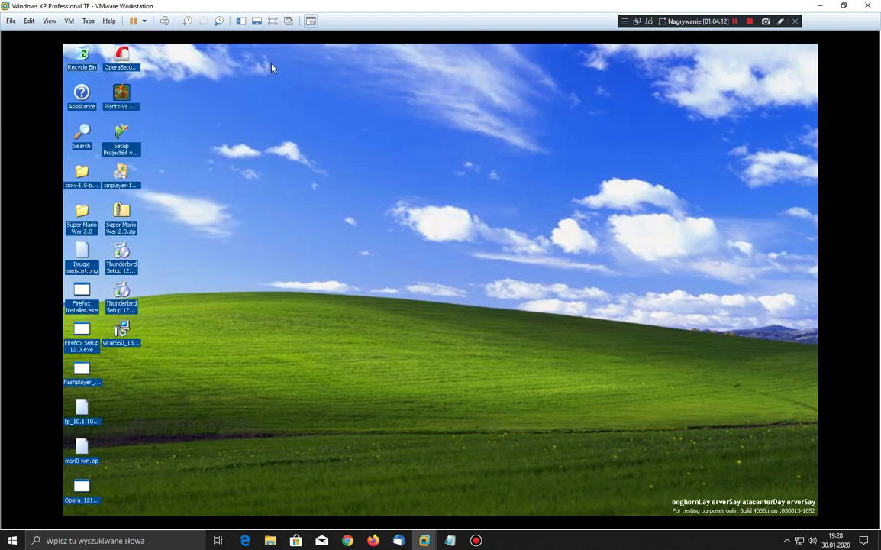
drag(285, 76, 279, 468)
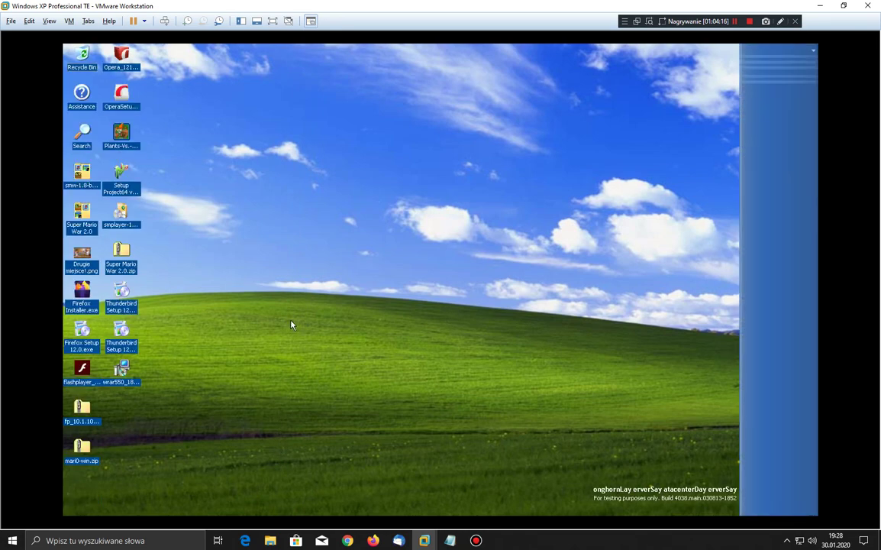
right_click(288, 307)
click(226, 349)
right_click(178, 403)
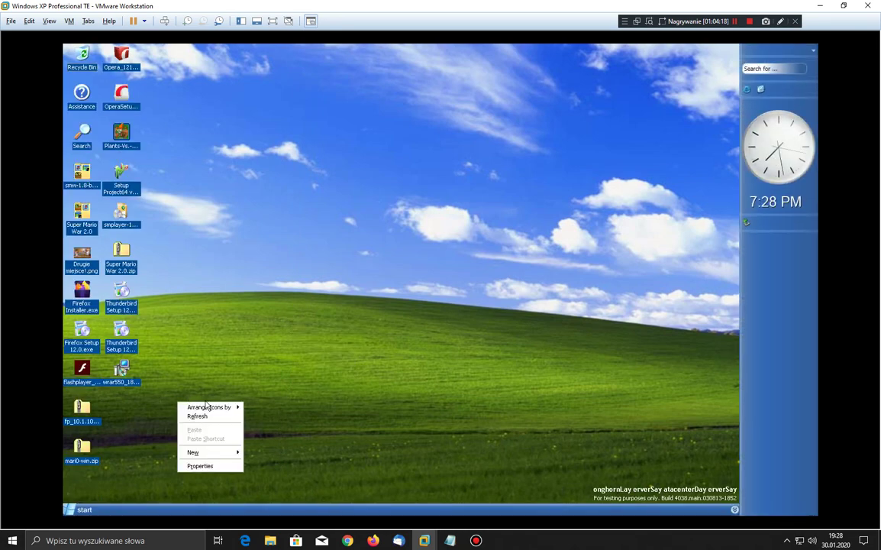
mouse_move(207, 407)
click(264, 461)
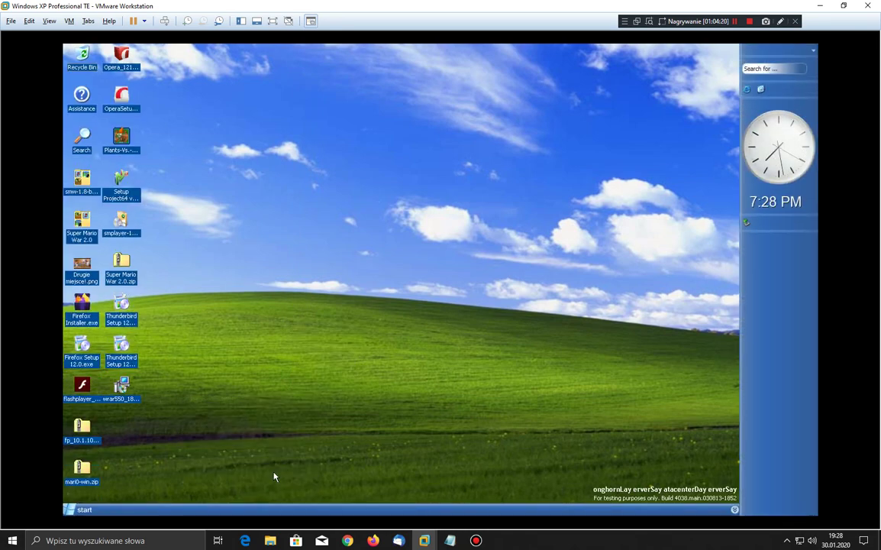
- View Drugie miejsce!.png in Picture Viewer, maximize and restore it, then close the viewer
double_click(82, 264)
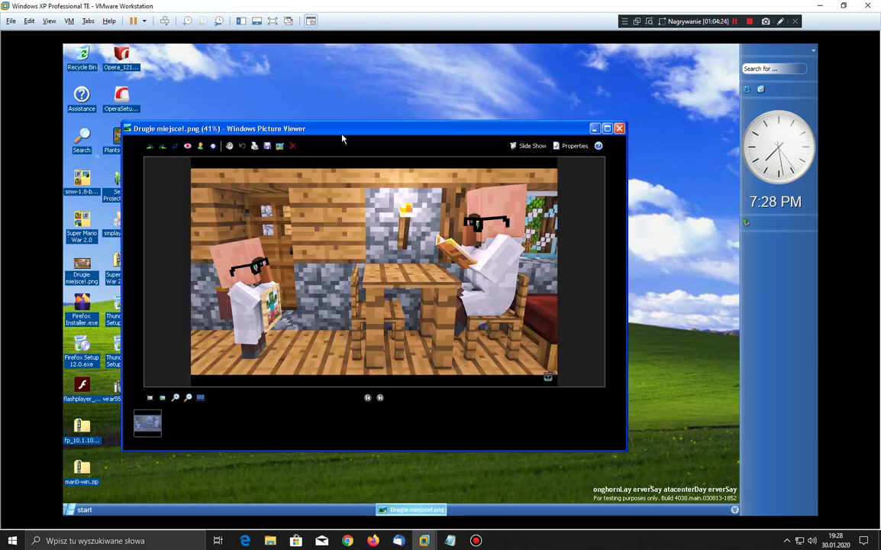
double_click(309, 128)
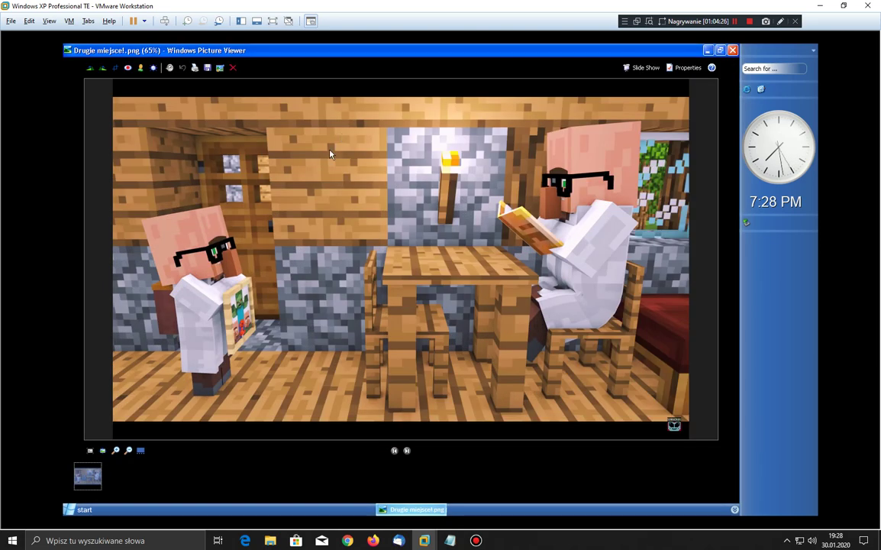
right_click(330, 152)
double_click(375, 163)
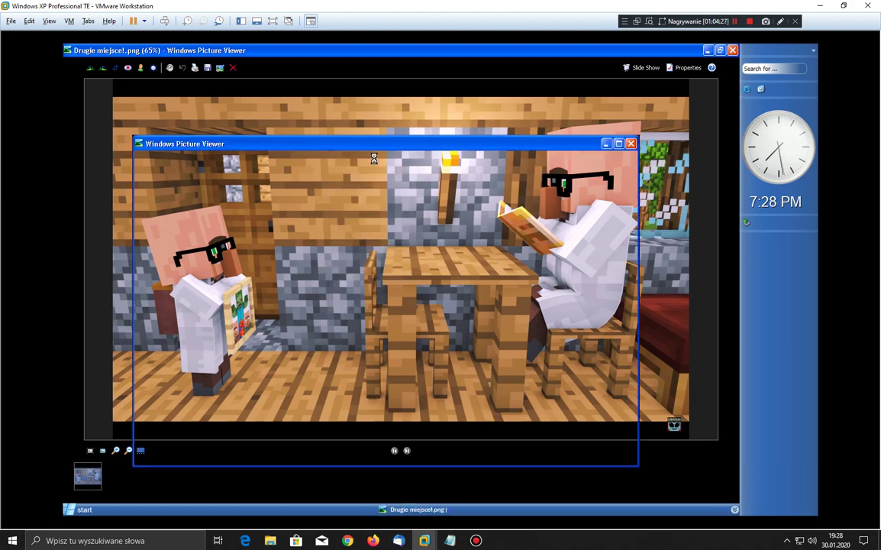
click(630, 143)
- Preview Drugie miejsce!.png, then open it in Paint with Paint maximized
right_click(86, 261)
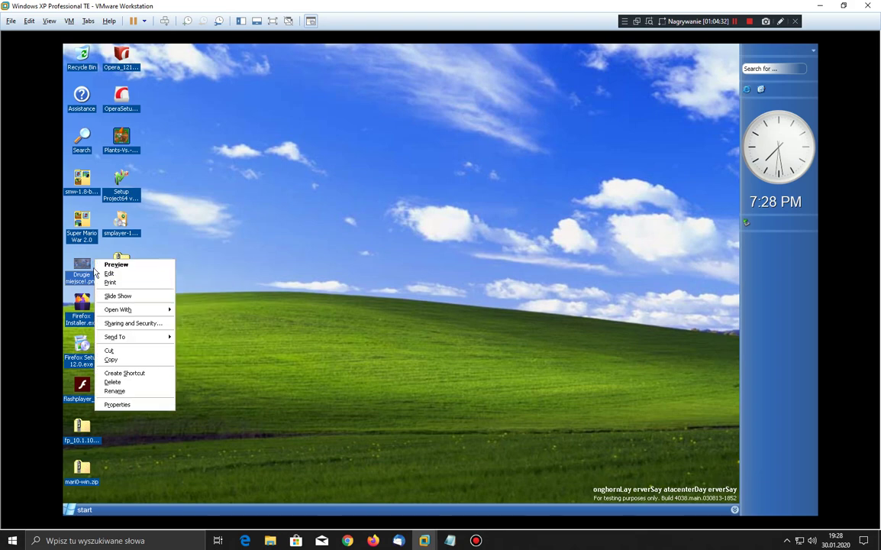
click(94, 262)
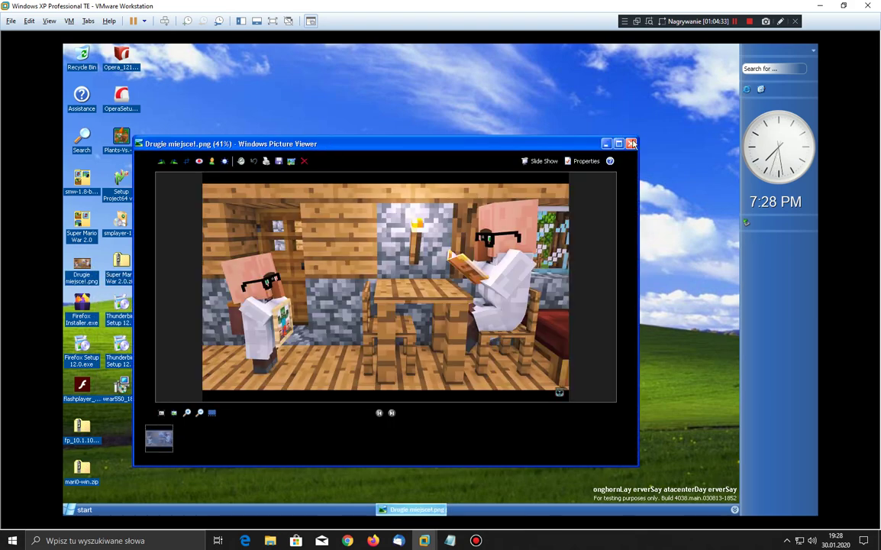
click(294, 160)
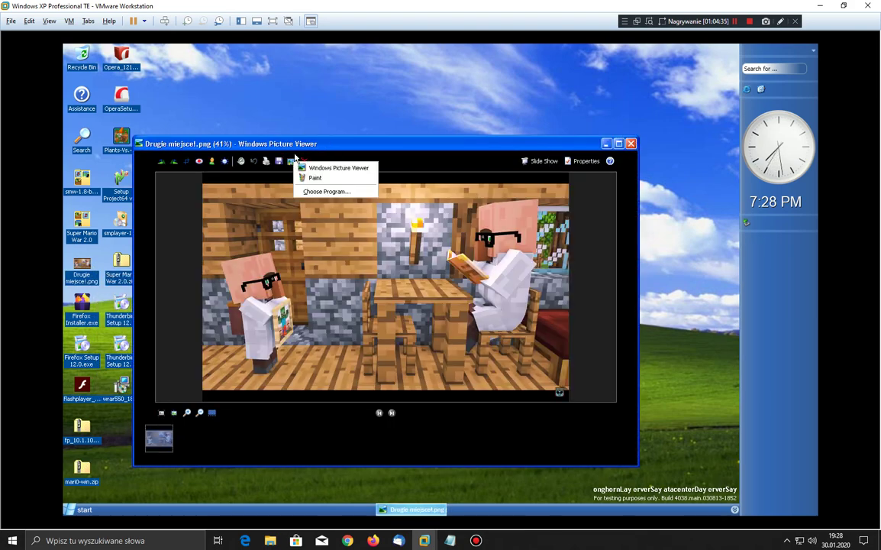
double_click(287, 145)
click(216, 68)
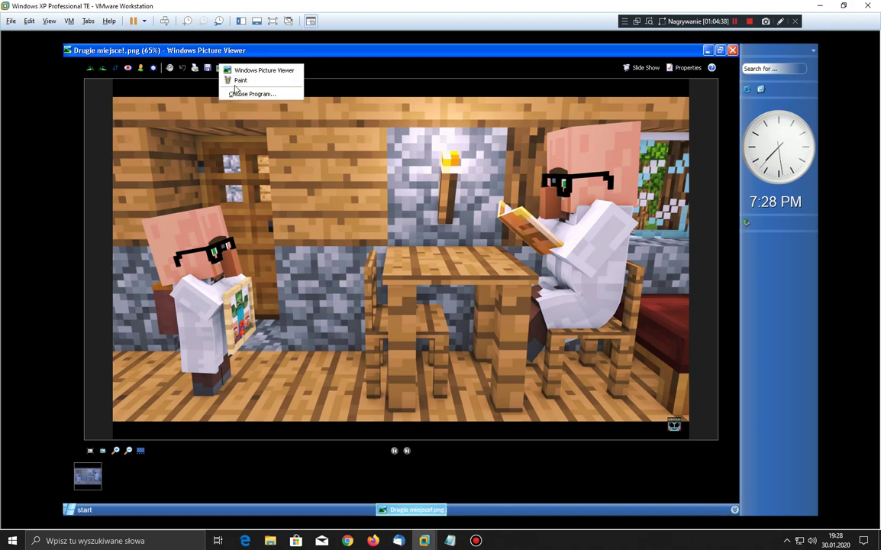
click(239, 81)
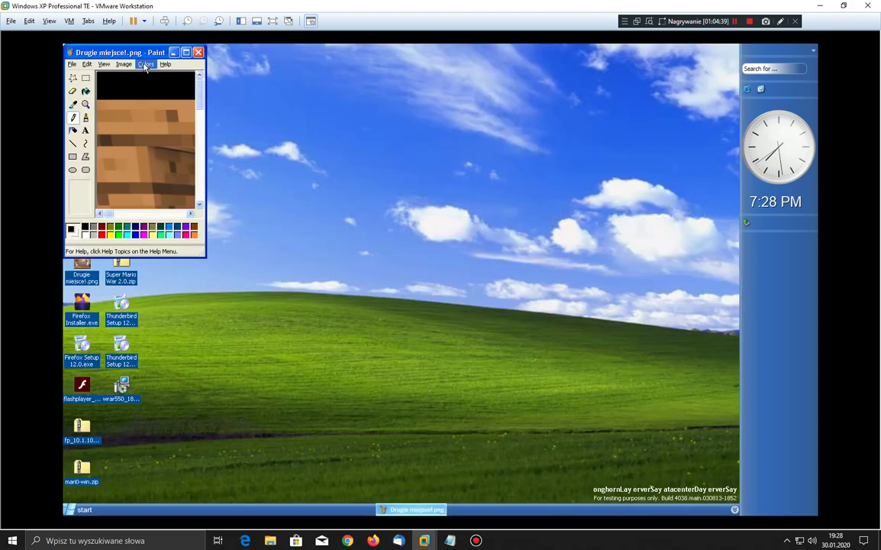
double_click(130, 52)
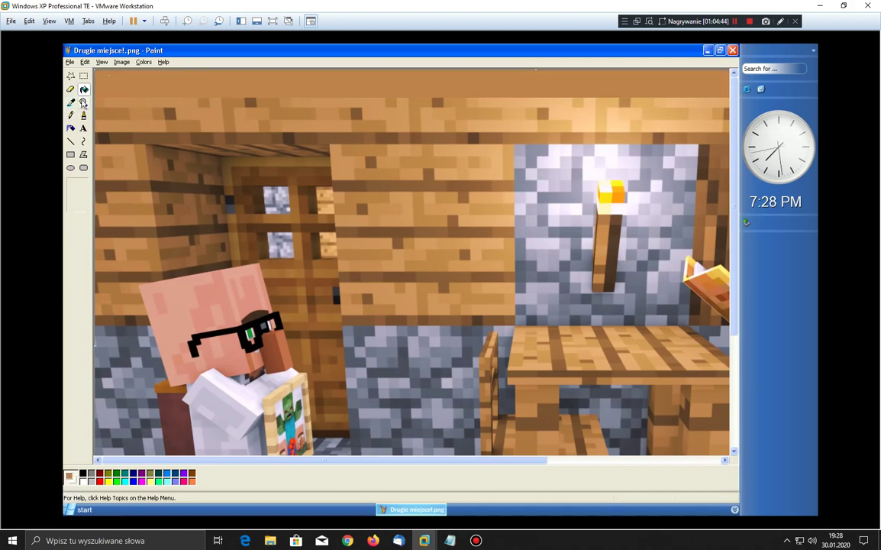
- Fill the black bottom bar with the tan floor colour and check magnification levels
scroll(181, 331, down, 5)
click(181, 331)
click(107, 439)
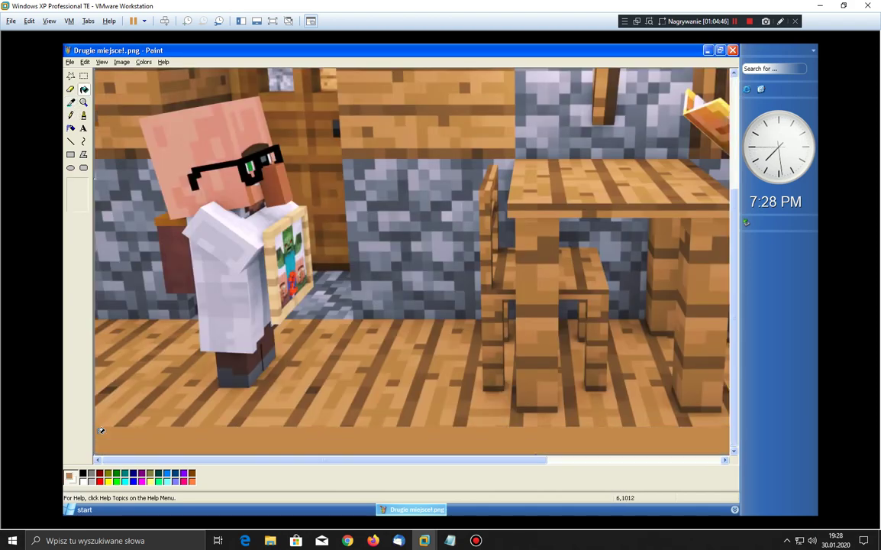
click(84, 102)
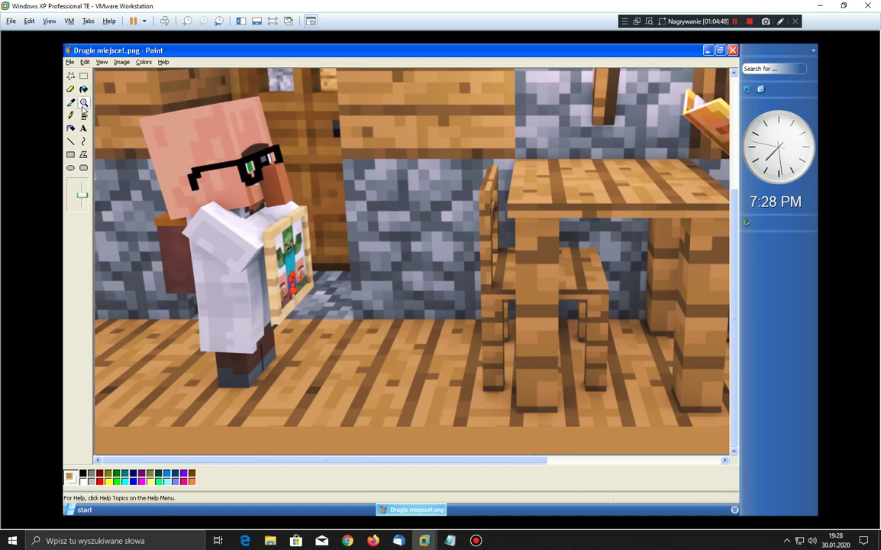
click(84, 205)
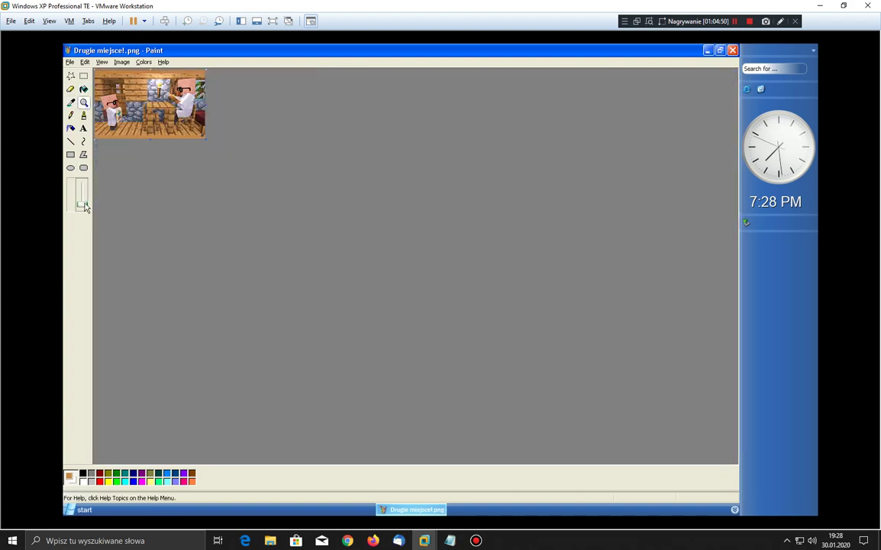
click(86, 186)
click(86, 192)
click(84, 199)
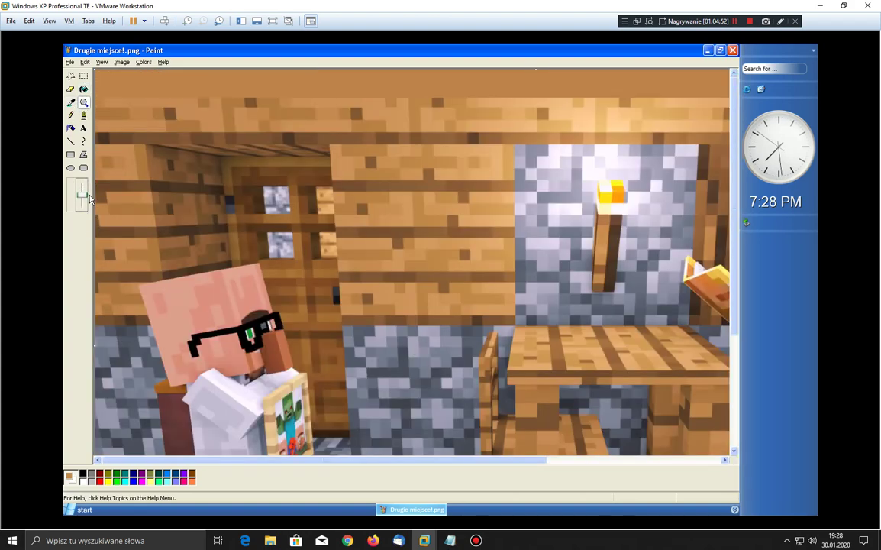
click(84, 206)
- View About Paint and its licence agreement, then close both
click(163, 62)
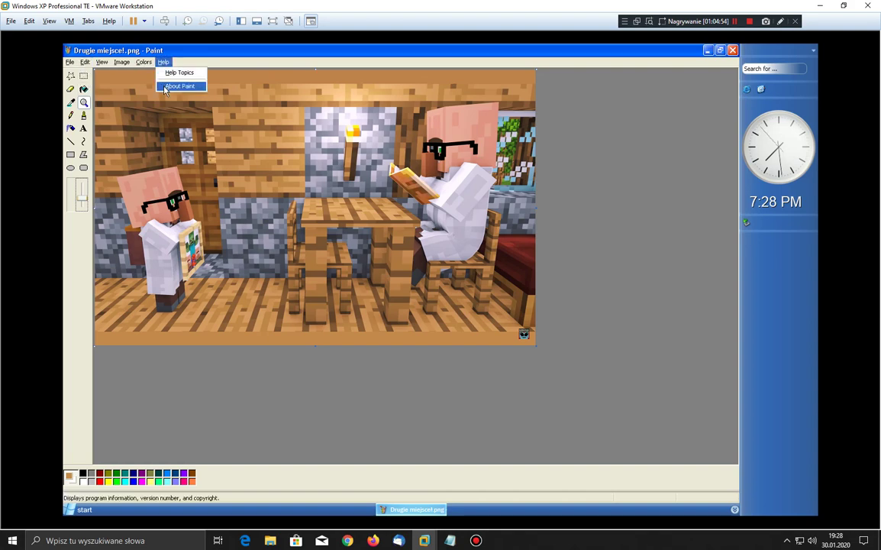
click(180, 86)
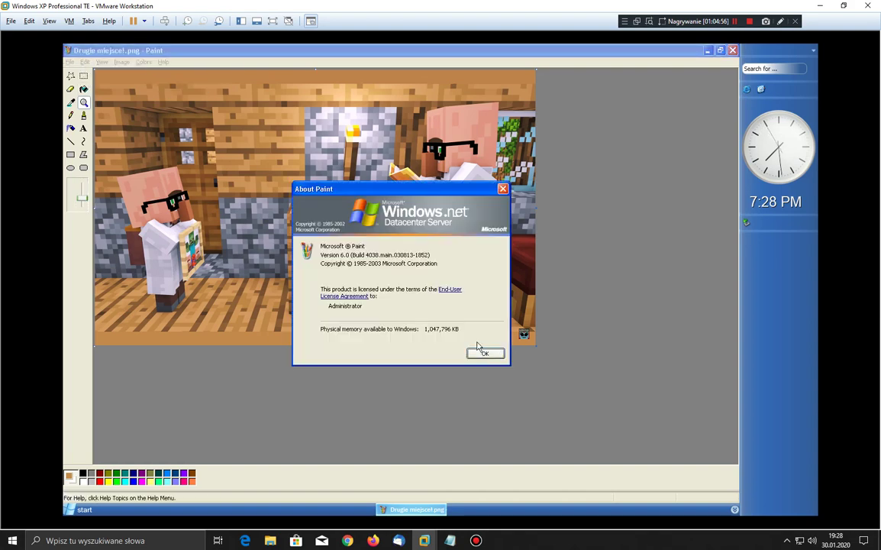
click(447, 289)
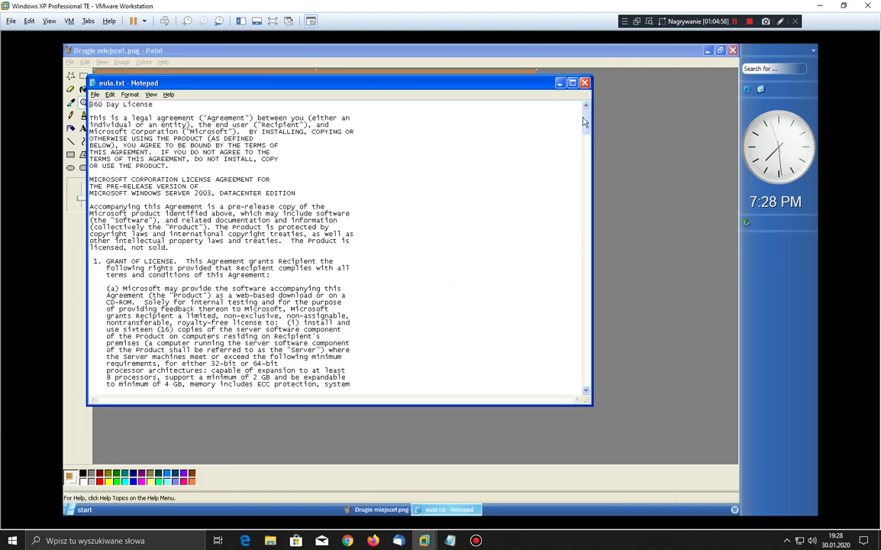
mouse_move(586, 111)
mouse_down()
mouse_move(587, 386)
mouse_move(548, 60)
mouse_up()
click(584, 82)
click(481, 353)
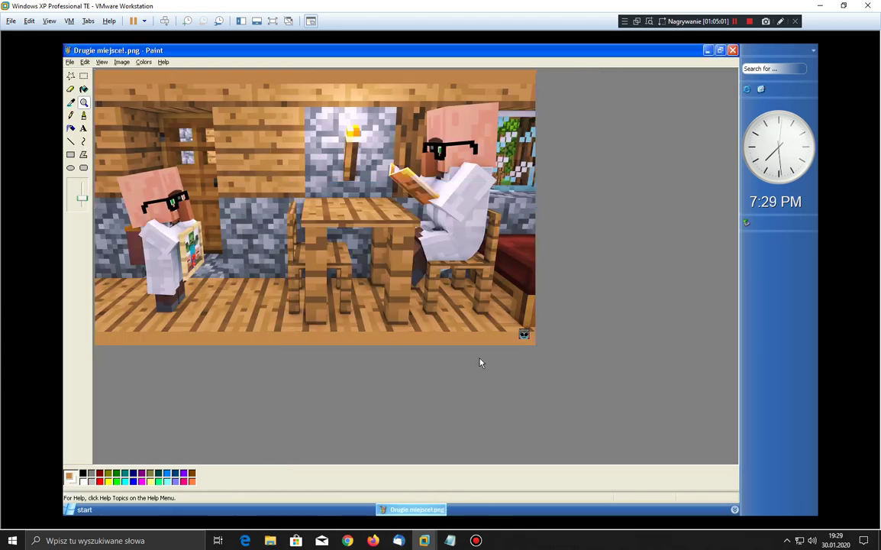
- Save the recoloured Paint picture as 'Drugie miejsce! Test.PNG'
click(69, 62)
click(90, 100)
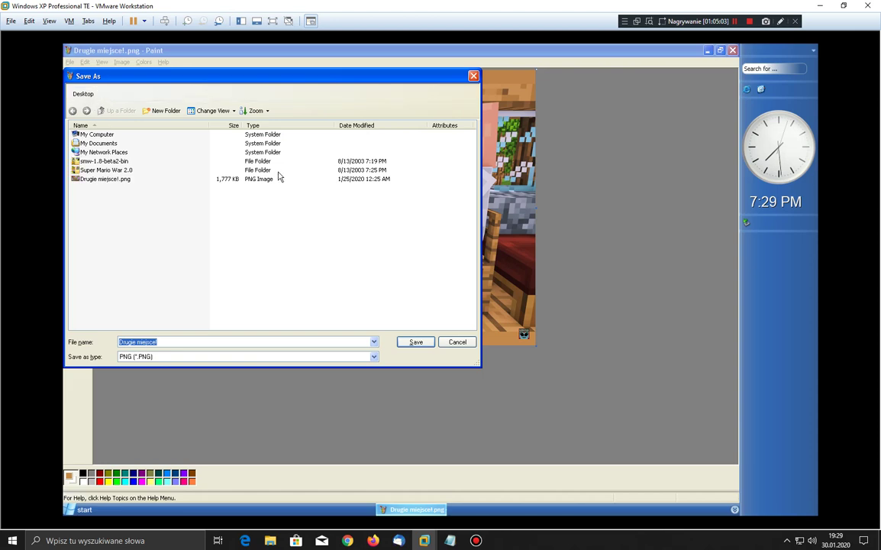
click(268, 342)
text(Test)
key(Return)
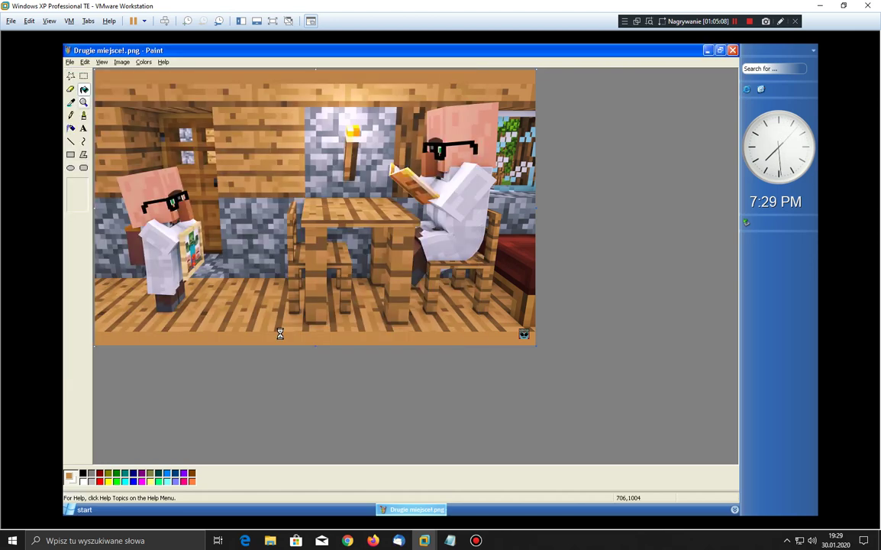
- Close Paint and set Drugie miejsce! Test.PNG as the desktop background from the picture viewer
click(732, 51)
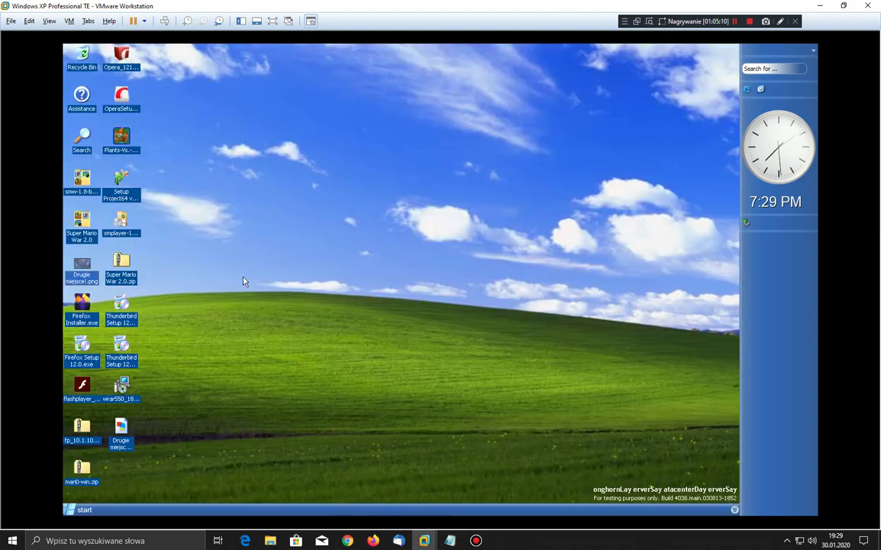
right_click(120, 437)
click(140, 288)
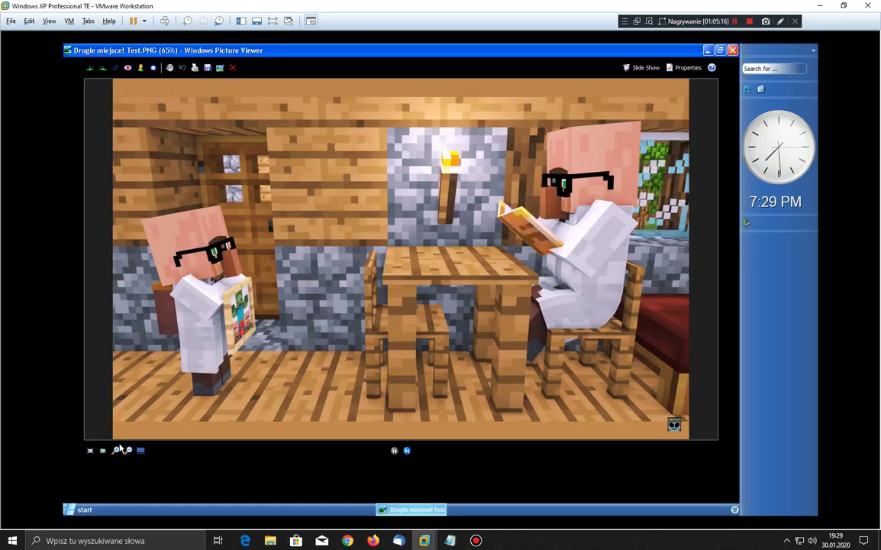
right_click(276, 311)
click(320, 392)
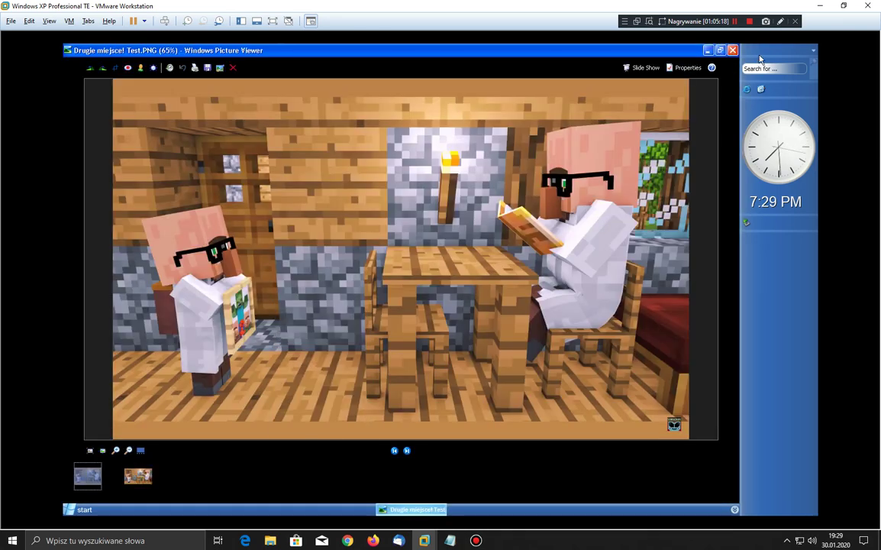
key(Right)
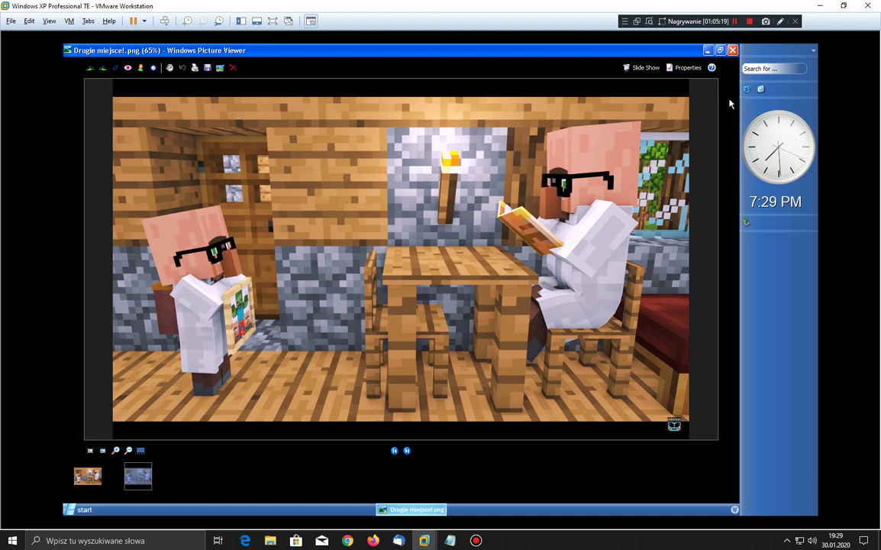
key(Left)
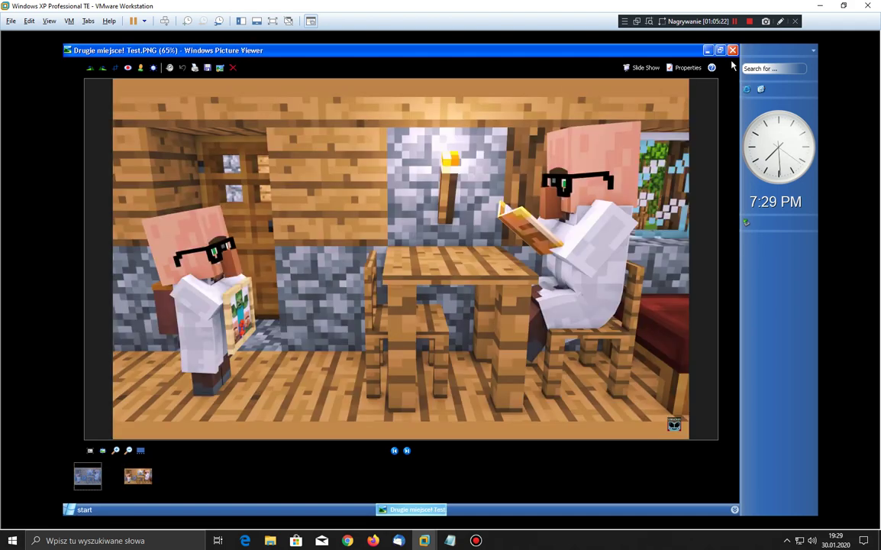
key(alt+F4)
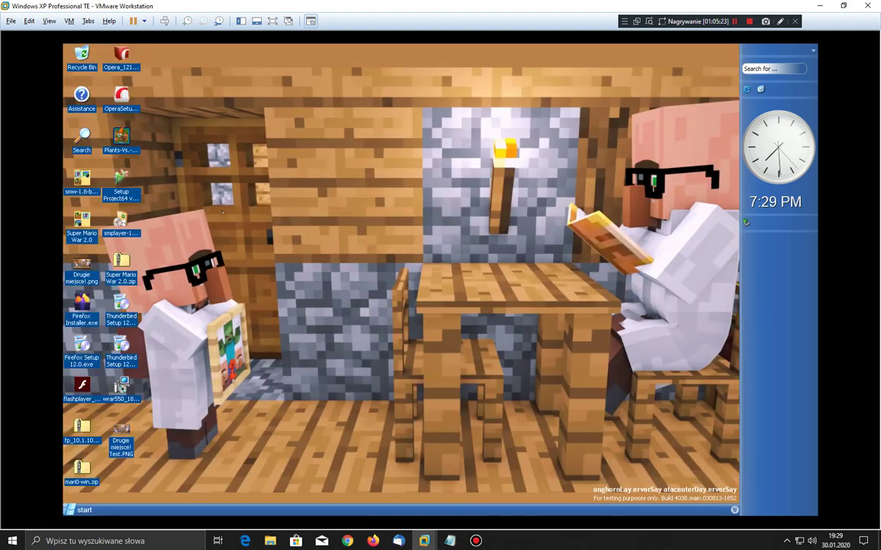
- Launch the Project64 and Opera installers, and install Project64 with its default options
double_click(121, 188)
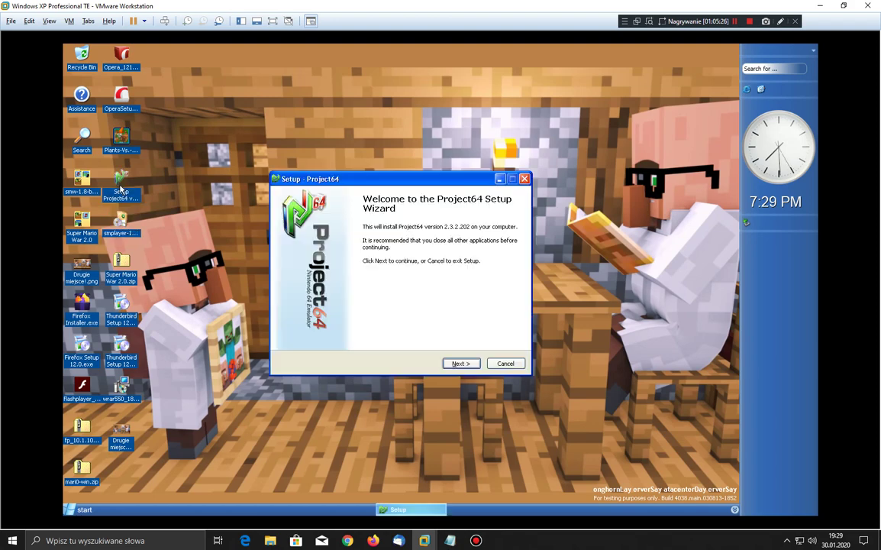
right_click(126, 61)
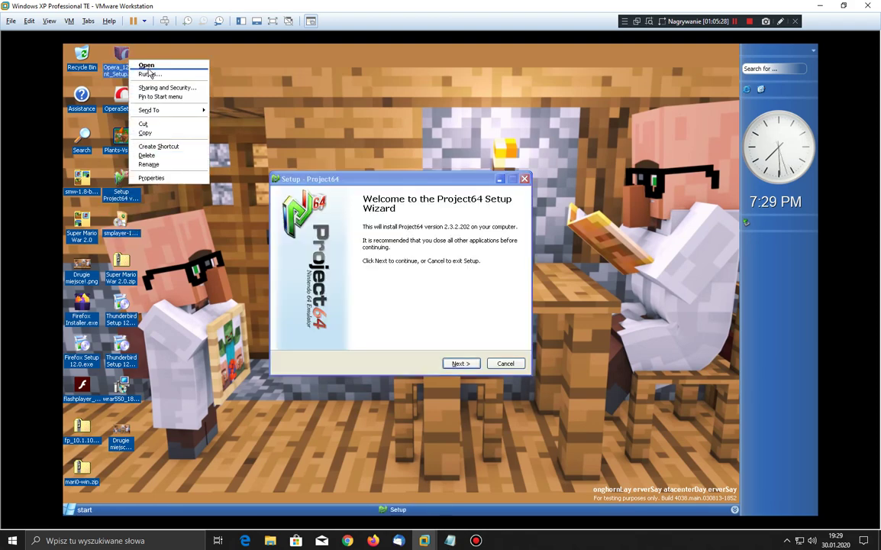
click(147, 65)
click(461, 363)
click(468, 364)
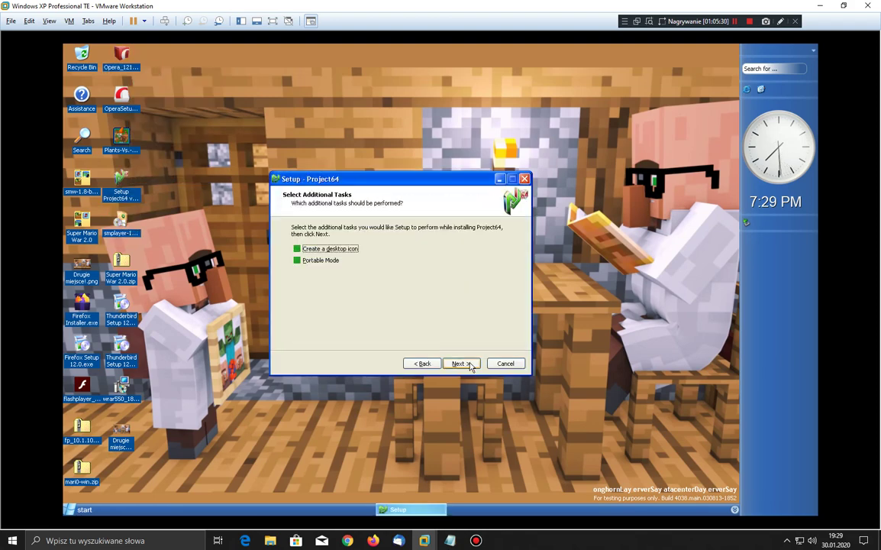
click(464, 363)
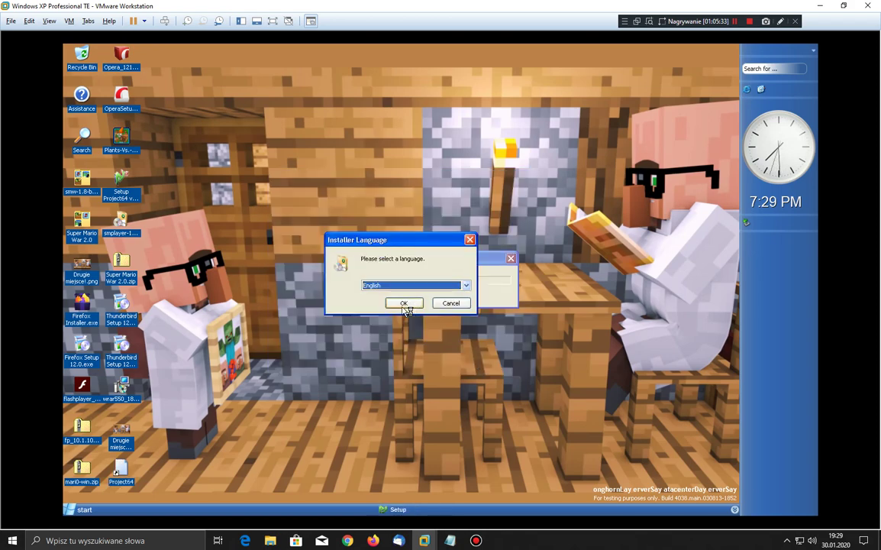
- Install SMPlayer in English to the default location, then dismiss the Opera startup error
click(404, 303)
key(Return)
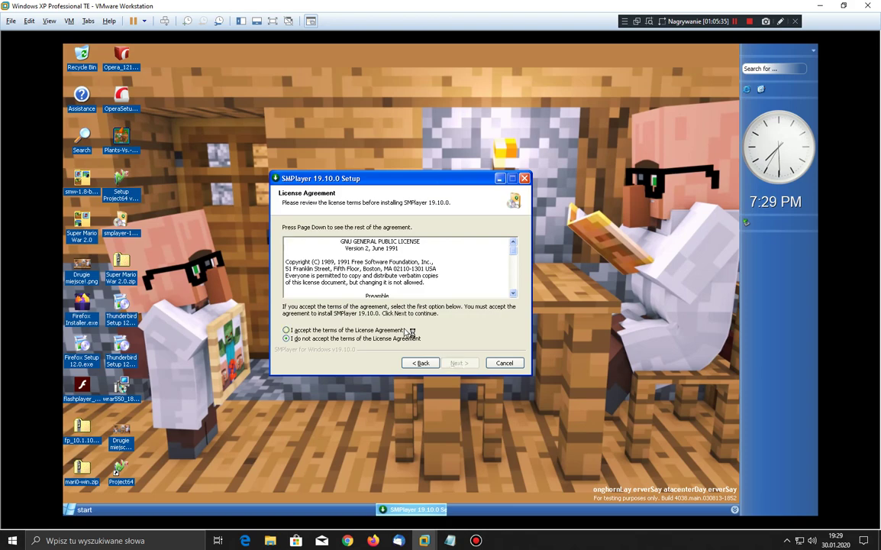
click(410, 330)
click(462, 364)
click(466, 363)
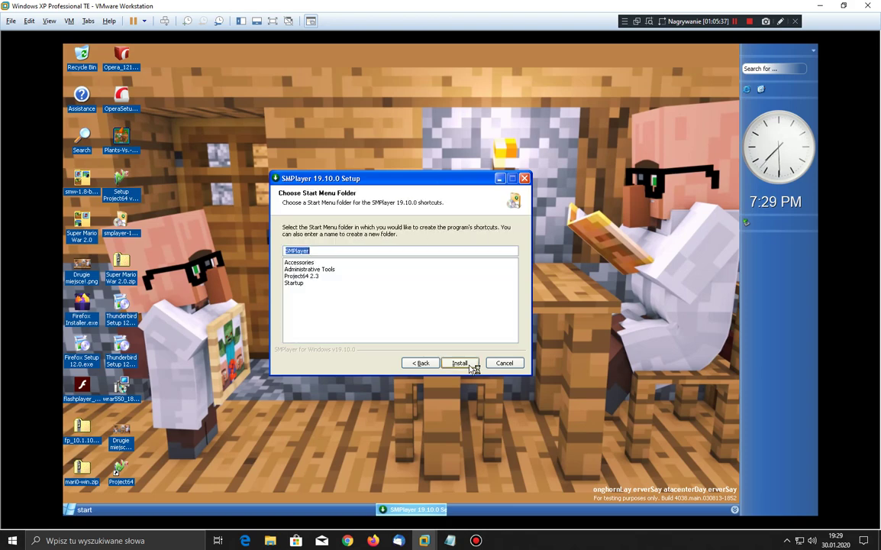
click(469, 365)
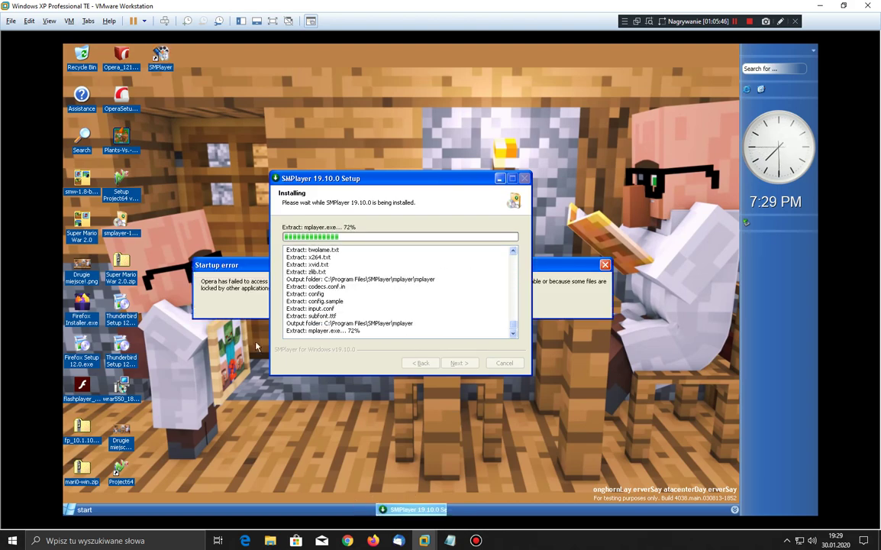
click(234, 307)
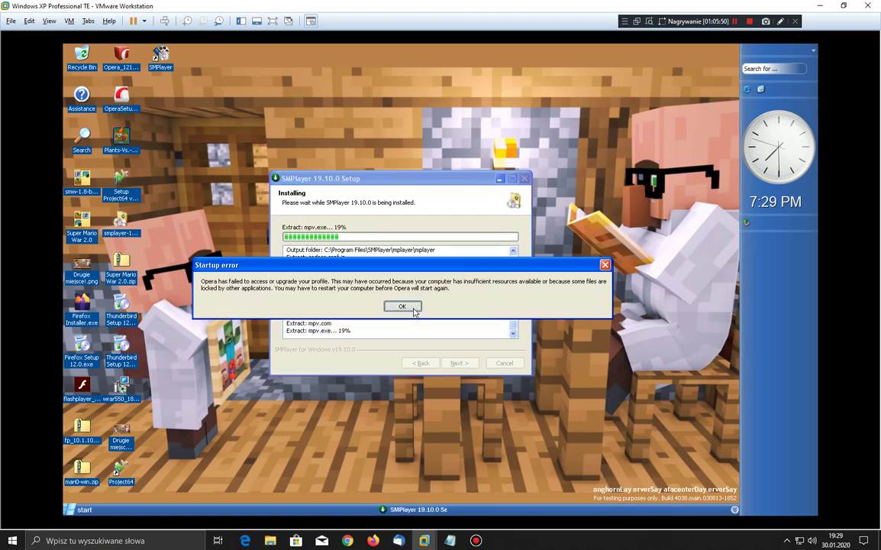
click(402, 307)
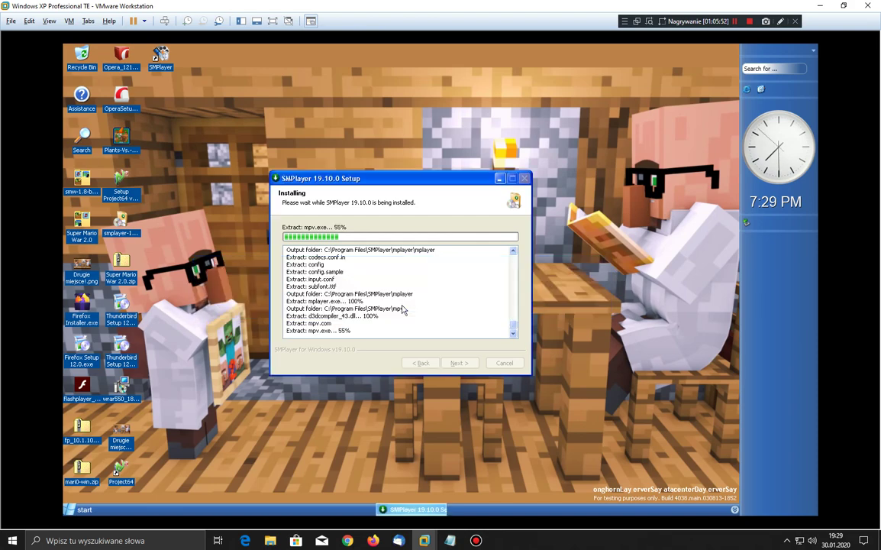
- Set Opera_1218_int_Setup.exe to Windows XP compatibility mode, dismissing an SMPlayer setup error
right_click(122, 67)
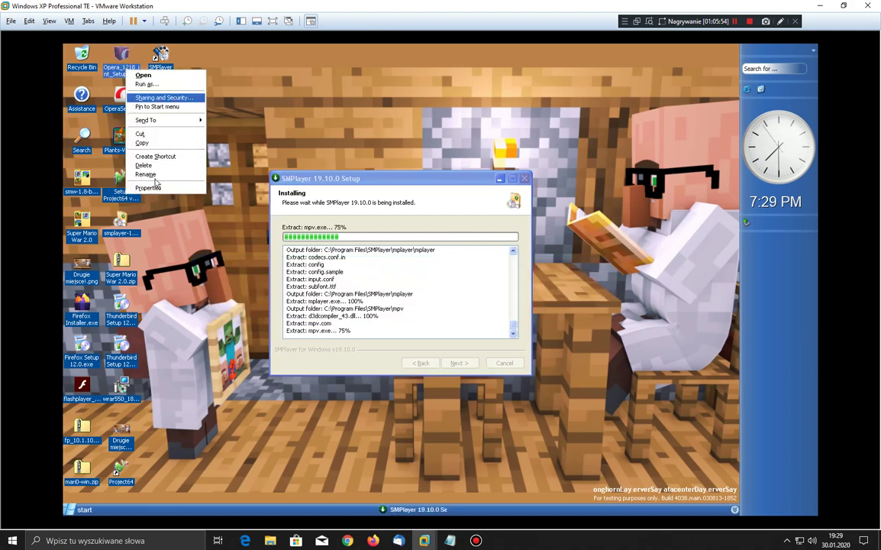
click(155, 193)
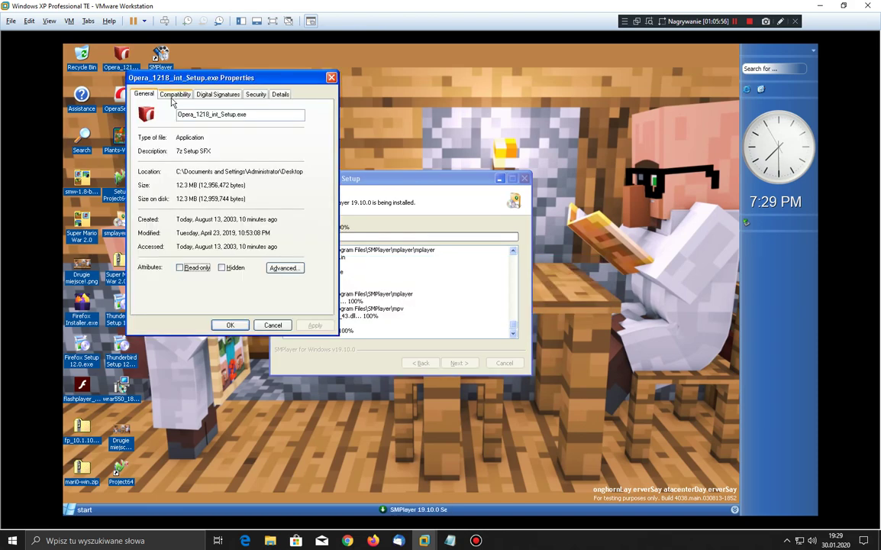
click(174, 94)
click(150, 149)
click(191, 161)
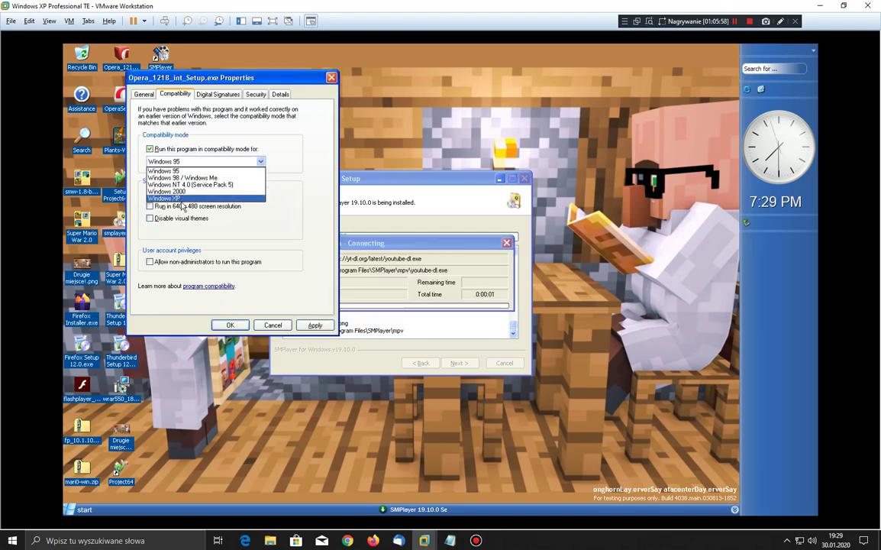
click(172, 198)
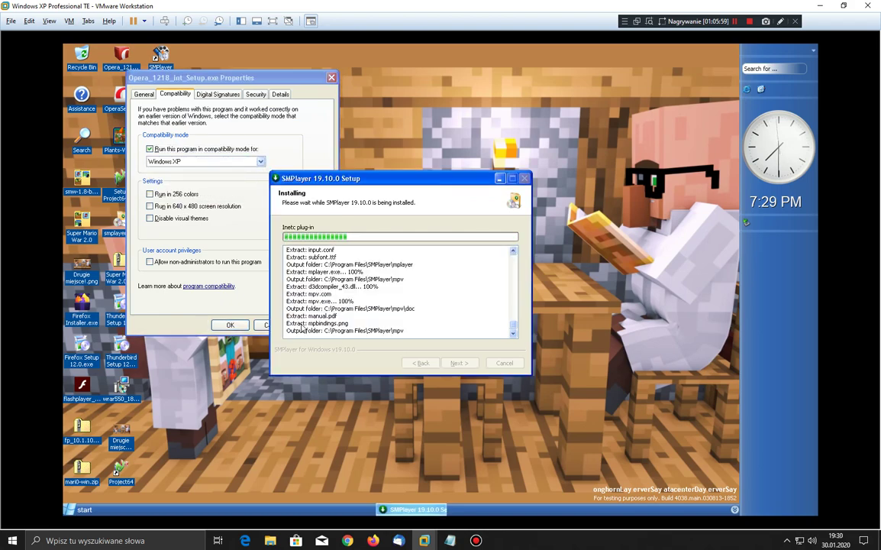
click(314, 325)
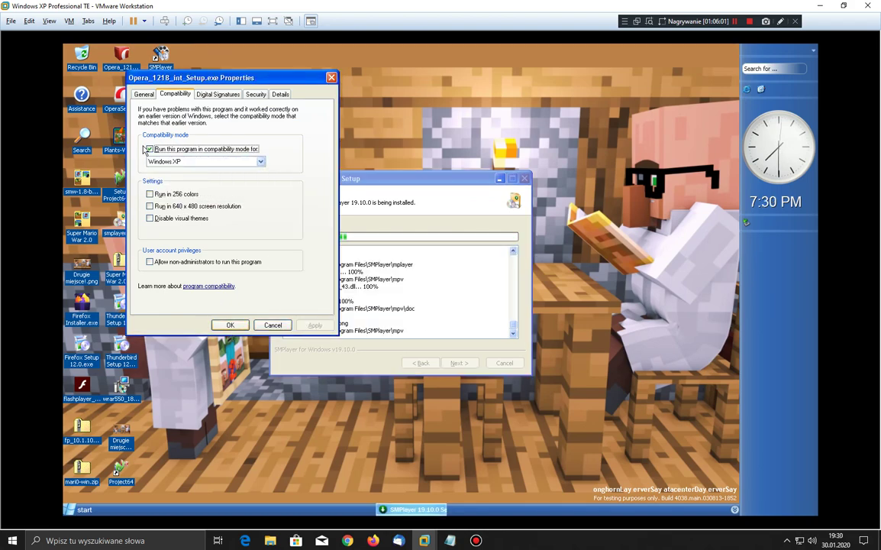
click(378, 311)
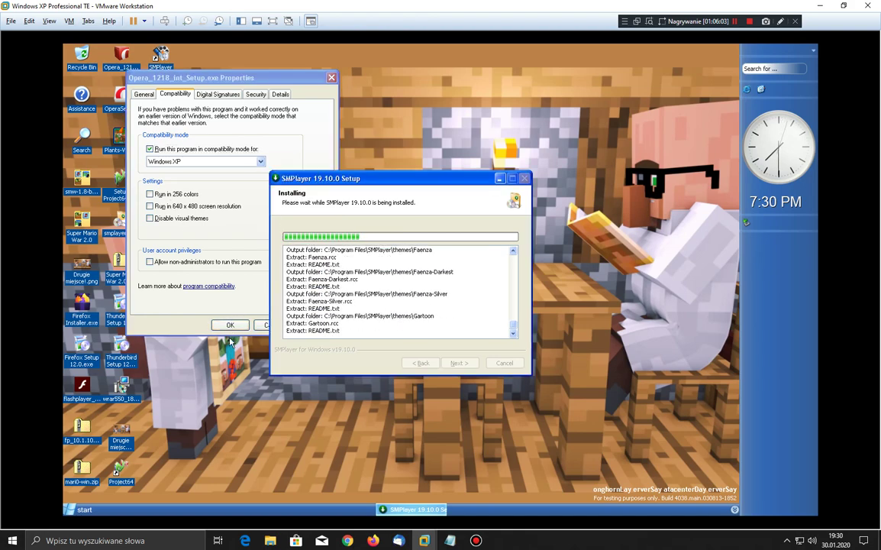
click(230, 325)
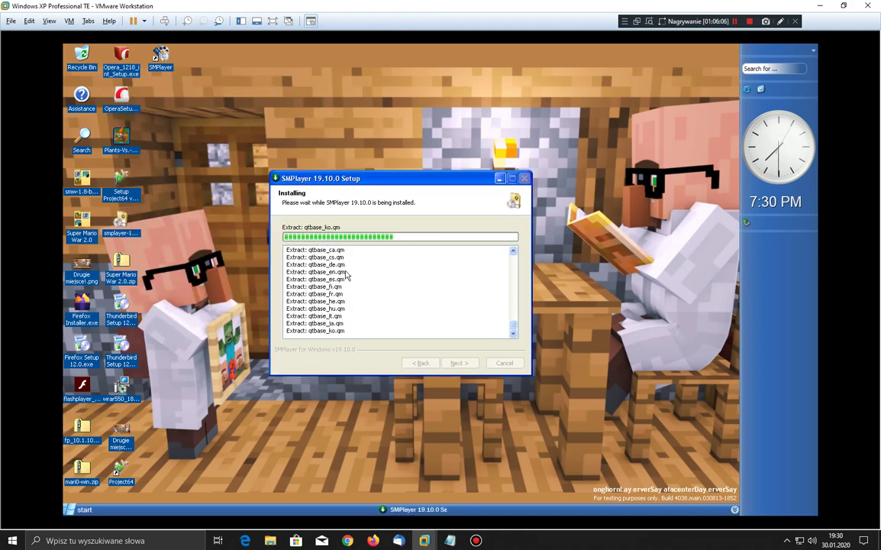
- Select the Opera and Plants-Vs-Zombies desktop icons and bring up the desktop's context menu
click(122, 58)
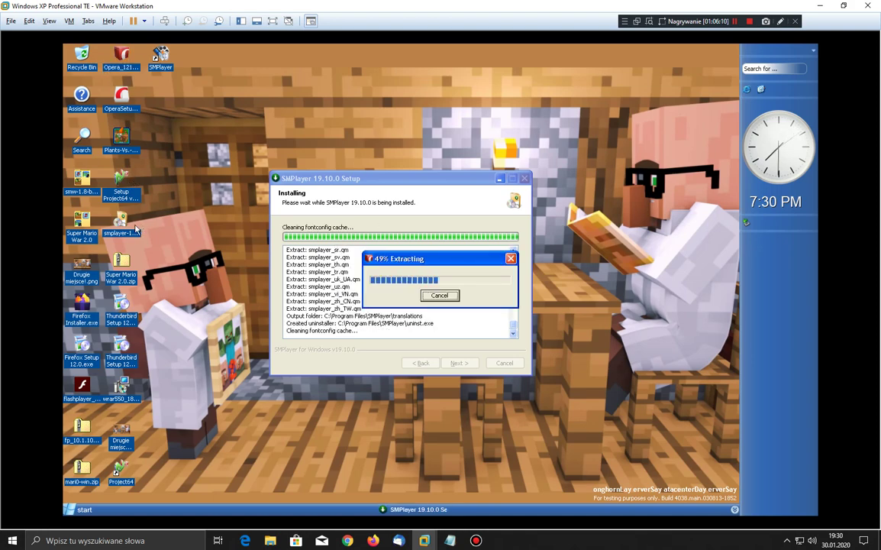
click(128, 140)
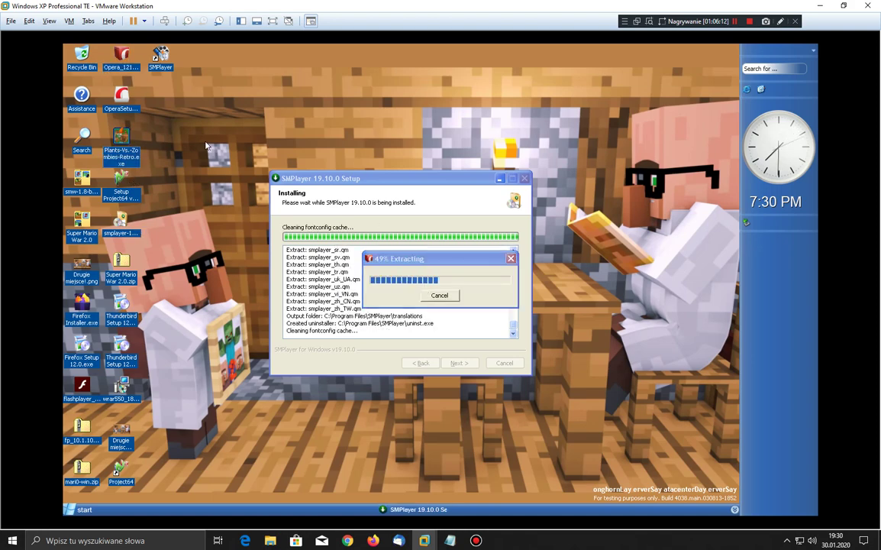
right_click(304, 128)
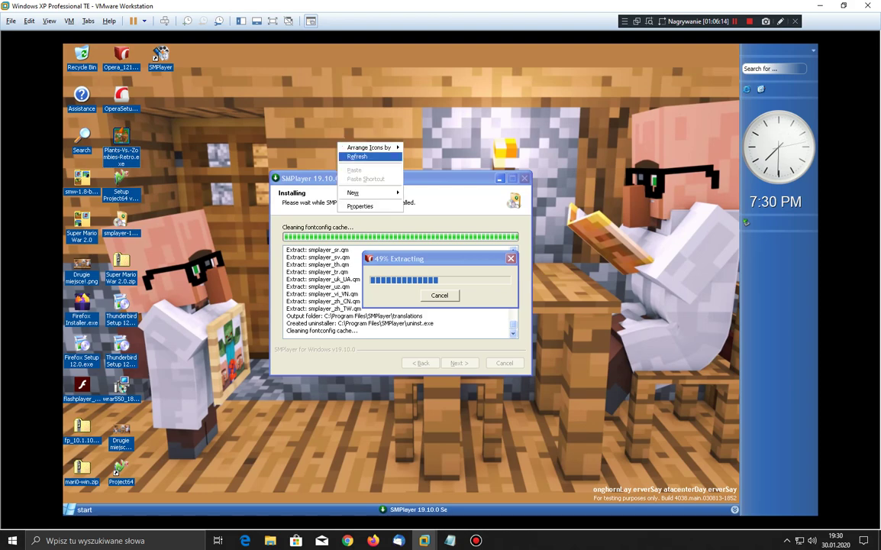
click(342, 130)
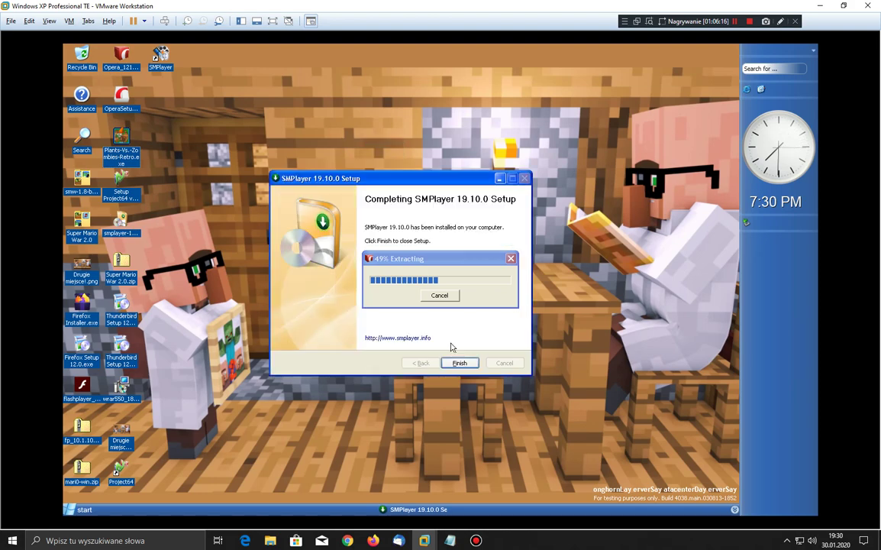
right_click(404, 145)
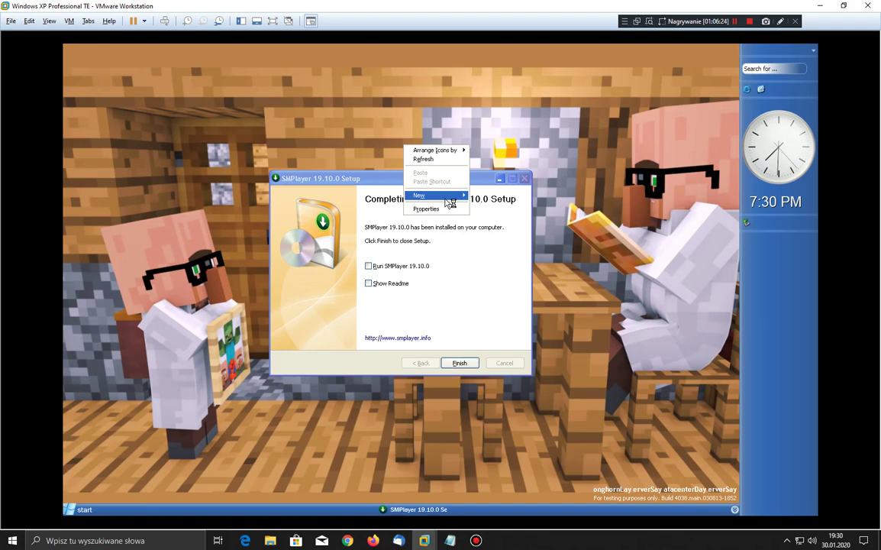
- Bring SMPlayer setup forward, then maximize the blank Internet Explorer window and check its Help menu
mouse_move(446, 202)
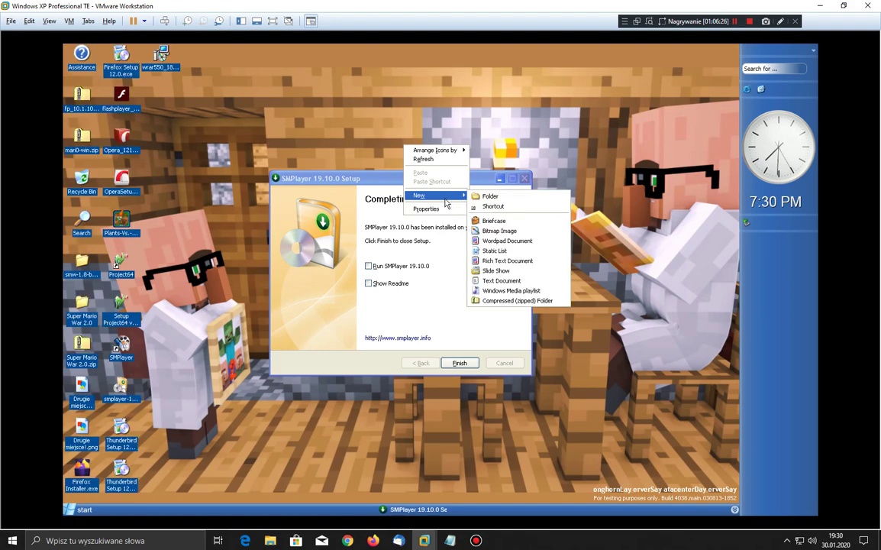
click(365, 178)
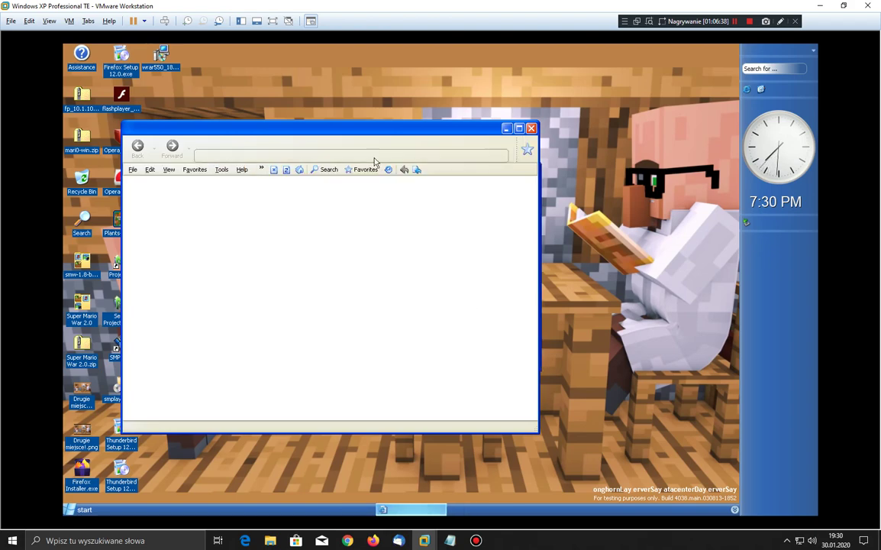
double_click(321, 130)
click(182, 92)
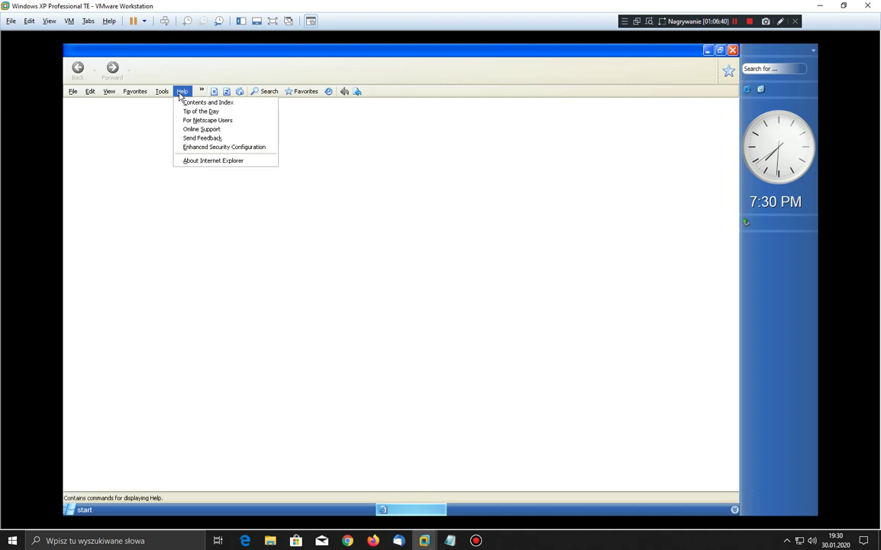
click(197, 162)
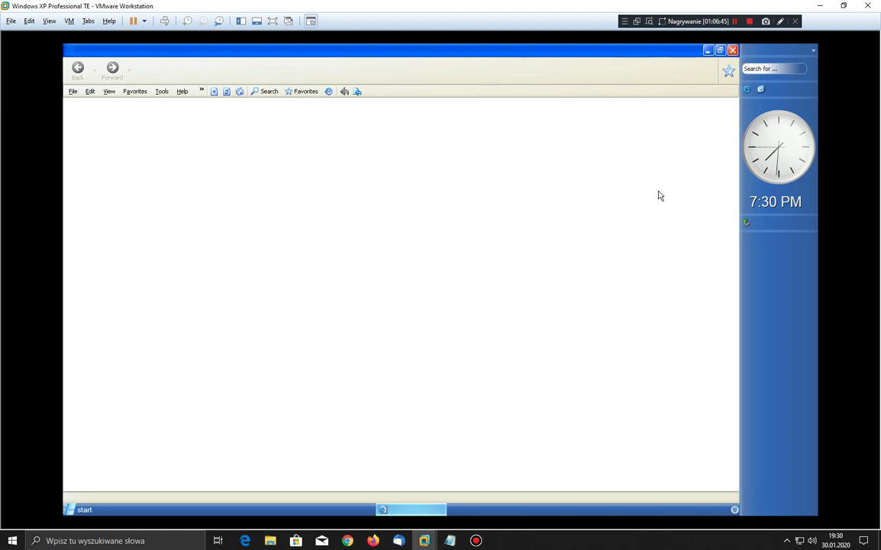
- Open the Internet Explorer window menu, then minimize and restore the window from the taskbar
right_click(678, 51)
click(532, 153)
click(383, 509)
click(383, 509)
- Close the blank Internet Explorer window from the taskbar and install Opera 12.18 with default options
click(383, 509)
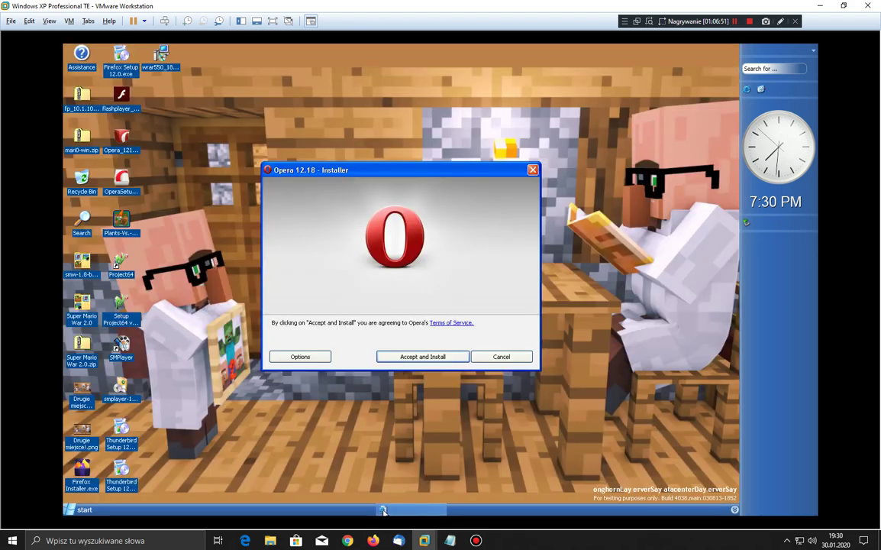
click(383, 510)
right_click(386, 509)
click(398, 500)
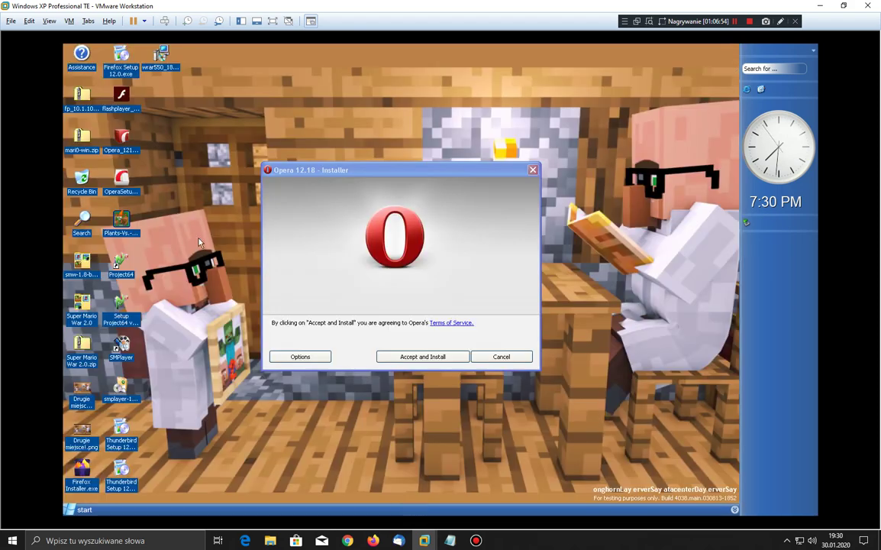
click(299, 357)
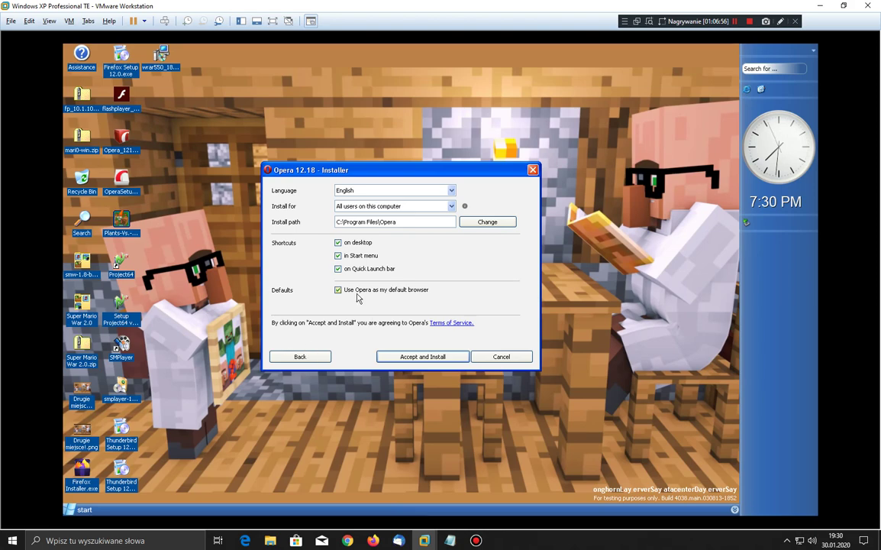
click(394, 364)
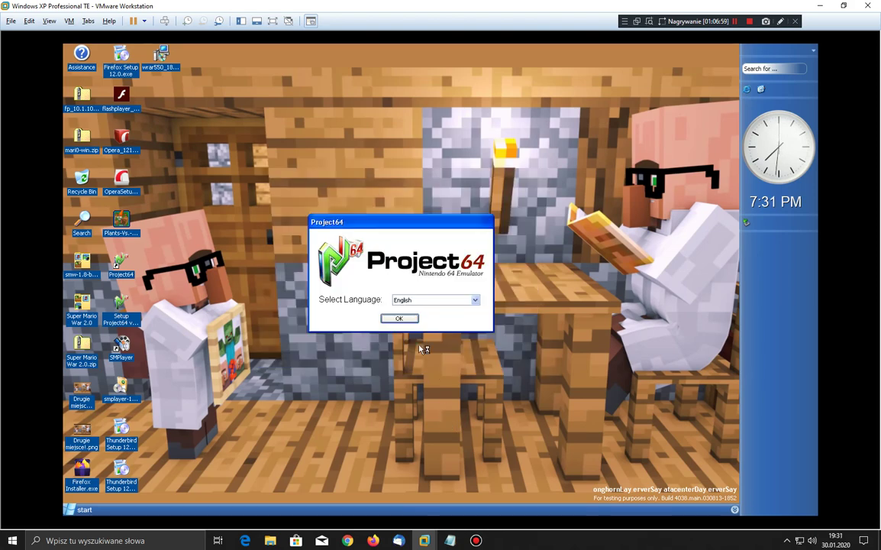
- Confirm English for Project64, view its About information, and close Project64
click(398, 318)
click(330, 160)
click(333, 193)
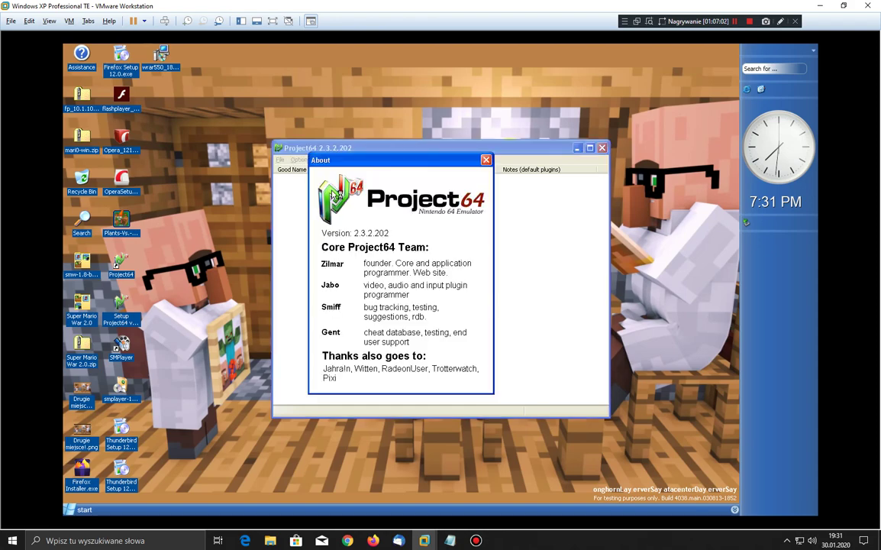
click(485, 159)
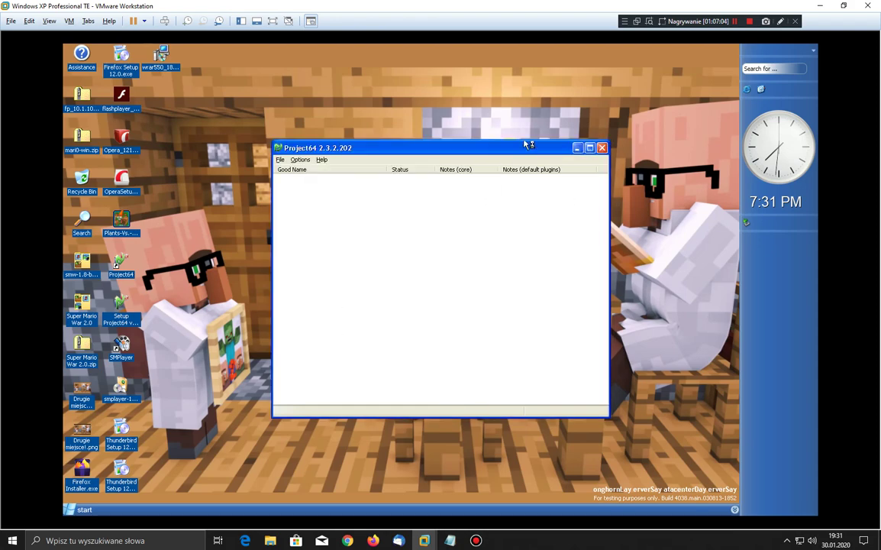
key(alt+F4)
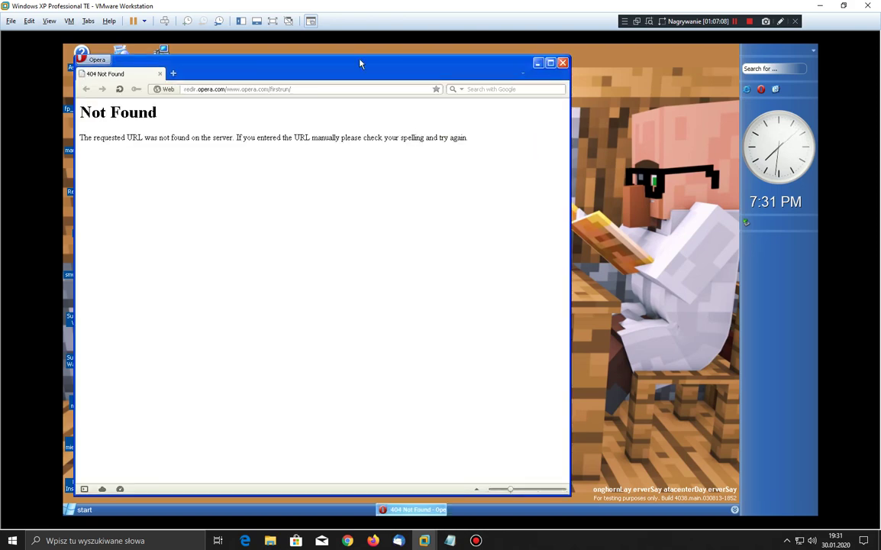
- Maximize Opera, view its About page to confirm version 12.18, open a new tab, then close Opera
double_click(360, 63)
click(80, 50)
mouse_move(146, 201)
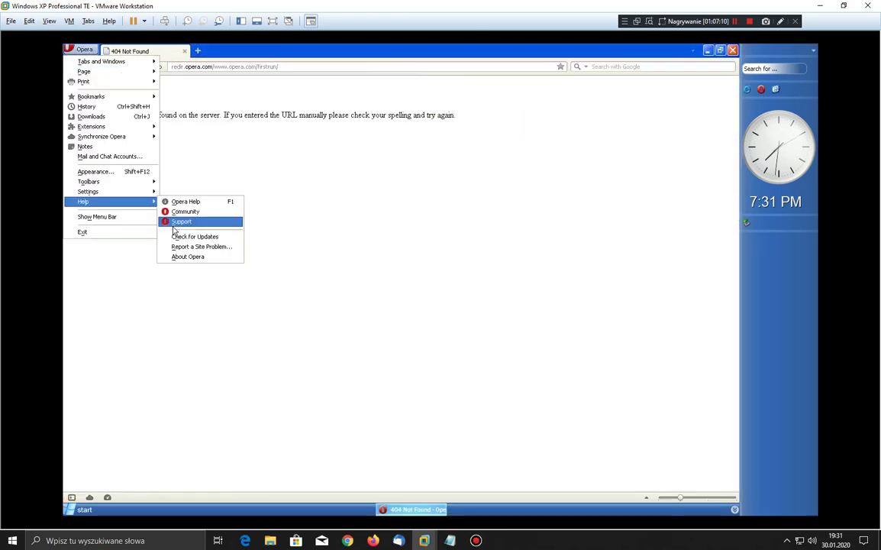
click(188, 256)
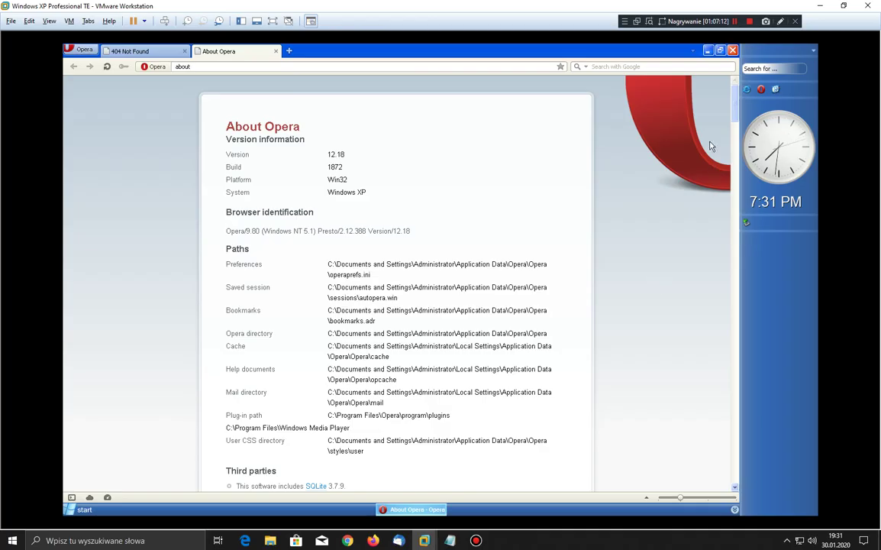
mouse_move(737, 98)
mouse_down()
mouse_move(733, 298)
mouse_move(720, 479)
mouse_move(729, 122)
mouse_move(709, 489)
mouse_move(734, 96)
mouse_up()
click(289, 51)
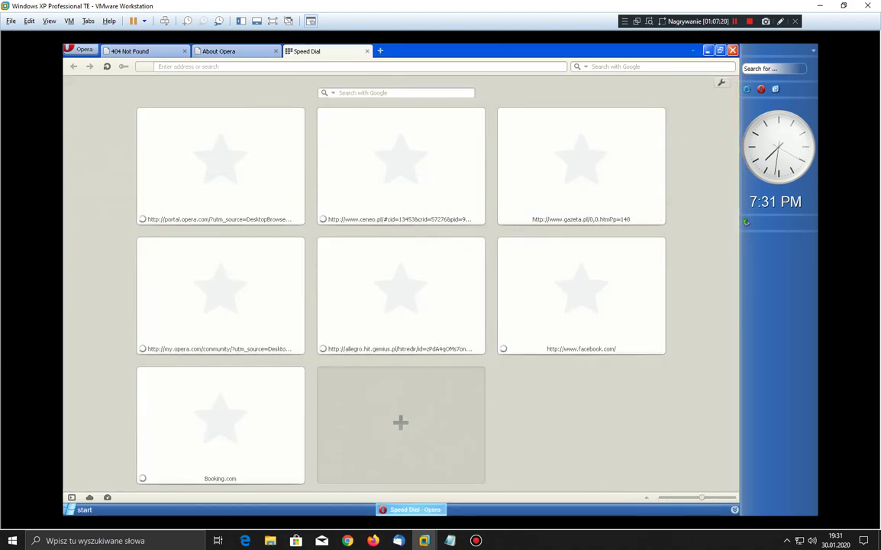
click(733, 50)
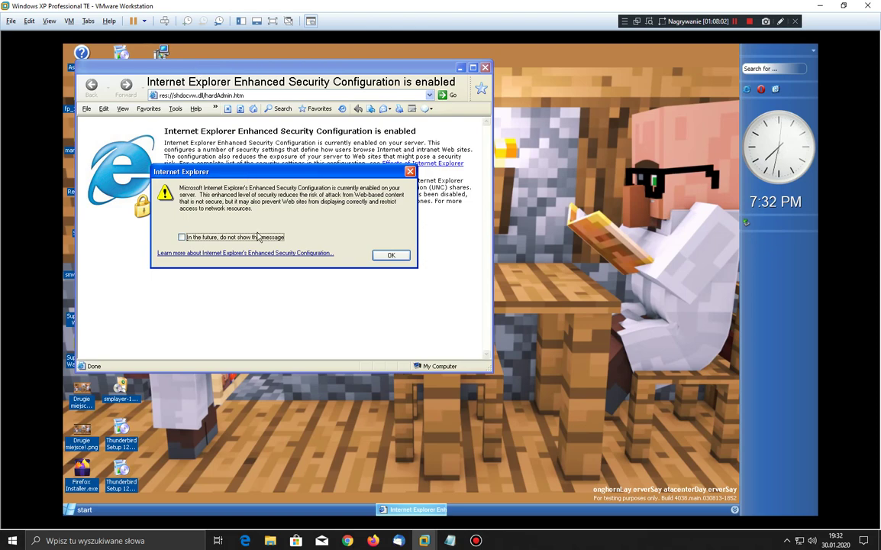
- Dismiss the Enhanced Security warning, maximize Internet Explorer, and view its About version information
click(378, 255)
double_click(184, 69)
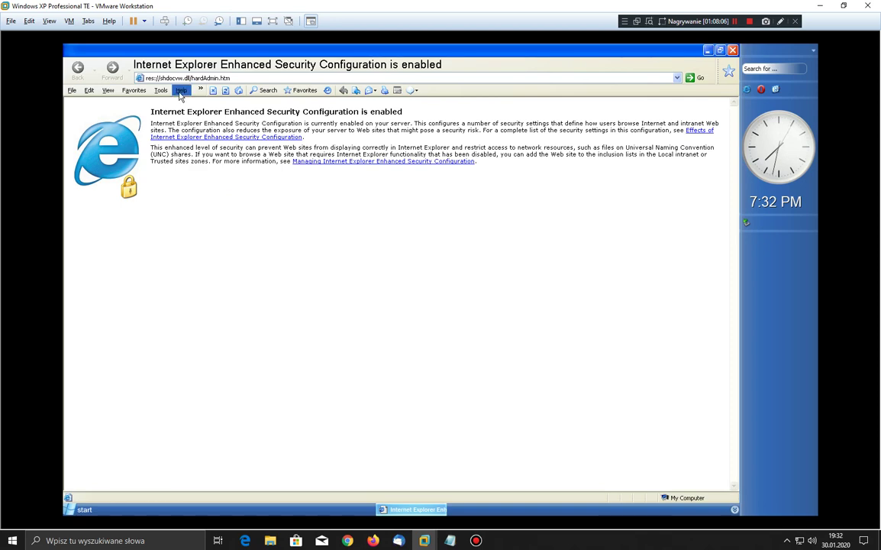
click(181, 90)
click(214, 162)
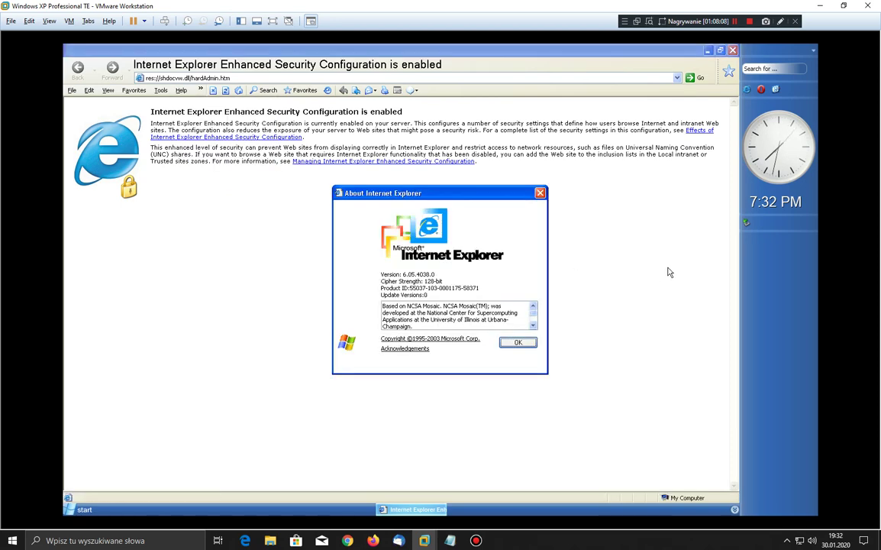
scroll(537, 317, down, 5)
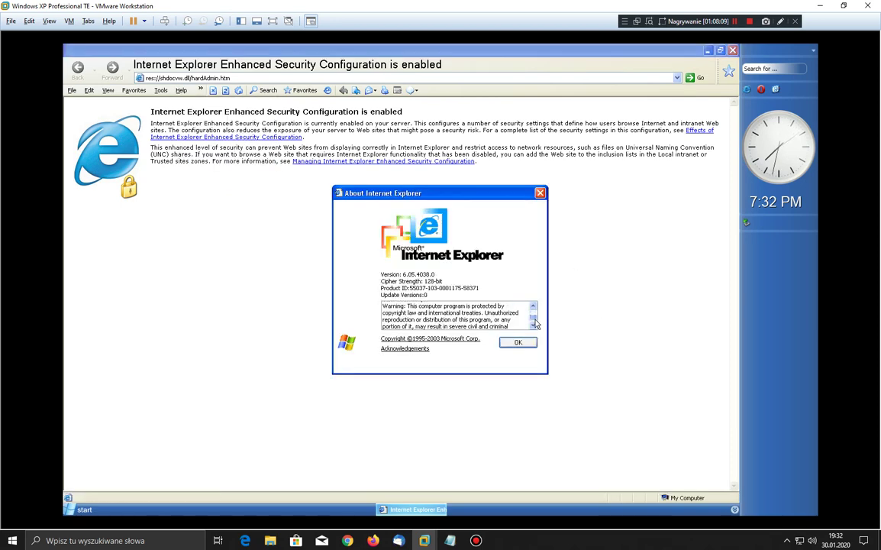
scroll(538, 317, up, 10)
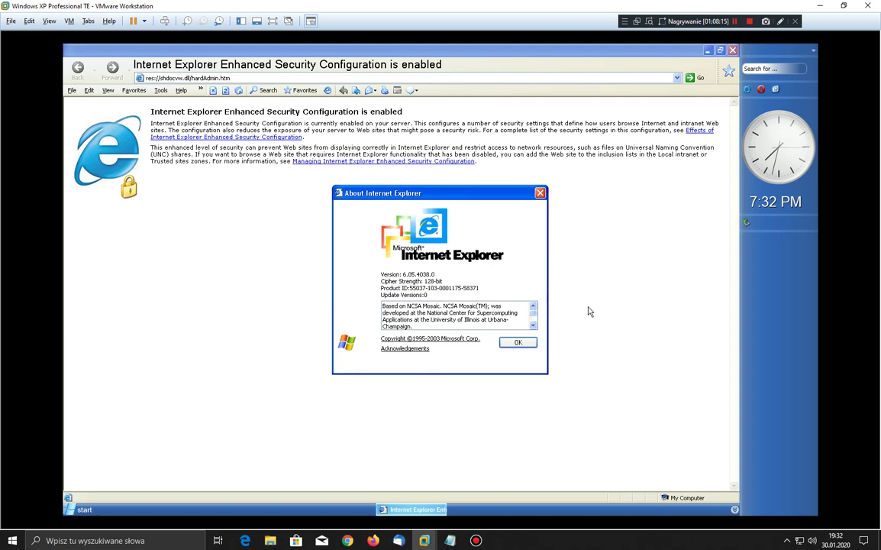
click(518, 345)
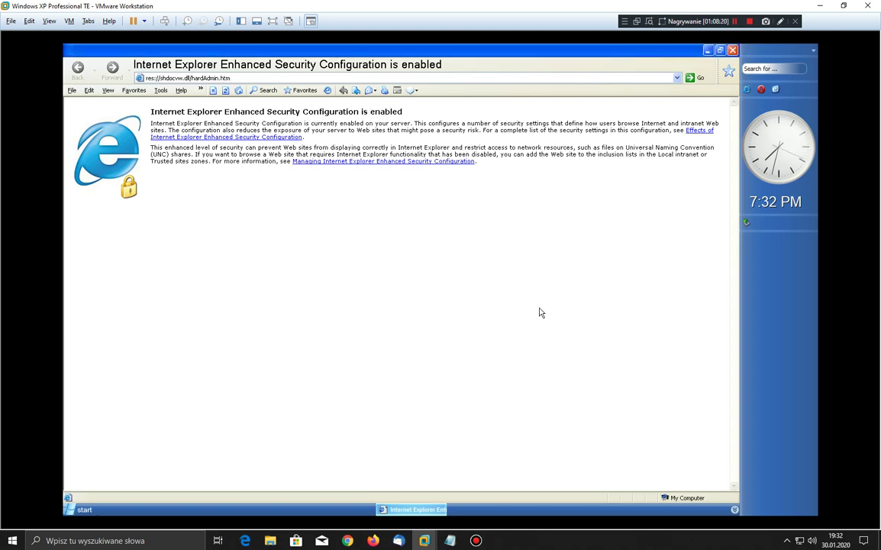
- Add the Enhanced Security Configuration page to Favorites and close Internet Explorer
click(729, 72)
click(693, 84)
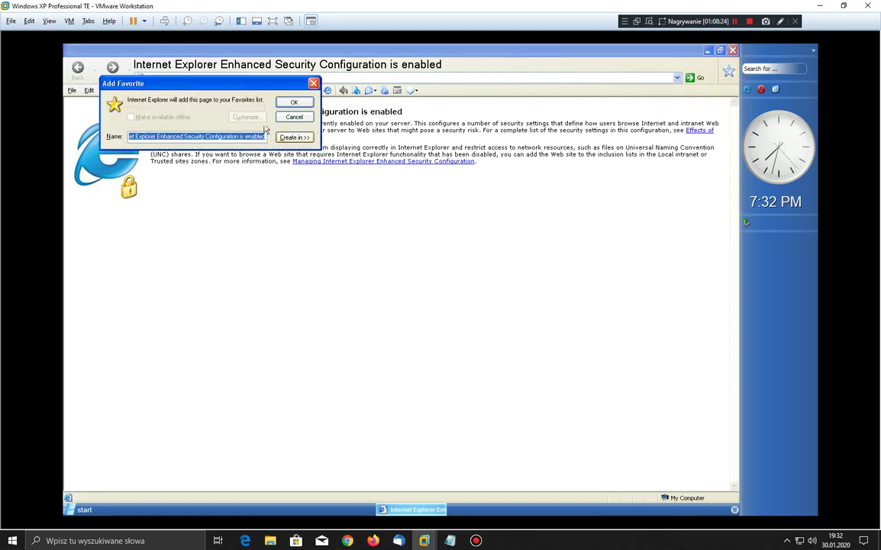
click(294, 102)
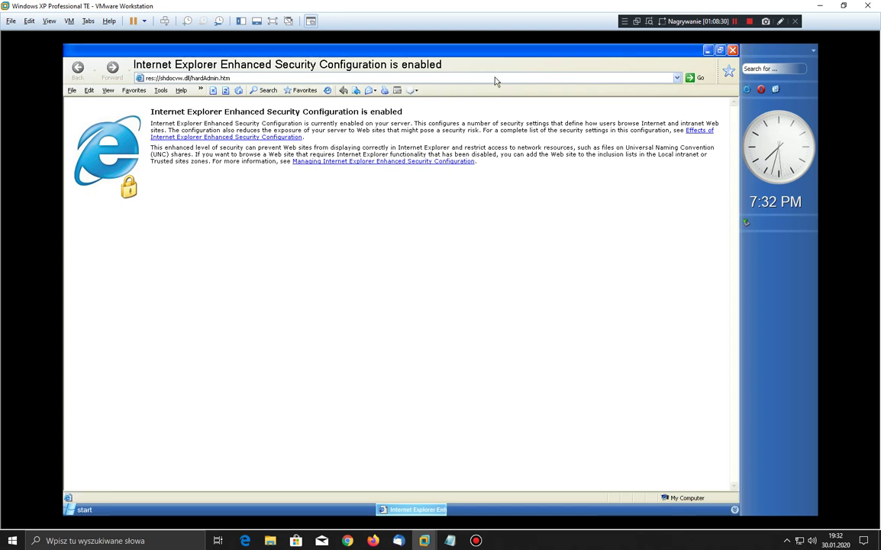
click(733, 50)
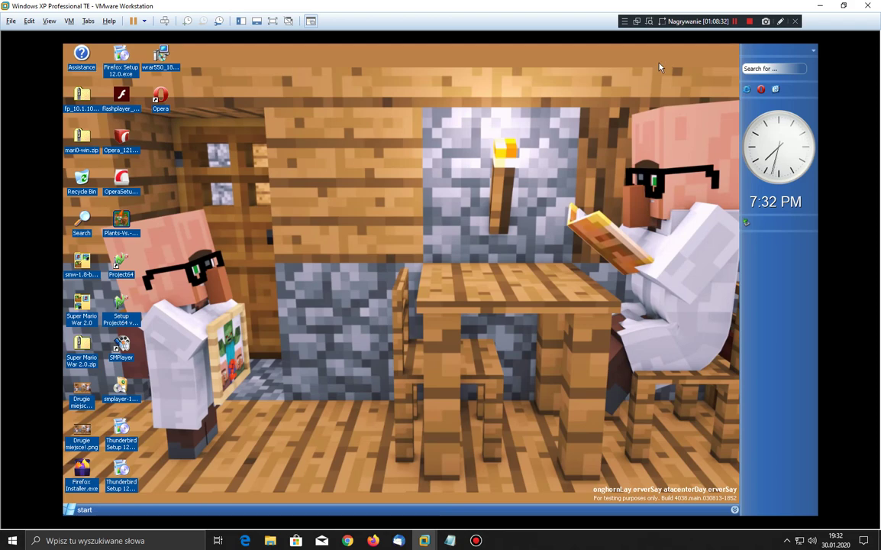
- Set the Opera shortcut to run in Windows XP compatibility mode
right_click(158, 98)
click(177, 207)
click(237, 132)
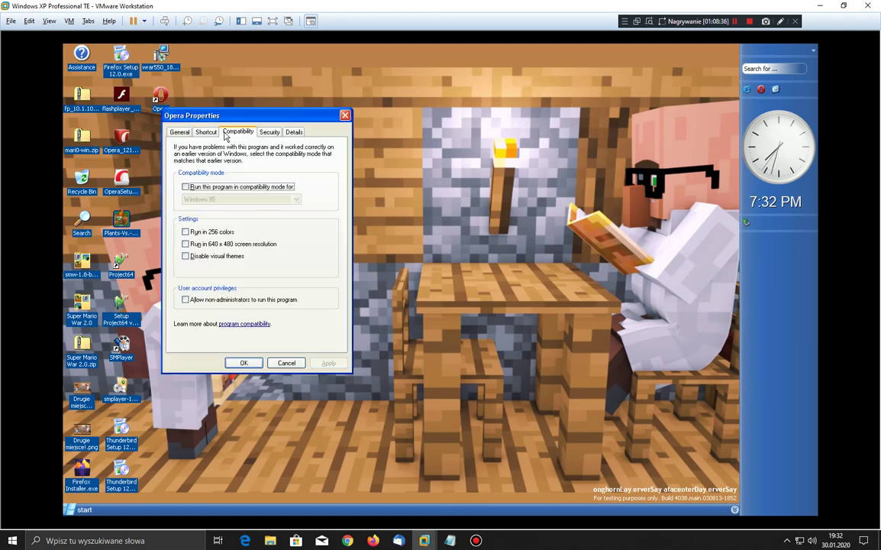
click(221, 188)
click(296, 199)
click(229, 226)
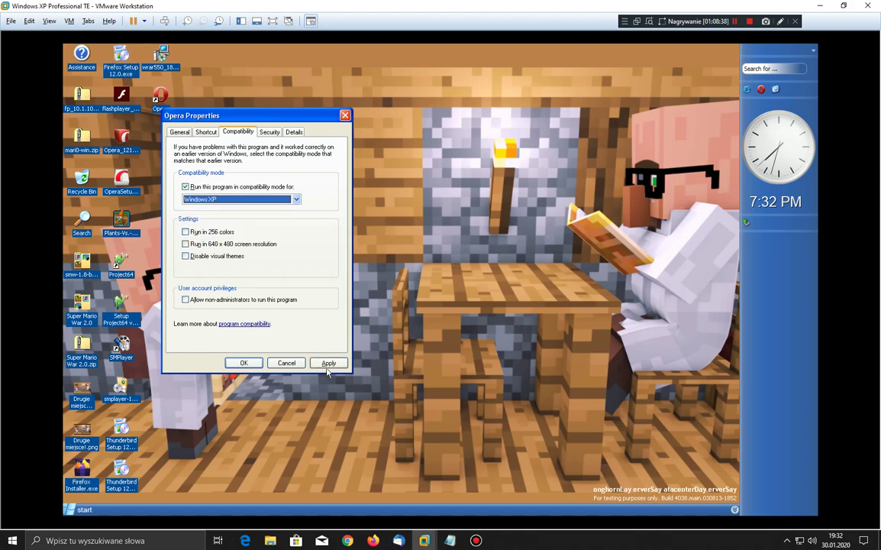
click(244, 363)
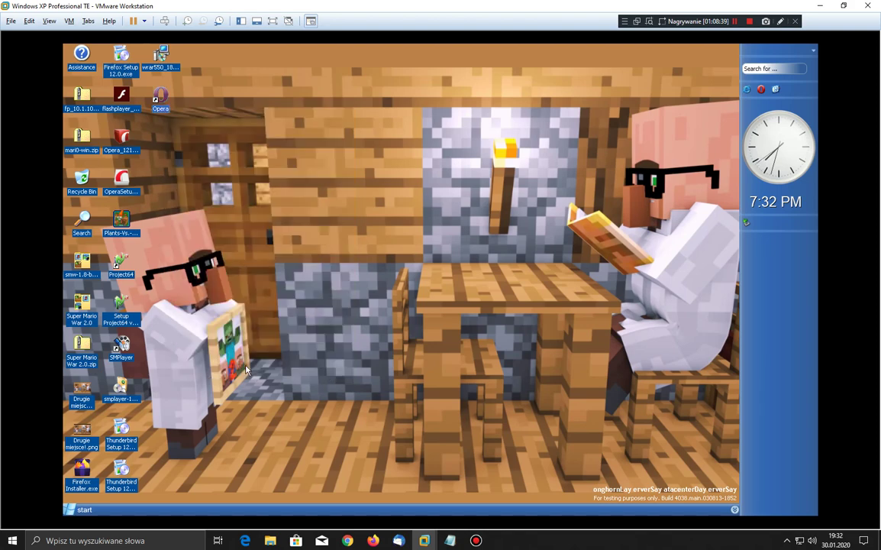
- Open SMPlayer, check its version 19.10.0 in Help > About, and close it
double_click(128, 353)
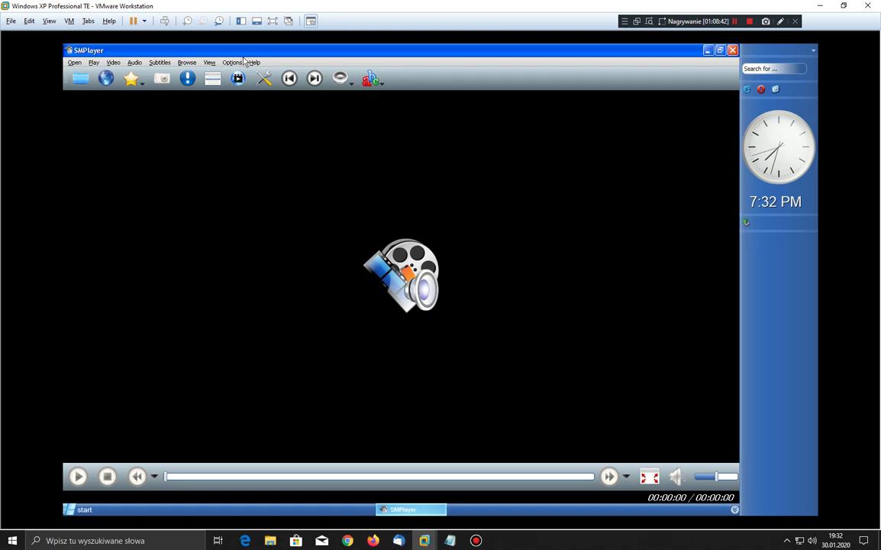
click(255, 62)
click(275, 142)
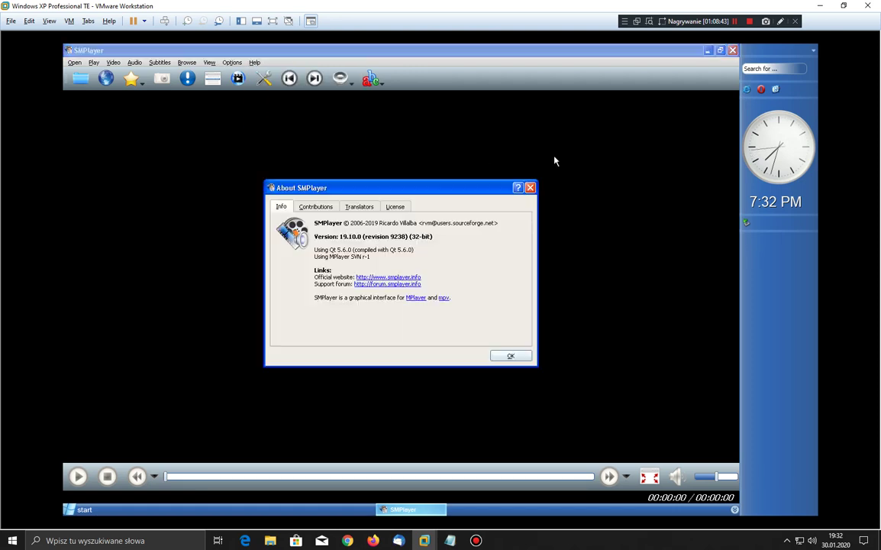
click(530, 187)
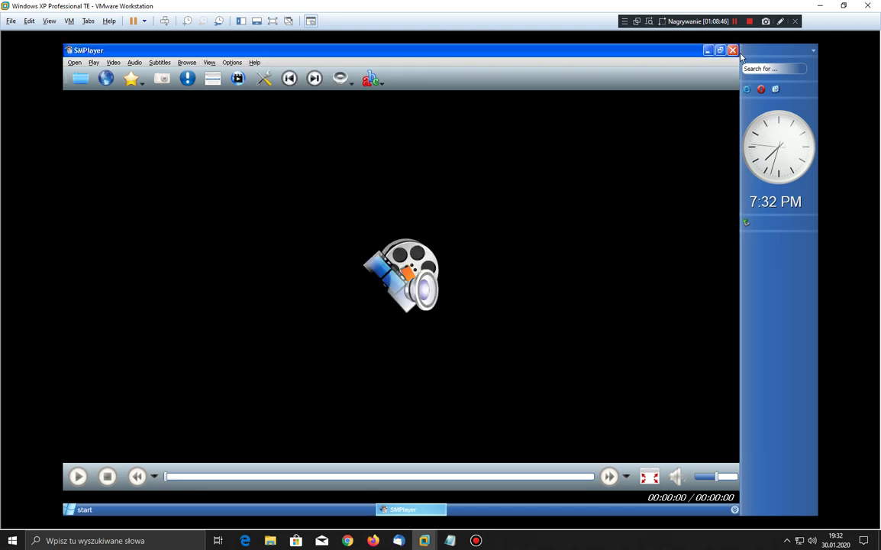
key(alt+F4)
- Open Adobe Flash Player, check its version 26 in Help > About, and close it
double_click(142, 112)
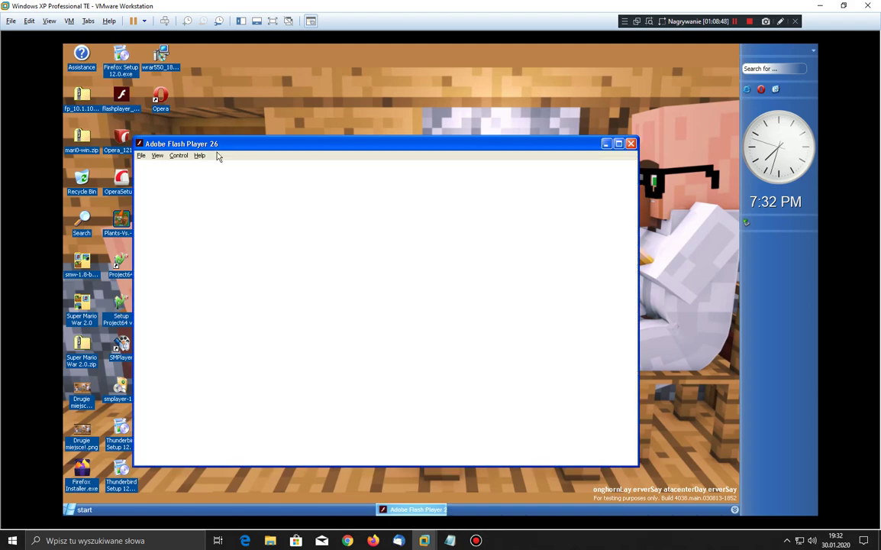
click(200, 155)
click(210, 166)
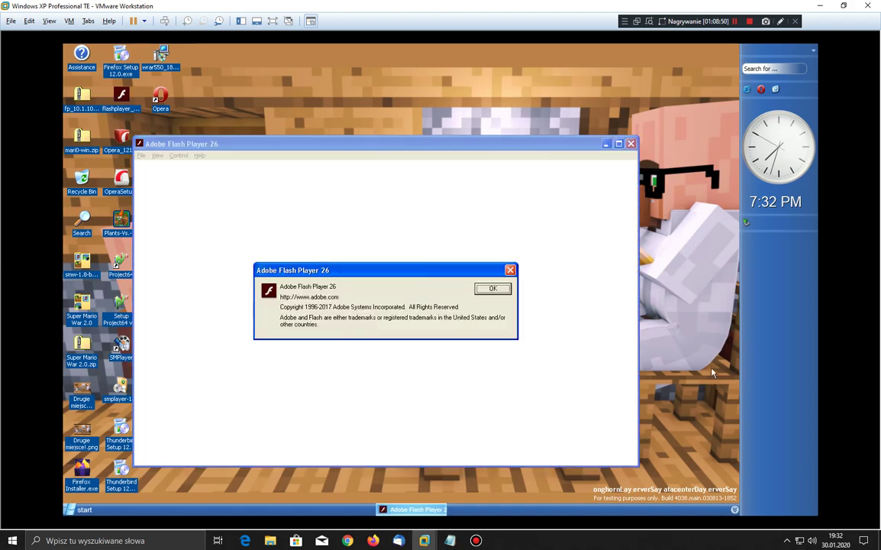
click(492, 289)
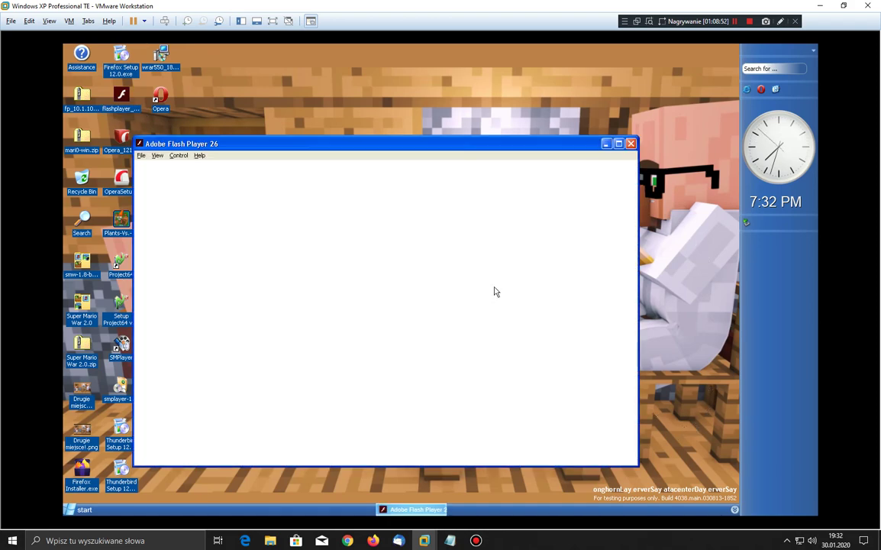
click(631, 143)
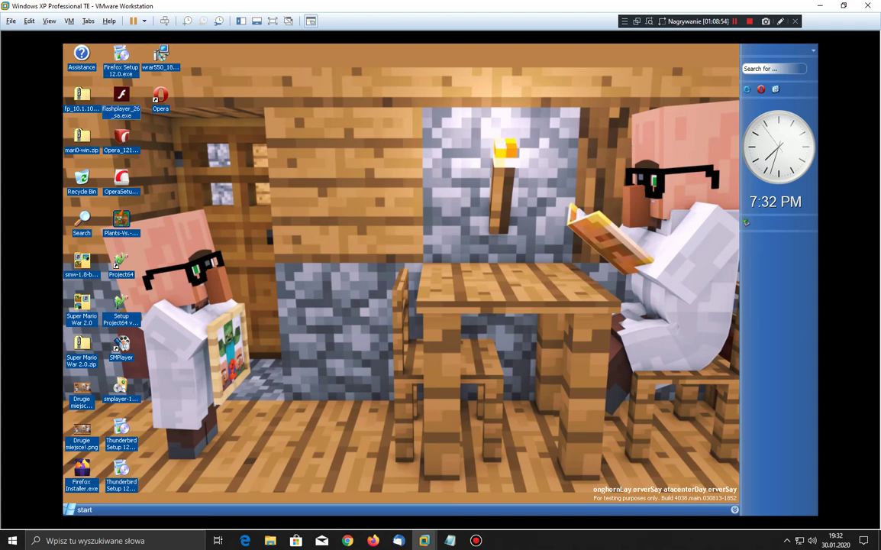
- Launch Plants Vs. Zombies Retro, restore and re-maximize its window, and press PLAY IT on the title screen
double_click(122, 219)
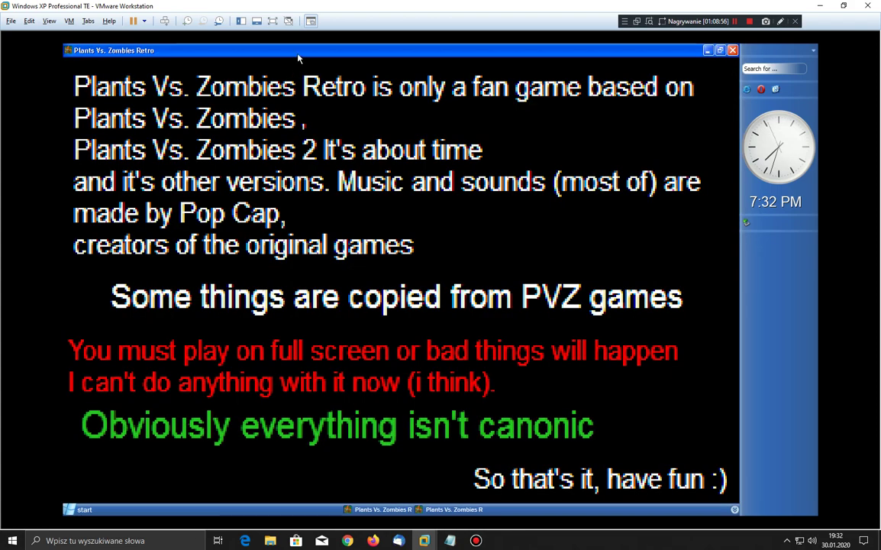
double_click(268, 49)
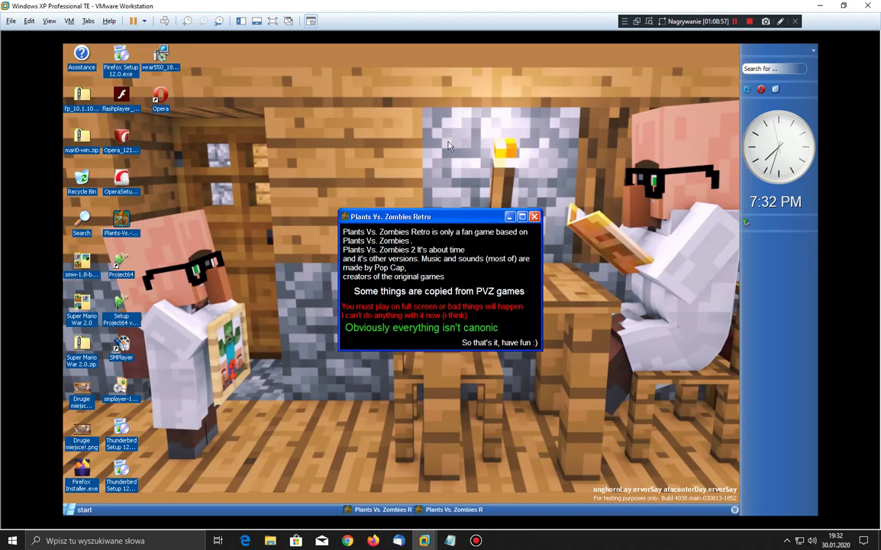
double_click(459, 220)
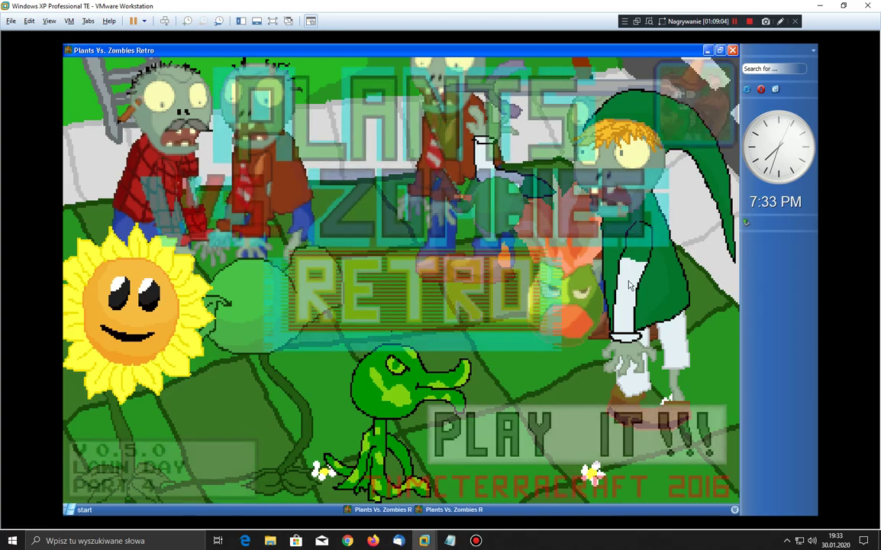
click(576, 419)
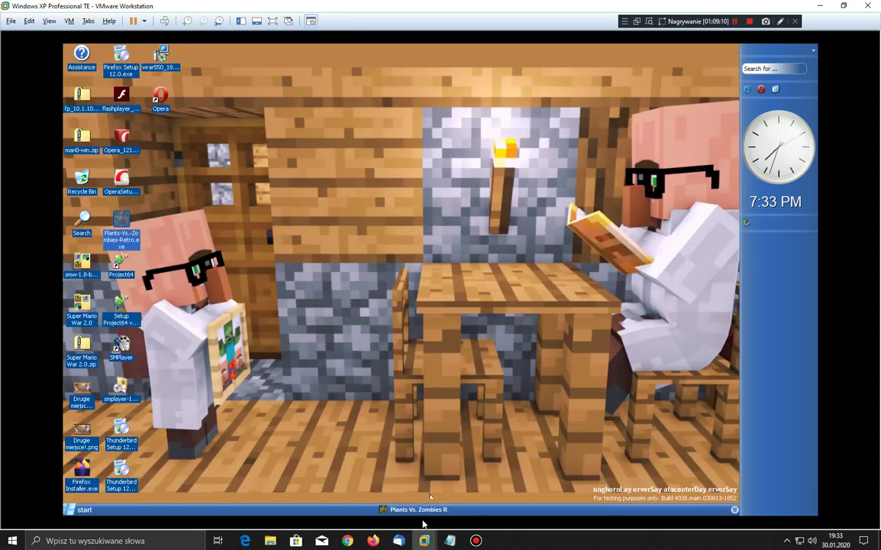
right_click(422, 509)
- Check running applications in Task Manager, then launch the Firefox Setup 12.0 installer
click(439, 468)
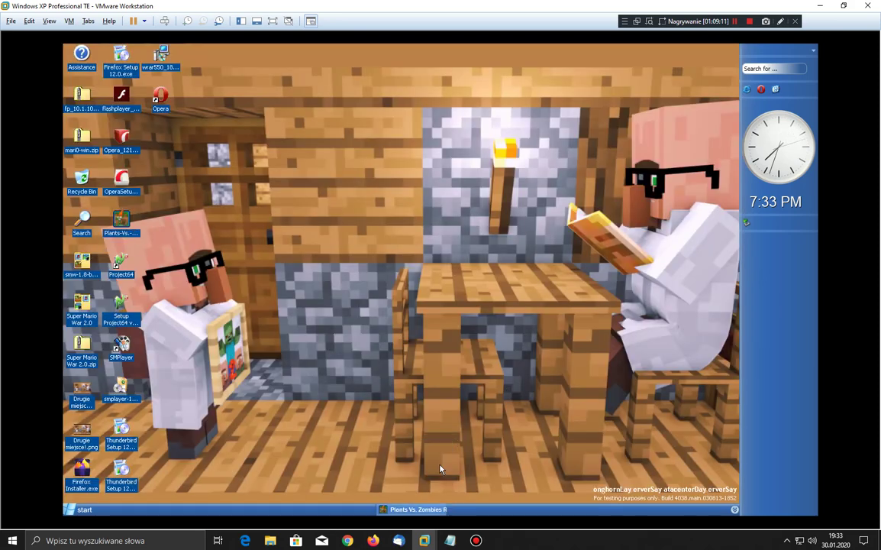
right_click(429, 510)
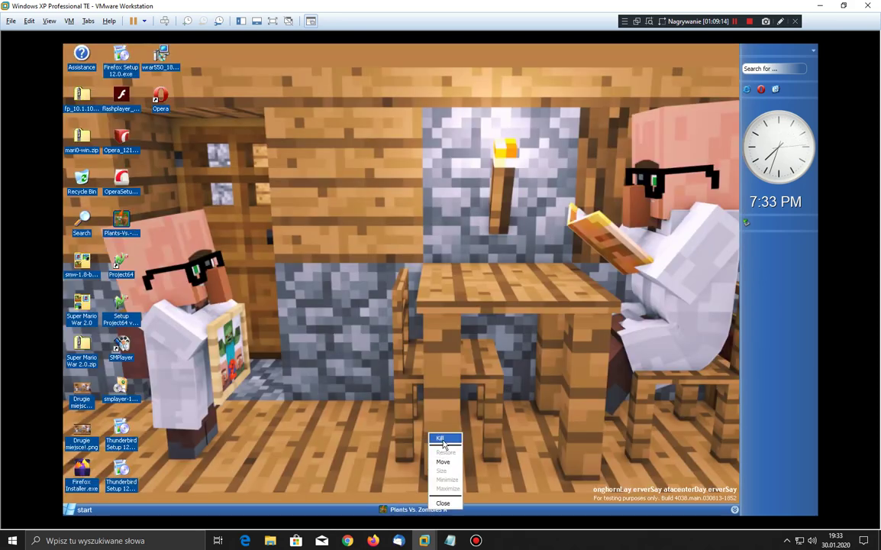
click(440, 452)
right_click(423, 509)
right_click(468, 509)
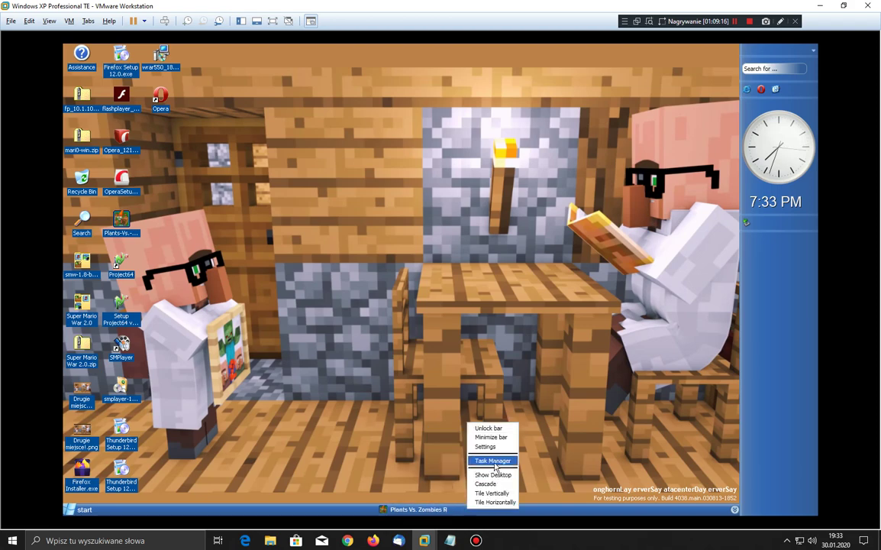
click(492, 460)
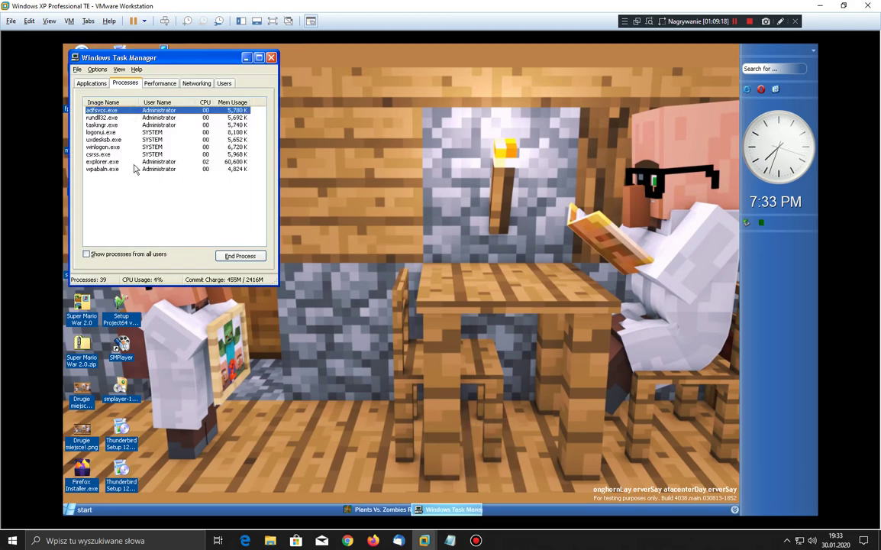
click(92, 82)
click(271, 57)
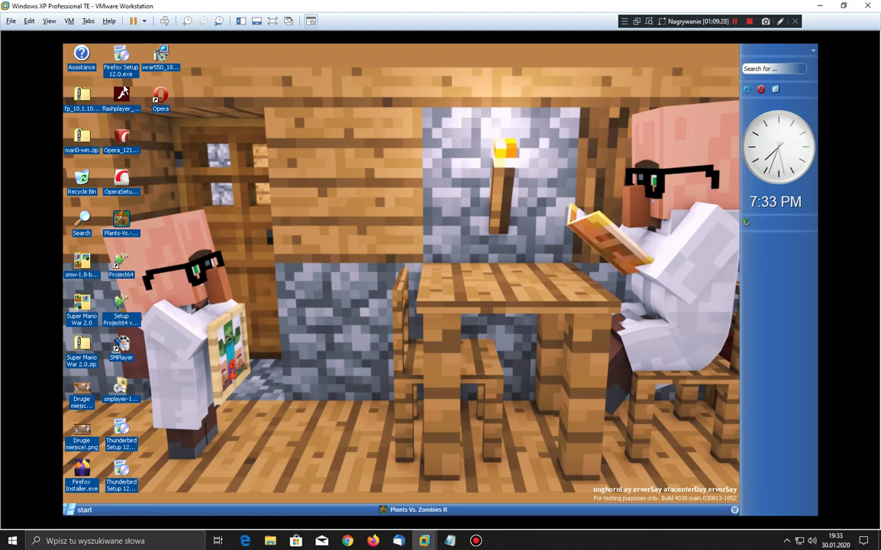
double_click(120, 61)
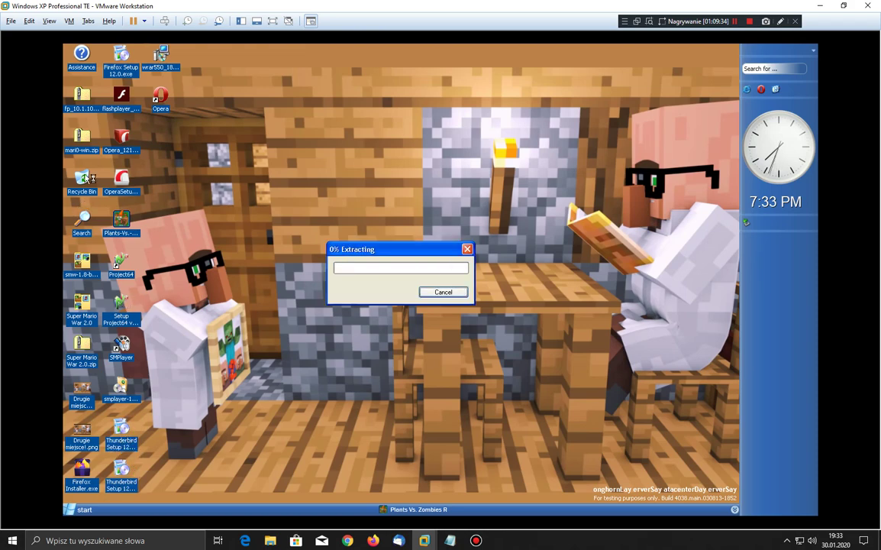
- Install Firefox with the standard setup and finish the wizard to launch Firefox
click(458, 362)
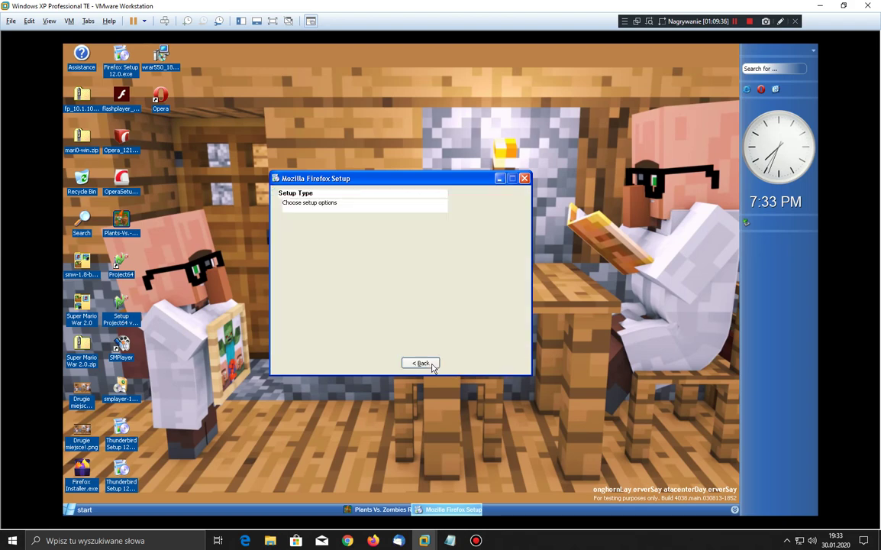
click(458, 363)
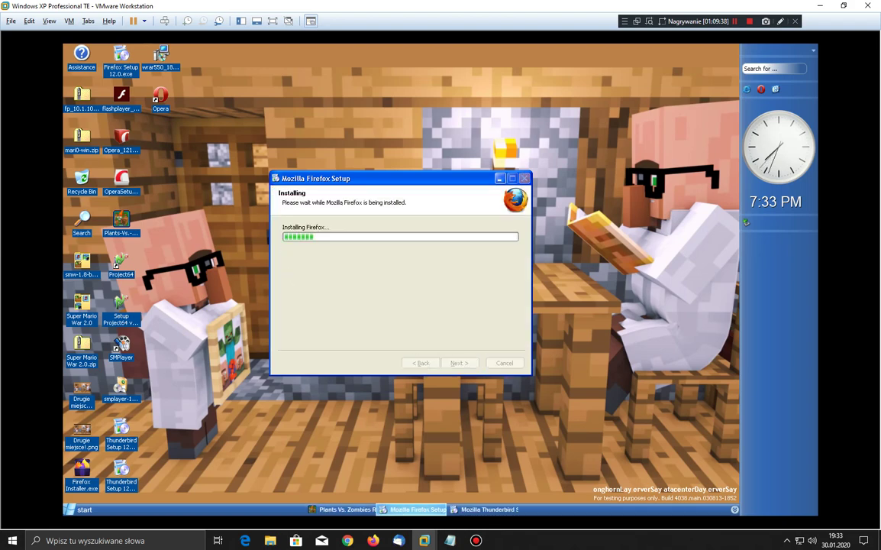
click(458, 363)
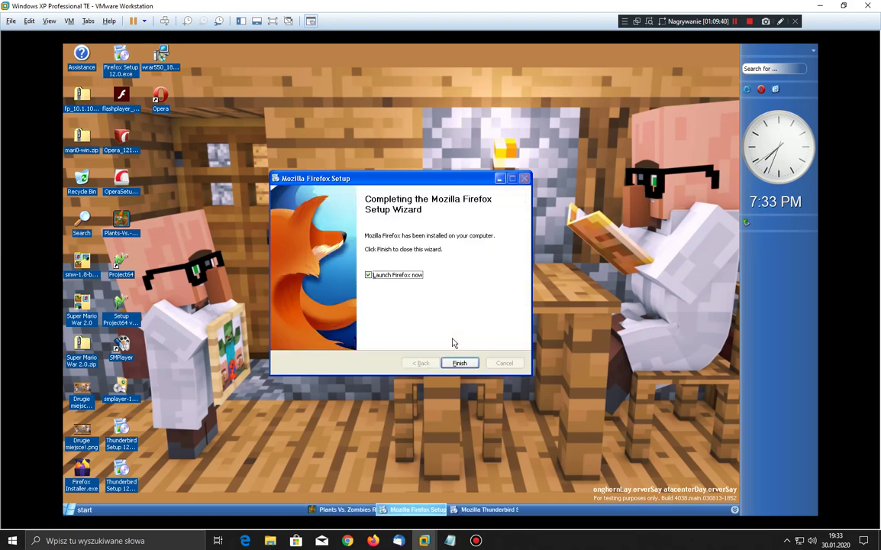
click(458, 363)
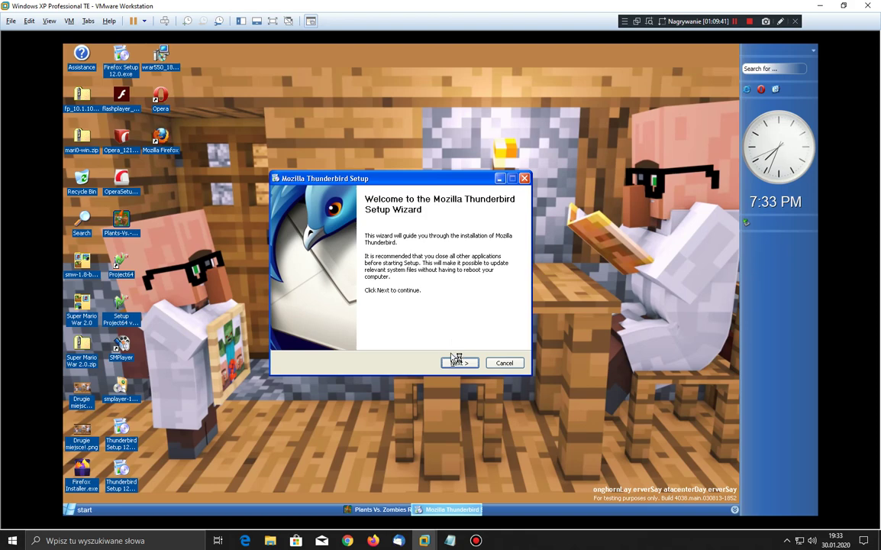
- Complete the Thunderbird setup wizard, then accept the Firefox Import Wizard default
click(455, 361)
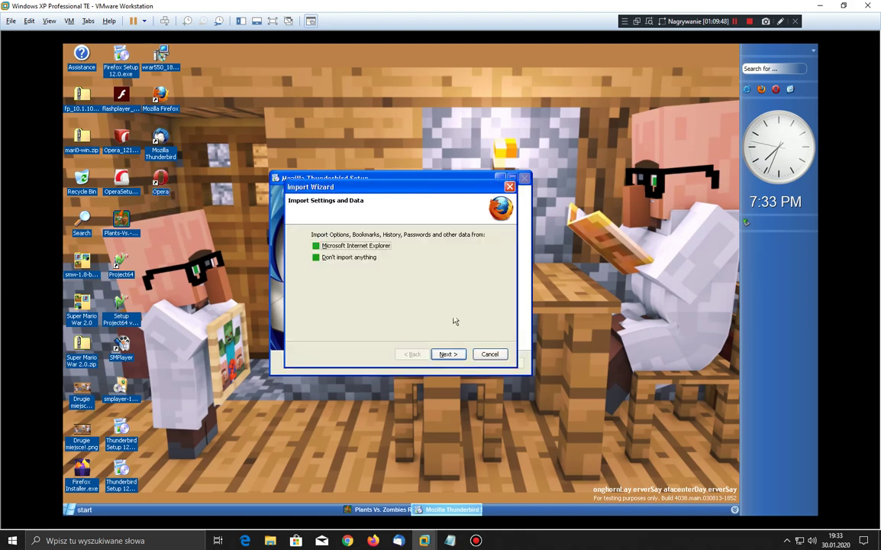
click(523, 298)
click(458, 364)
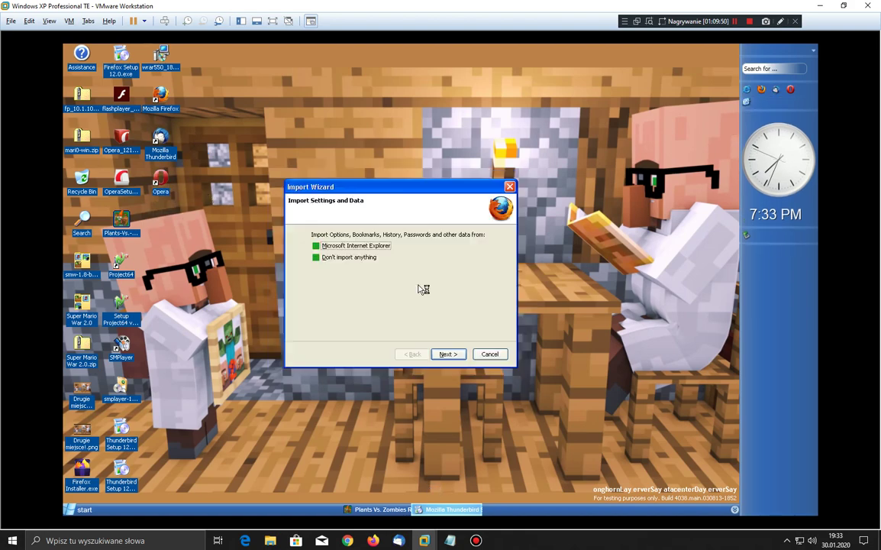
key(Return)
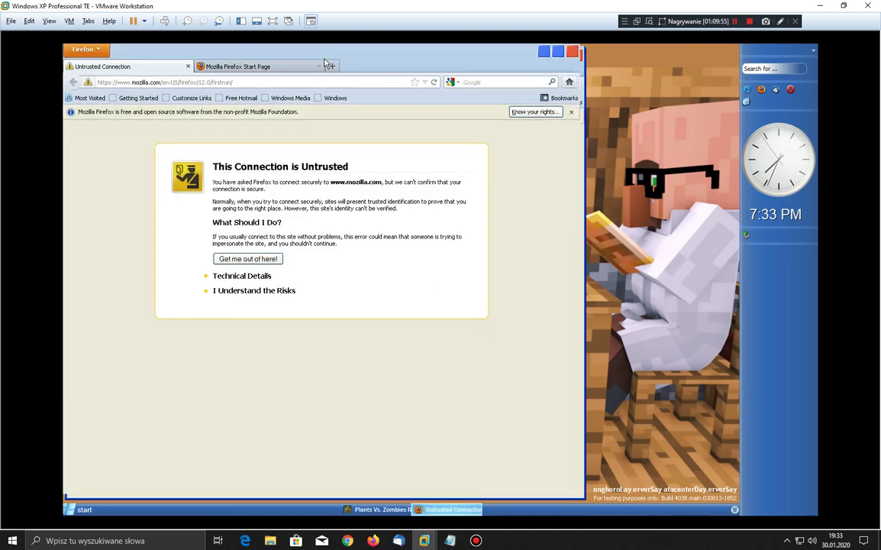
- Maximize Firefox and open a saved bookmark, dismissing the unknown protocol alert
double_click(324, 57)
click(273, 54)
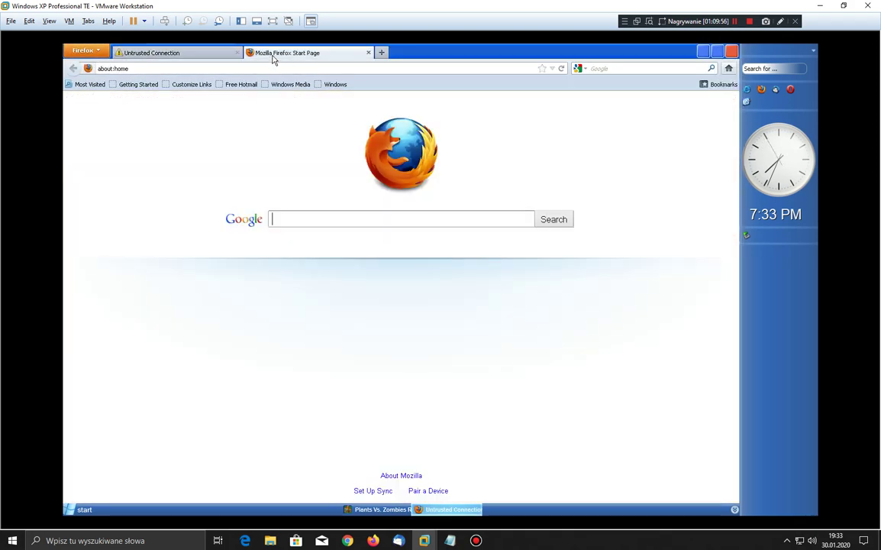
click(724, 83)
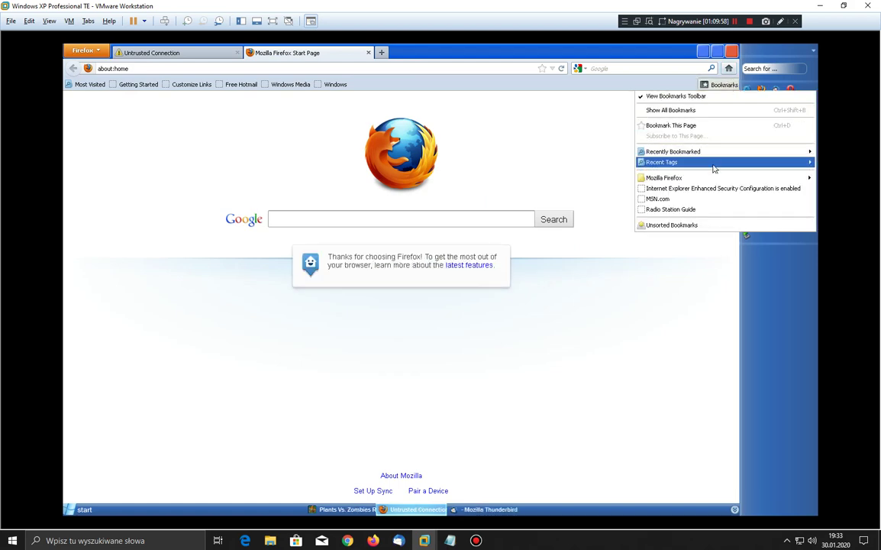
click(715, 188)
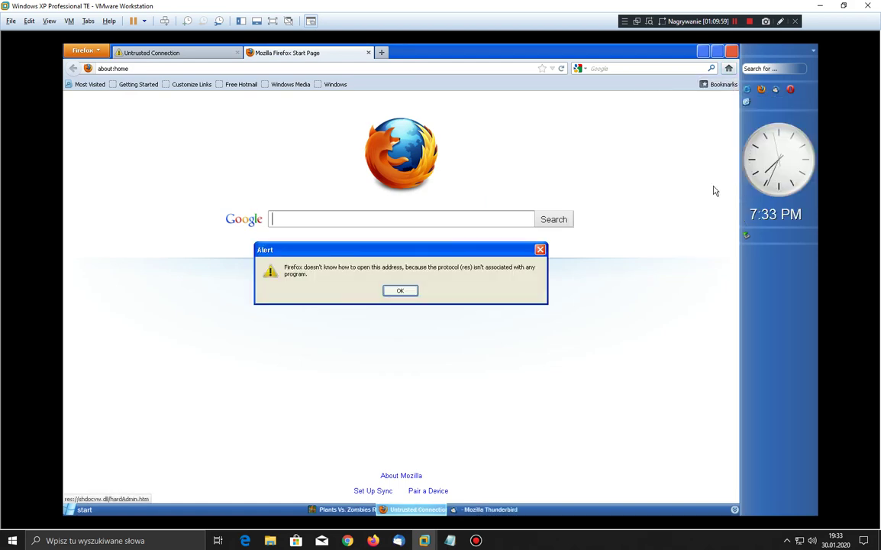
click(413, 292)
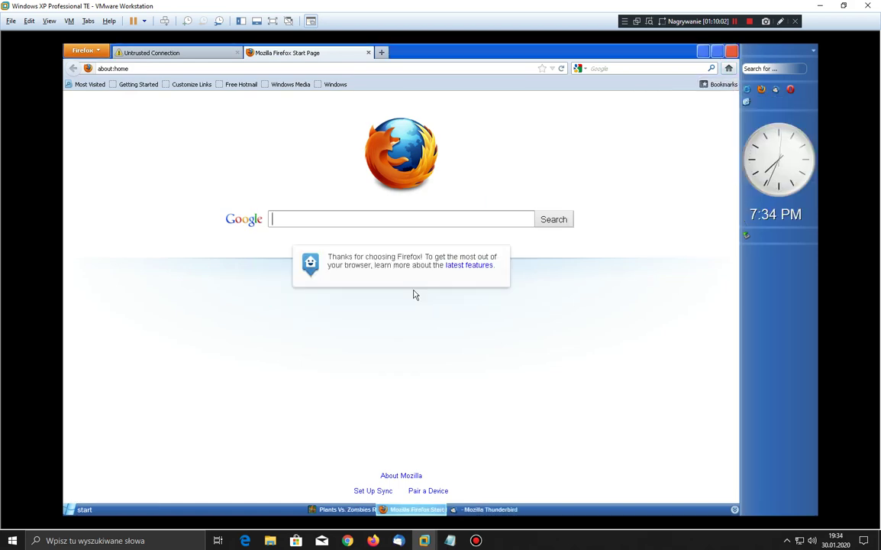
- Try another bookmark, dismiss its protocol alert, and bring Thunderbird to the front
click(718, 84)
click(689, 190)
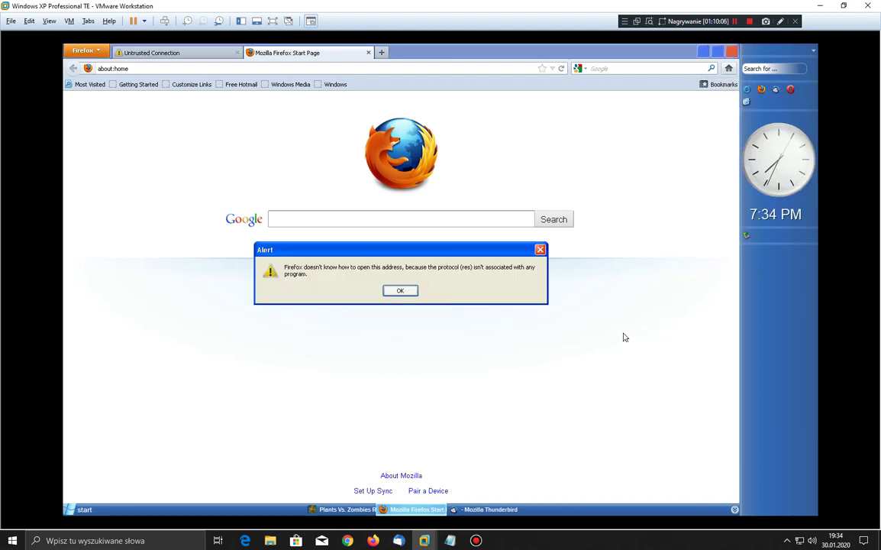
click(399, 293)
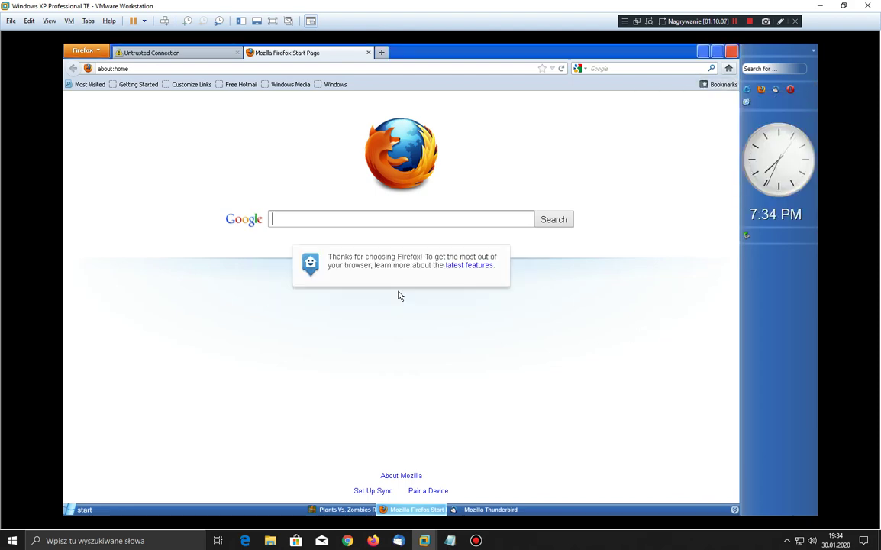
click(485, 509)
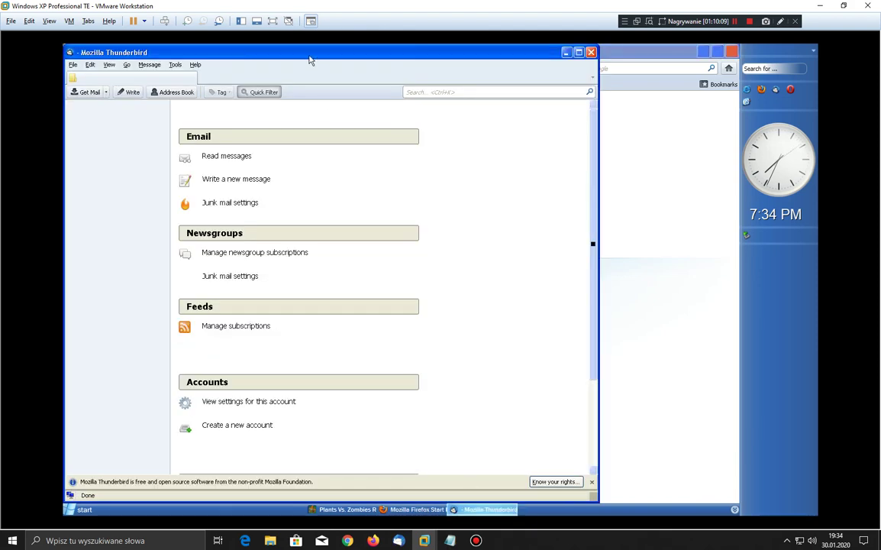
- Maximize Thunderbird, confirm version 12.0.1 in Help > About, then close Thunderbird
double_click(282, 53)
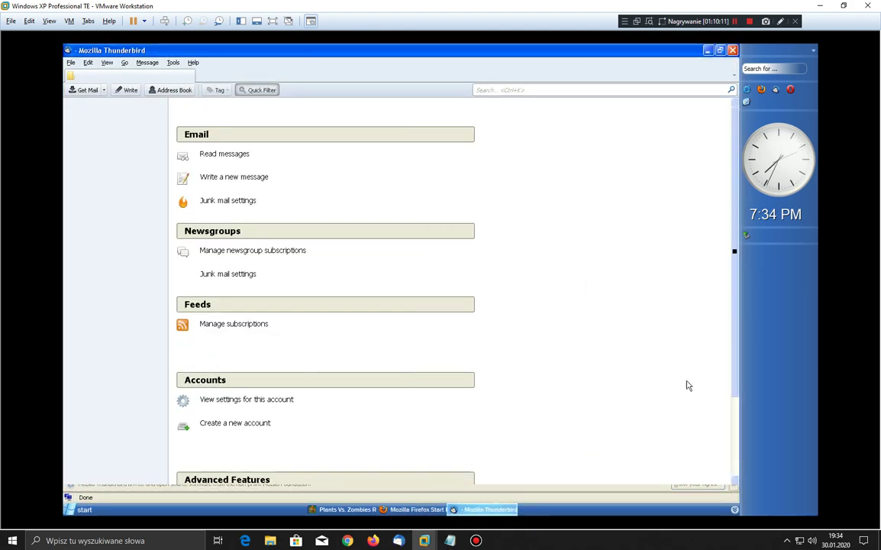
click(193, 62)
click(220, 128)
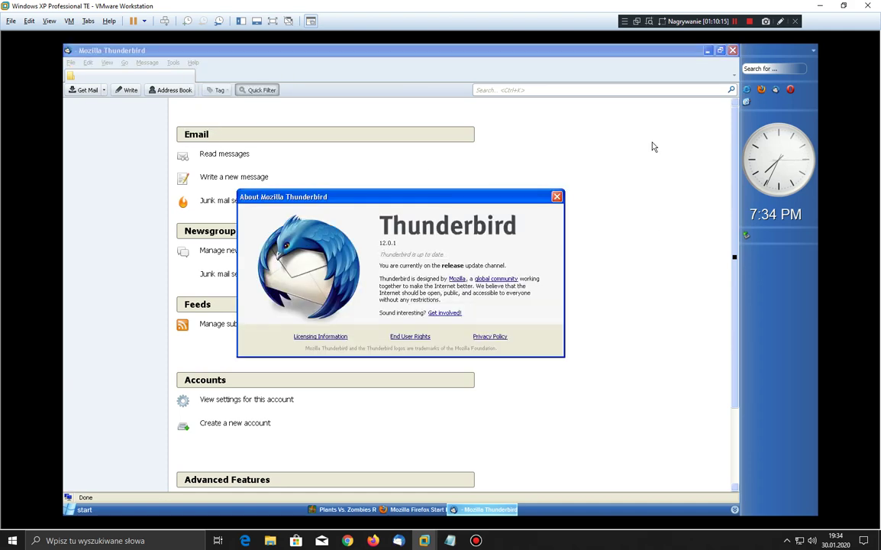
click(558, 197)
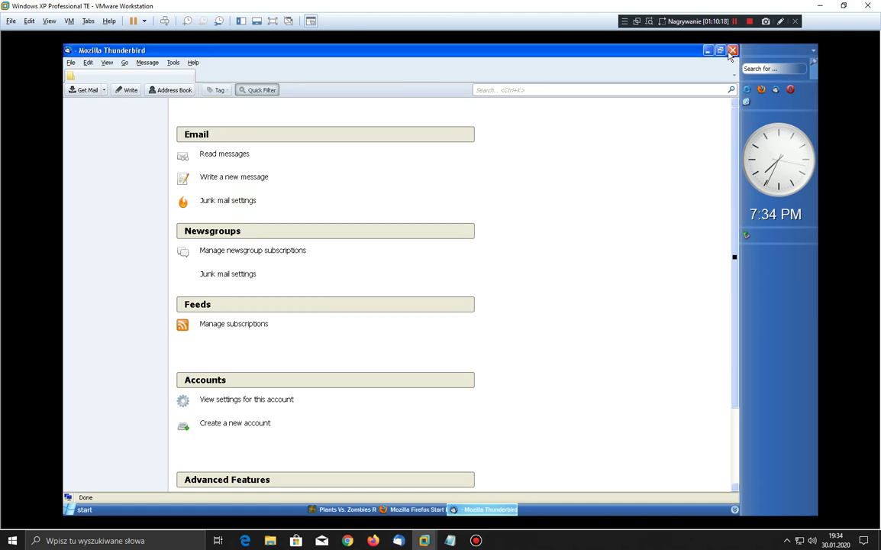
click(733, 50)
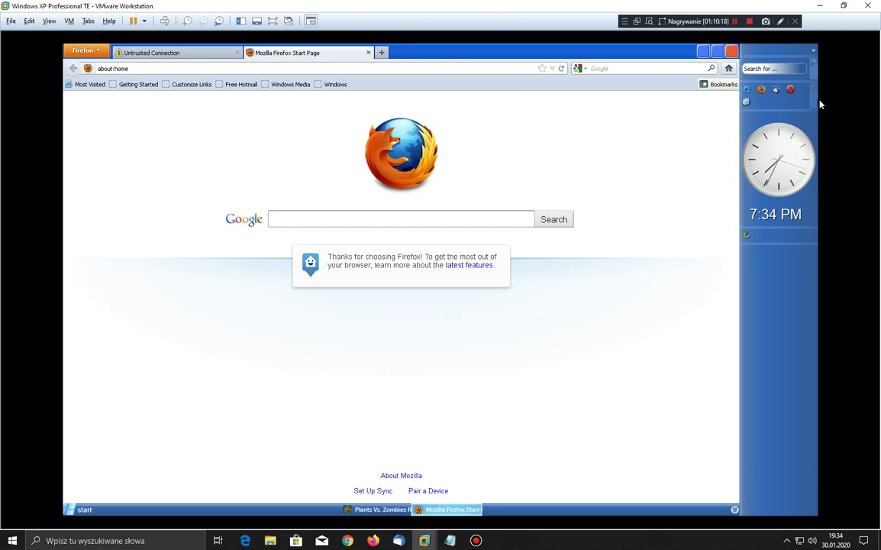
- Check Firefox's About box showing version 12.0, then close it
click(83, 49)
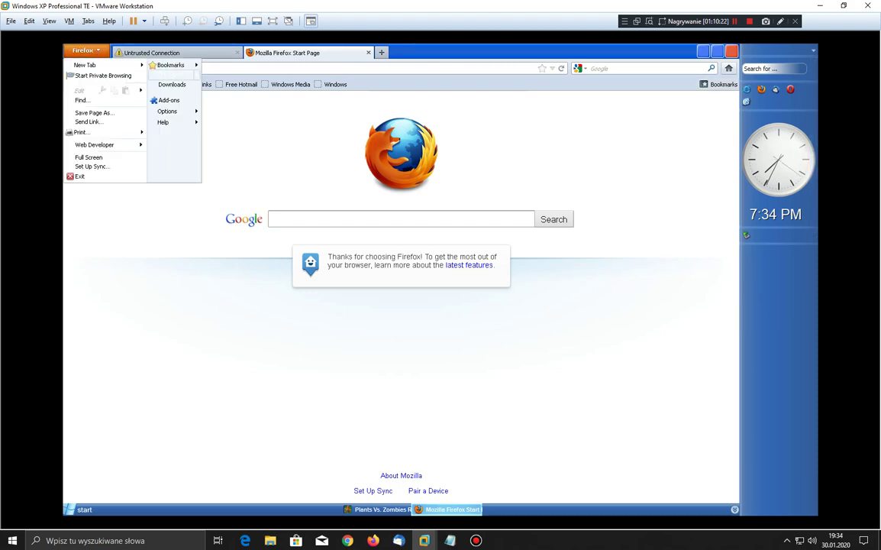
mouse_move(183, 121)
click(236, 178)
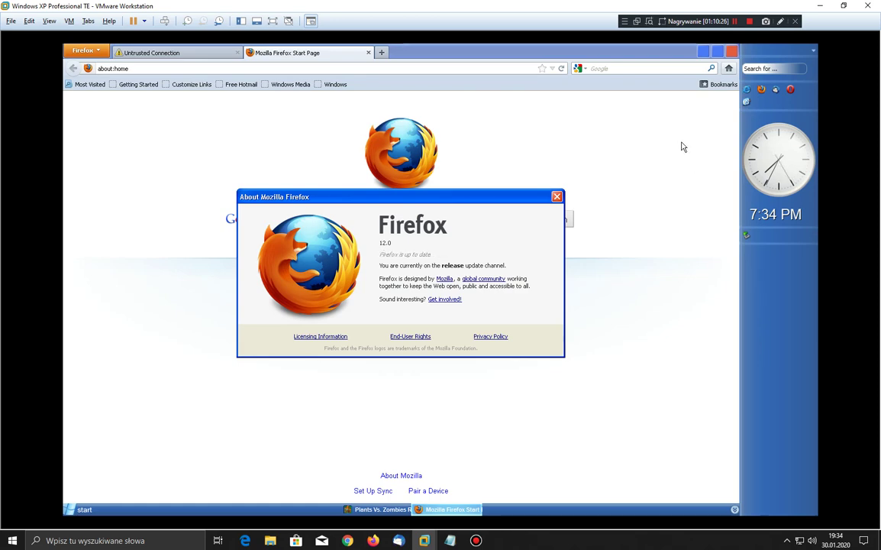
click(557, 197)
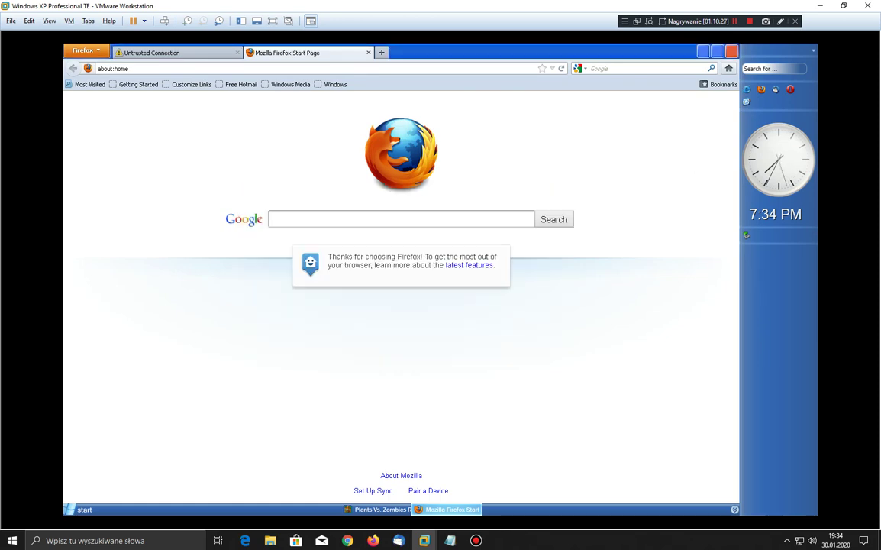
- Open a new blank tab and cancel closing the window, keeping all three tabs
click(390, 54)
click(325, 55)
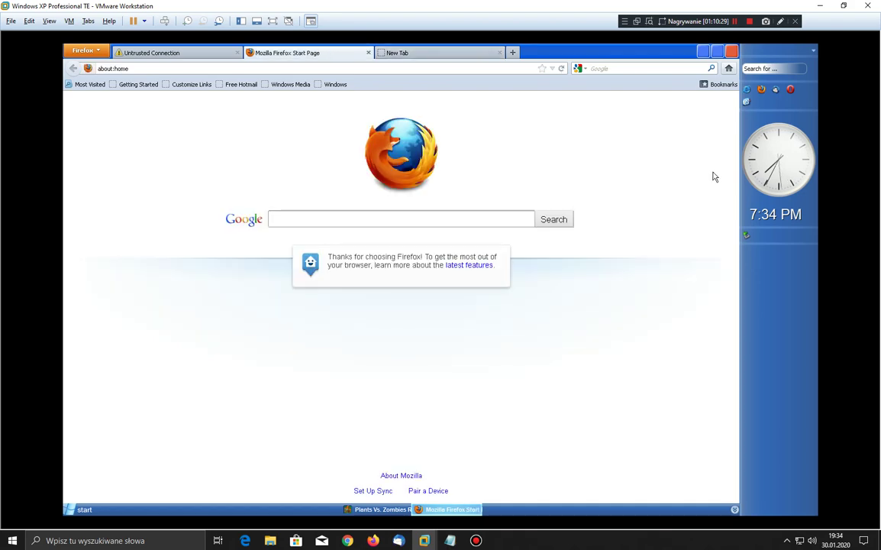
click(733, 55)
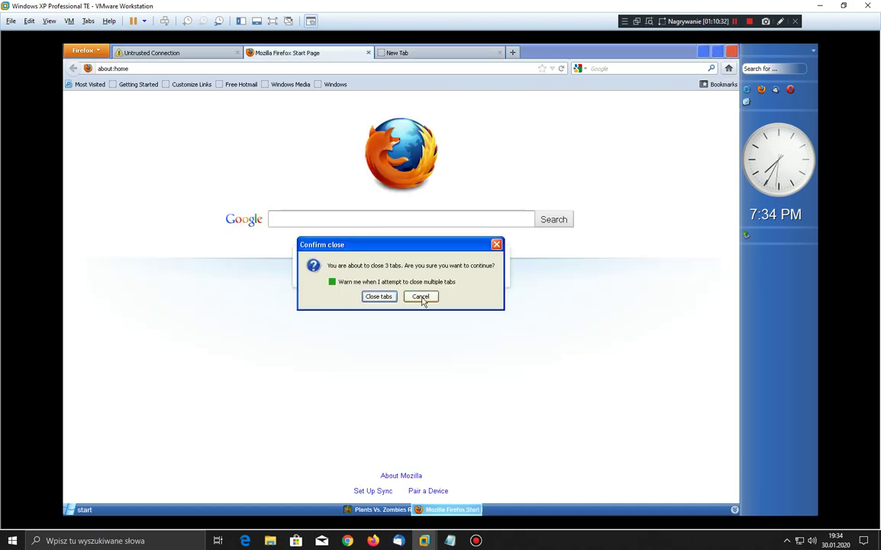
click(422, 298)
- Search 'flash player archive' in the new tab, adding a security exception for google.com
click(399, 56)
text(flash pl)
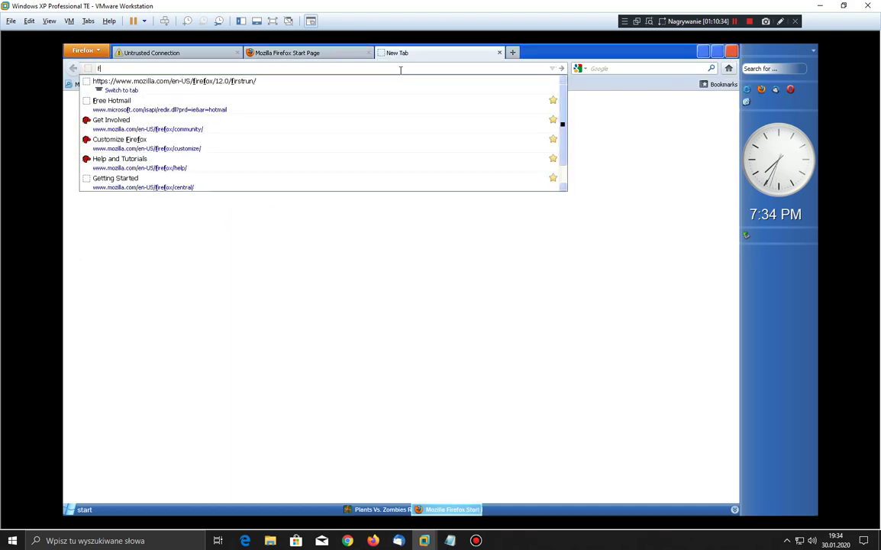
text(ayer archiv)
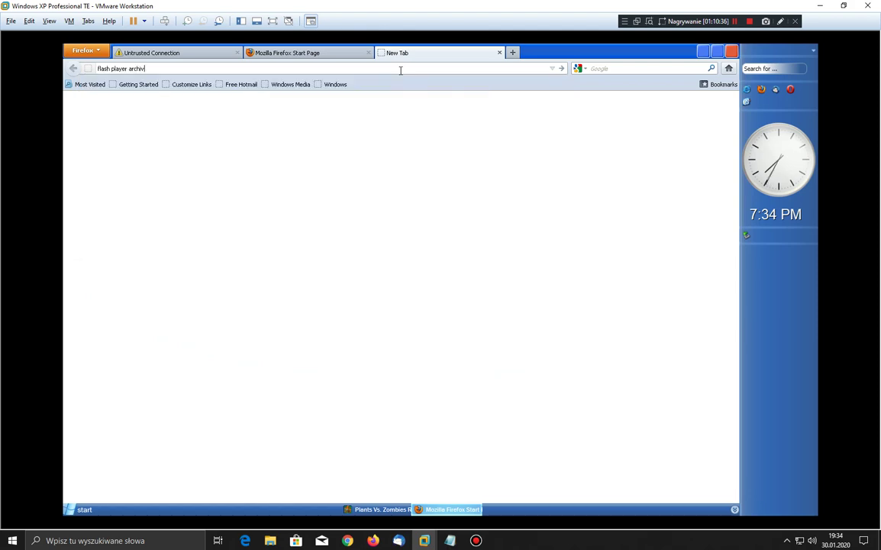
text(e)
key(Return)
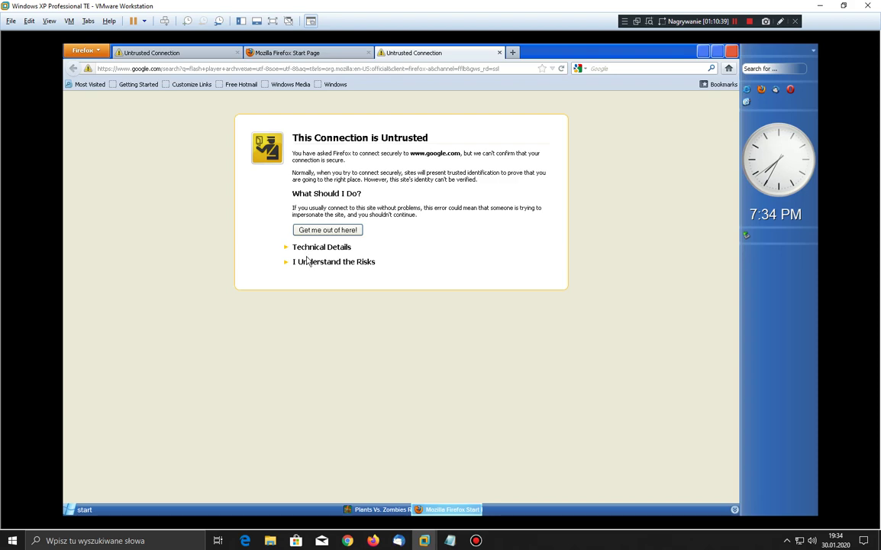
click(307, 261)
click(344, 329)
click(406, 449)
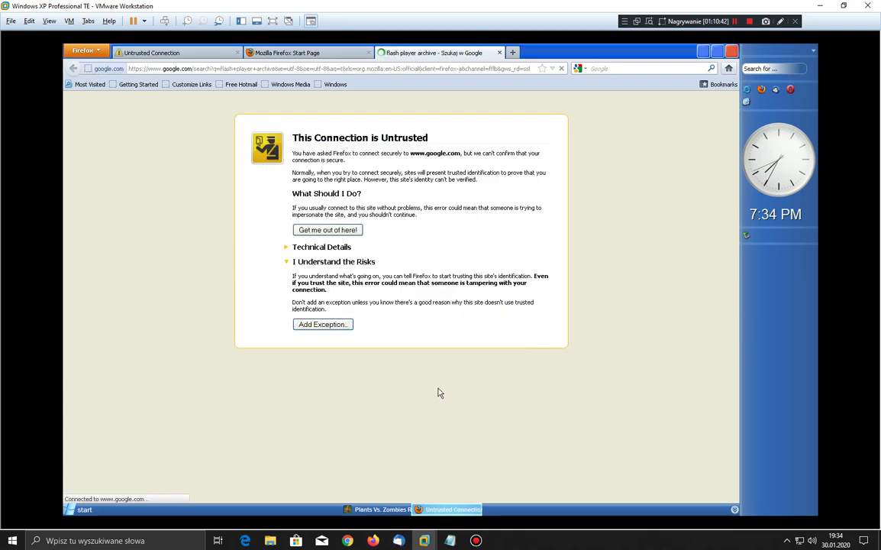
- Open Adobe's archived Flash Player versions result, adding a security exception for the site
click(206, 204)
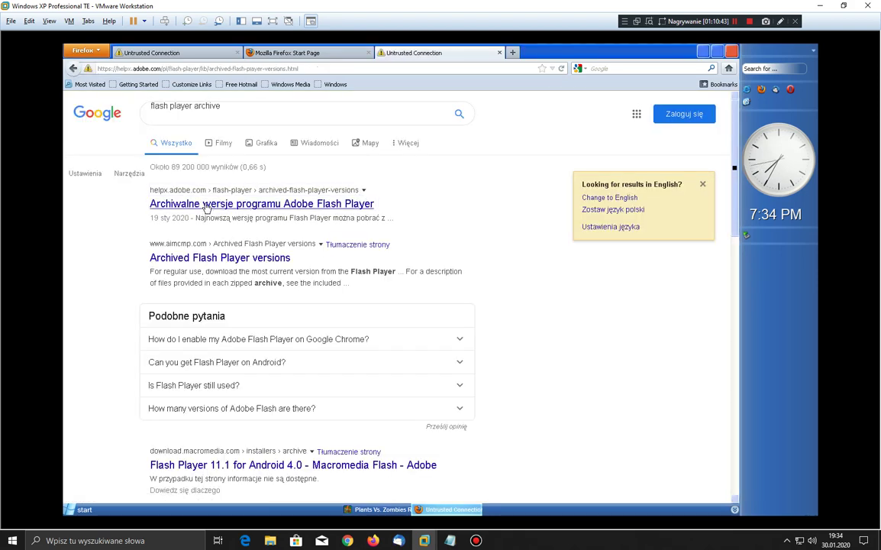
click(320, 262)
click(347, 328)
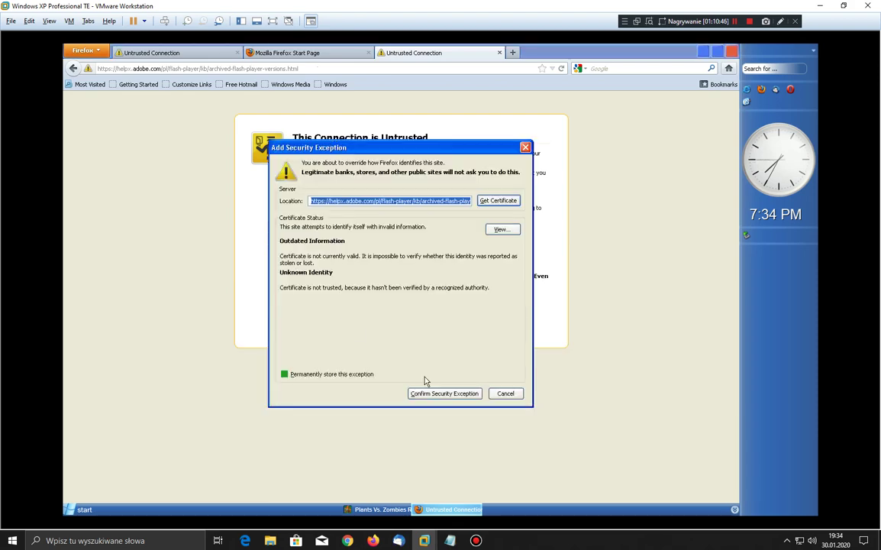
click(432, 394)
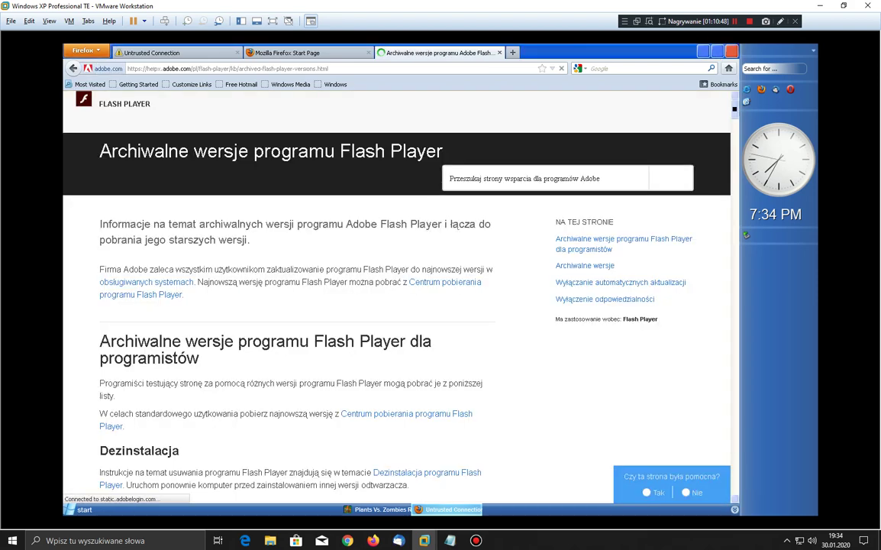
- Close the calendar flyout and scroll down to the Starsze archiwa older downloads list
click(779, 161)
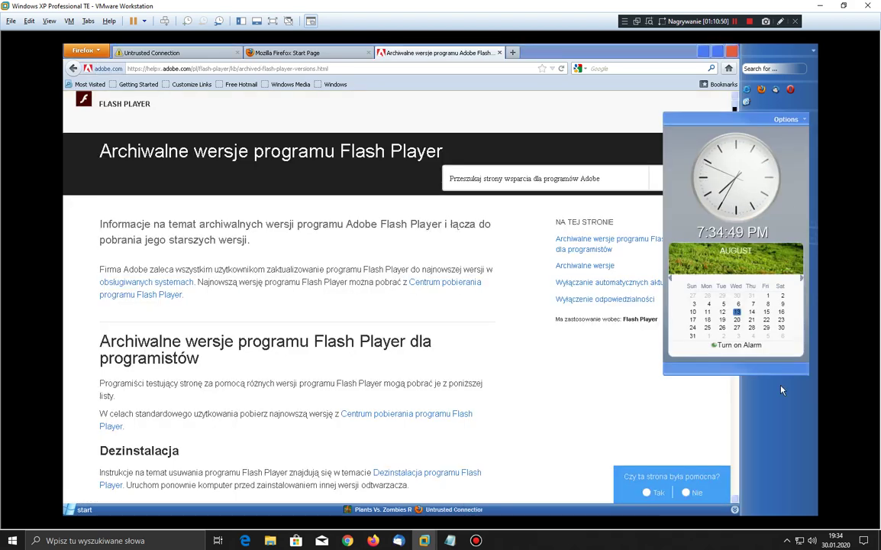
click(669, 279)
double_click(801, 280)
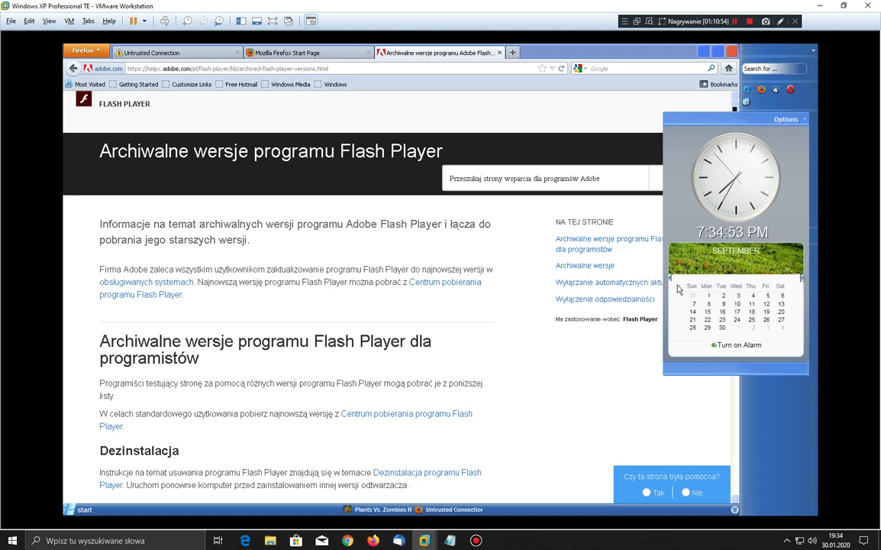
click(691, 425)
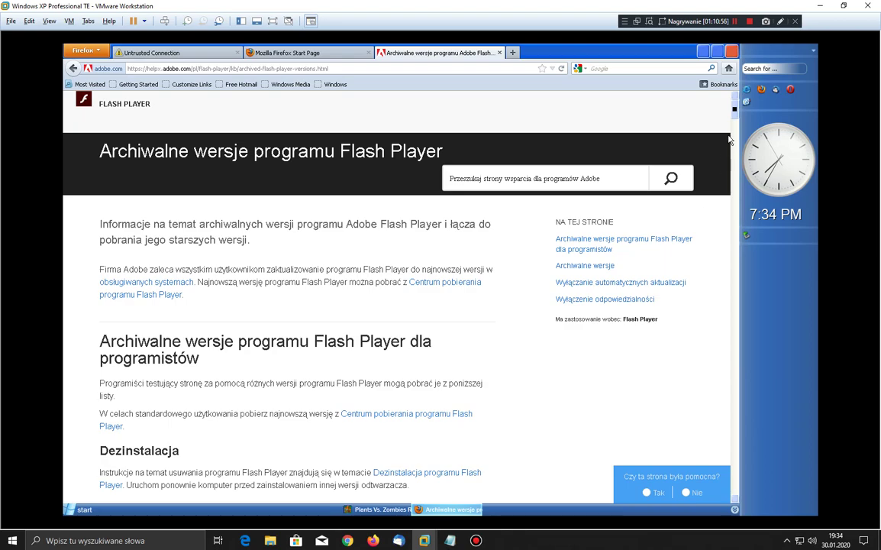
drag(734, 110, 747, 451)
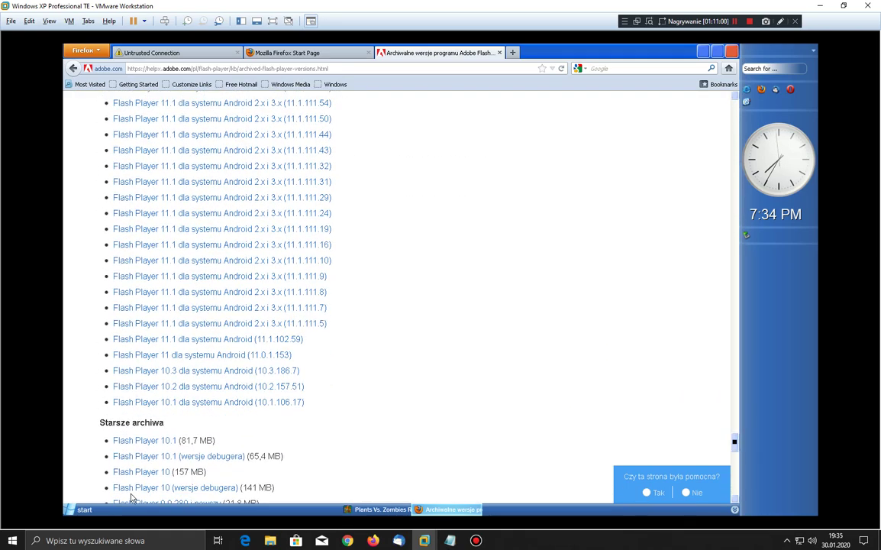
- Save fp10.1_archive.zip from the Flash Player 10.1 link after adding a security exception
click(157, 441)
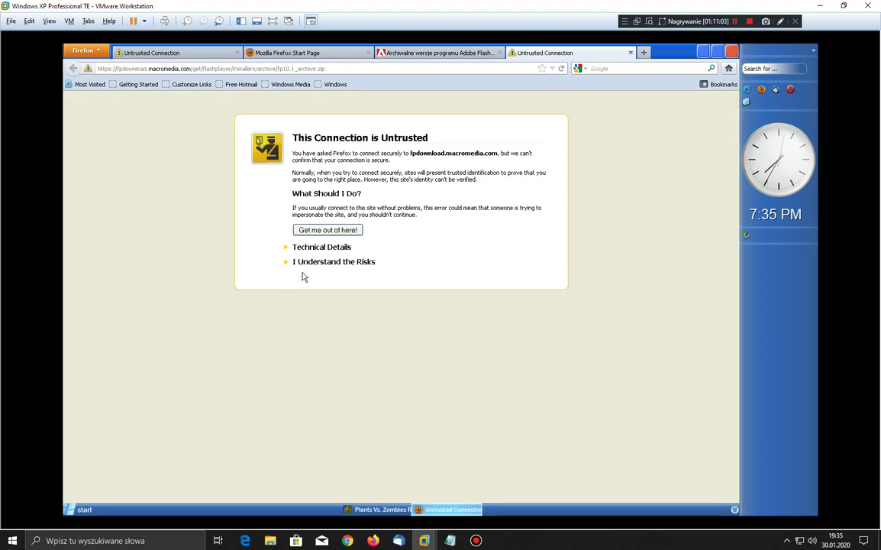
click(333, 261)
click(320, 324)
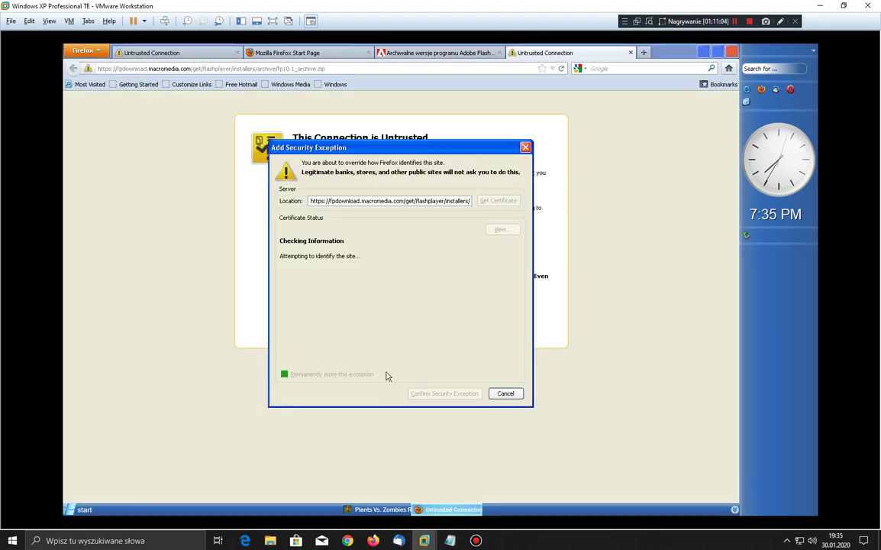
click(425, 395)
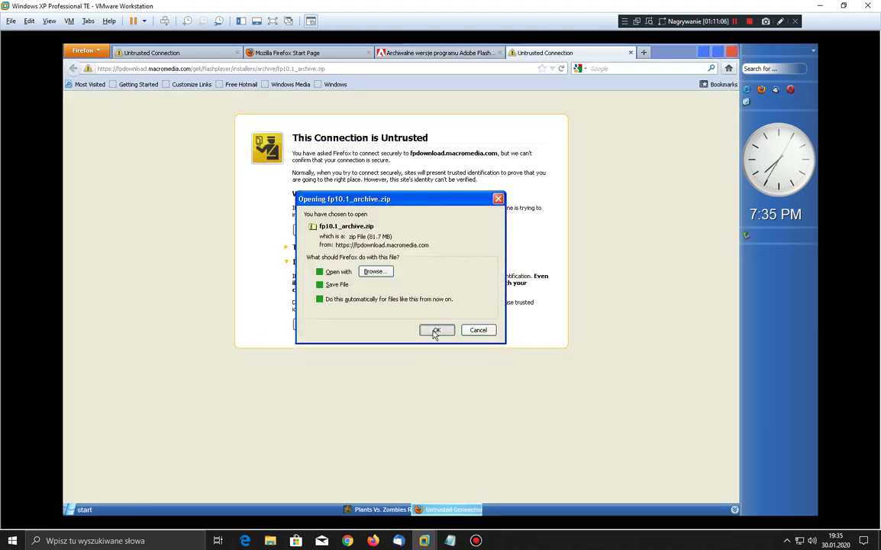
click(433, 330)
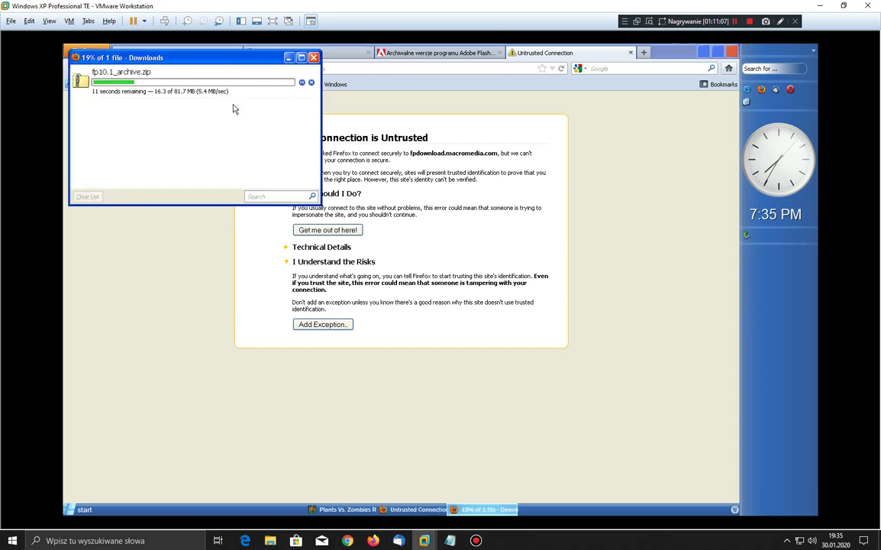
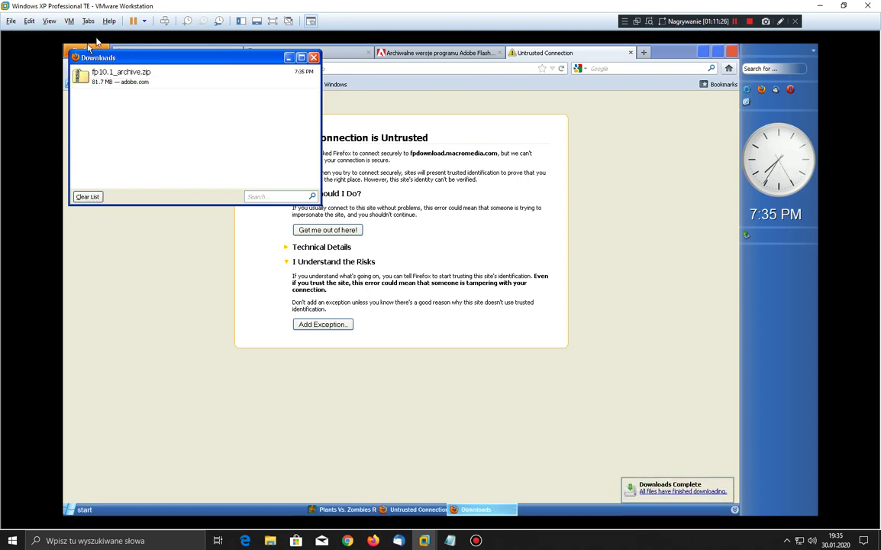
- Open fp10.1_archive.zip from Downloads and close Firefox with all four tabs
click(118, 75)
double_click(134, 76)
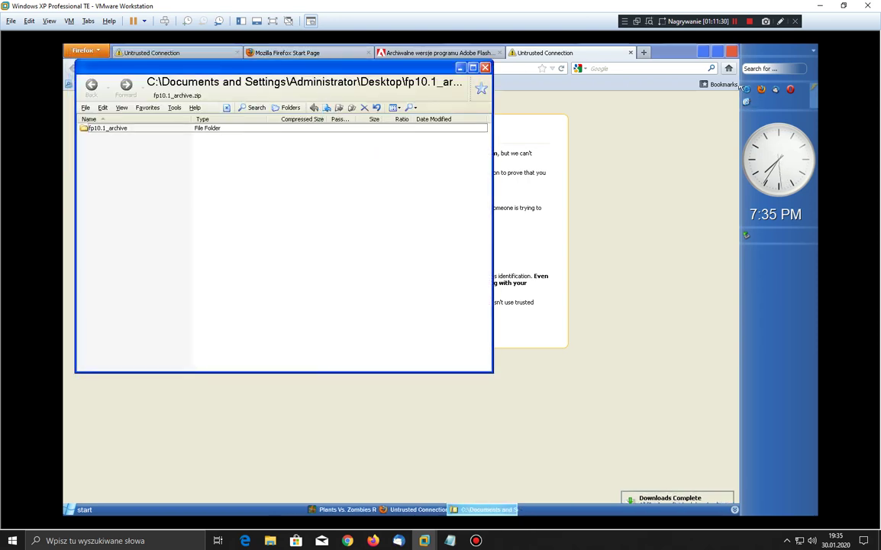
key(alt+F4)
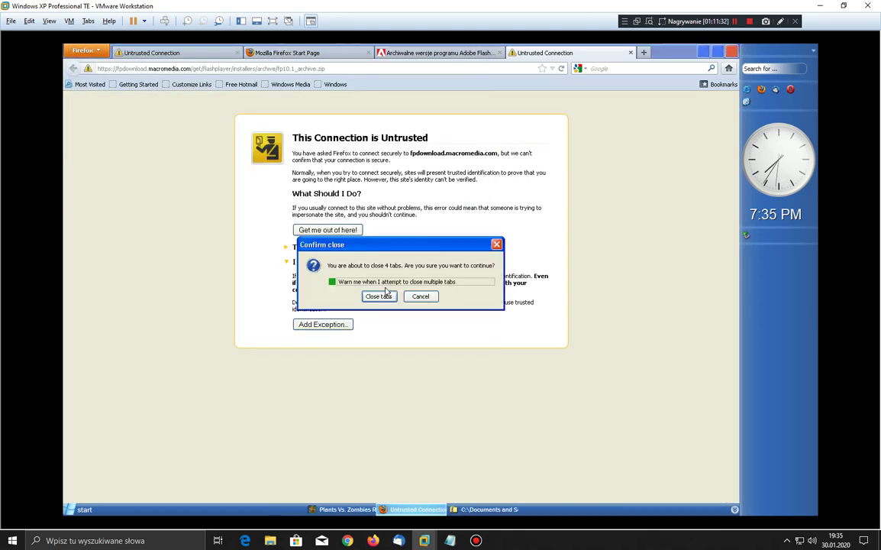
click(378, 296)
- Run flashplayer10_1r82_76_win.exe from fp10.1_archive > 10_1r82_76 without extracting it
click(109, 129)
double_click(109, 129)
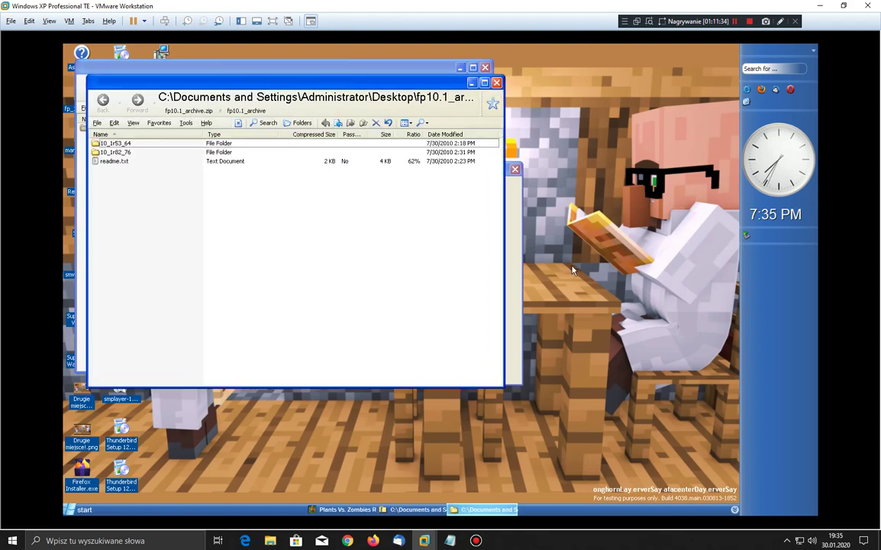
click(484, 362)
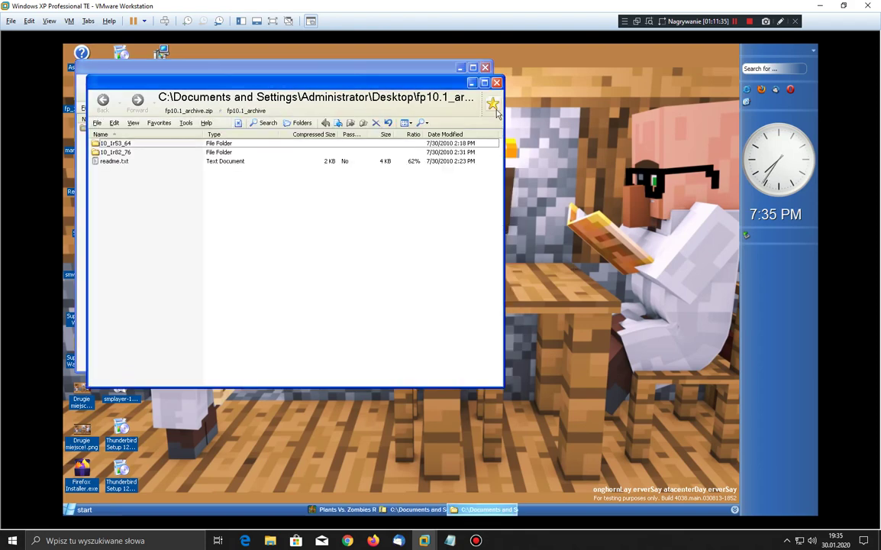
double_click(137, 152)
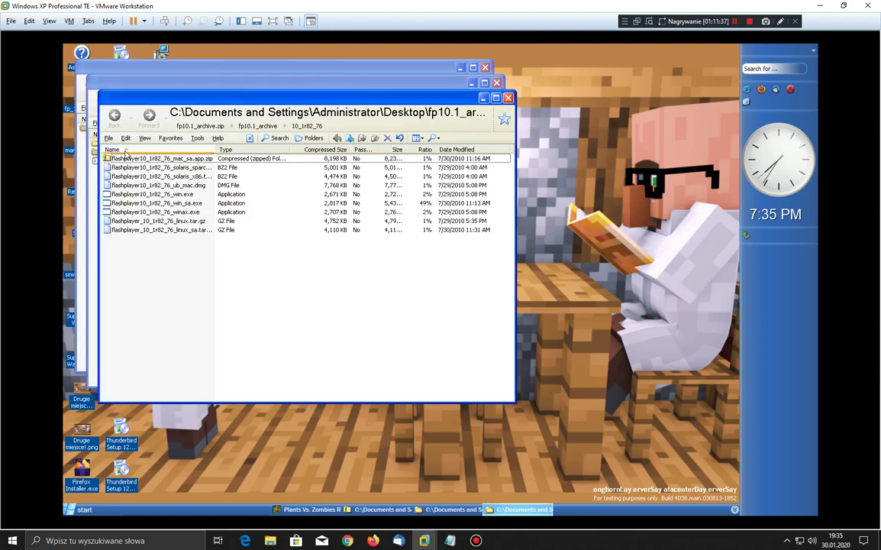
click(142, 196)
right_click(143, 201)
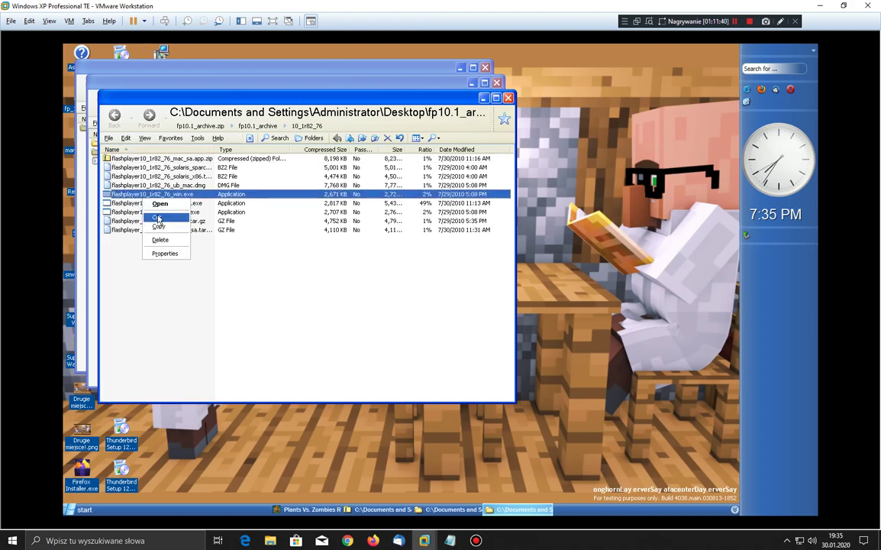
click(158, 204)
click(413, 301)
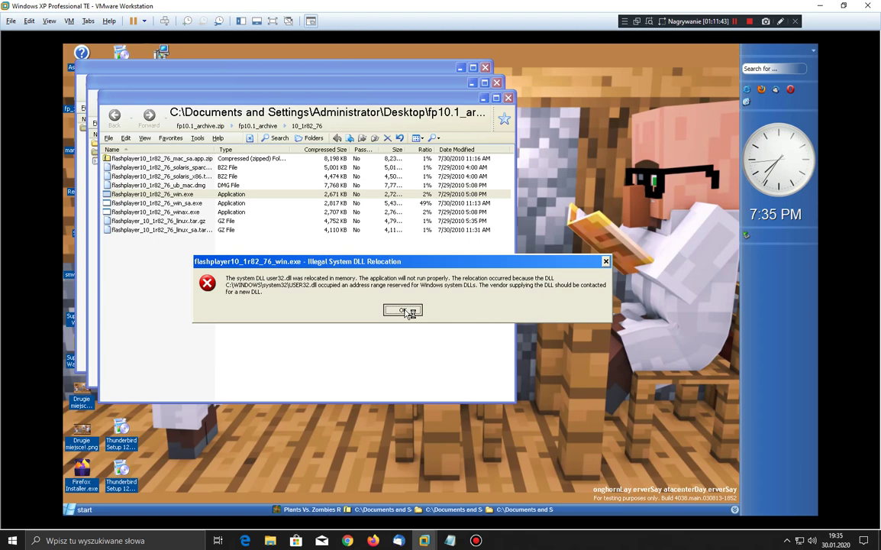
- Dismiss the DLL relocation and Flash installer error messages
click(408, 310)
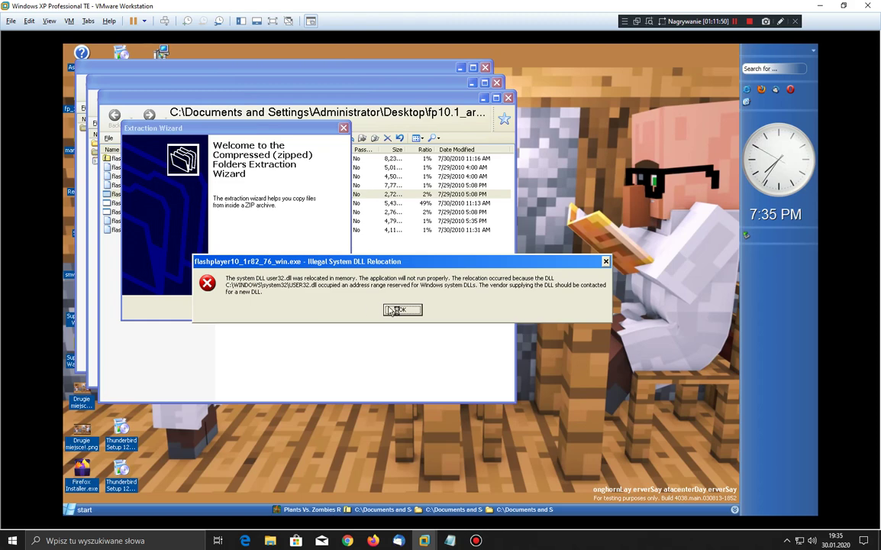
click(393, 310)
click(329, 307)
- Close and minimize the archive windows to bring the Flash Player installer forward
click(507, 98)
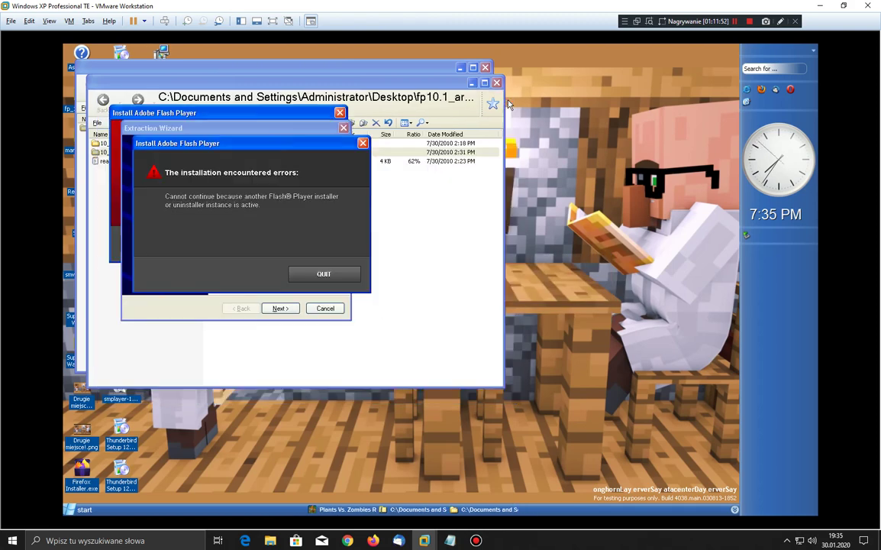
click(211, 99)
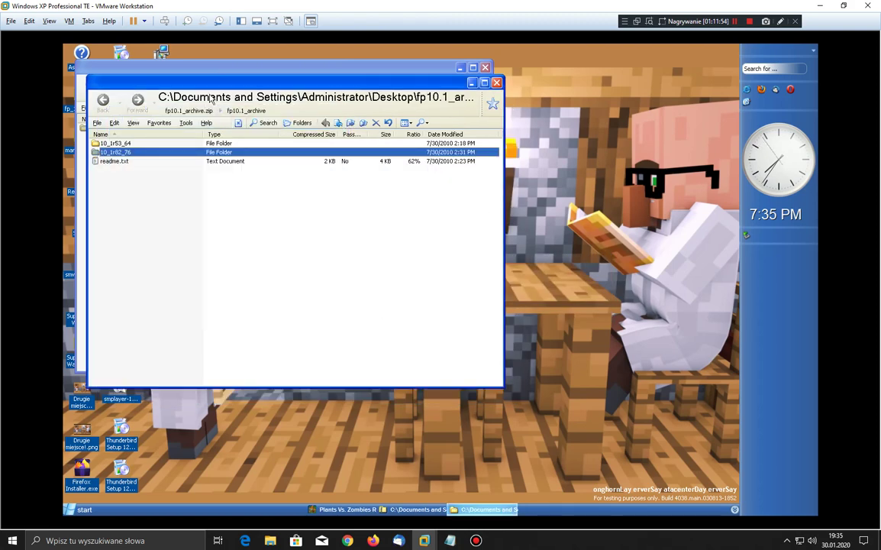
click(473, 82)
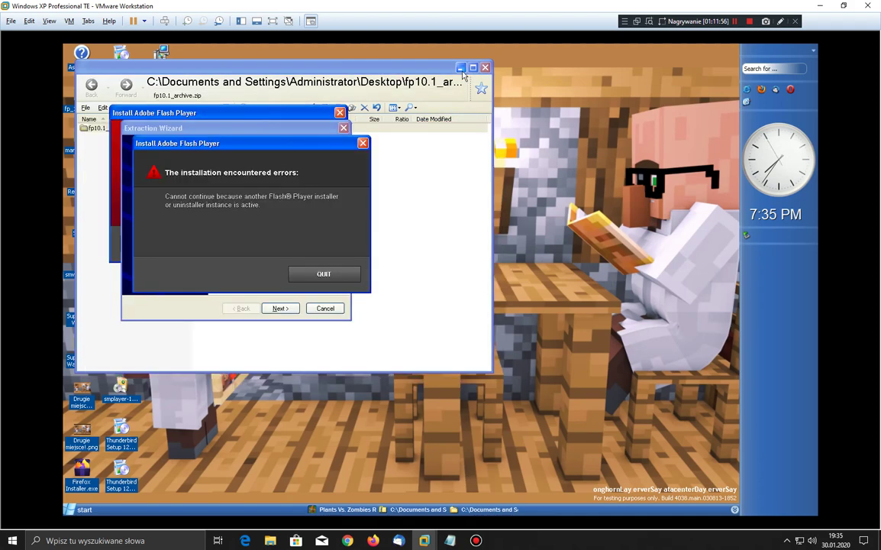
click(176, 100)
click(461, 67)
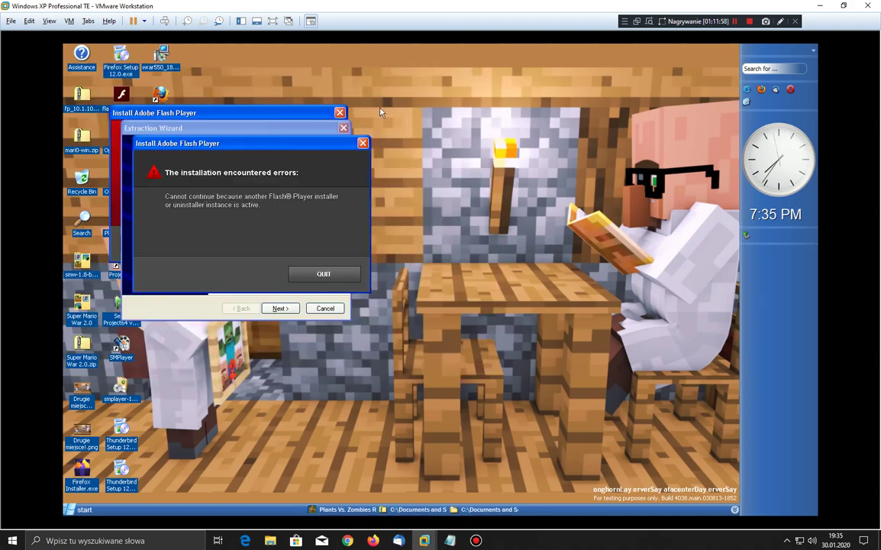
click(221, 126)
click(196, 112)
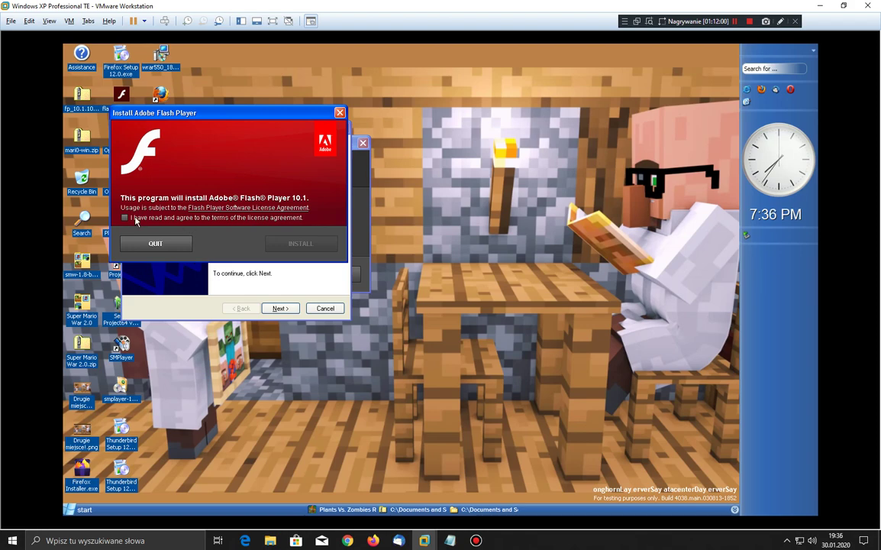
- Install Flash Player 10.1, then close the leftover extraction wizard and error window
click(296, 242)
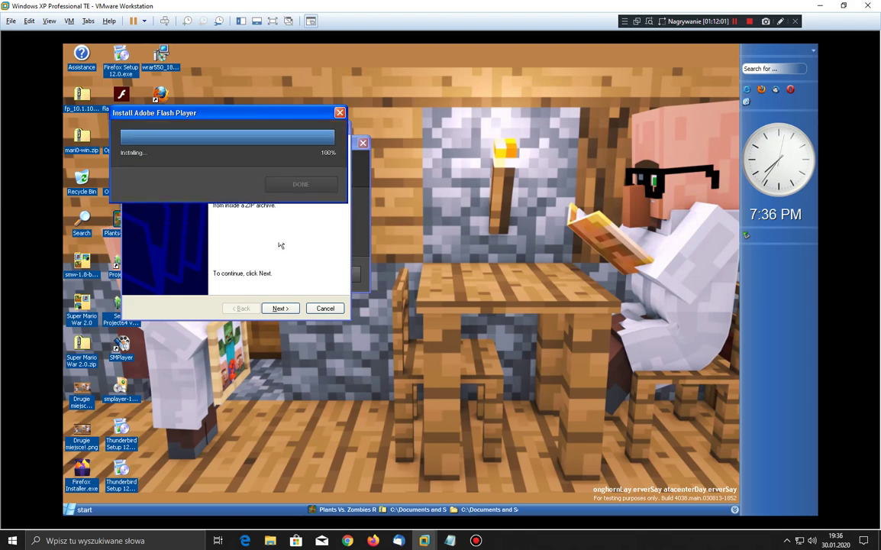
click(301, 188)
click(343, 128)
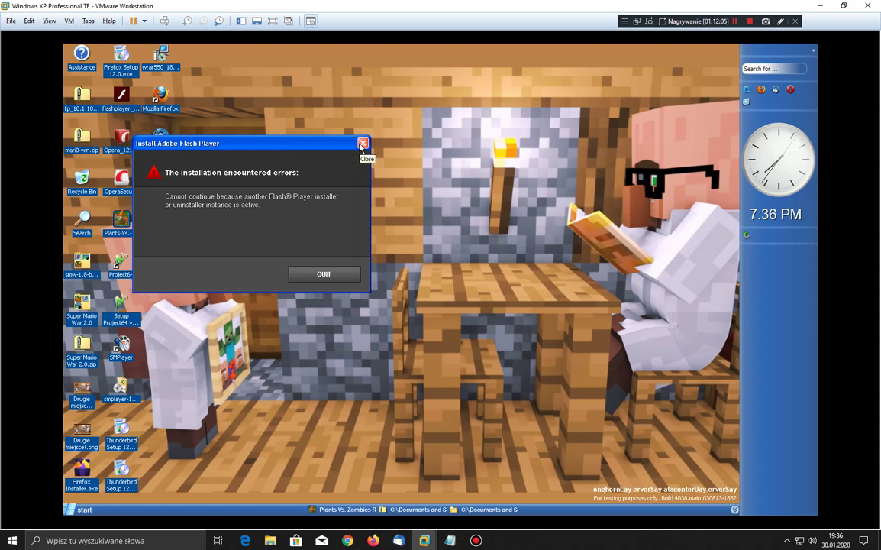
click(362, 145)
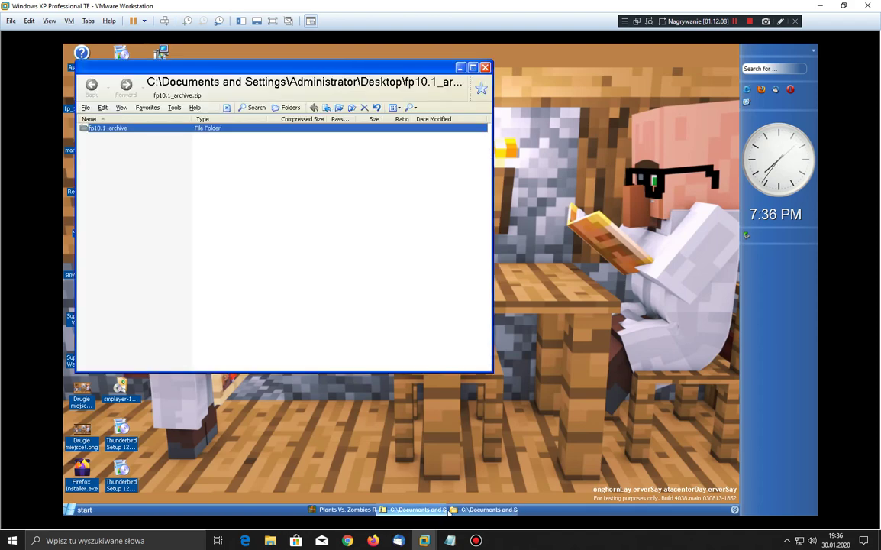
- Close the Flash archive windows and try running mari0_1.6.exe inside mari0-win.zip
click(496, 82)
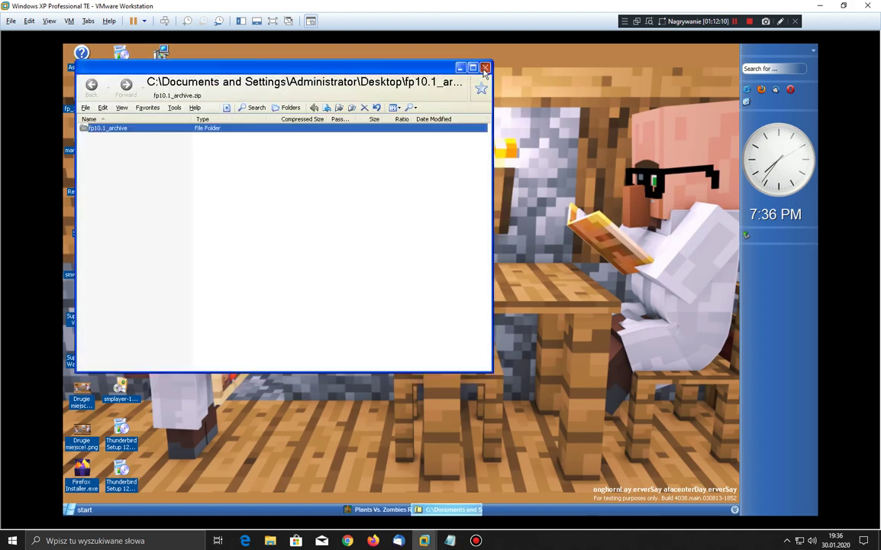
click(485, 68)
double_click(83, 136)
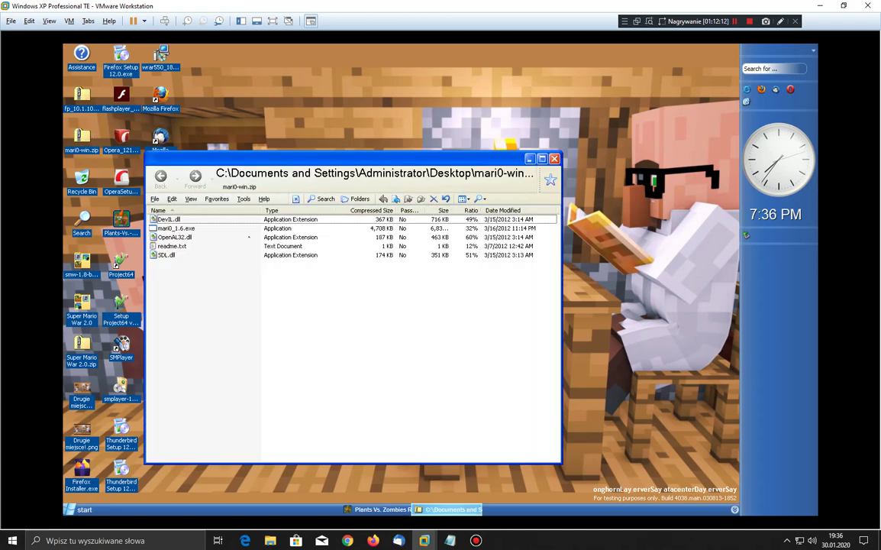
double_click(201, 229)
click(366, 302)
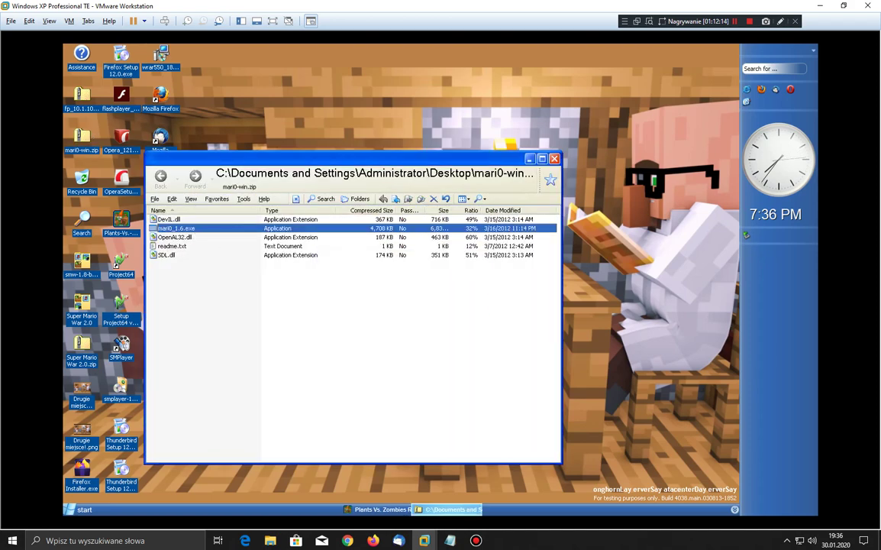
click(388, 310)
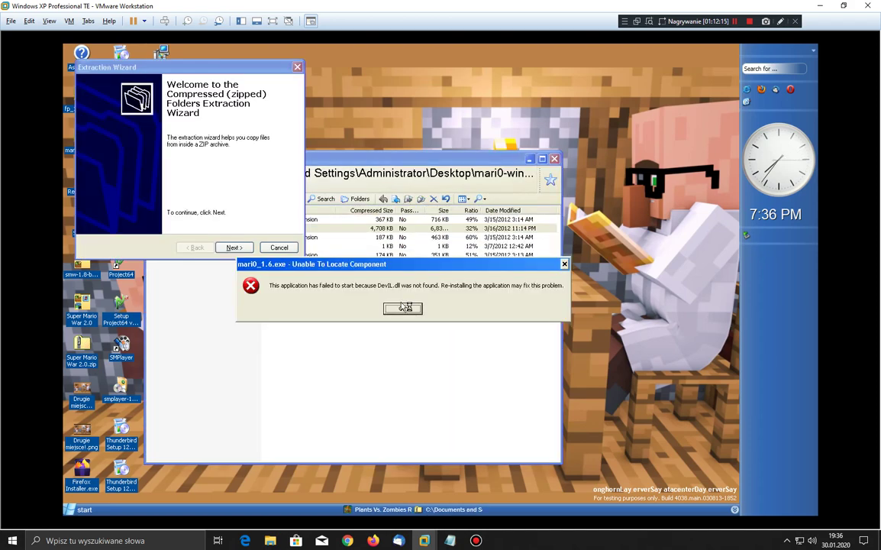
- Extract mari0-win.zip to a mari0-win folder using the Extraction Wizard
click(234, 247)
click(233, 247)
click(233, 247)
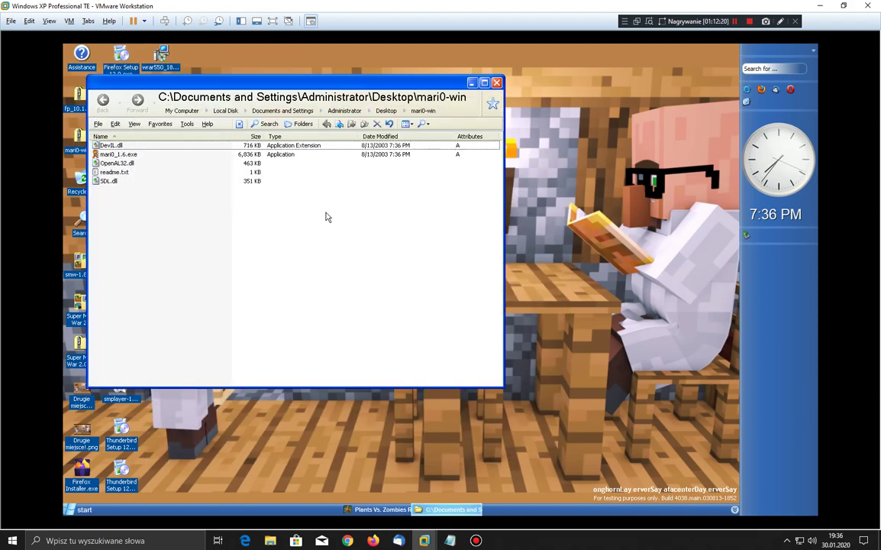
click(129, 148)
click(131, 155)
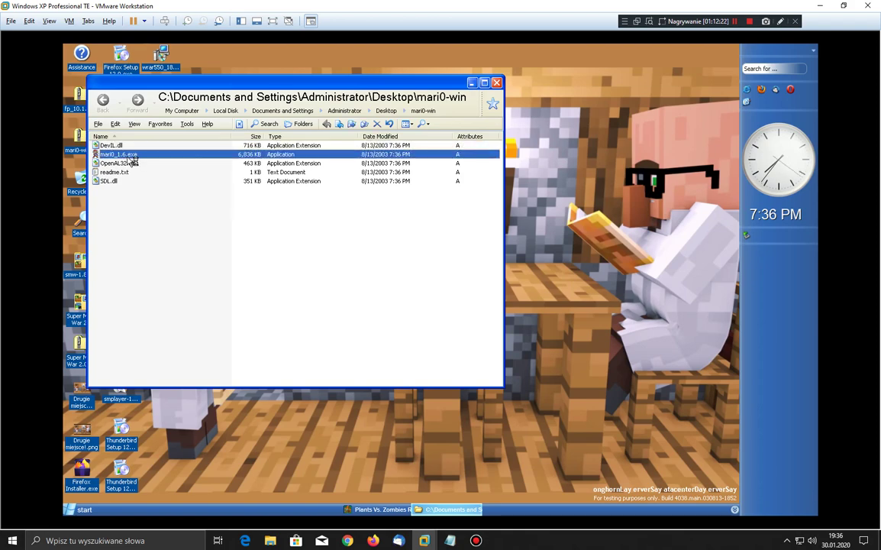
click(497, 82)
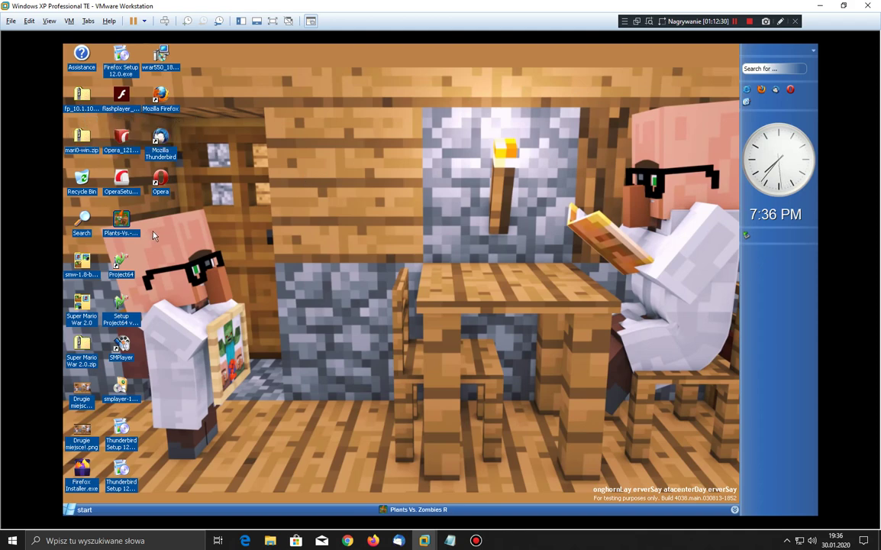
- Refresh the desktop and launch mari0_1.6.exe from the new mari0-win folder
right_click(147, 207)
click(168, 222)
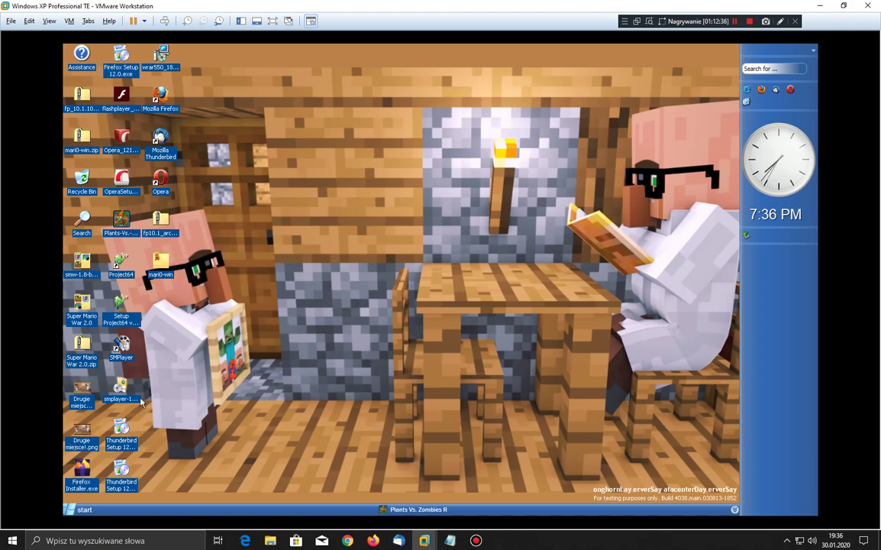
double_click(149, 260)
click(138, 179)
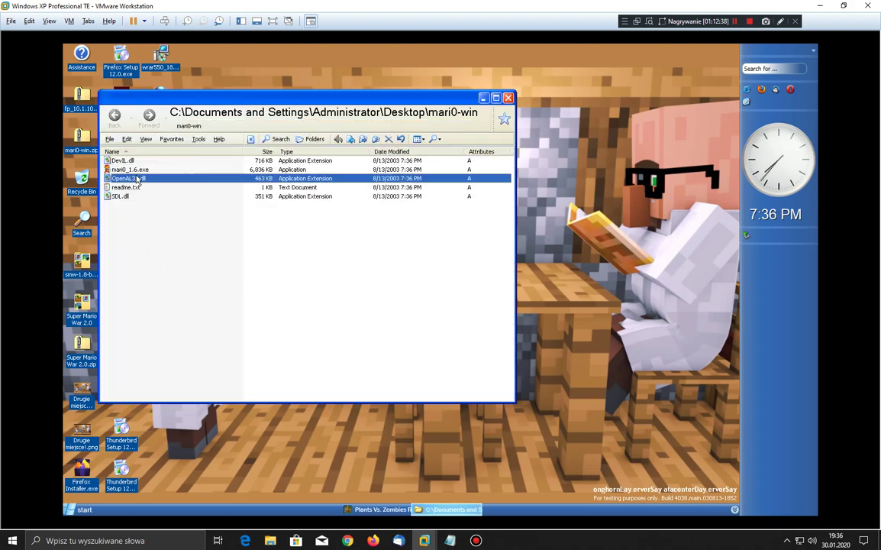
click(141, 170)
double_click(140, 171)
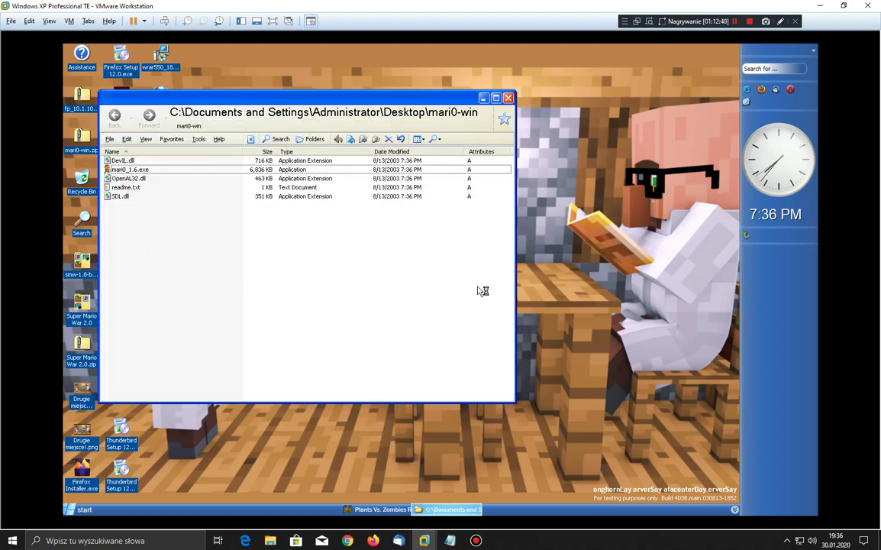
click(509, 98)
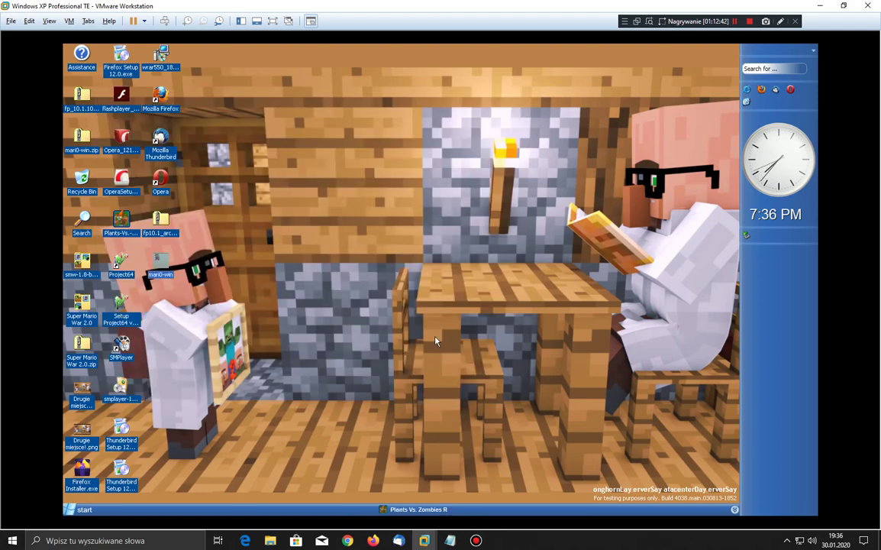
- Close a stray Assistance window and start Outlook Express from All Programs
double_click(82, 57)
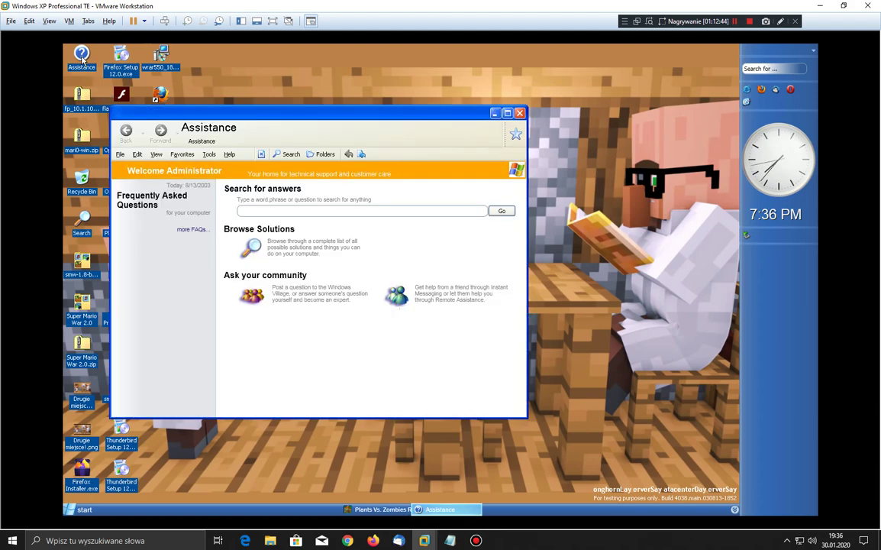
click(519, 113)
click(80, 510)
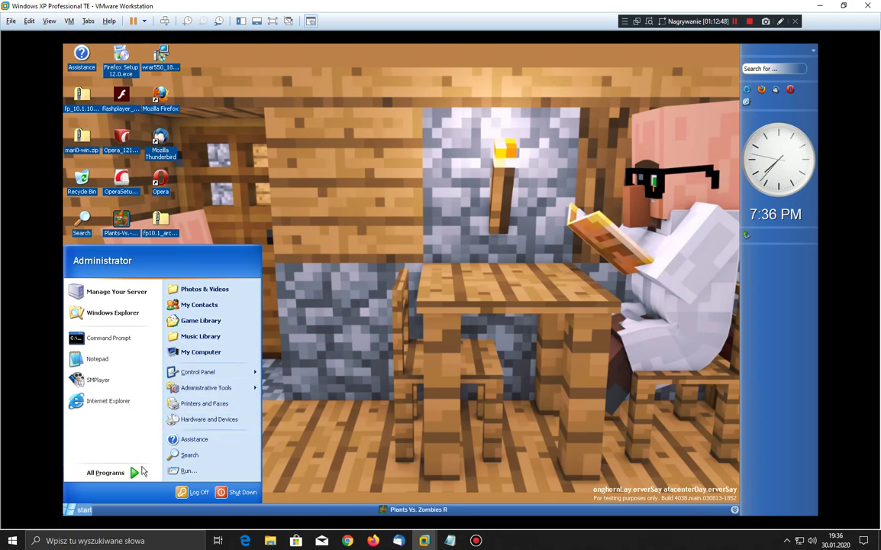
click(107, 473)
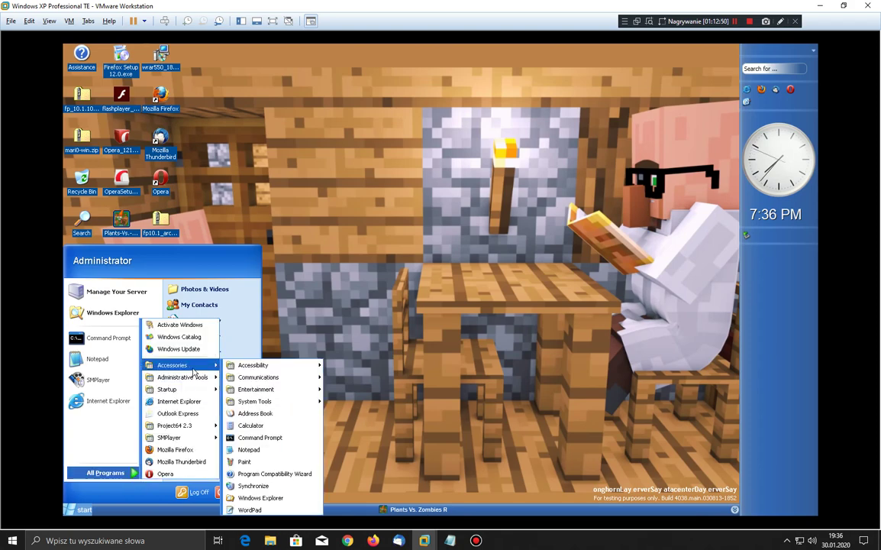
click(183, 416)
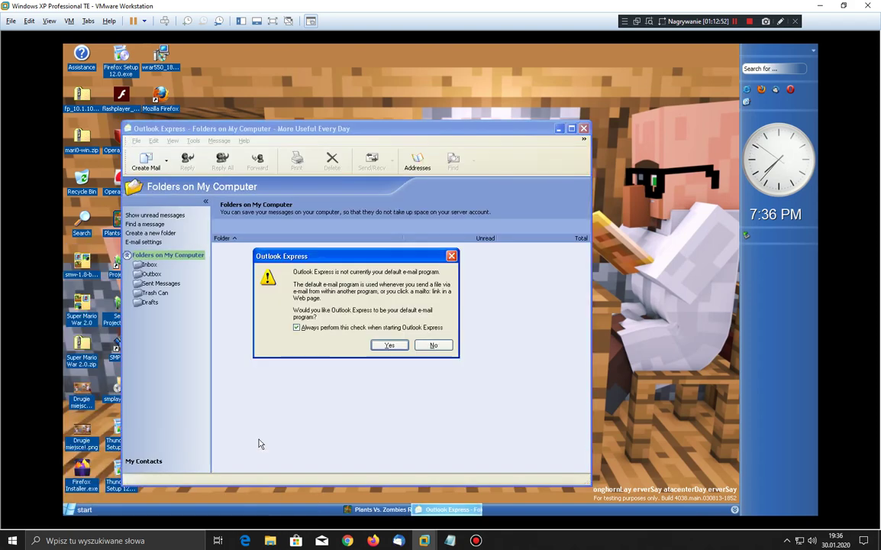
- Decline the default-mail prompt, cancel account setup, and maximize Outlook Express
click(432, 347)
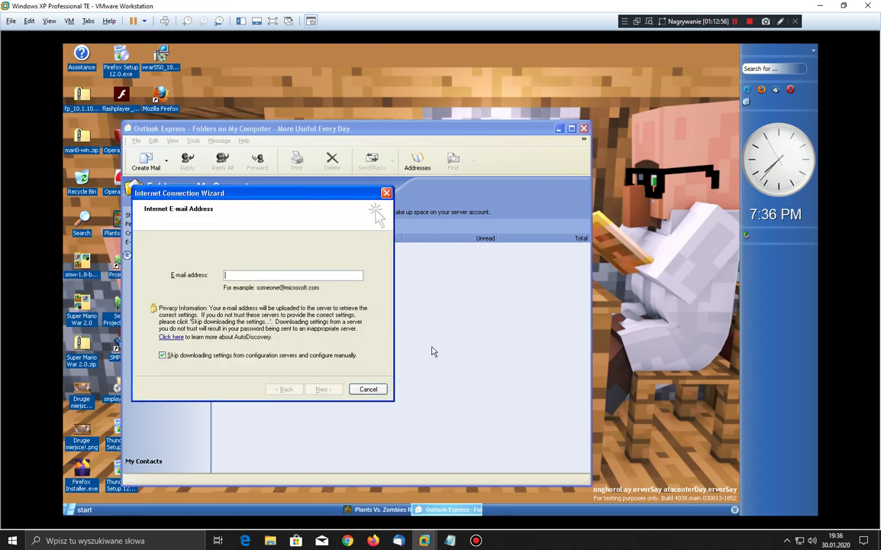
key(Escape)
click(374, 310)
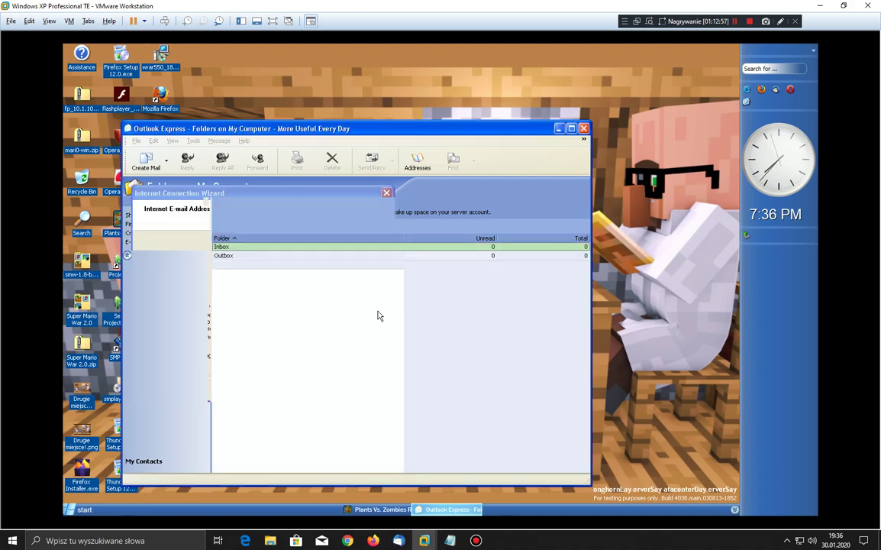
double_click(274, 130)
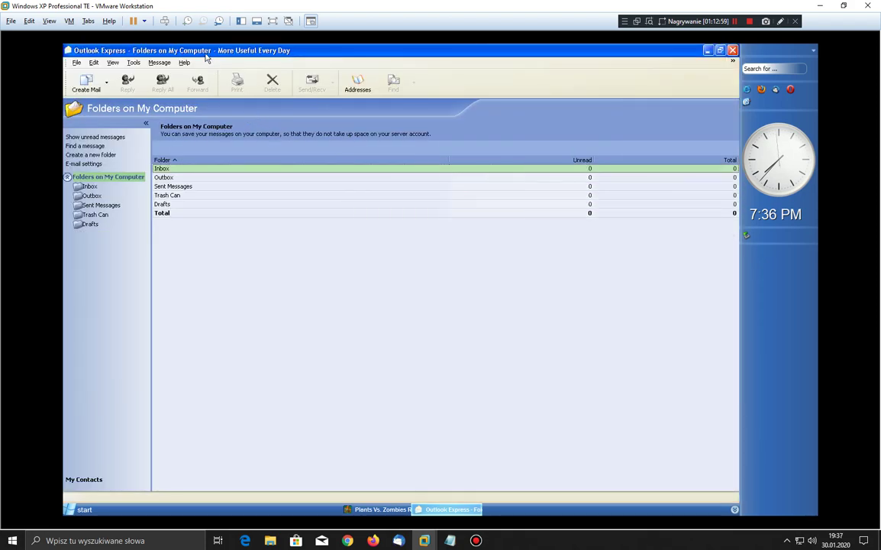
- View the About box showing Outlook Express 7, version 6.05.4038.0, then close it
click(186, 62)
click(184, 100)
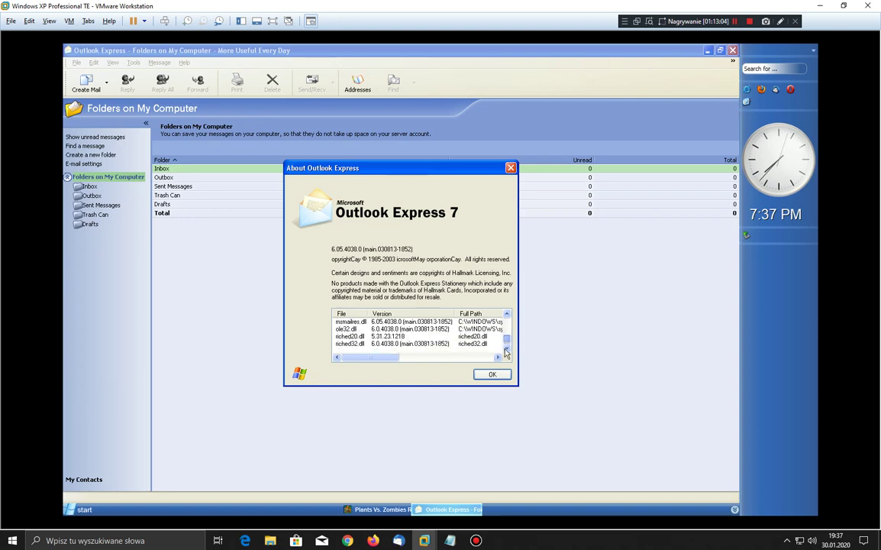
drag(389, 357, 494, 357)
click(510, 346)
scroll(510, 345, up, 3)
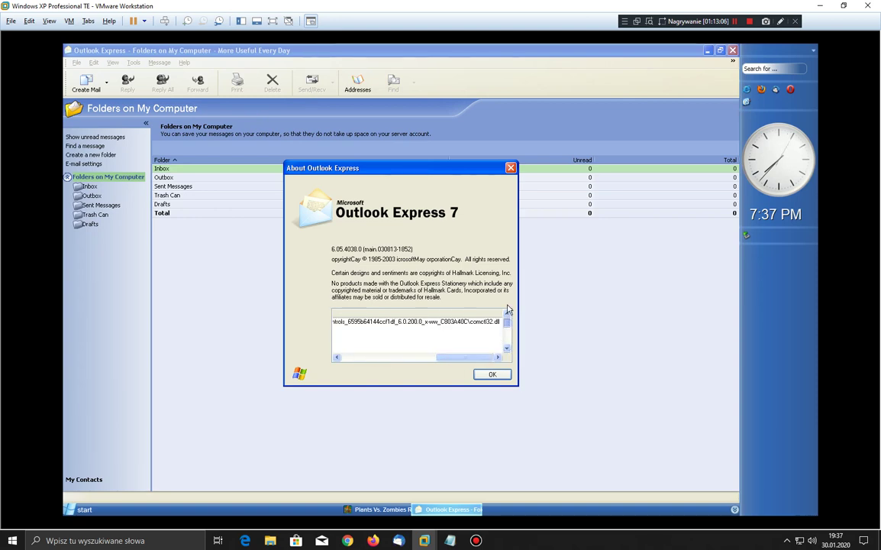
click(337, 358)
click(337, 357)
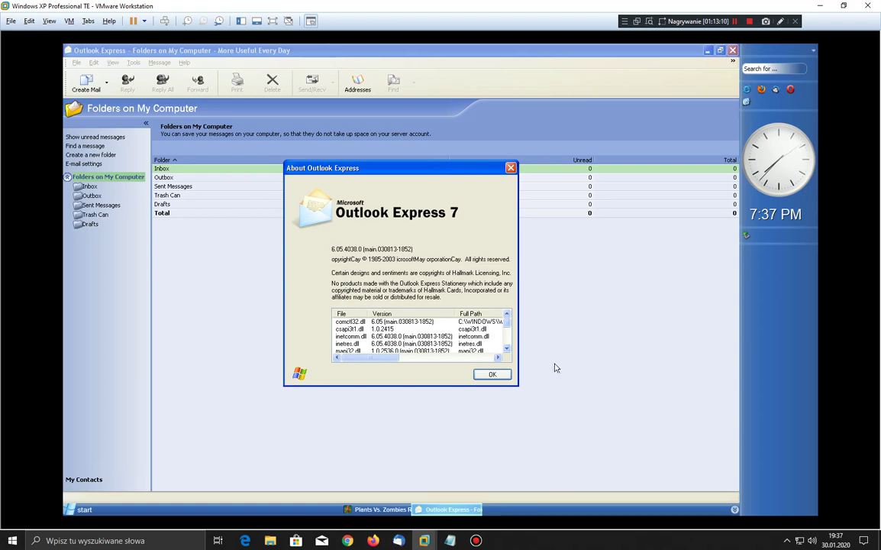
click(493, 374)
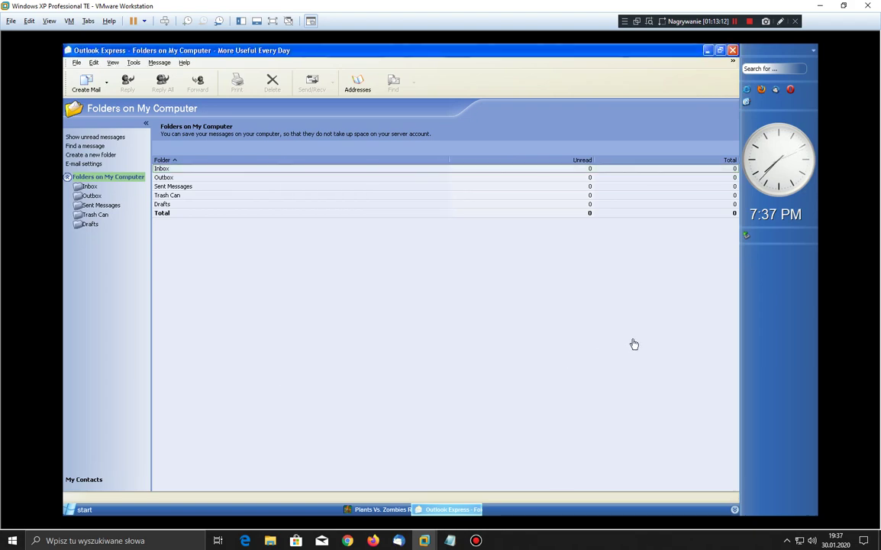
- Close Outlook Express and add the User and People tiles to the Sidebar
click(732, 51)
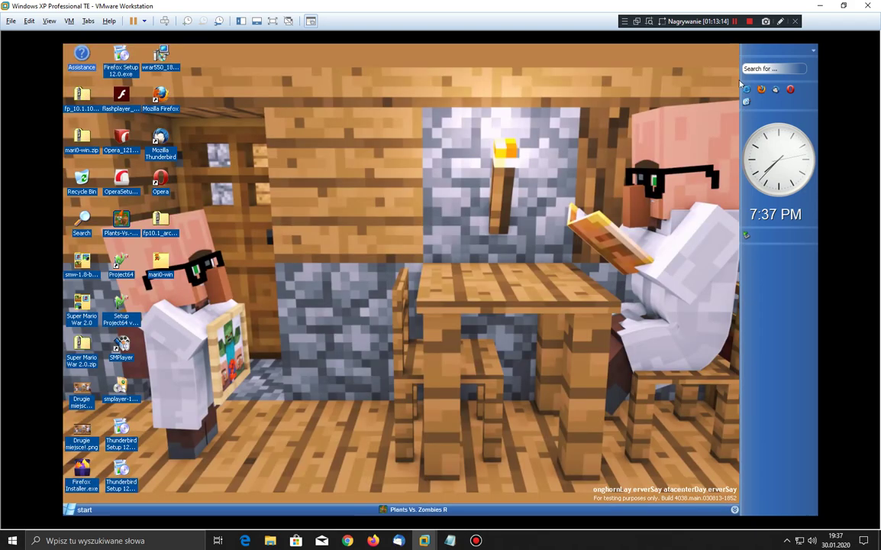
right_click(760, 349)
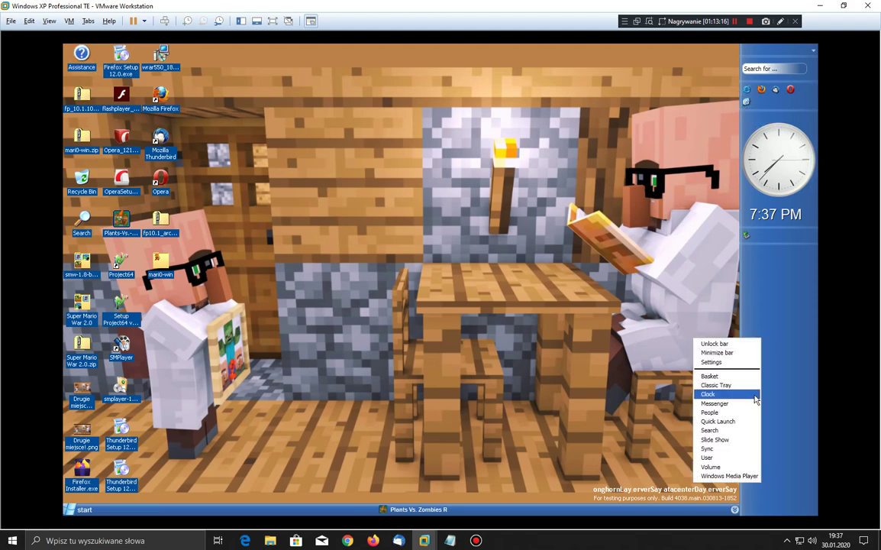
click(714, 457)
right_click(764, 325)
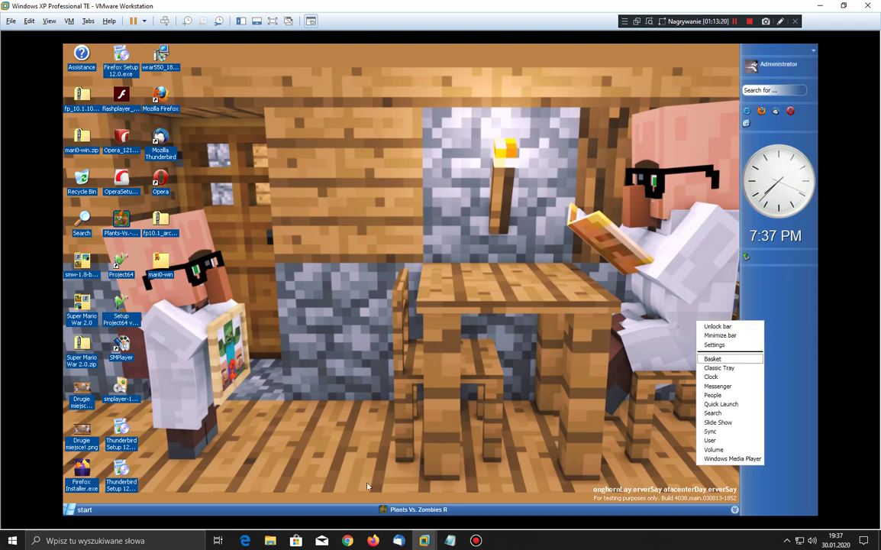
key(super)
right_click(704, 356)
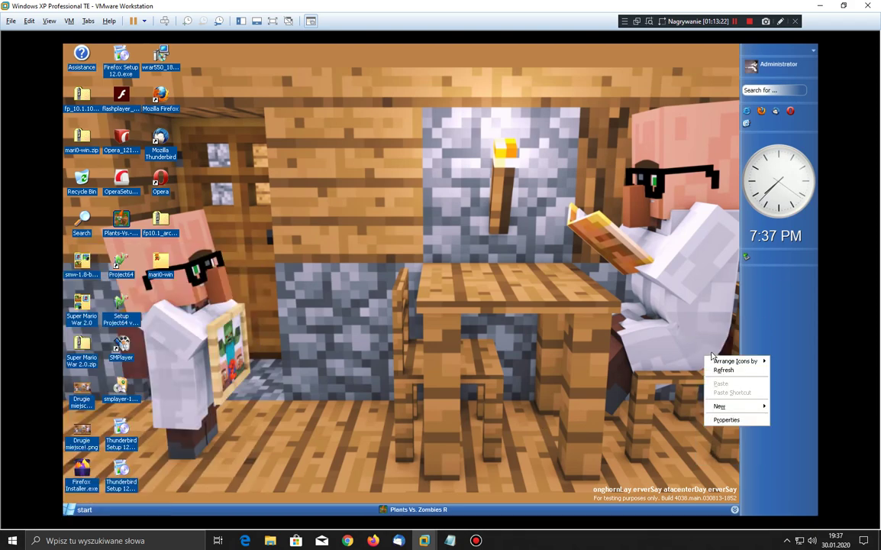
right_click(726, 343)
right_click(750, 337)
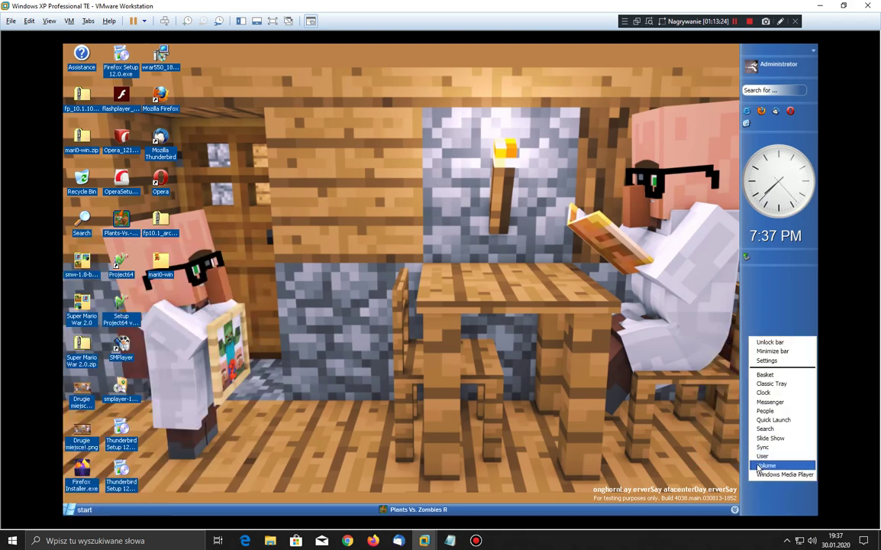
click(763, 436)
right_click(762, 436)
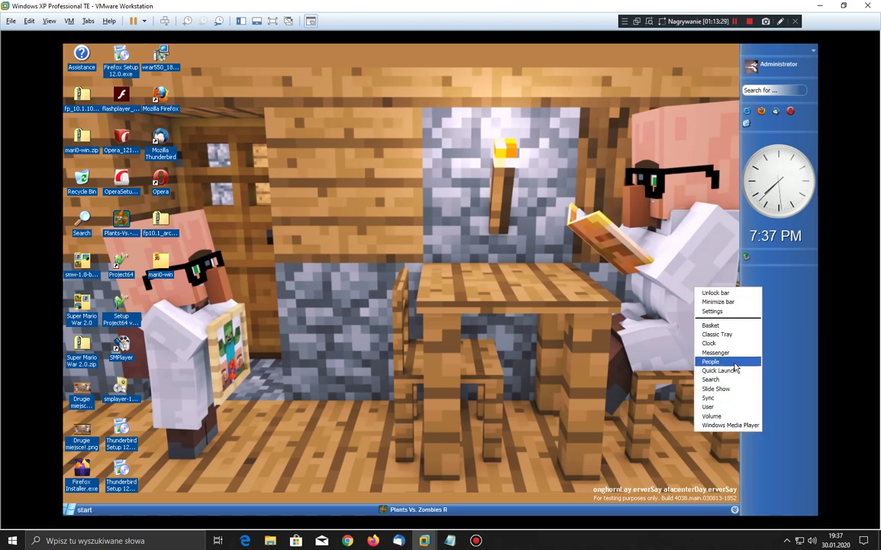
key(Return)
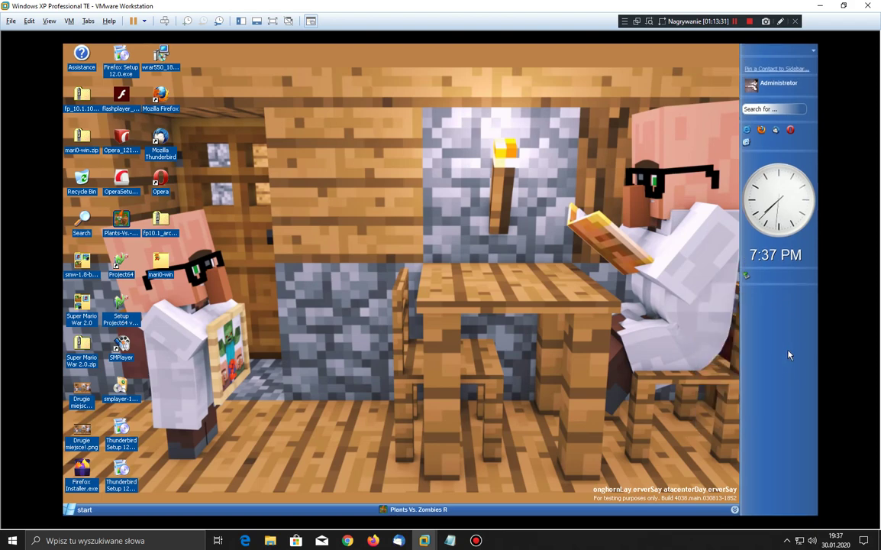
- Add the Messenger, Classic Tray and Basket tiles, shrinking the empty Basket
right_click(788, 354)
click(760, 416)
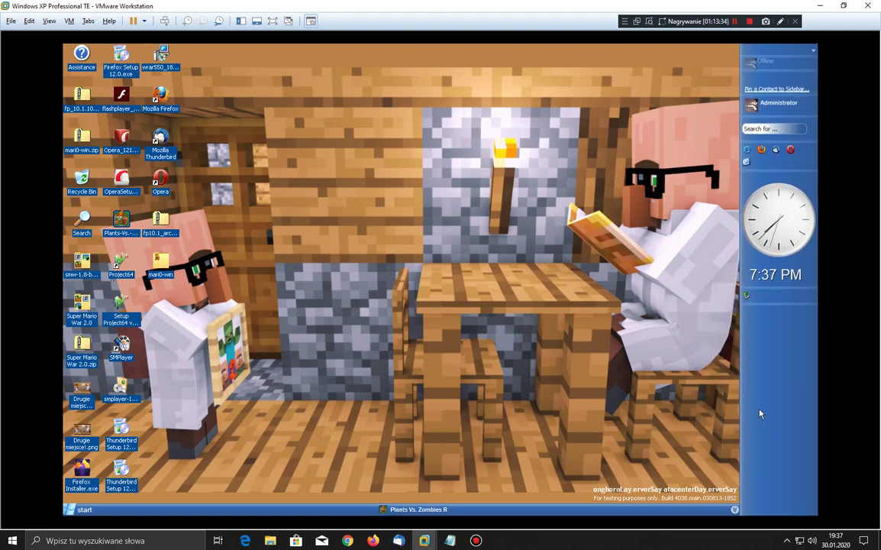
right_click(758, 266)
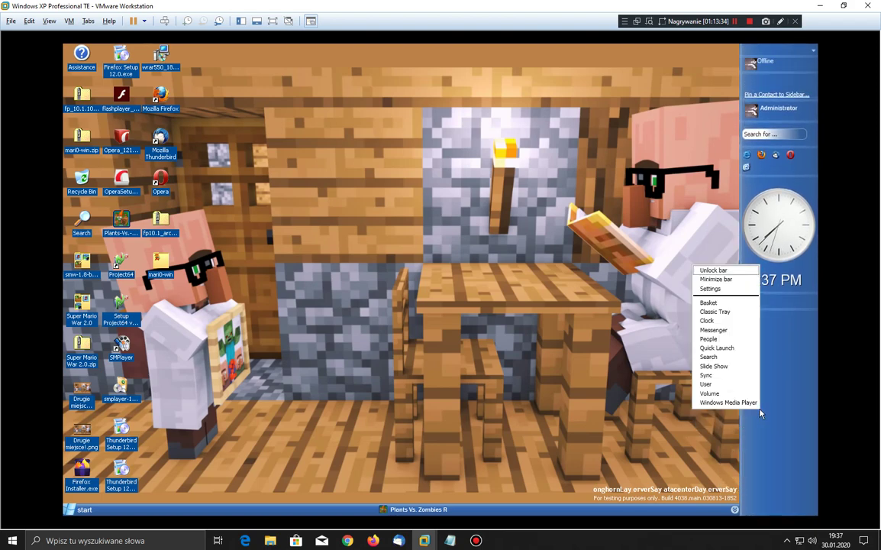
click(738, 315)
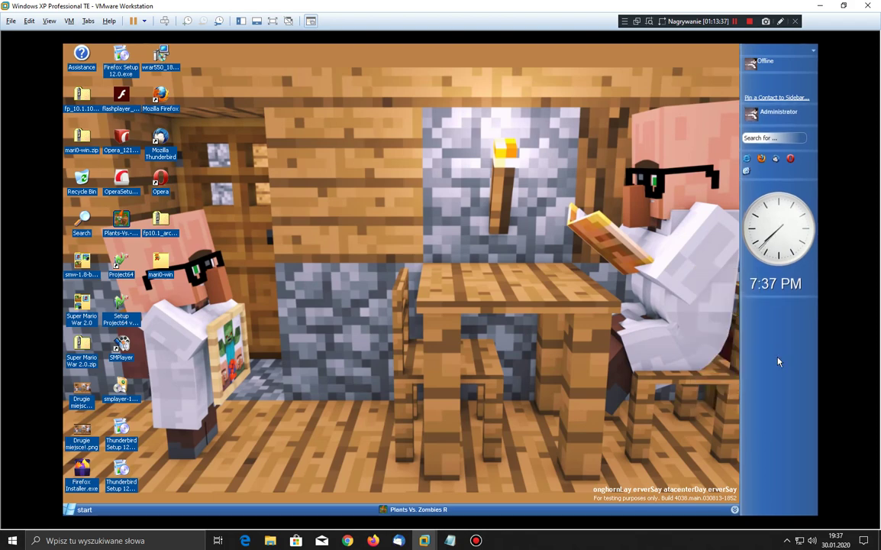
right_click(776, 359)
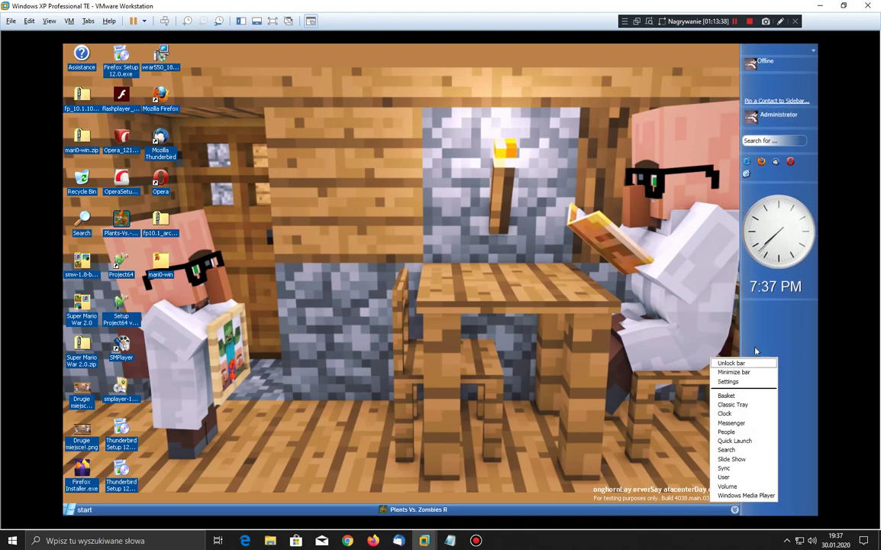
click(727, 396)
drag(787, 150, 791, 128)
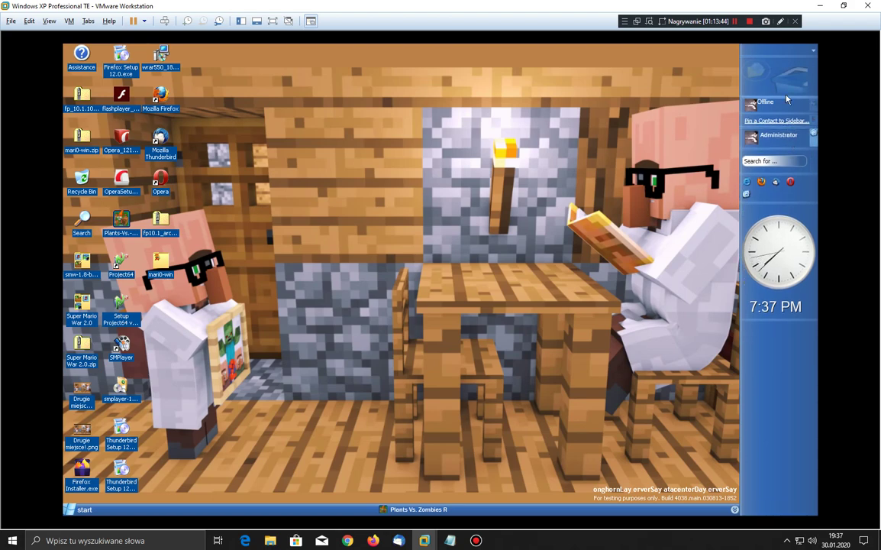
- Add the Sync, Slide Show and Windows Media Player tiles to the Sidebar
right_click(777, 359)
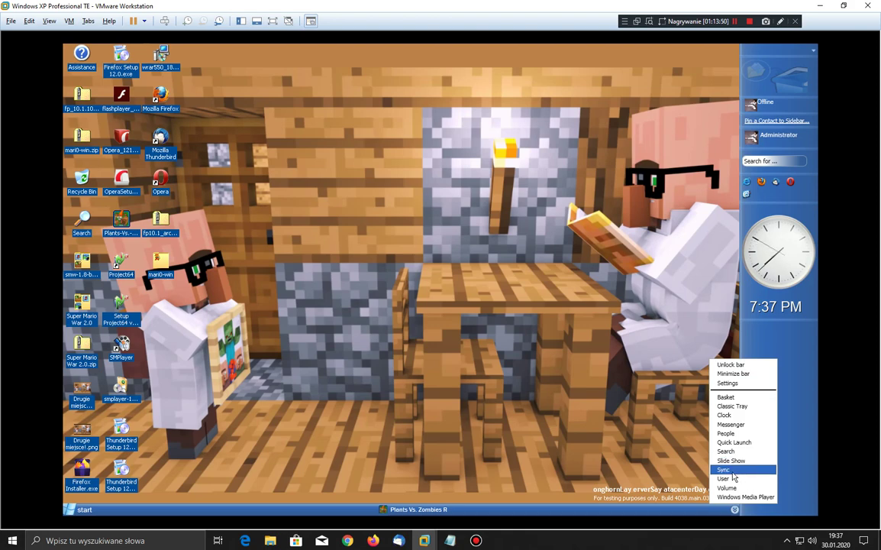
click(731, 470)
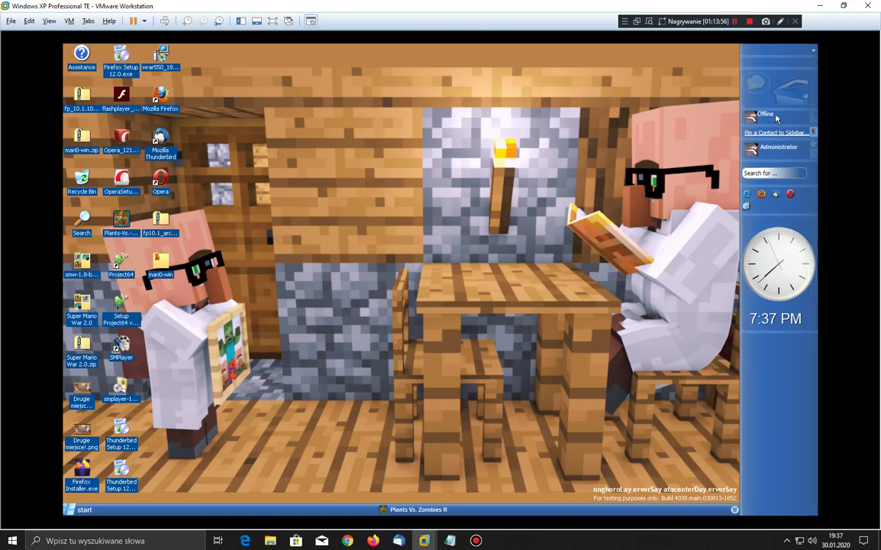
right_click(768, 374)
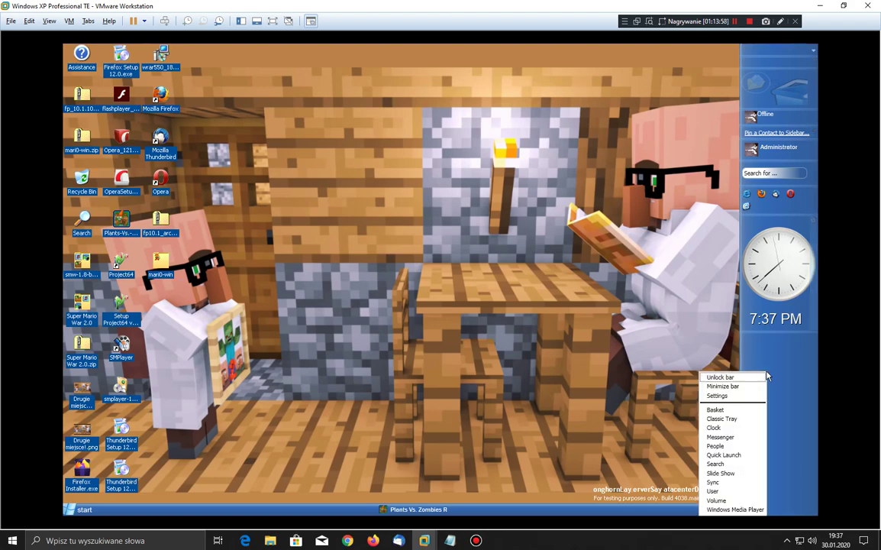
click(758, 474)
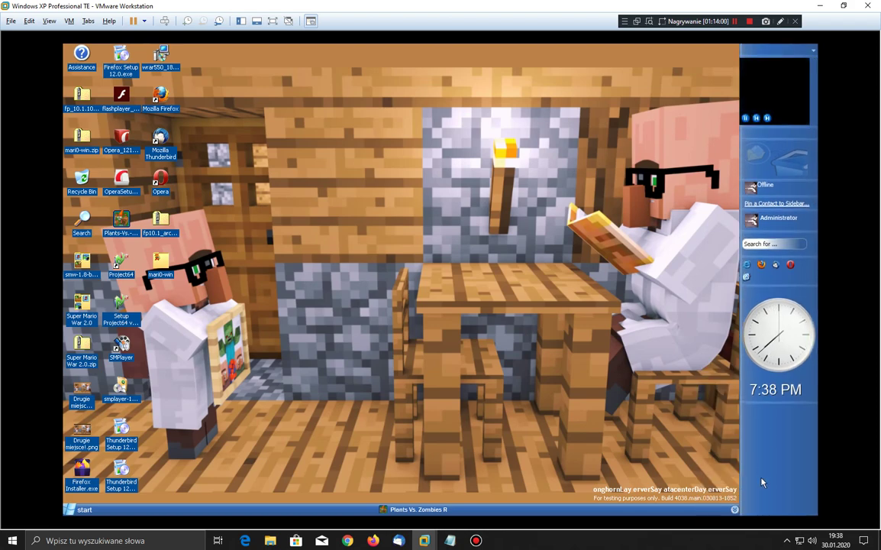
right_click(769, 478)
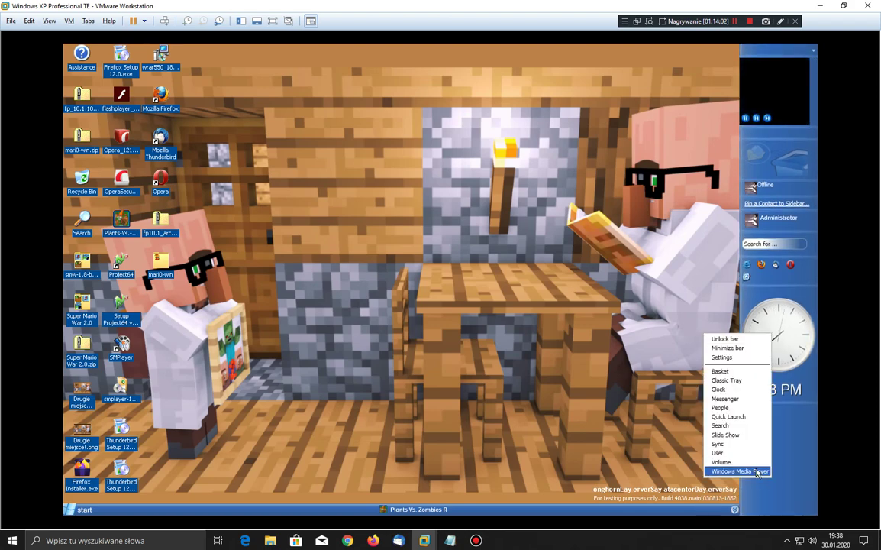
click(758, 472)
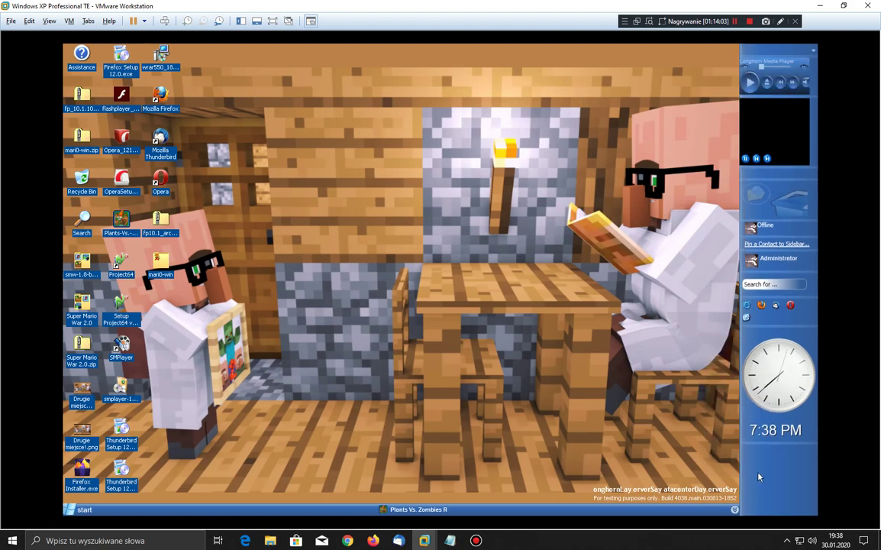
- Remove and re-add the People tile, then move Pin a Contact below Administrator
right_click(763, 491)
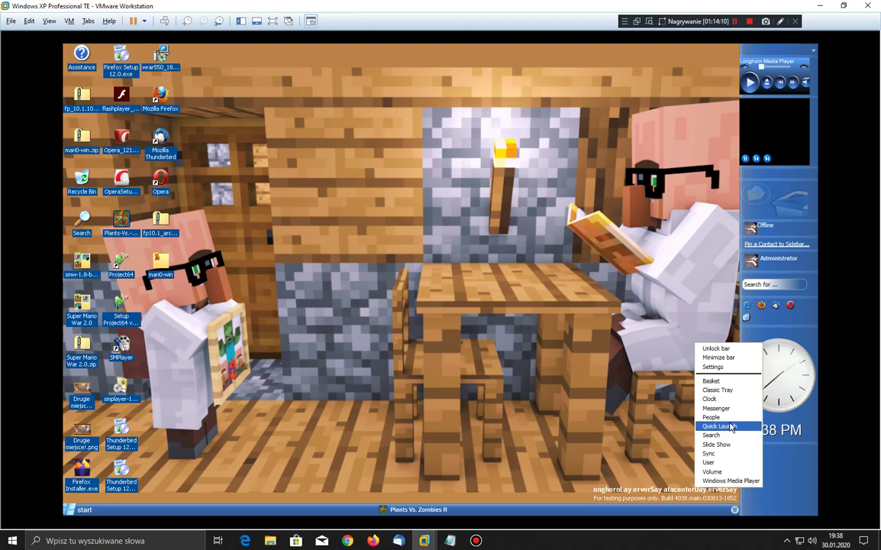
click(727, 417)
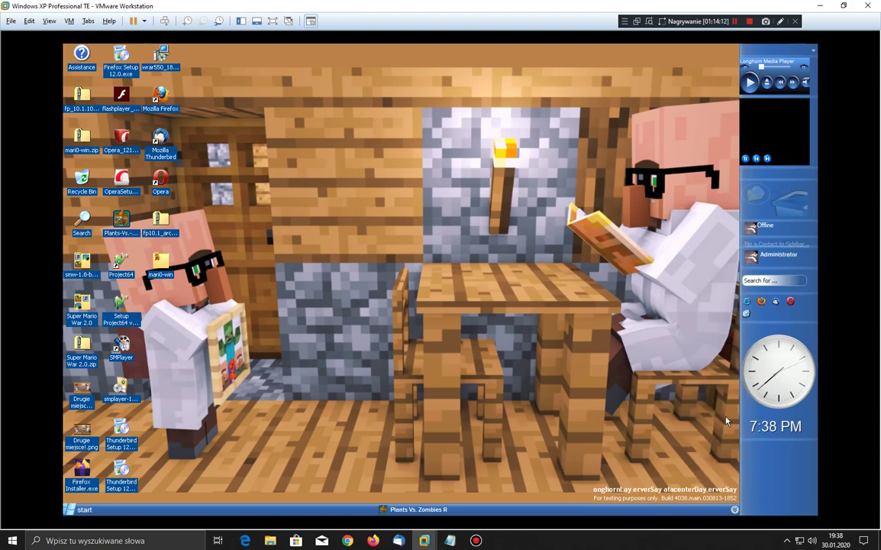
right_click(773, 479)
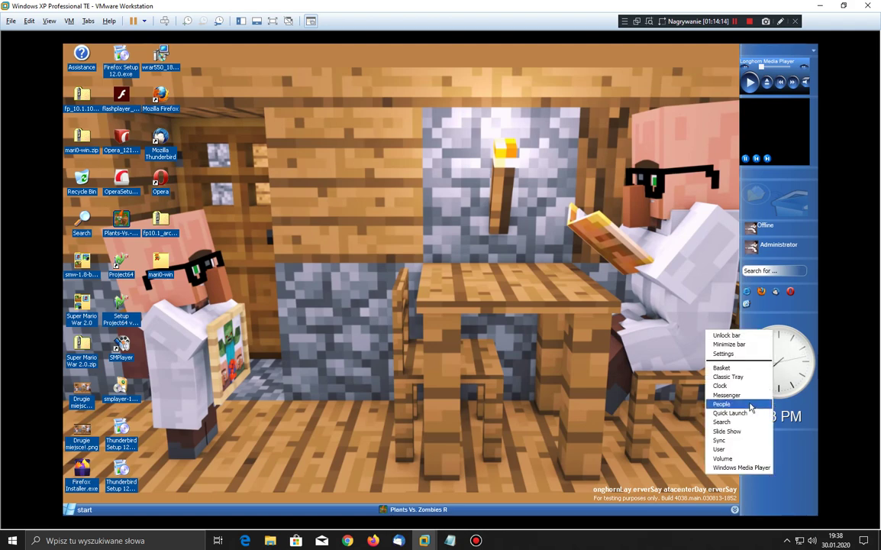
click(758, 407)
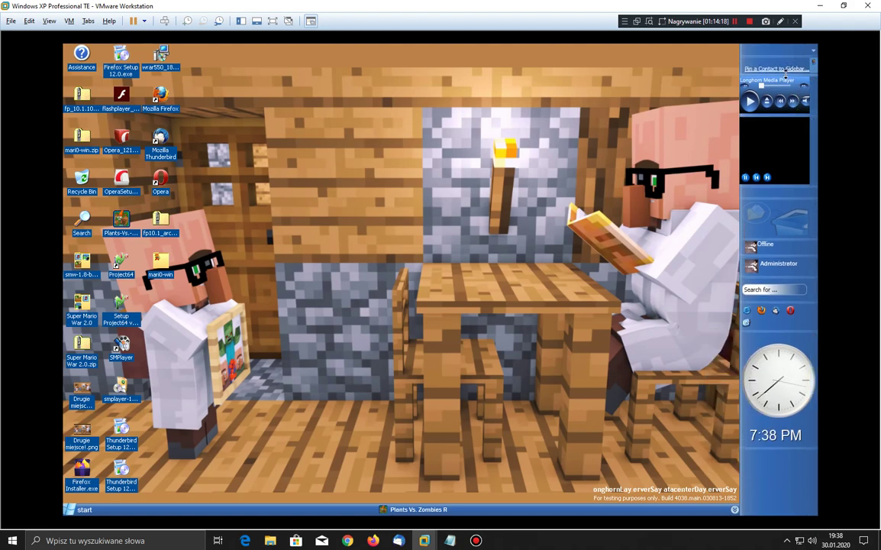
drag(789, 62, 763, 258)
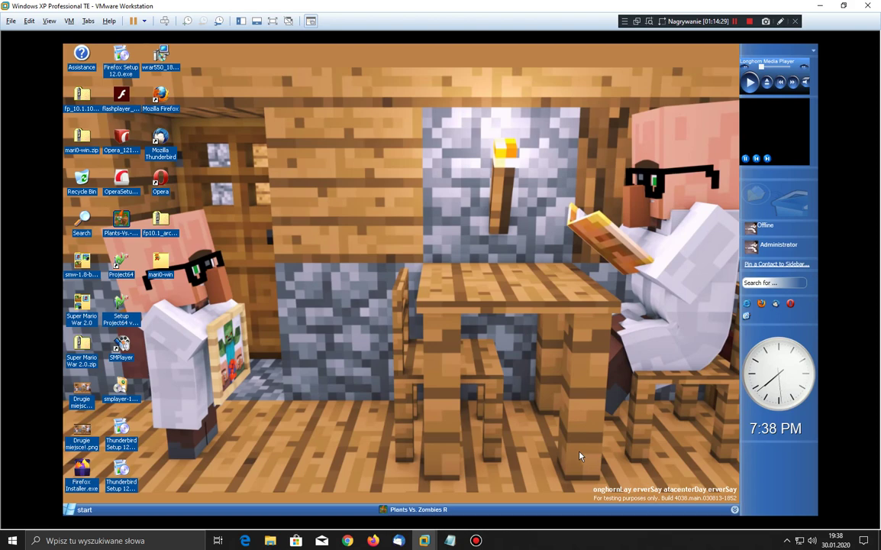
- Try running winmine and winmime.exe from the Run prompt, dismissing the cannot-find errors
click(81, 509)
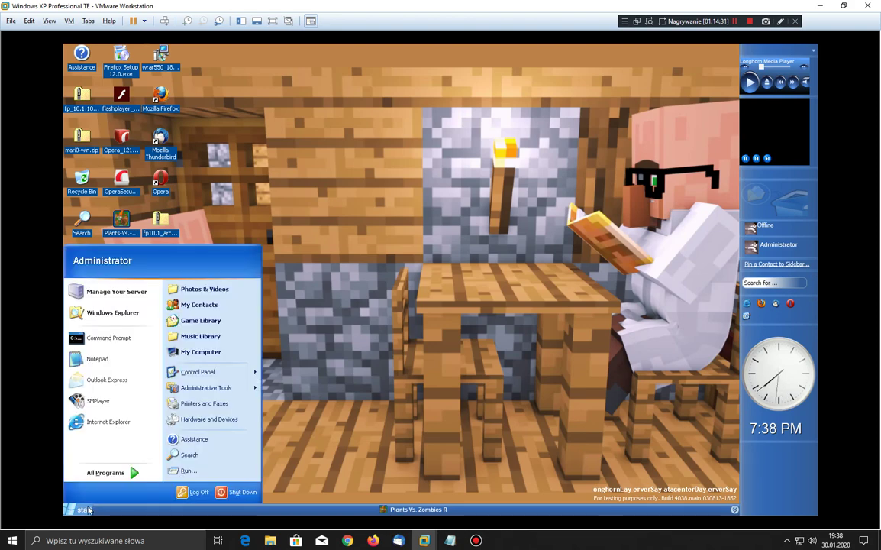
click(115, 472)
mouse_move(205, 363)
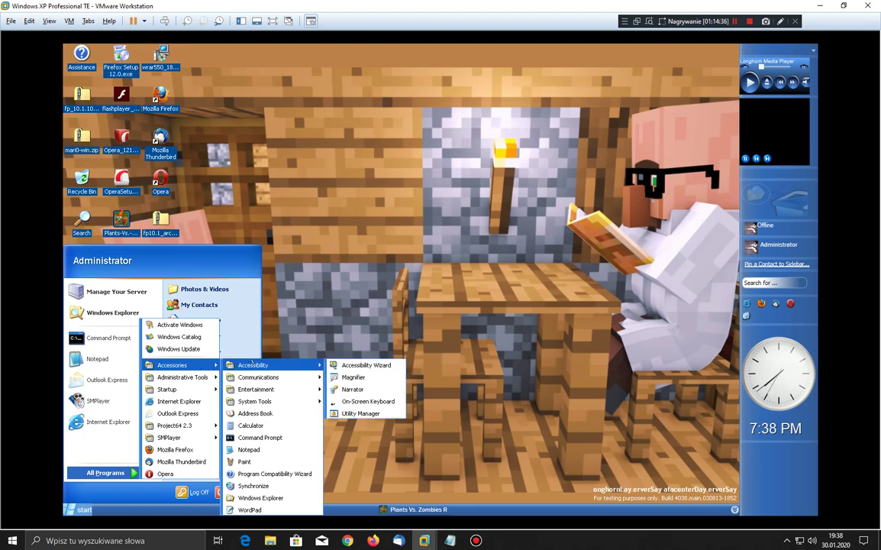
click(337, 330)
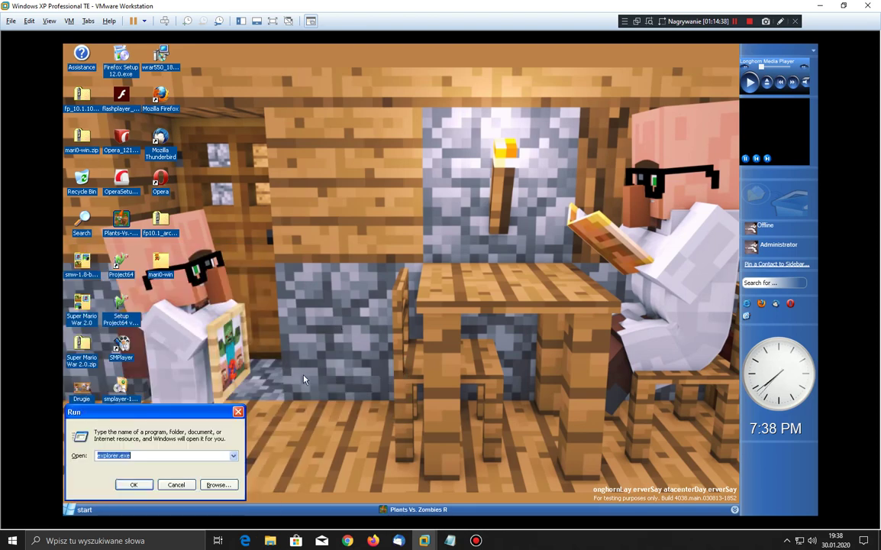
text(winmine)
key(Return)
key(Return)
text(winmime.exe)
key(Return)
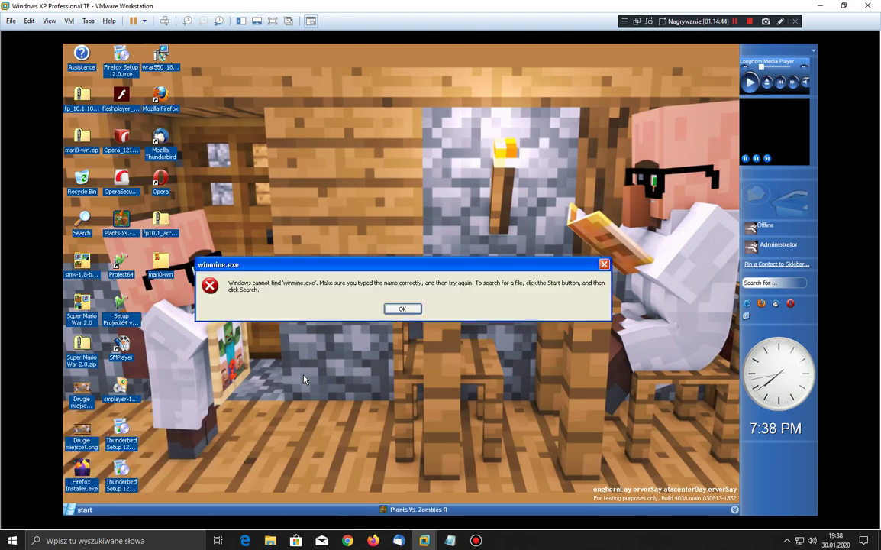
key(Return)
click(237, 411)
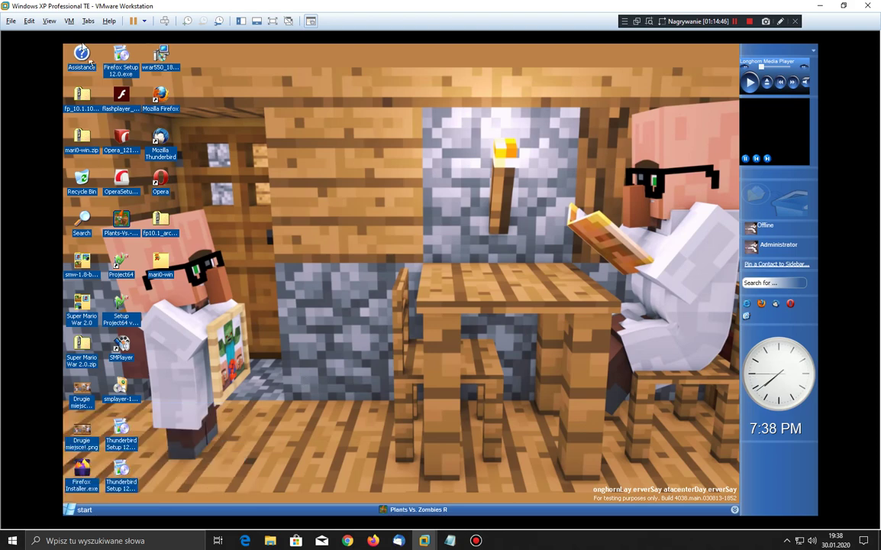
- Open and close the Search window, Recycle Bin and Assistance
double_click(73, 213)
double_click(80, 183)
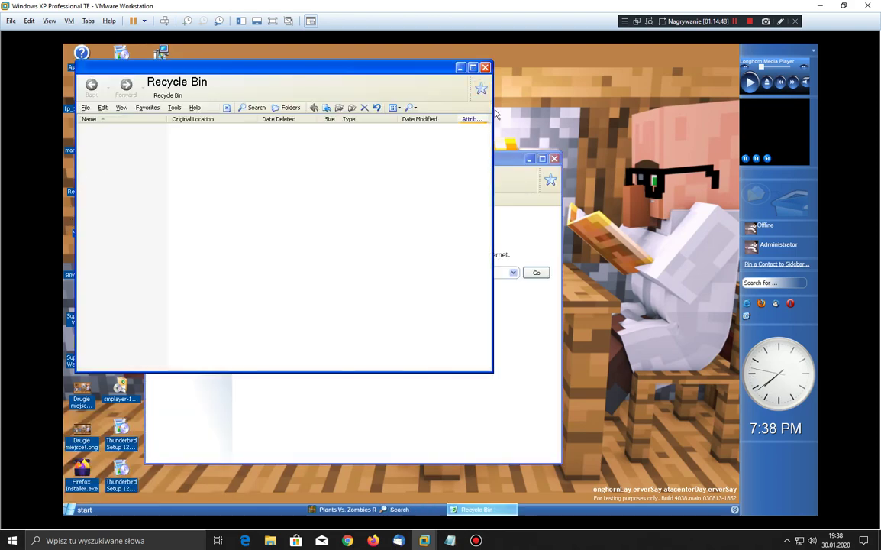
click(489, 69)
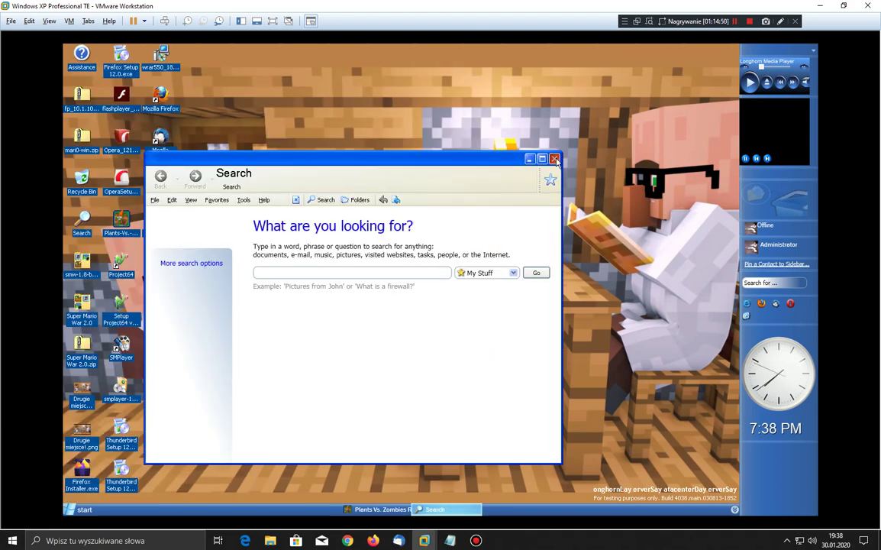
click(554, 159)
double_click(82, 55)
click(517, 112)
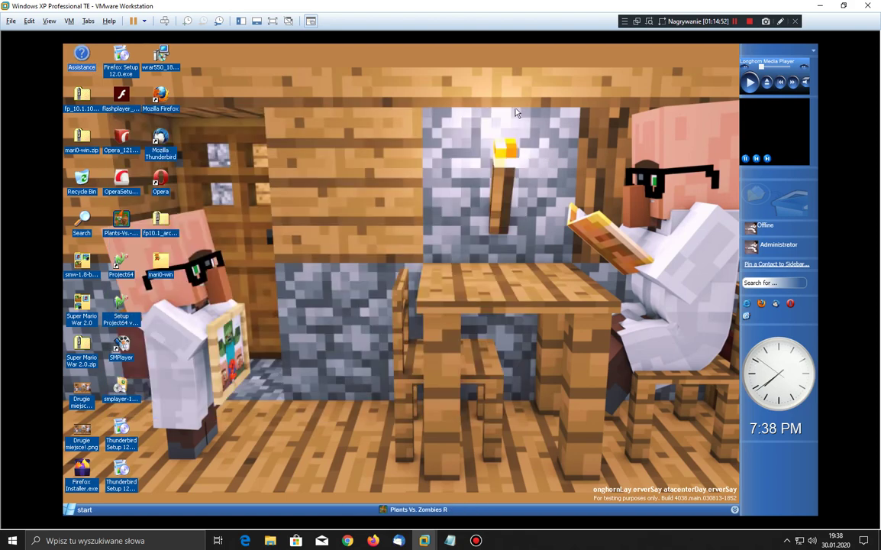
- Open and close Assistance from the Start menu, then show the Control Panel list
key(super)
click(193, 439)
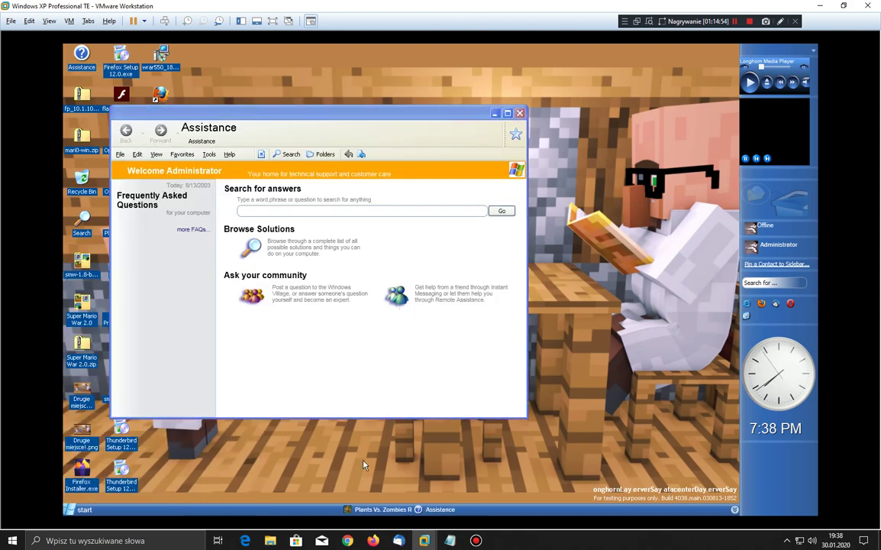
click(519, 112)
key(super)
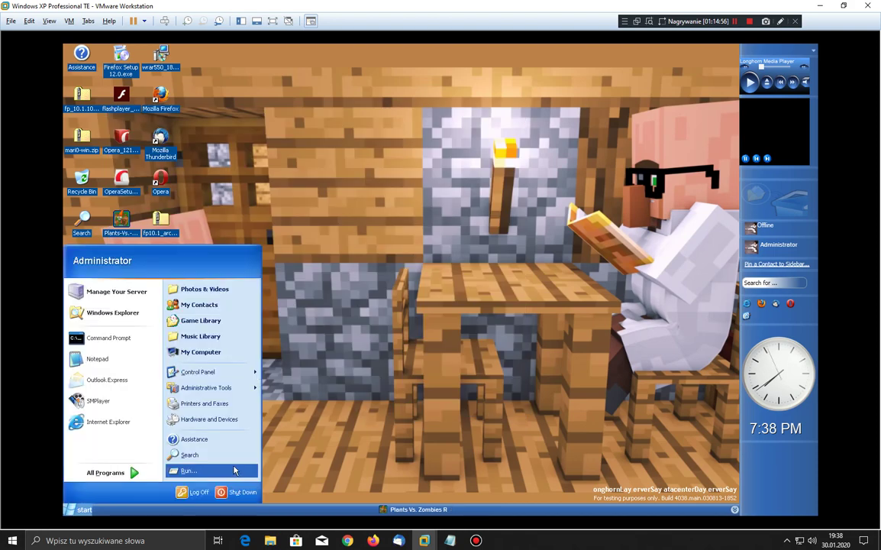
mouse_move(201, 375)
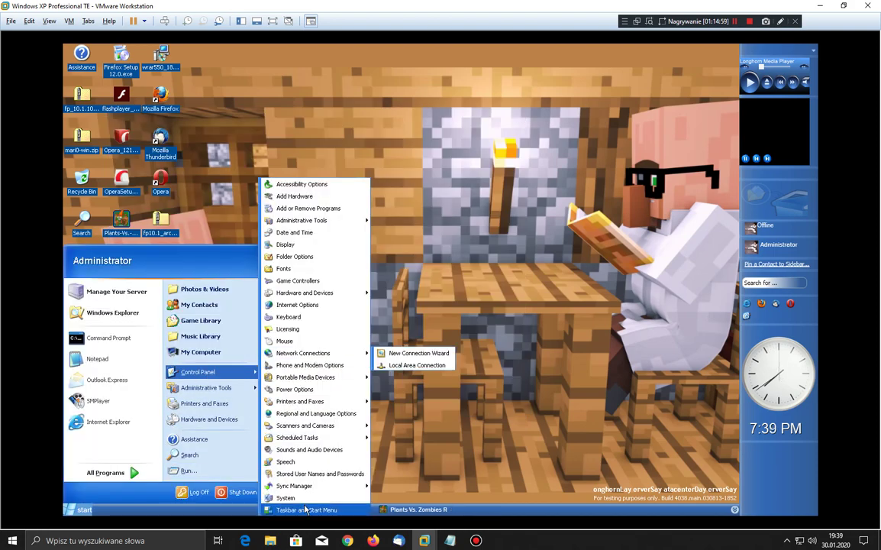
- Turn on the mouse pointer shadow in Mouse properties and close them
click(290, 341)
right_click(475, 509)
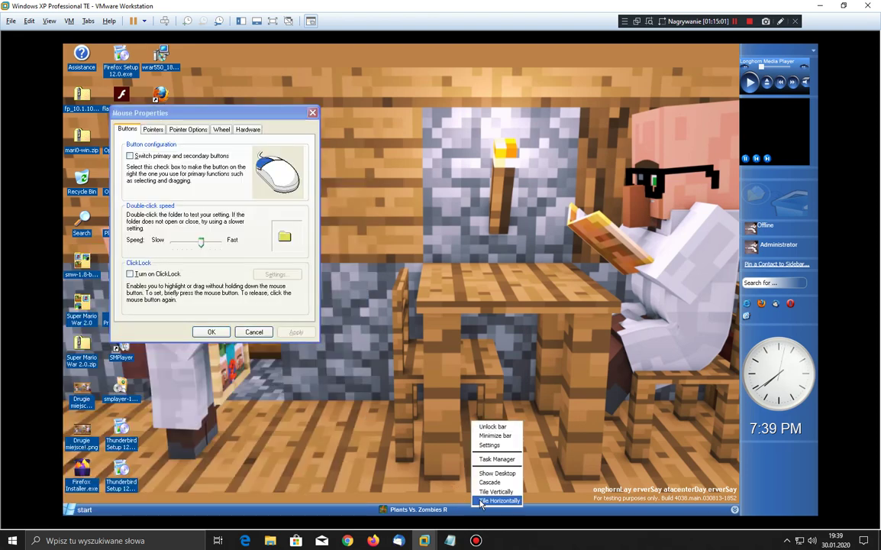
click(491, 445)
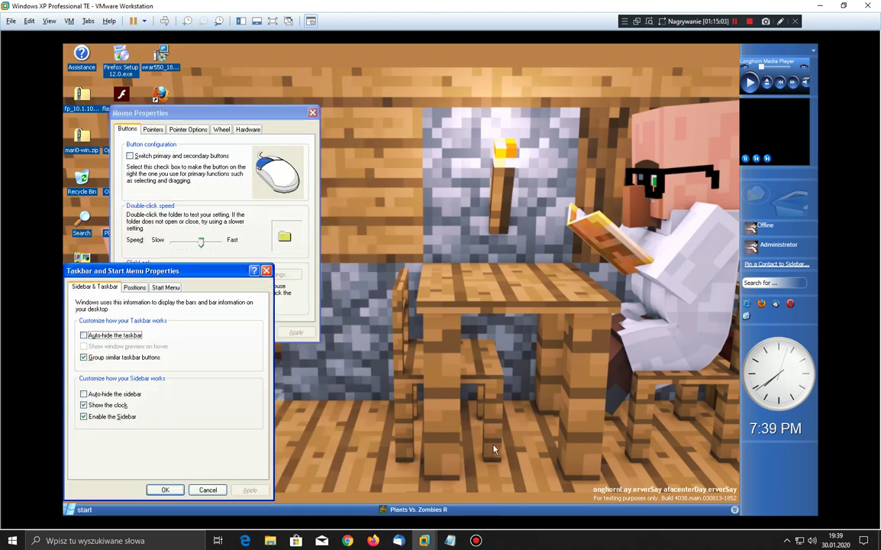
click(151, 113)
click(153, 129)
click(177, 130)
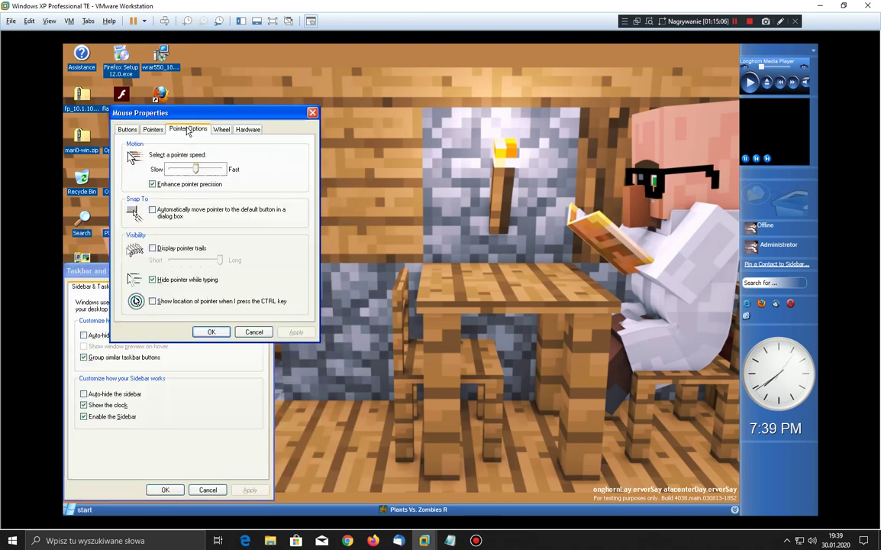
click(152, 129)
click(126, 306)
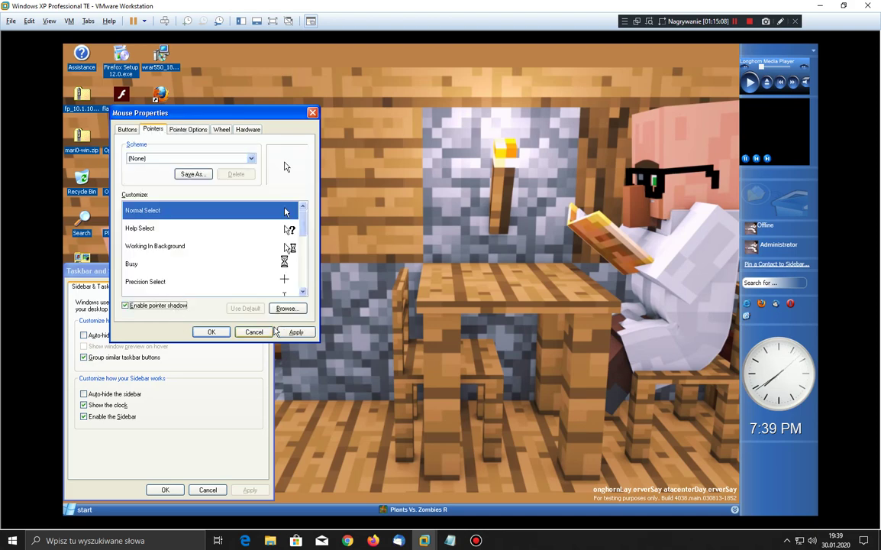
click(226, 335)
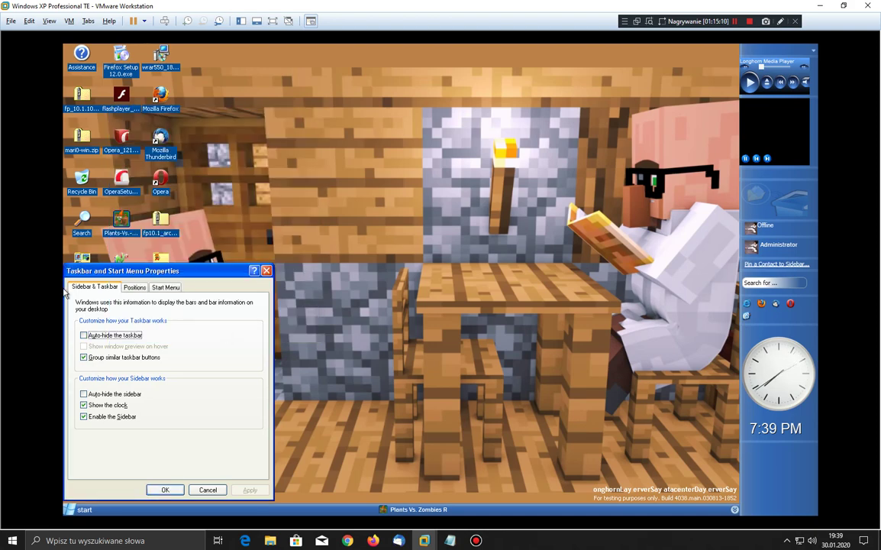
- Try the classic Start menu style, then switch back to the standard Start menu
click(135, 287)
click(165, 287)
click(131, 287)
click(115, 288)
click(165, 287)
click(78, 445)
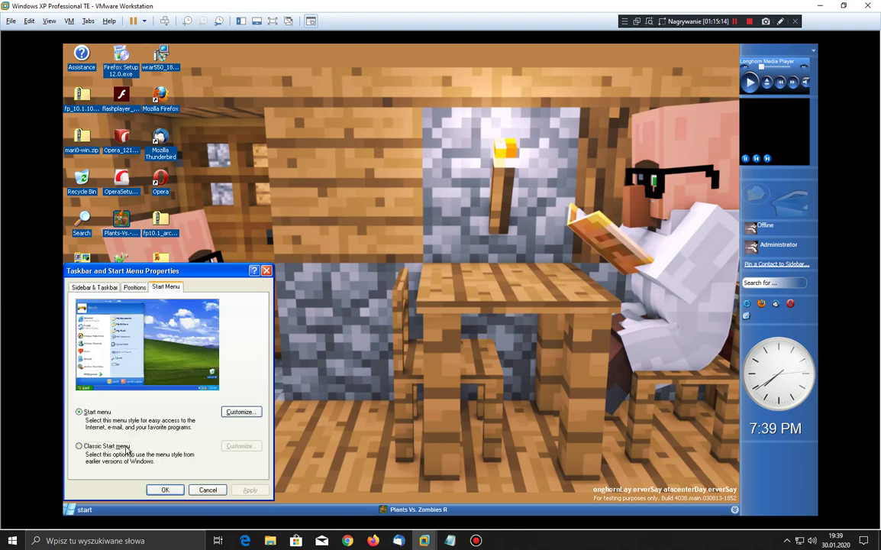
click(239, 446)
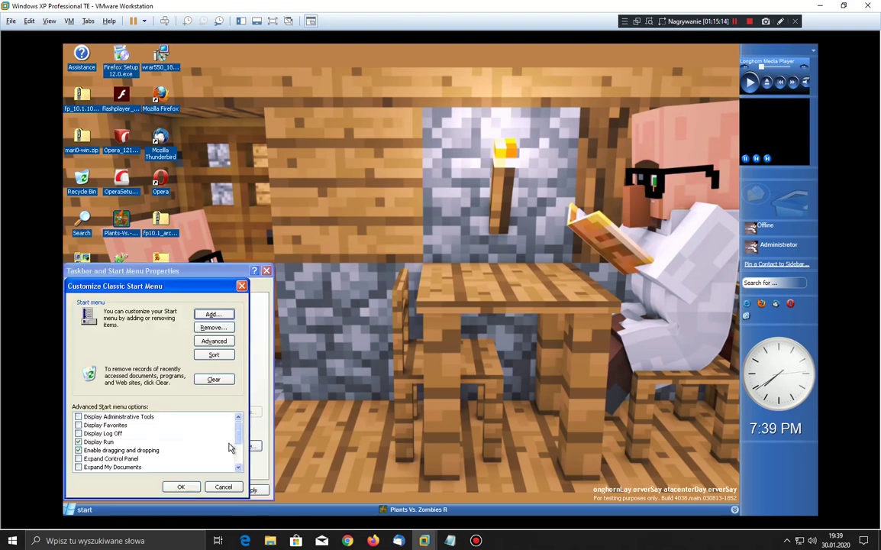
click(241, 286)
click(88, 413)
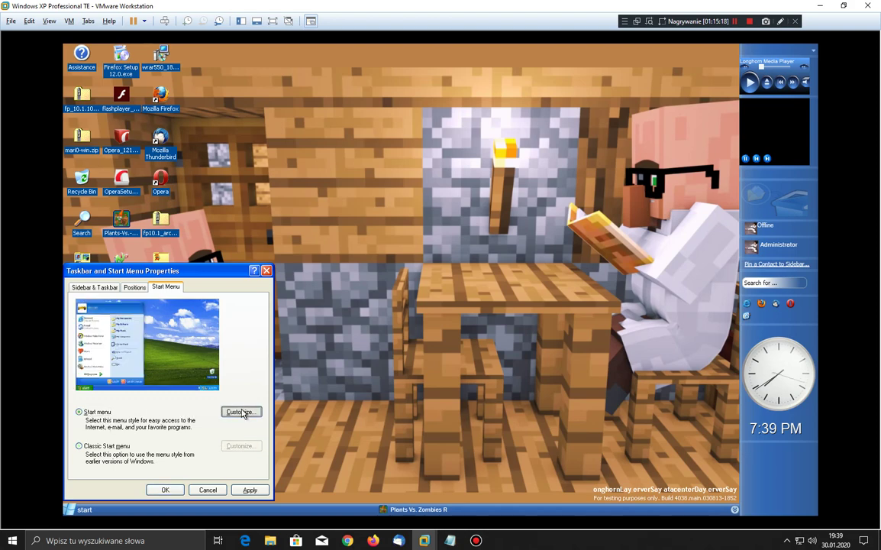
click(239, 412)
click(253, 252)
- Uncheck 'Enable the Sidebar' on the Sidebar & Taskbar tab, apply, and close
click(95, 287)
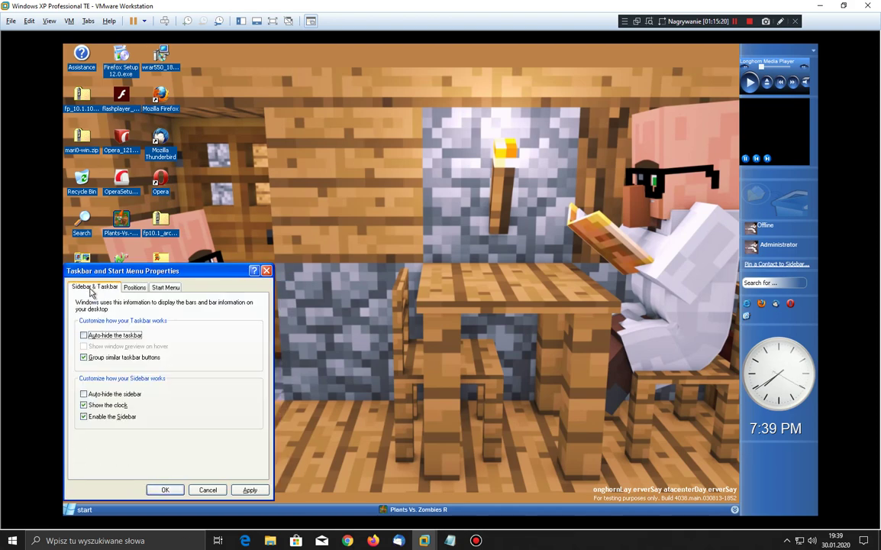
click(113, 416)
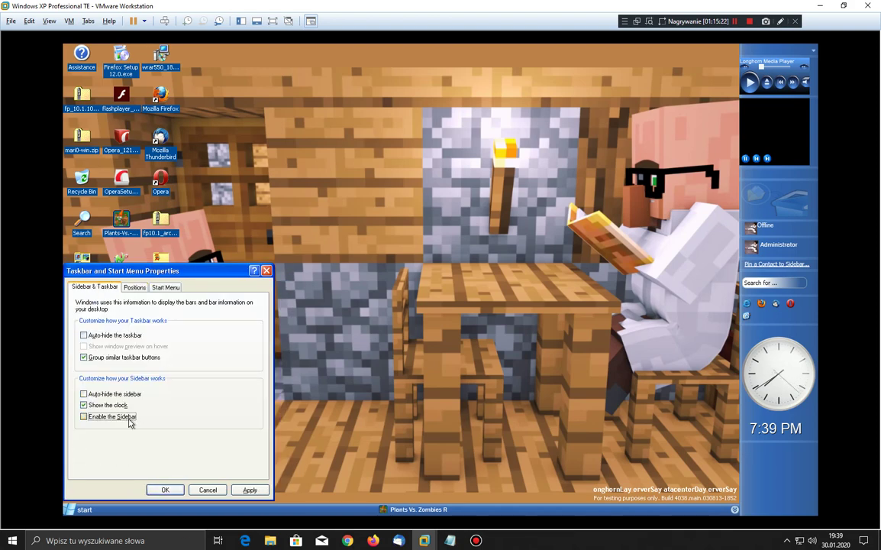
click(246, 489)
click(162, 507)
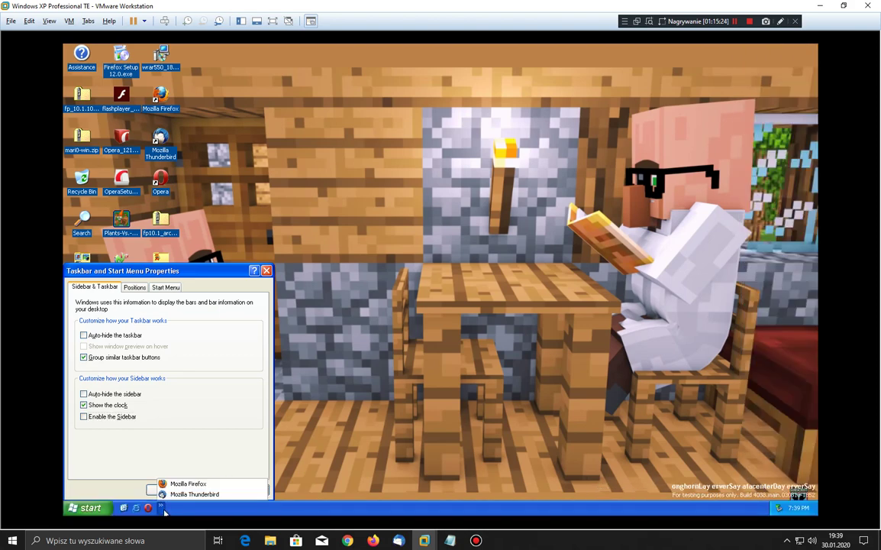
click(162, 466)
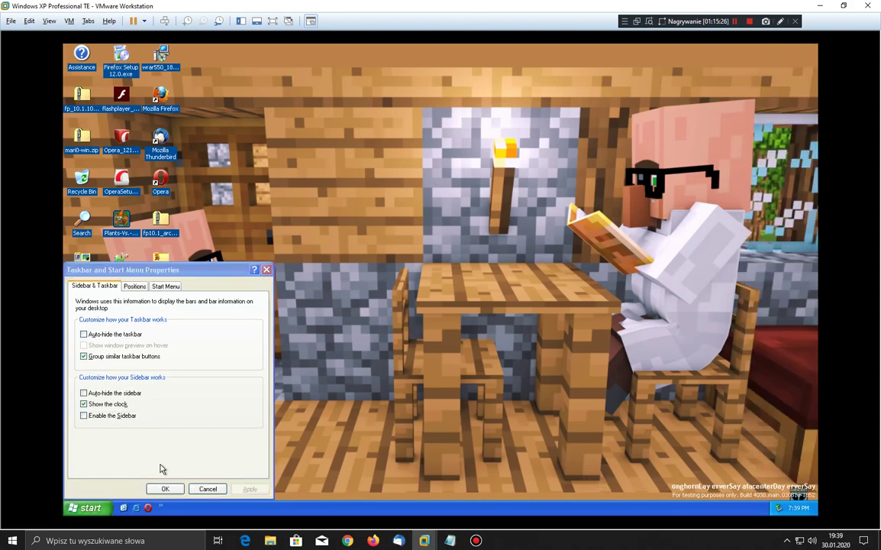
key(Return)
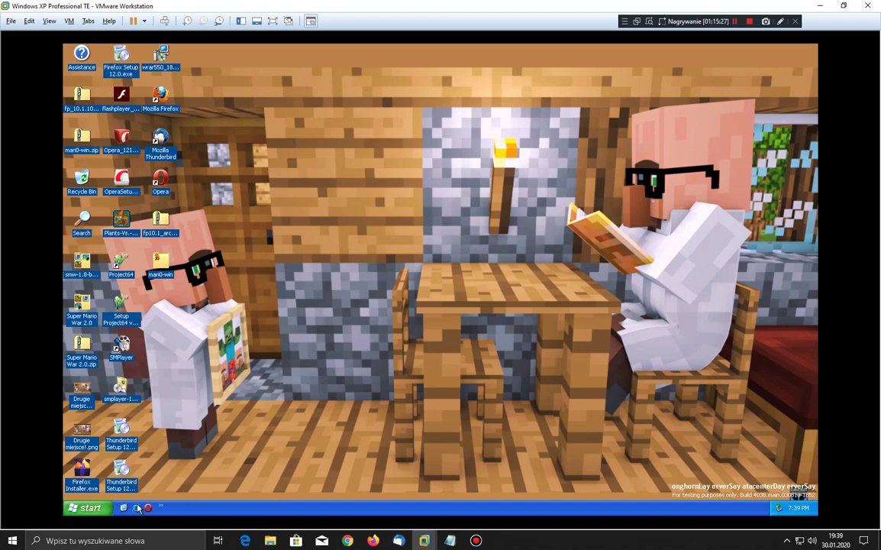
- Show and hide the quick-launch shortcuts, then glance at the taskbar menu and Start menu
click(161, 507)
click(161, 508)
right_click(204, 505)
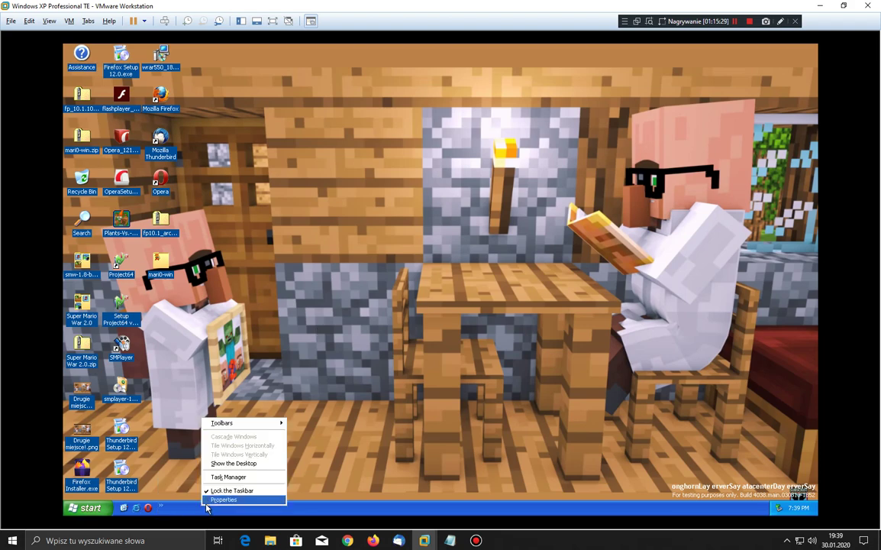
click(221, 500)
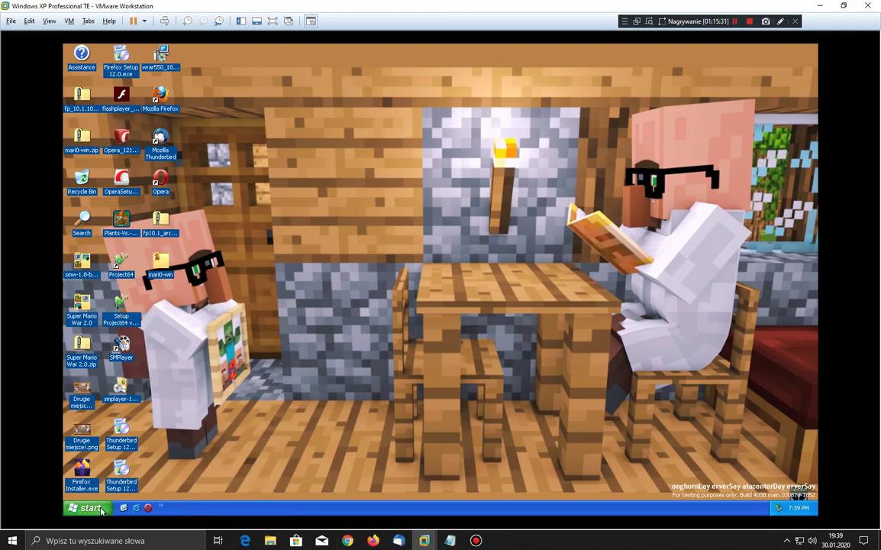
key(super)
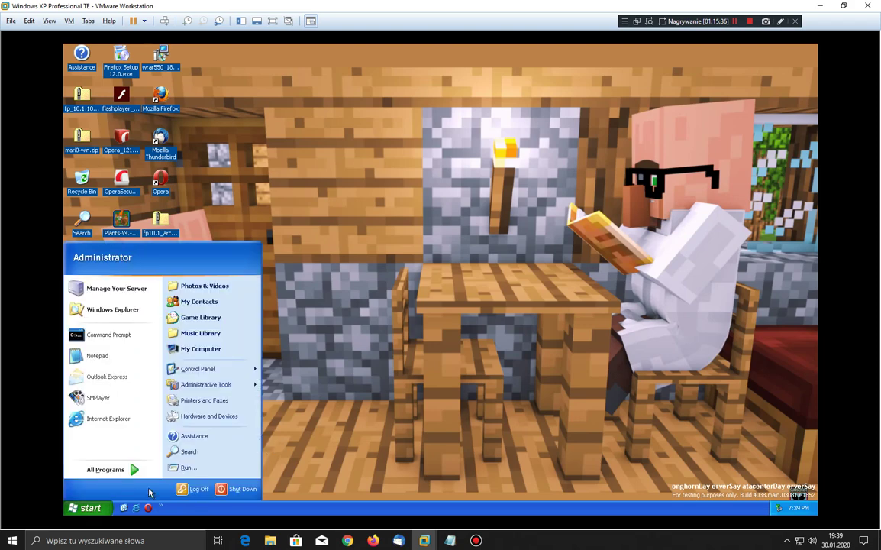
click(197, 508)
- Tick 'Enable the Sidebar' in the taskbar properties and apply the change
right_click(201, 507)
click(222, 502)
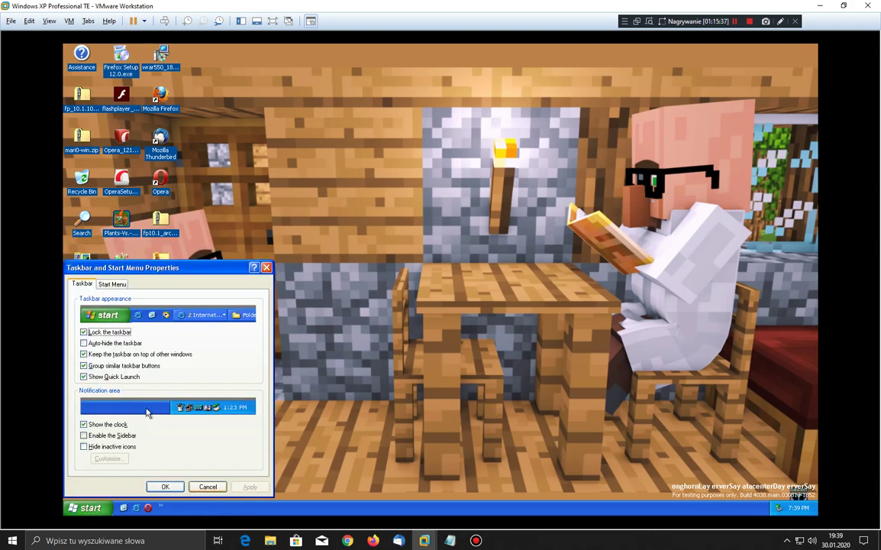
click(107, 435)
click(249, 486)
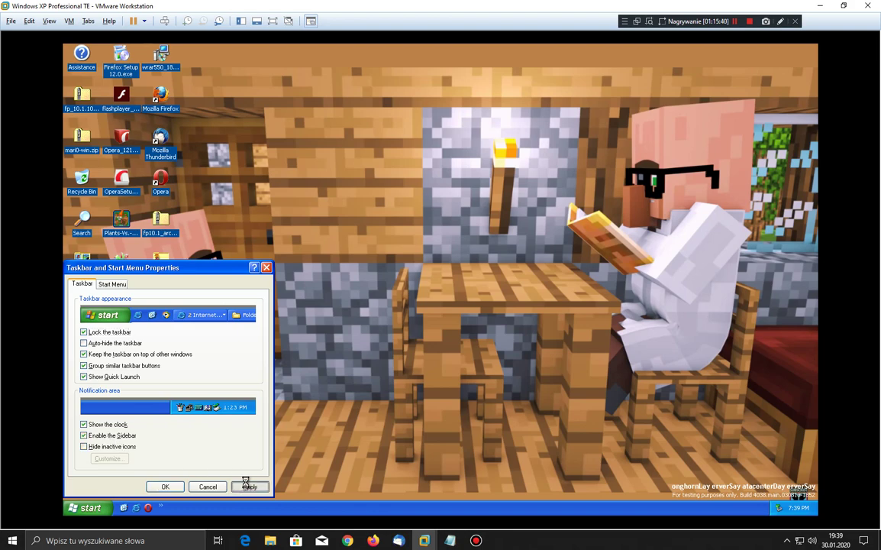
click(159, 486)
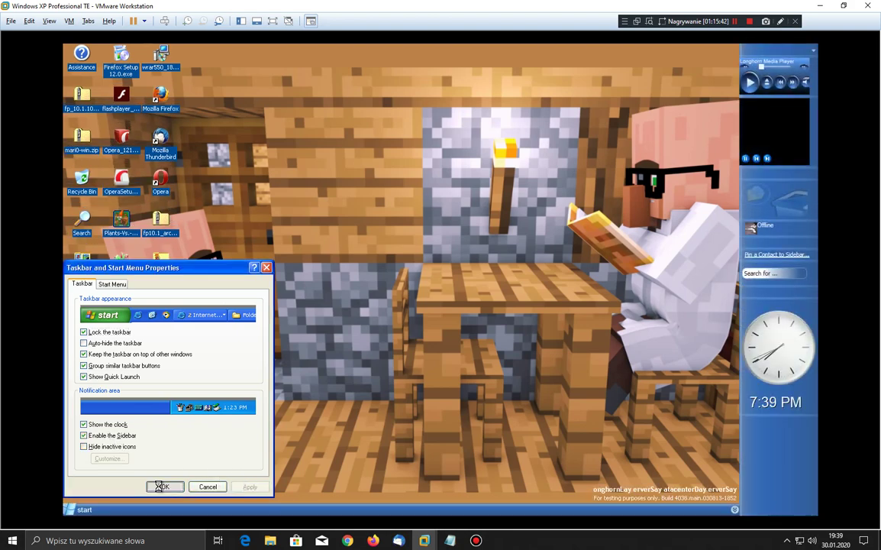
- Toggle the sidebar's Volume tile twice and move the Administrator tile down beside Offline
right_click(772, 446)
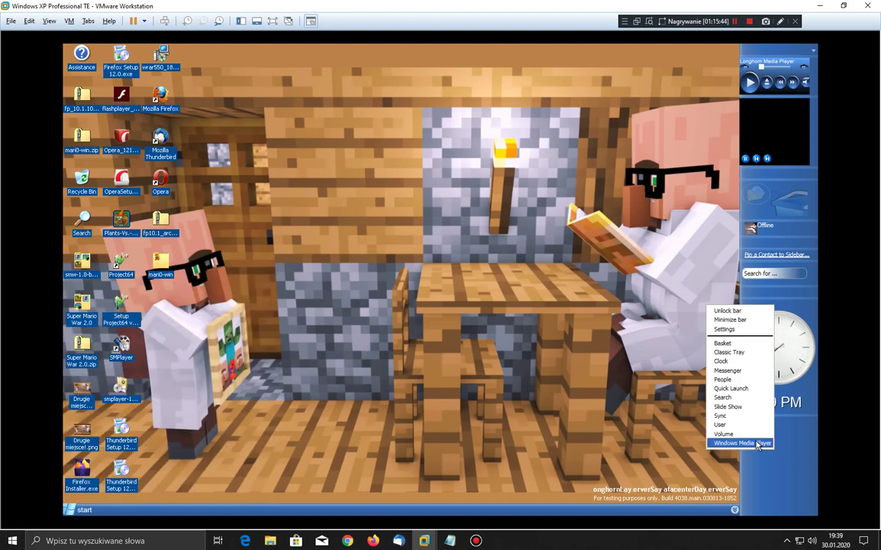
click(747, 434)
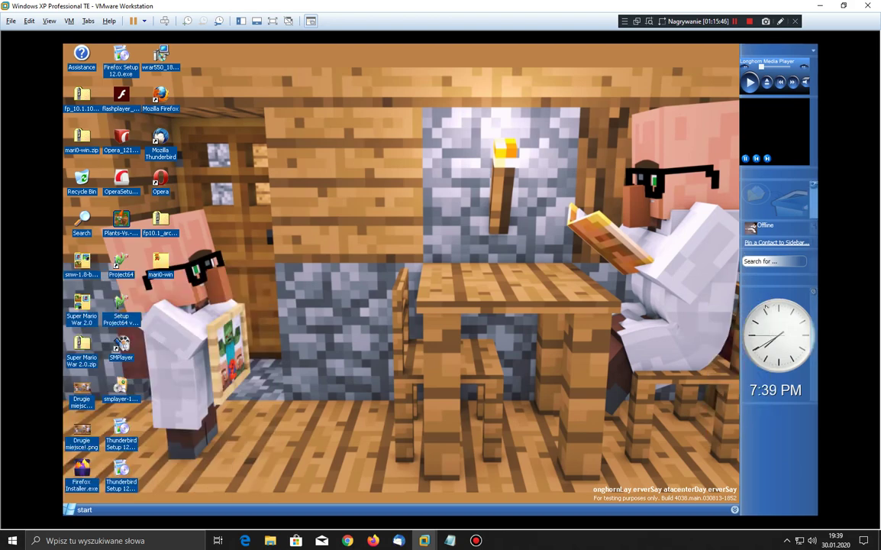
right_click(762, 438)
click(721, 423)
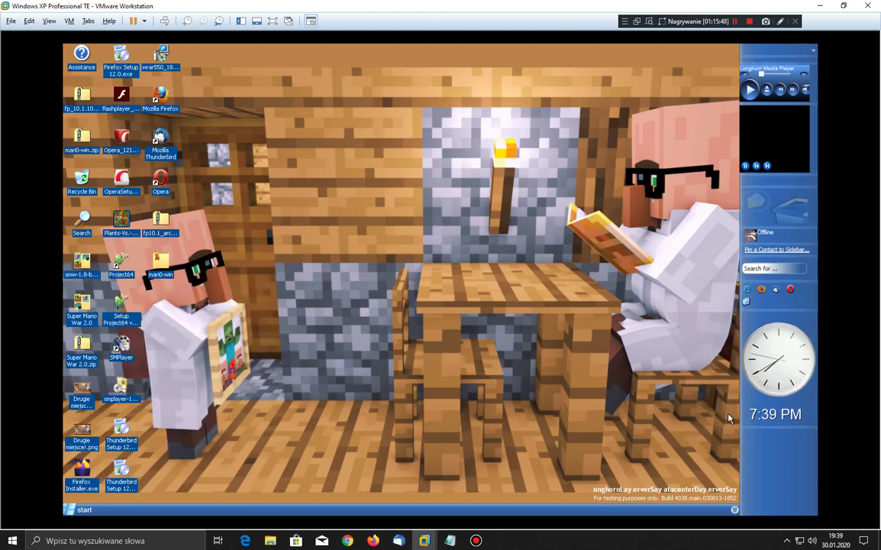
drag(779, 64, 783, 265)
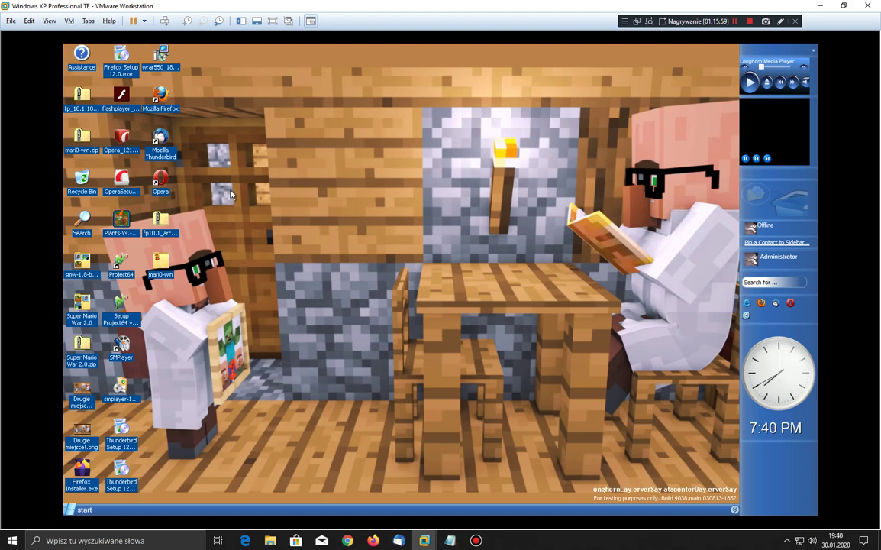
click(95, 503)
- Launch Calculator from Accessories and run a couple of divide-by-2 sums
mouse_move(105, 472)
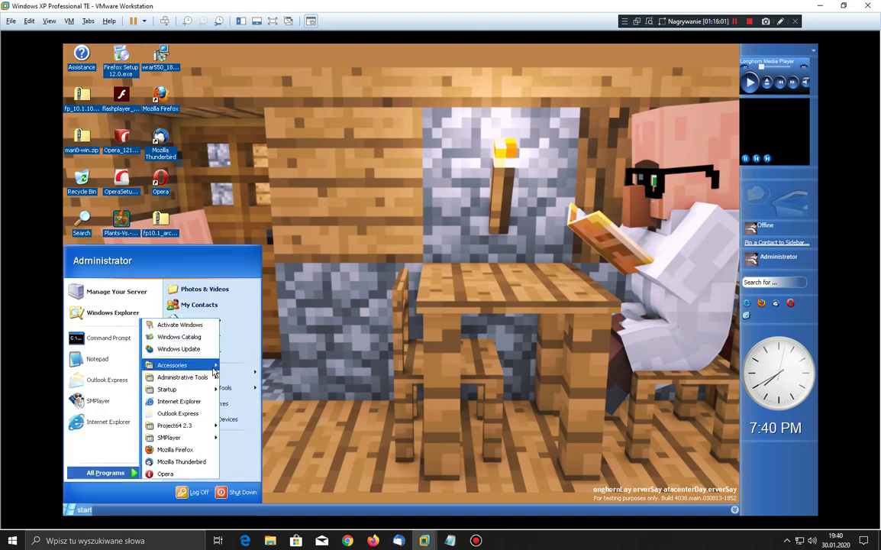
mouse_move(172, 365)
click(252, 425)
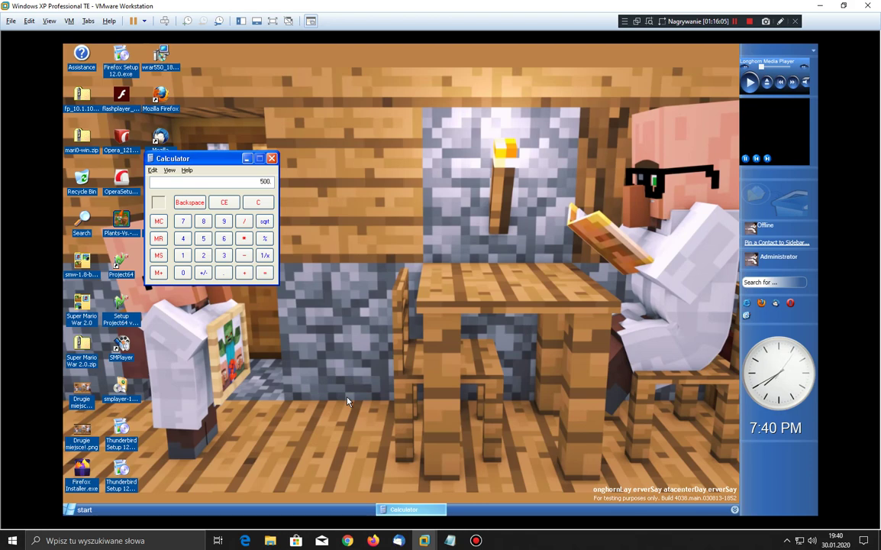
text(/2=)
text(/2=)
text(8)
- Enter 500, halve it several times, then double the result repeatedly
click(203, 239)
double_click(187, 275)
click(203, 255)
key(Return)
key(Return)
key(Return)
key(Return)
key(Return)
key(Return)
key(Return)
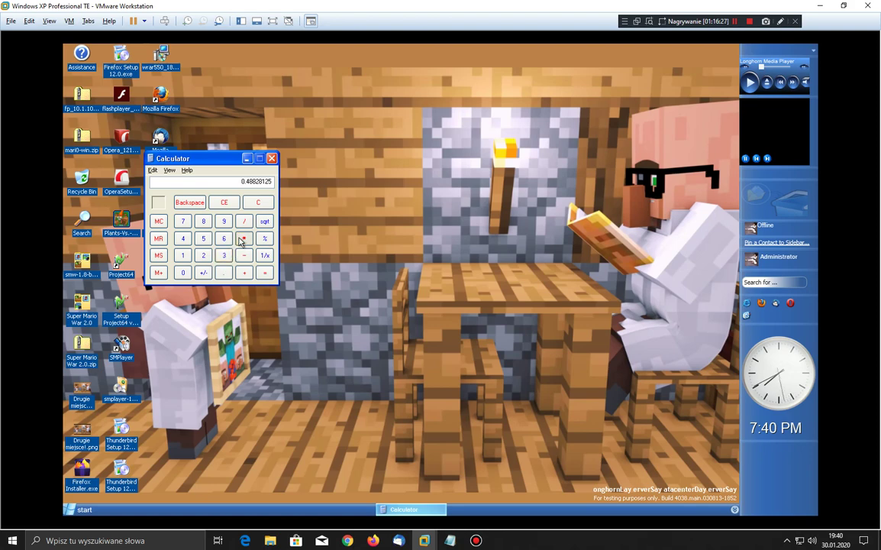
click(242, 238)
key(2)
key(Return)
key(Return)
key(Return)
key(Return)
key(Return)
key(Return)
key(Return)
key(Return)
key(Return)
key(Return)
- Compute 10 × 20 = 200, then clear and calculate 2000 × 8 × 2
click(183, 255)
click(182, 273)
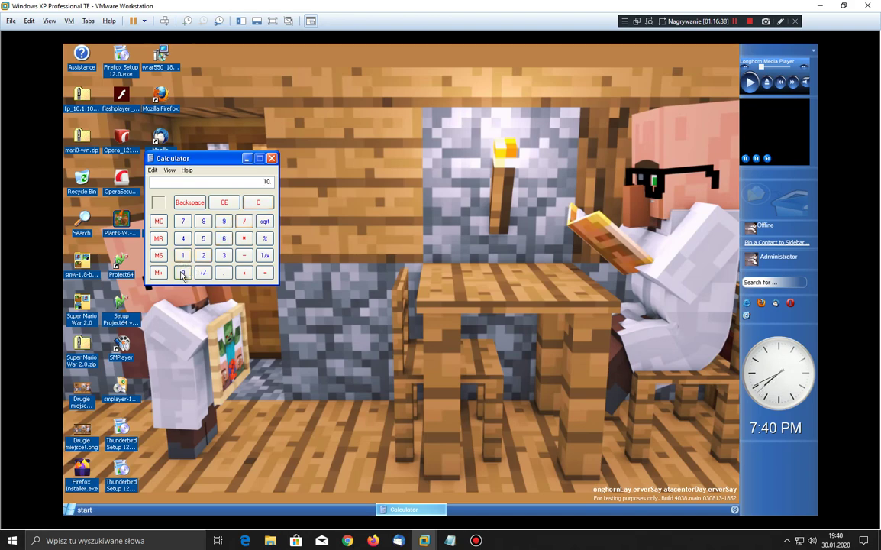
text(*20)
key(Return)
click(256, 201)
click(203, 238)
click(244, 221)
click(203, 255)
text(000)
text(*8=)
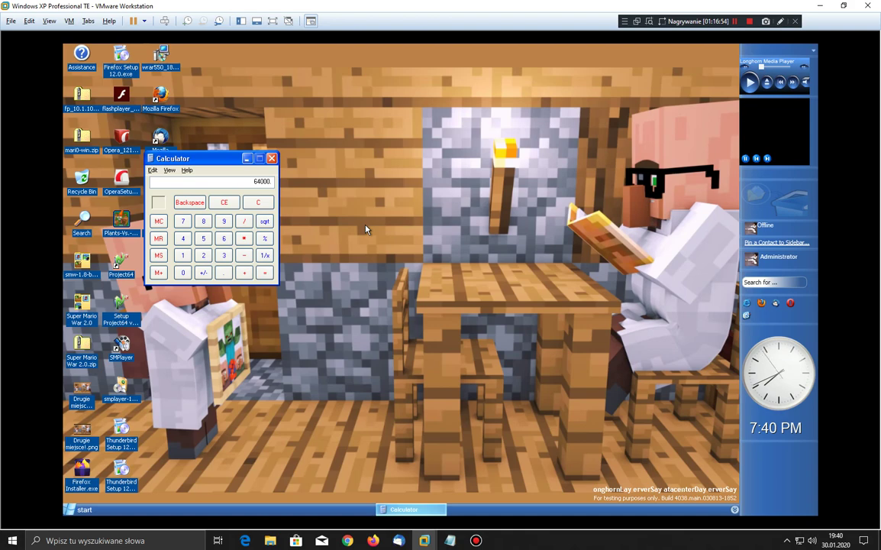
text(*2=)
- Store 1000000 in memory with MS, halve it, then recall it and halve it five times
click(224, 255)
text(000)
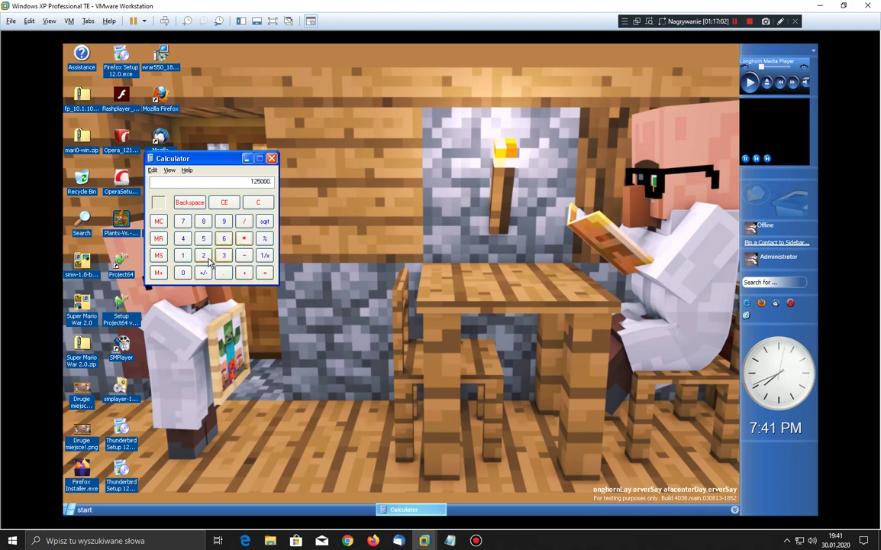
text(250000)
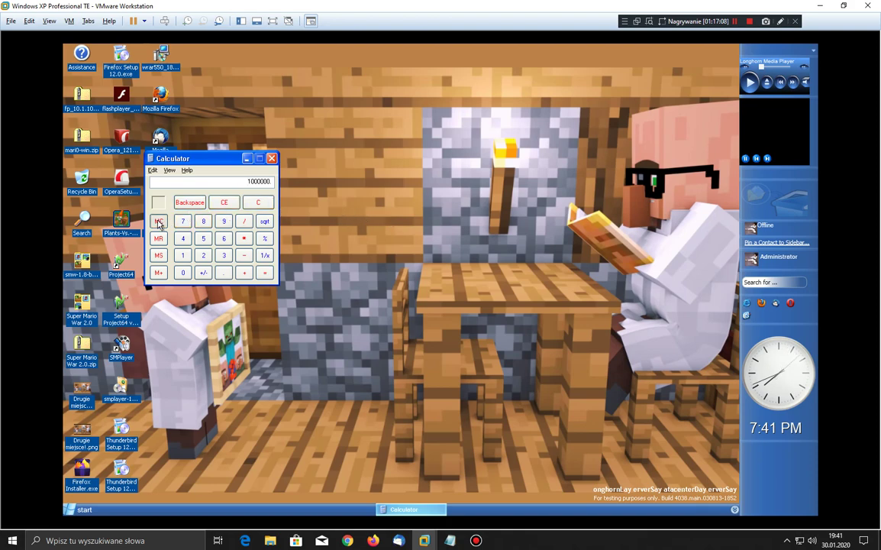
click(161, 255)
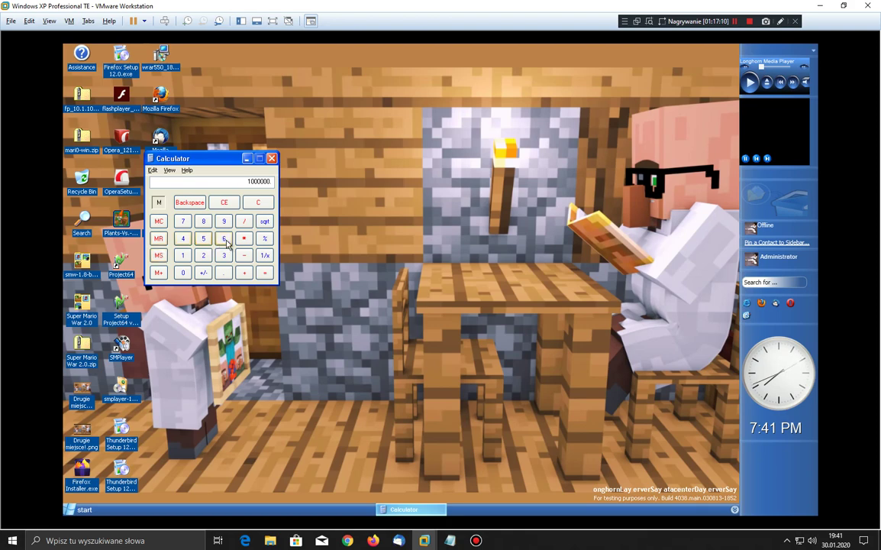
click(203, 255)
key(Return)
click(160, 239)
key(Return)
key(Return)
key(Return)
key(Return)
key(Return)
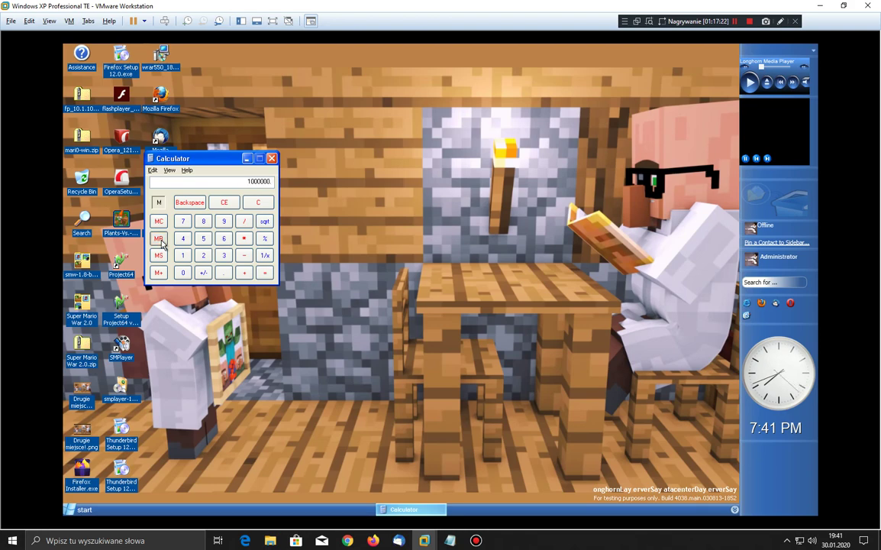
- View the About Calculator box showing version 6.0 build 4038, then dismiss it
click(186, 169)
click(208, 197)
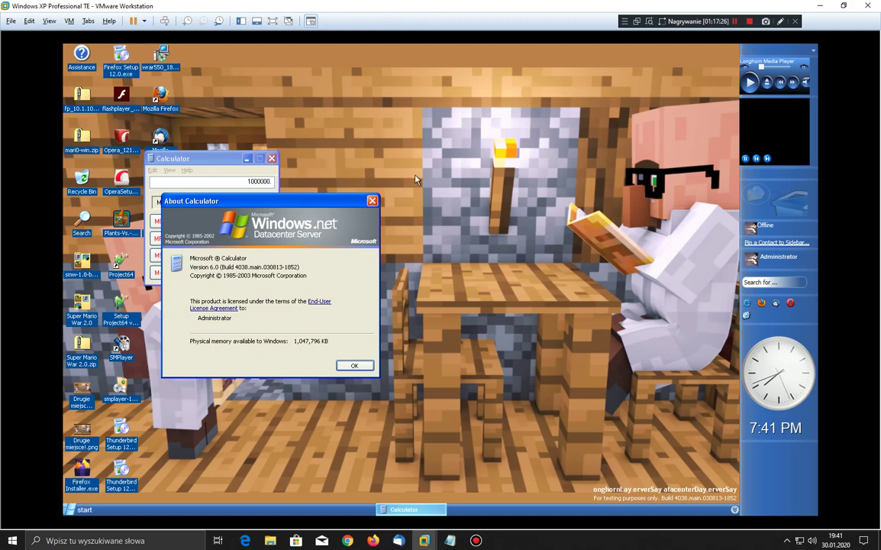
key(Return)
- Close Calculator, then open Command Prompt, check the version with ver and exit
click(271, 158)
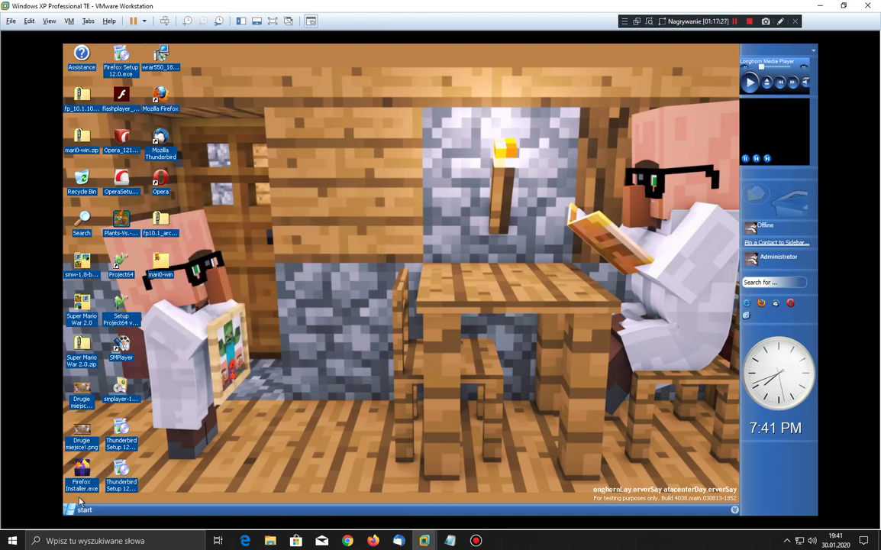
click(80, 509)
click(106, 473)
mouse_move(197, 365)
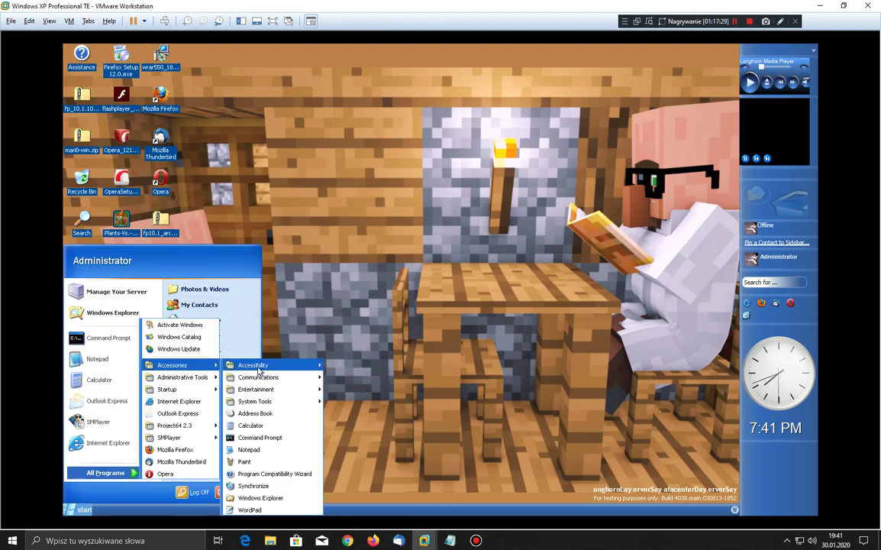
click(238, 395)
key(Return)
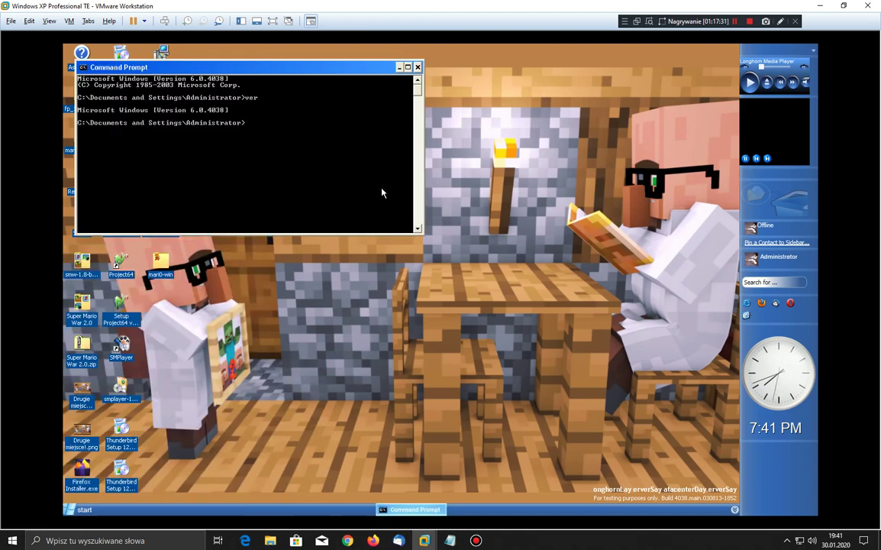
text(exit)
key(Return)
- Open Manage Your Server, start then cancel the add-role wizard, and close it
key(super)
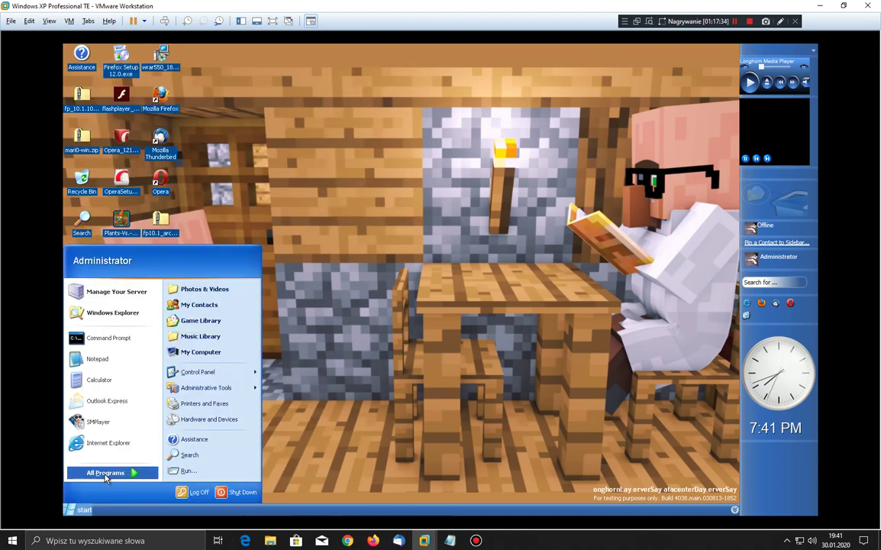
click(106, 472)
mouse_move(183, 365)
mouse_move(214, 378)
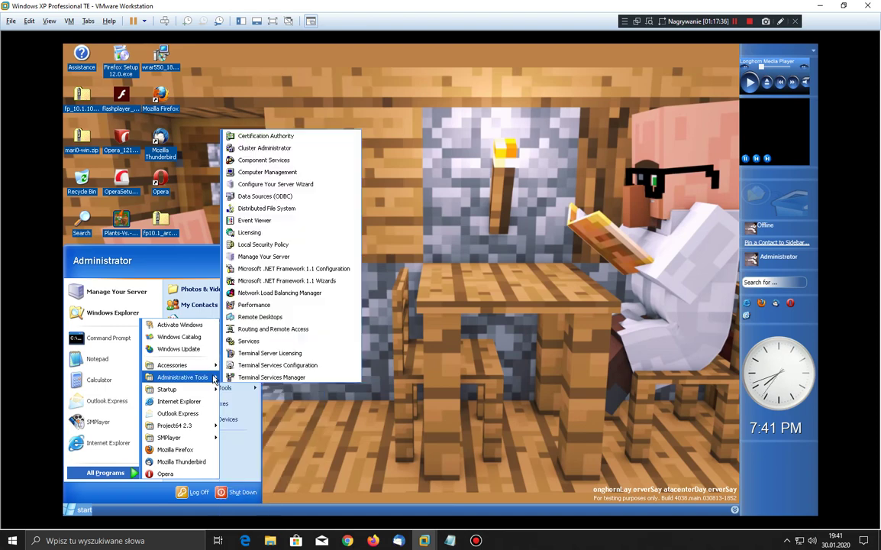
click(125, 288)
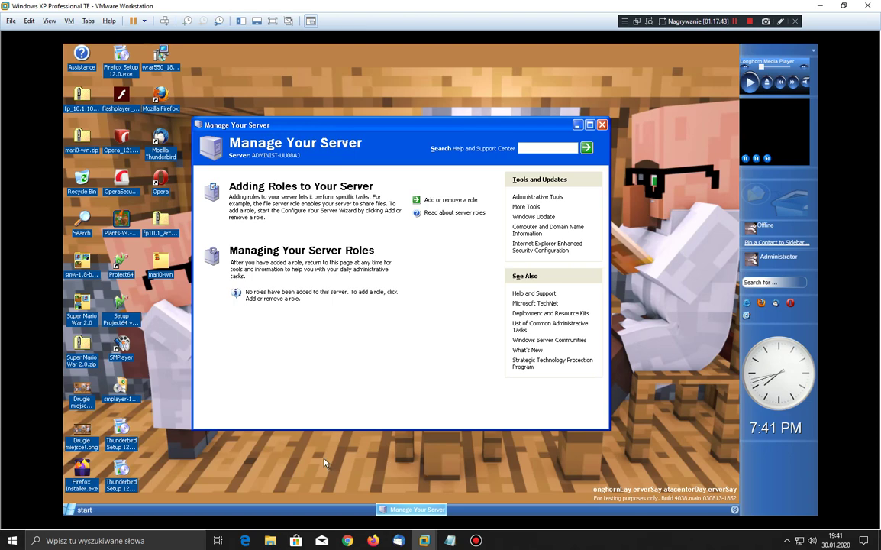
click(417, 199)
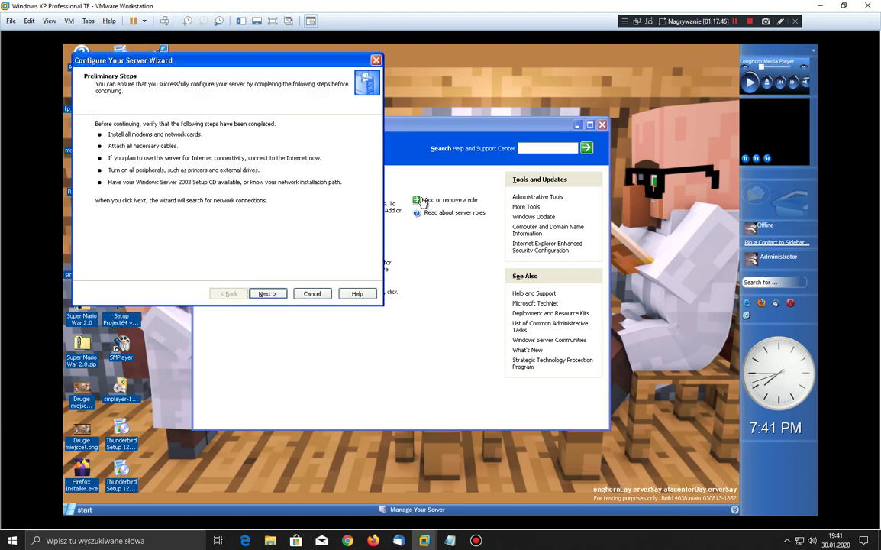
click(377, 61)
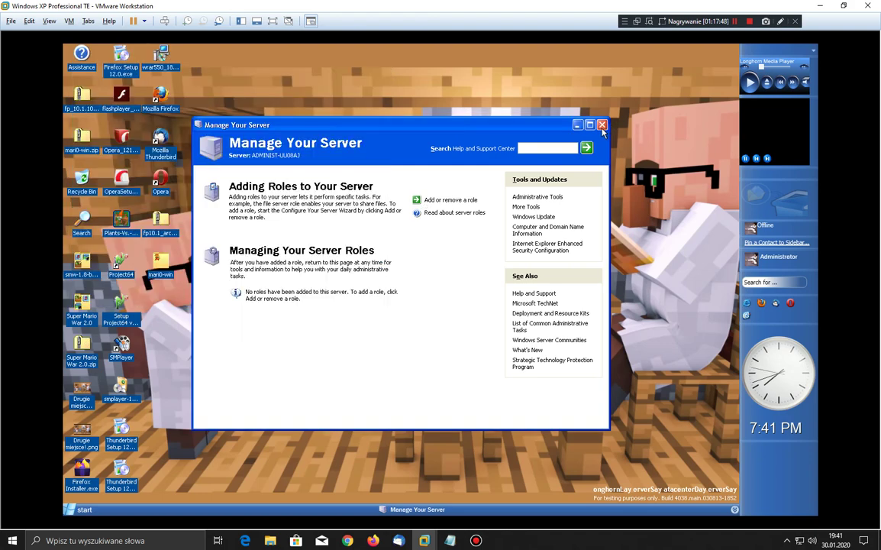
key(alt+F4)
- Open and close My Documents, then open and close My Computer with Win+E
key(super)
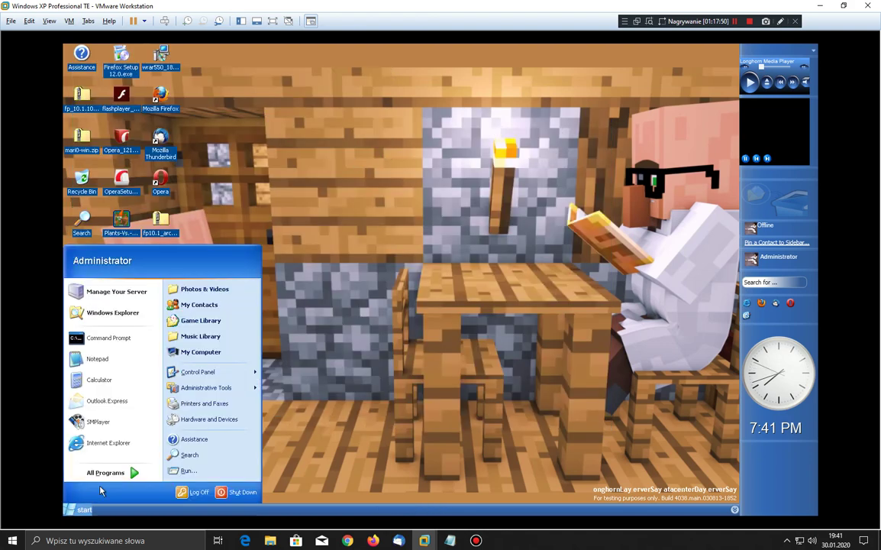
mouse_move(105, 473)
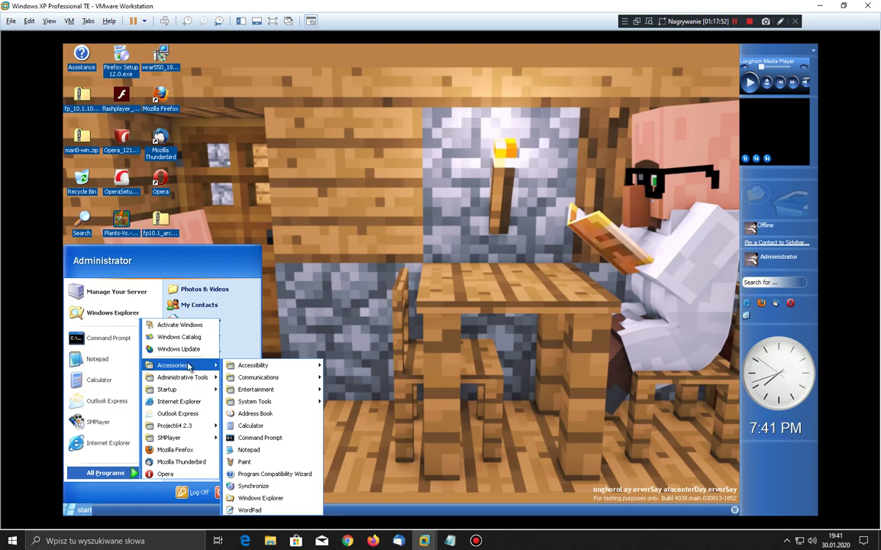
click(111, 312)
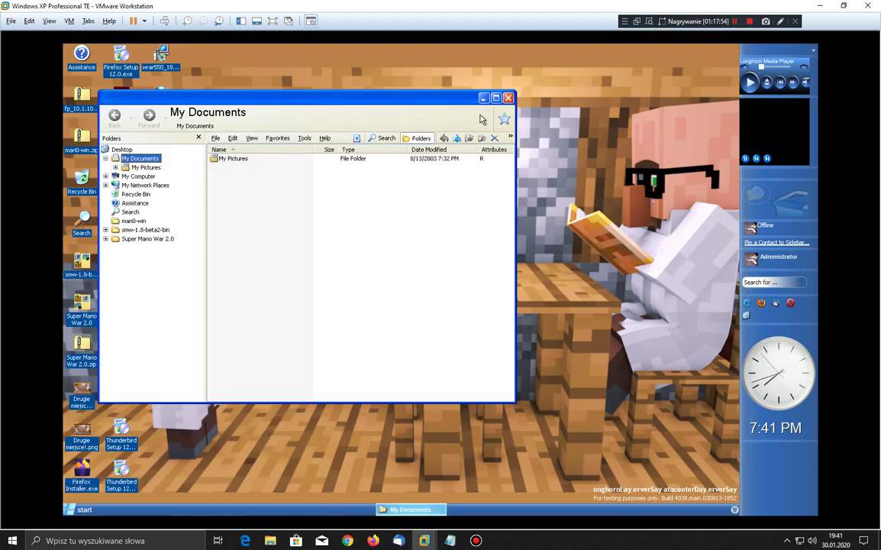
click(508, 98)
key(super)
click(195, 355)
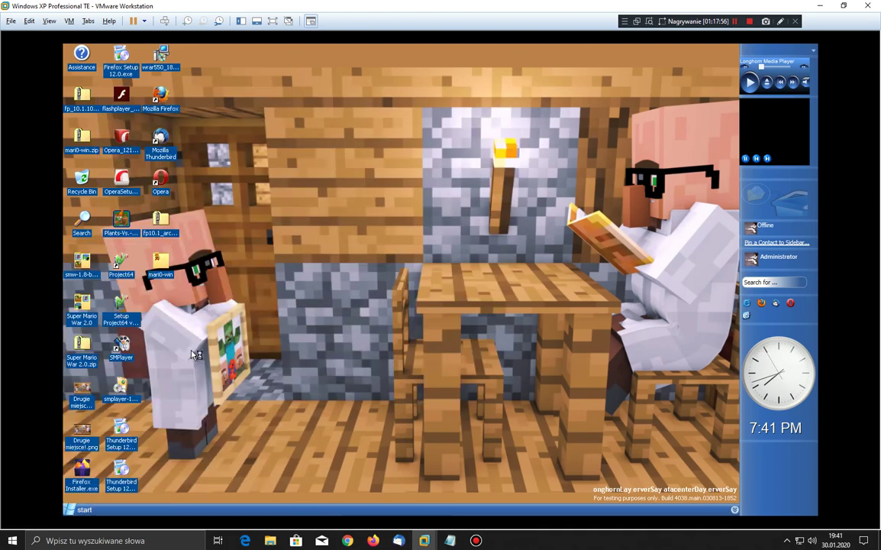
key(super+e)
click(483, 67)
- Launch WordPad, Notepad and Paint, then bring WordPad forward and minimise Paint
key(super)
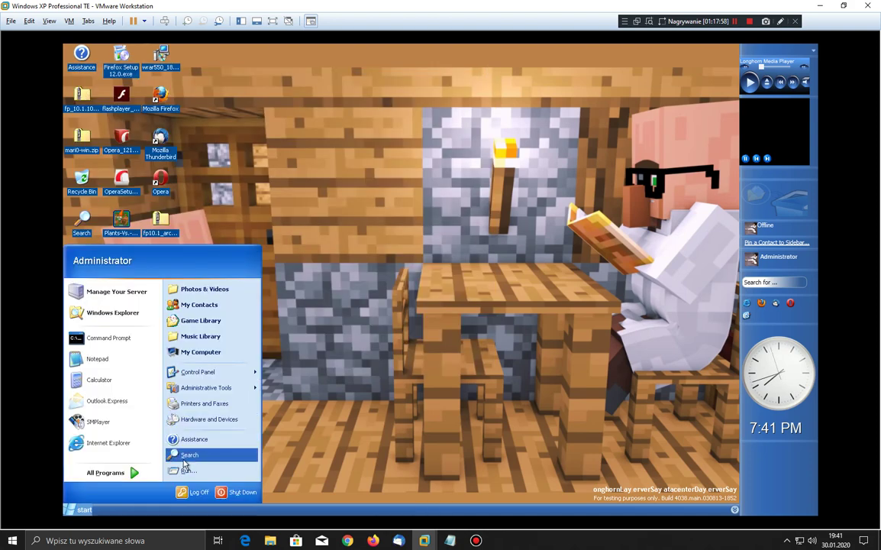
click(114, 472)
mouse_move(200, 368)
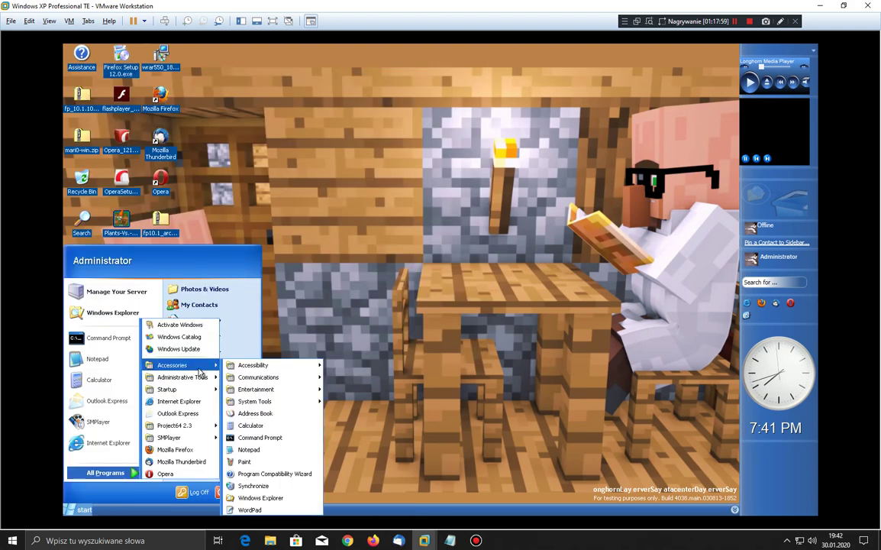
click(252, 510)
key(super)
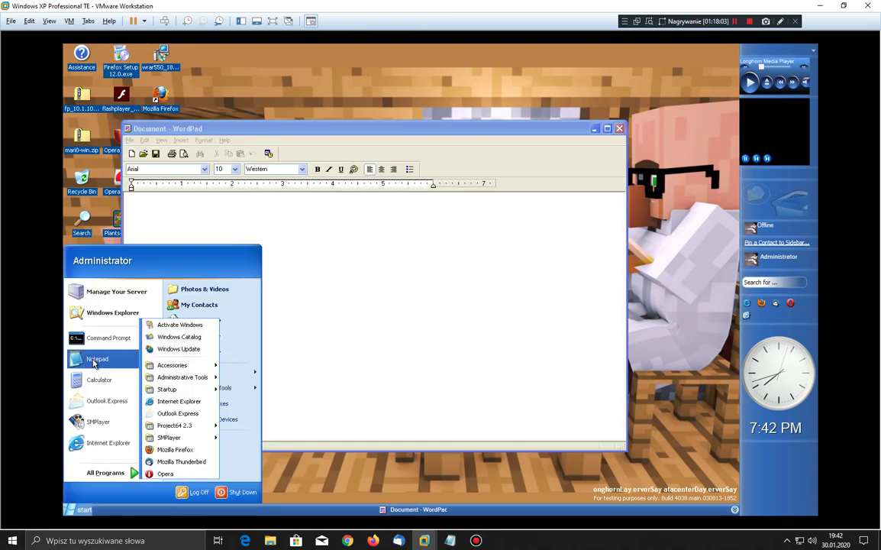
click(256, 450)
key(super)
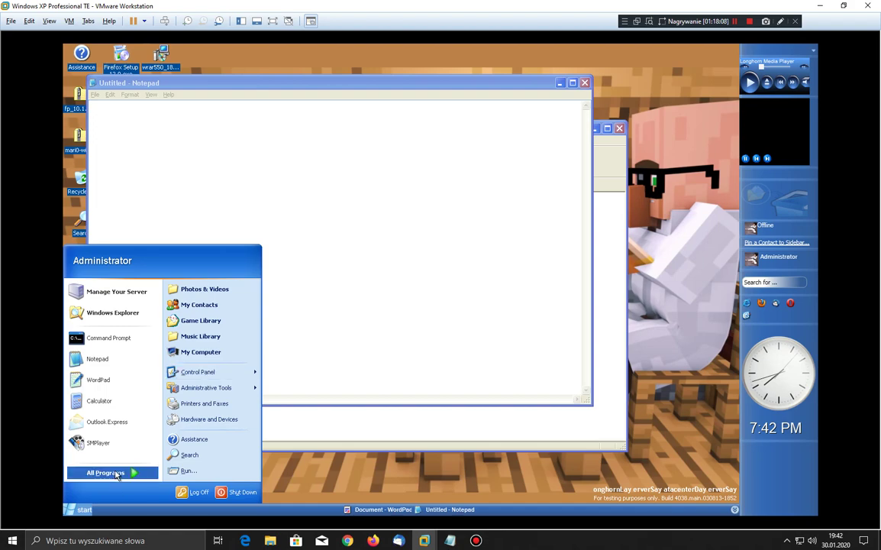
mouse_move(116, 474)
mouse_move(174, 365)
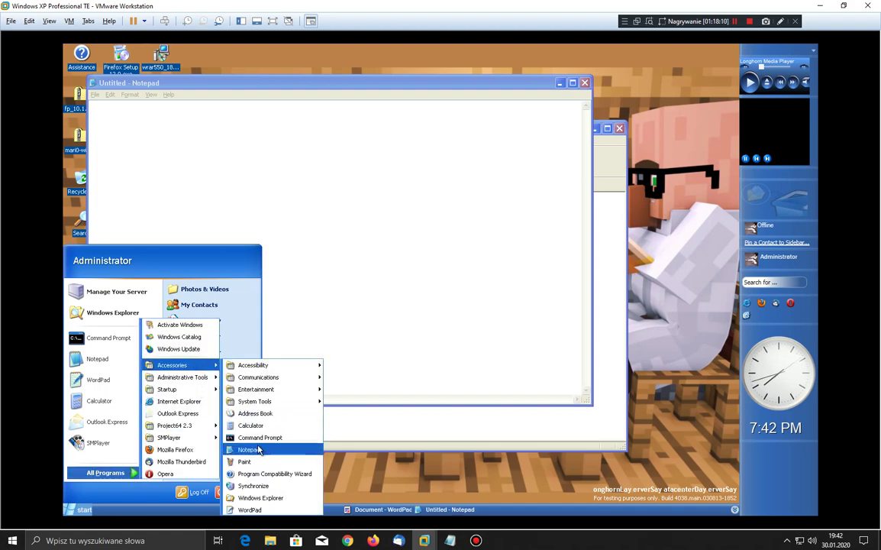
click(252, 462)
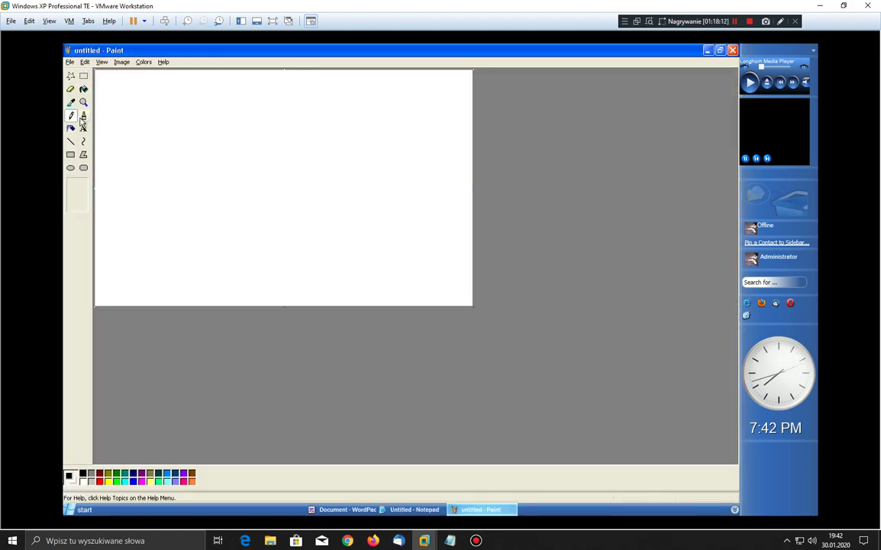
click(345, 510)
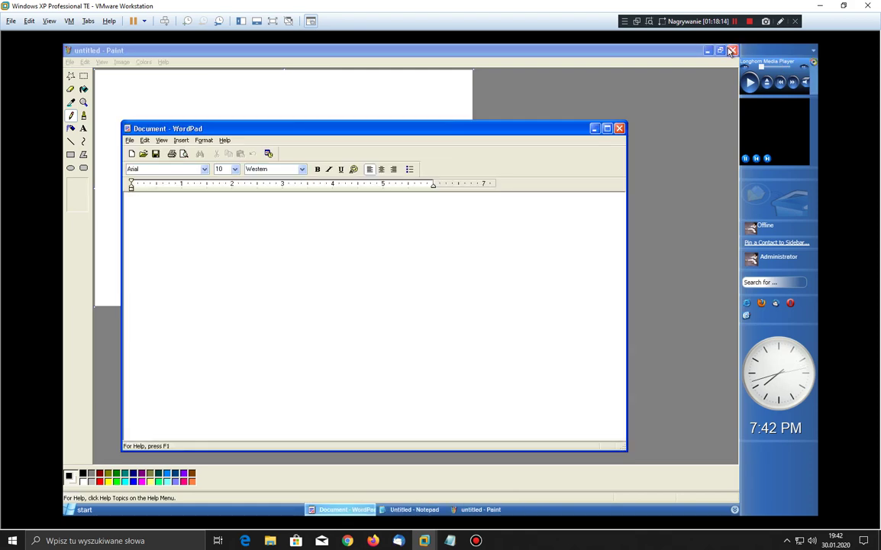
click(731, 51)
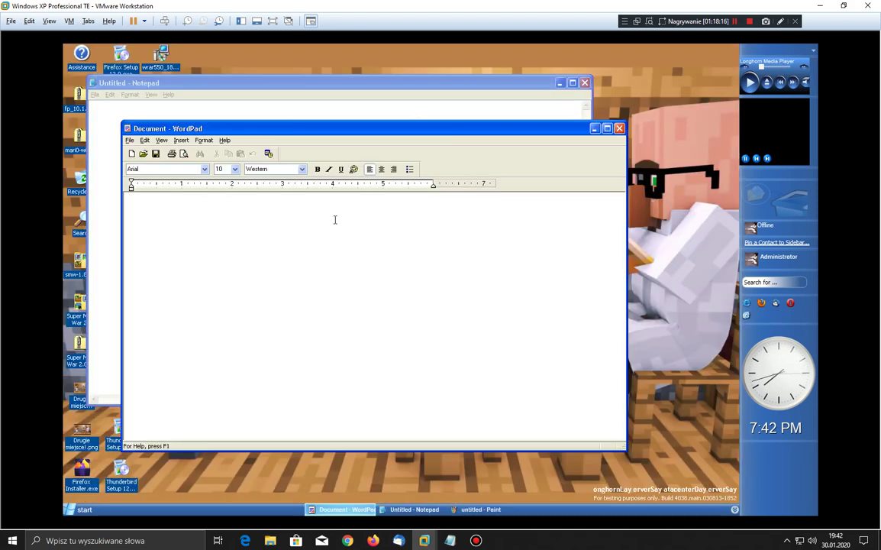
- Type the LH SERVER title, Longhorn codenames and builds 6.0.4028, 6.0.4031 (upcoming), 6.0.4038
text(LH SER)
text(VER)
text(indowsWay)
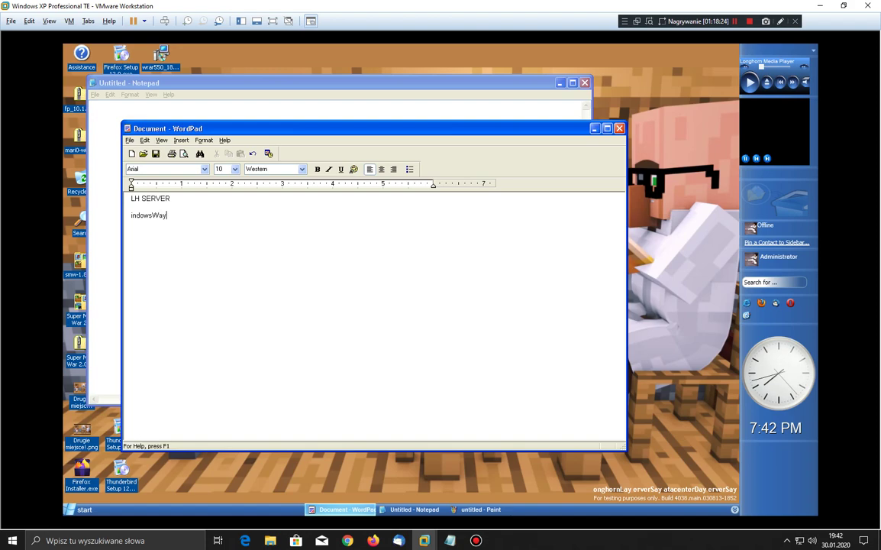
text( ongh)
text(orn)
text(Lay)
text( en)
text(verSay)
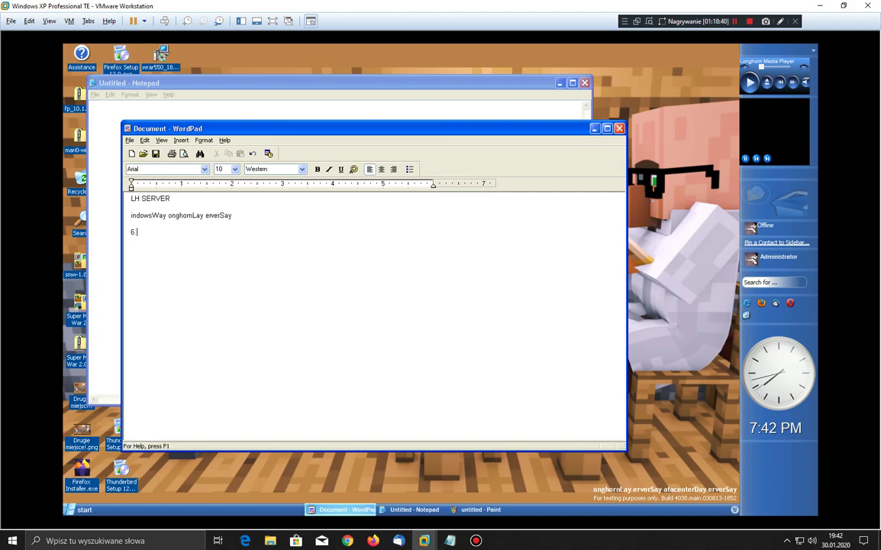
text(0.4028)
key(Return)
text(6.0.4031 (upcoming))
key(Return)
text(6.0.4038 )
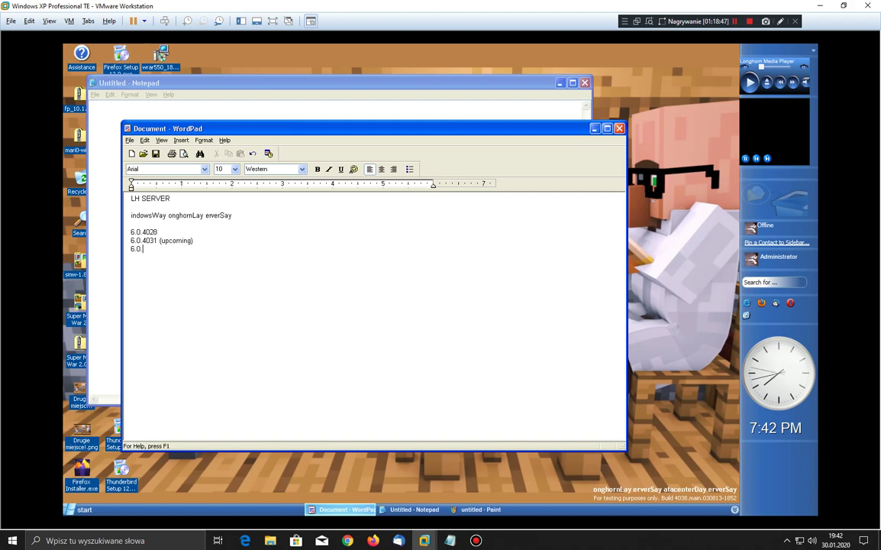
text(6.0.4066)
- Insert Milestone 5, 6, 7 headings and an Omega-13 group with builds 5.2.3790 and 6.0.5000
click(248, 213)
key(Return)
key(Return)
text(Milestone 5)
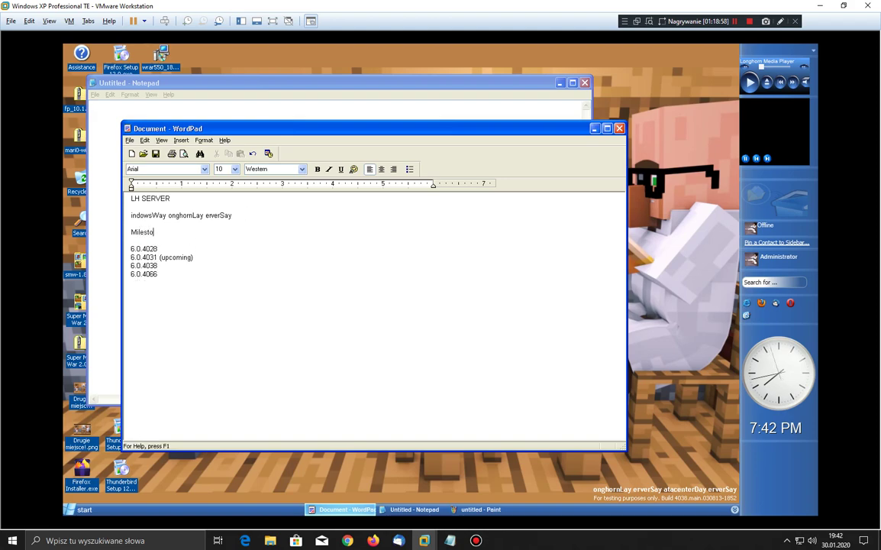
click(219, 246)
key(Return)
key(Return)
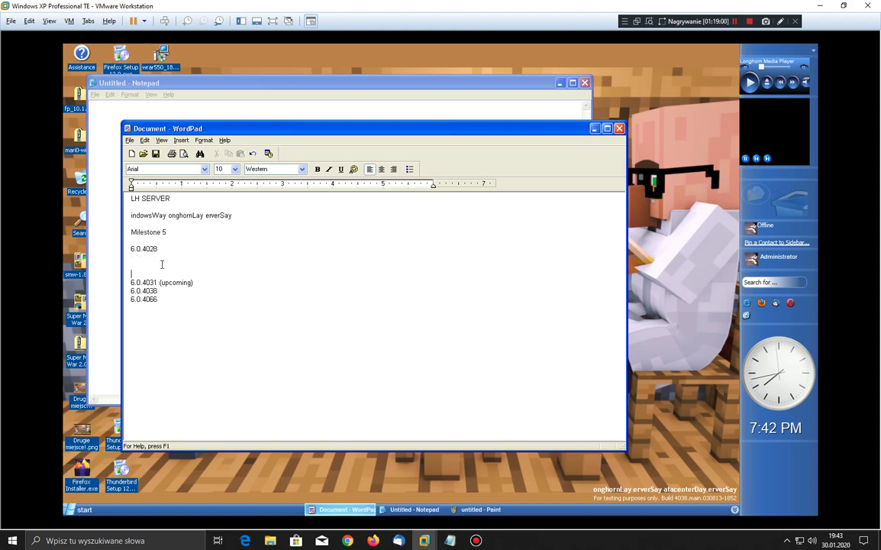
text(Milestone 6)
key(Return)
key(Return)
key(Return)
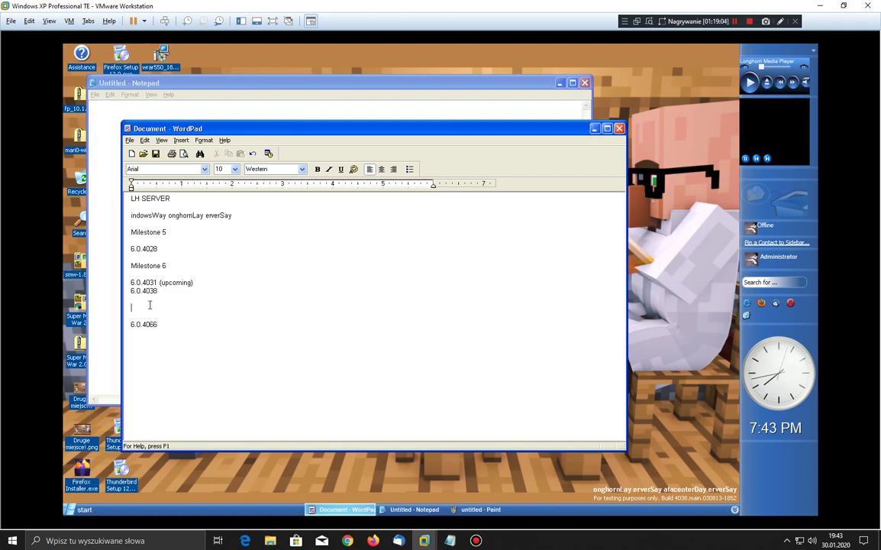
text(Milestone 7)
click(175, 345)
text(Ome)
text(a-)
text(a-13)
text(5.2.3790)
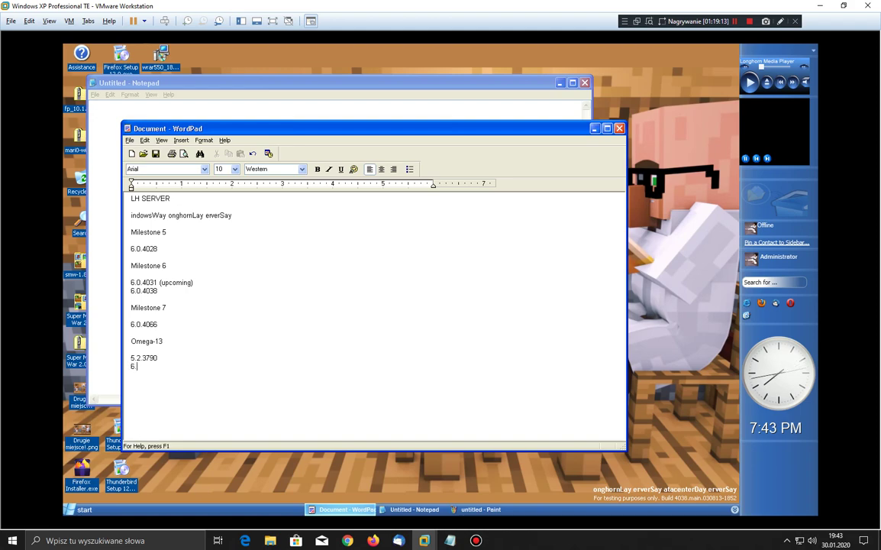
text(000 (August 3, 2004)6.)
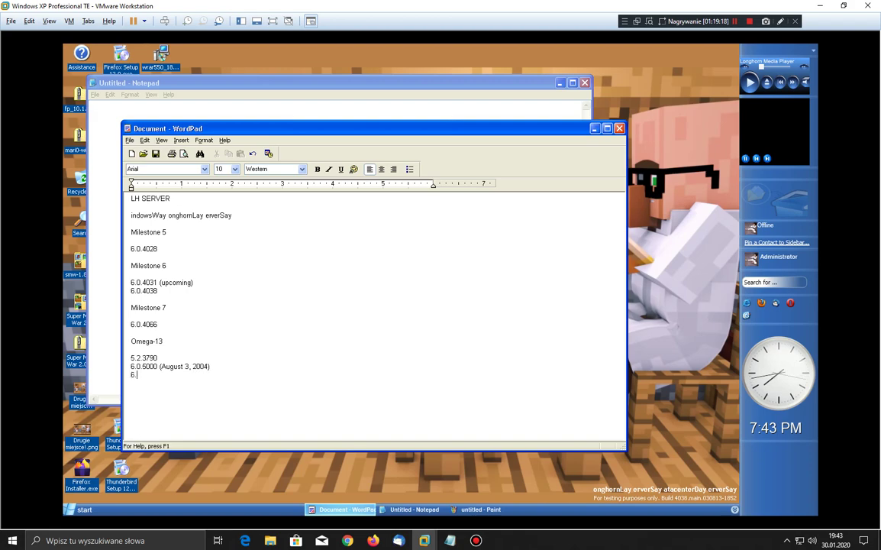
text(0.5000 (August 6, 2004)
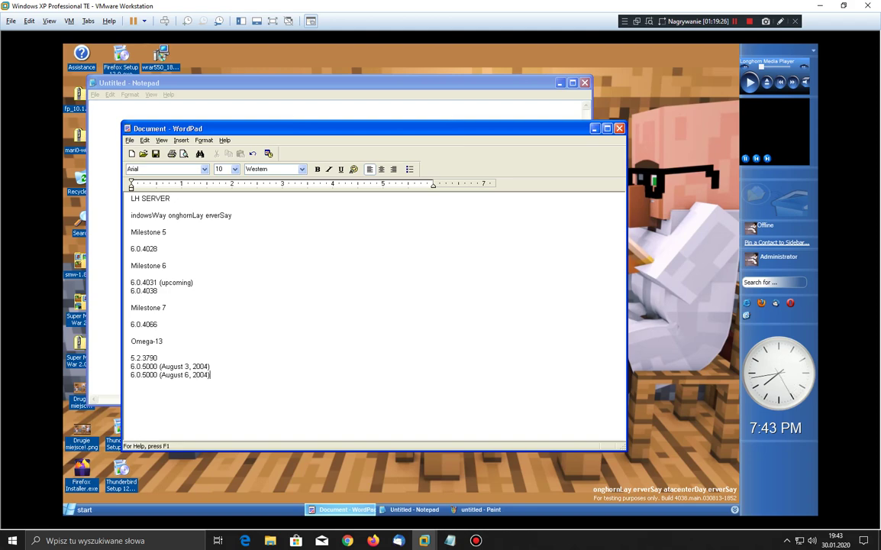
- Date Milestone 5 (July to August 2003), Milestone 7 (February 2004) and Omega-13 (August 2004)
click(171, 232)
text((July 2003))
text(2003 to August 2003))
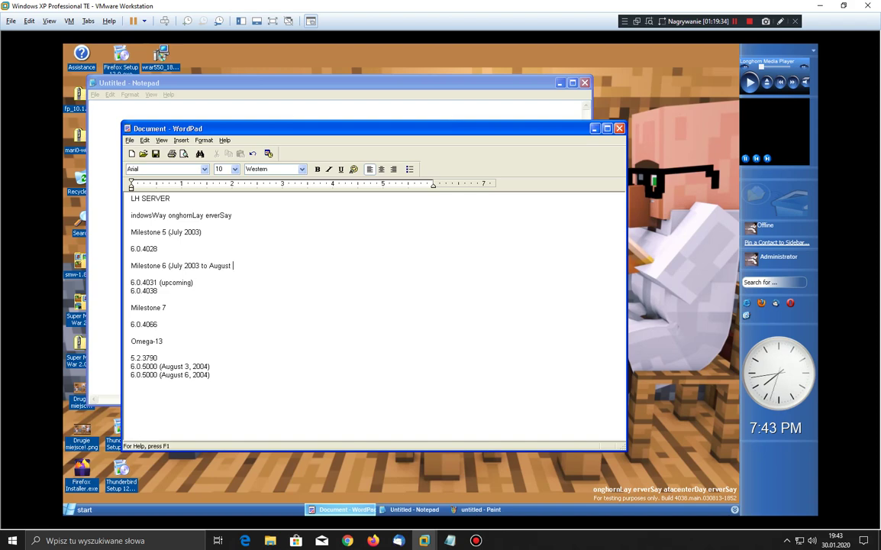
click(183, 305)
text((February 2004)  6.0.4066  Omega-13 (August 20)
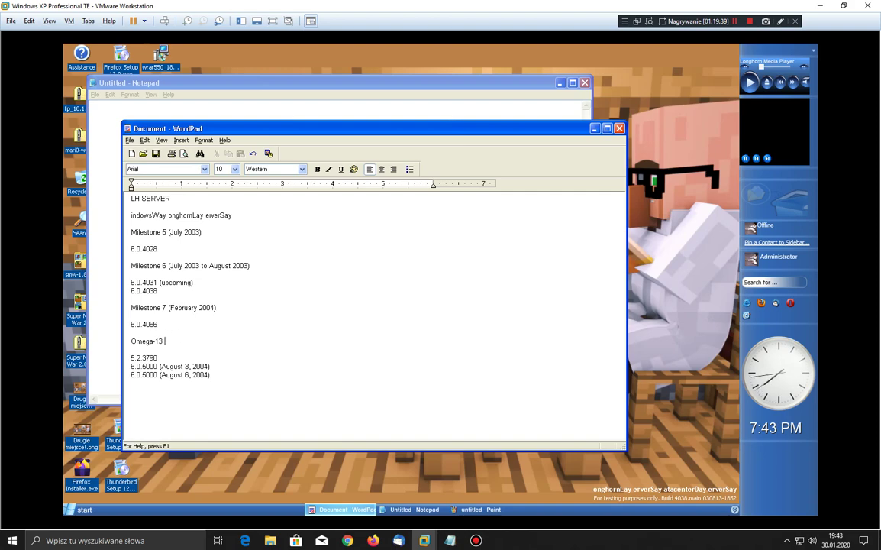
text(04)
- Colour the LH SERVER title dark red and view WordPad's About box
drag(189, 198, 125, 200)
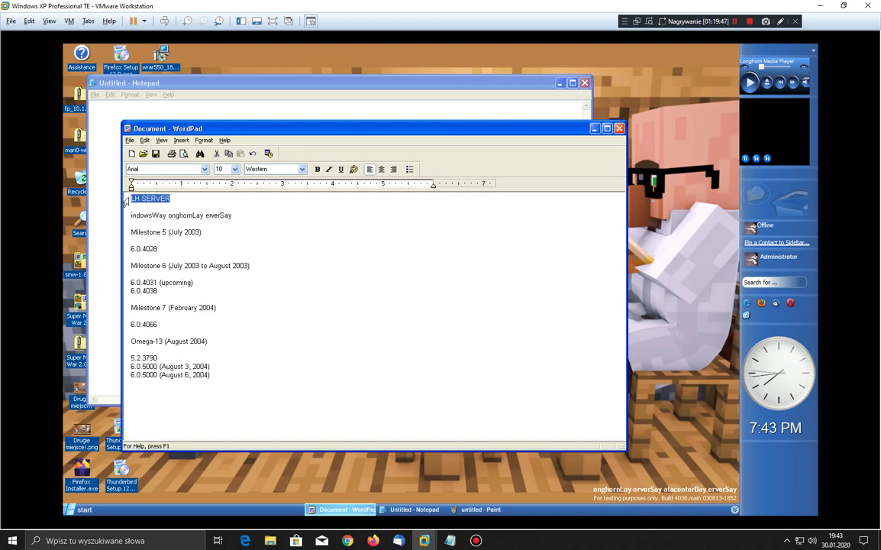
click(354, 168)
click(347, 188)
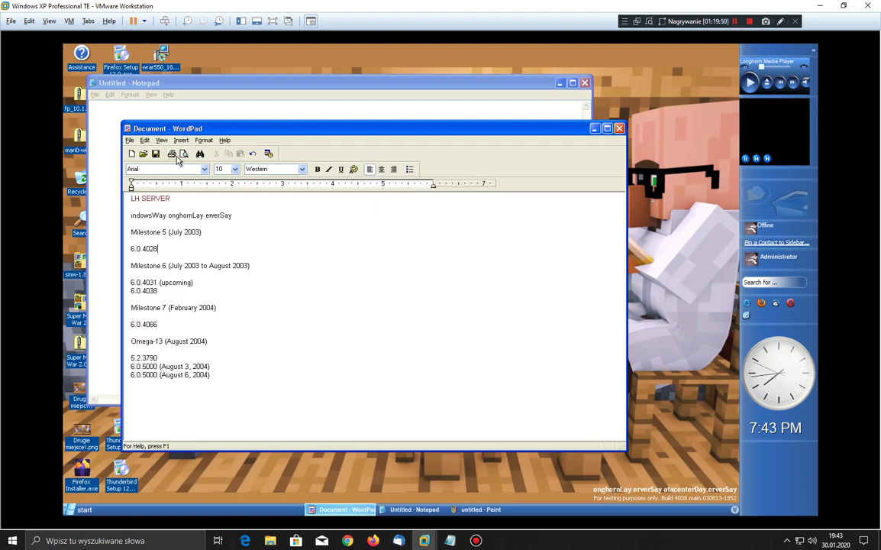
click(222, 141)
click(233, 161)
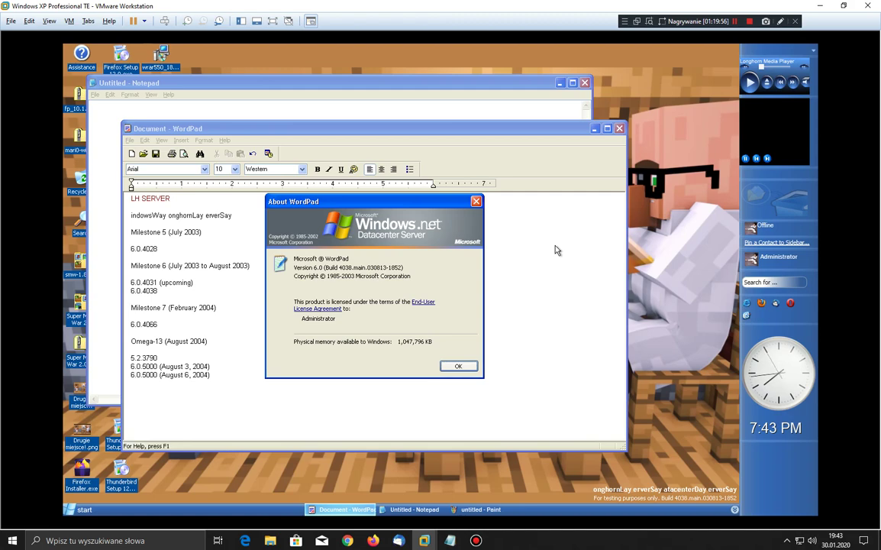
click(458, 366)
- Save the document as lhserver.rtf, close WordPad, and type 'looooonghorn Server' in Notepad
click(130, 141)
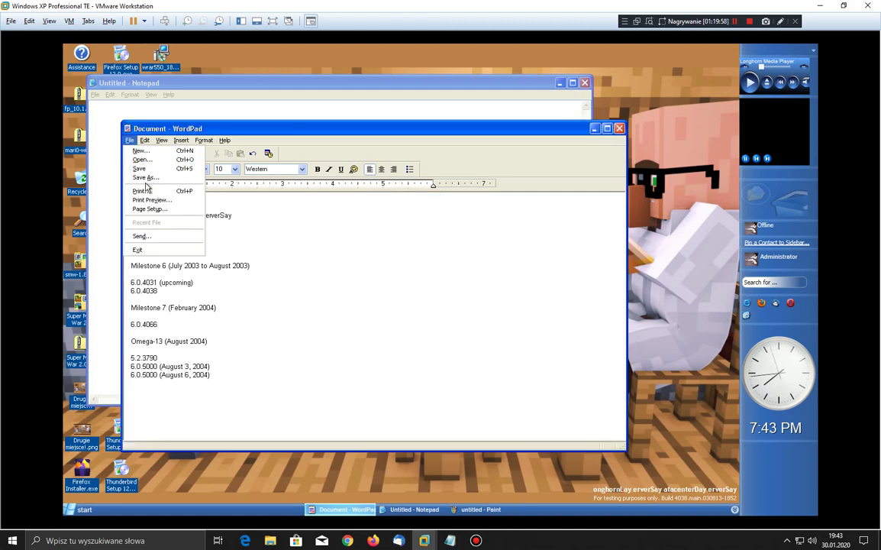
click(146, 177)
text(lhserver)
key(Return)
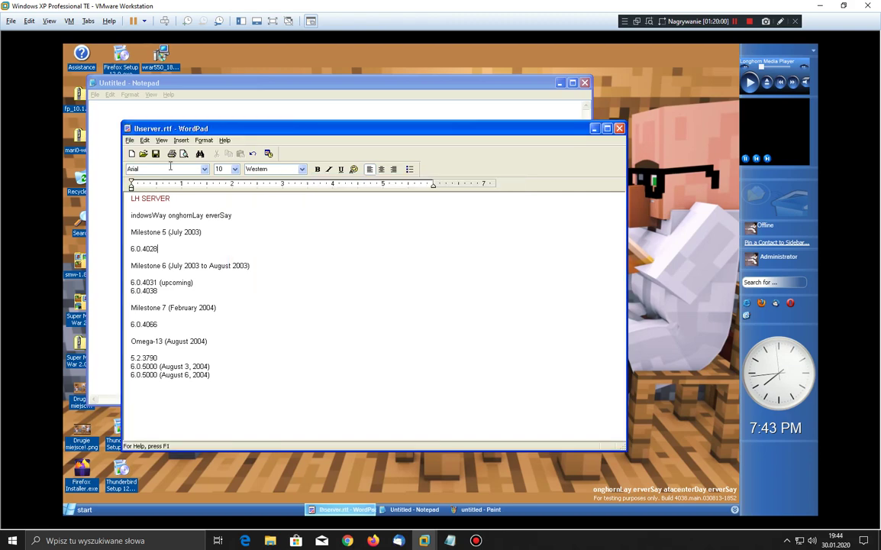
key(alt+F4)
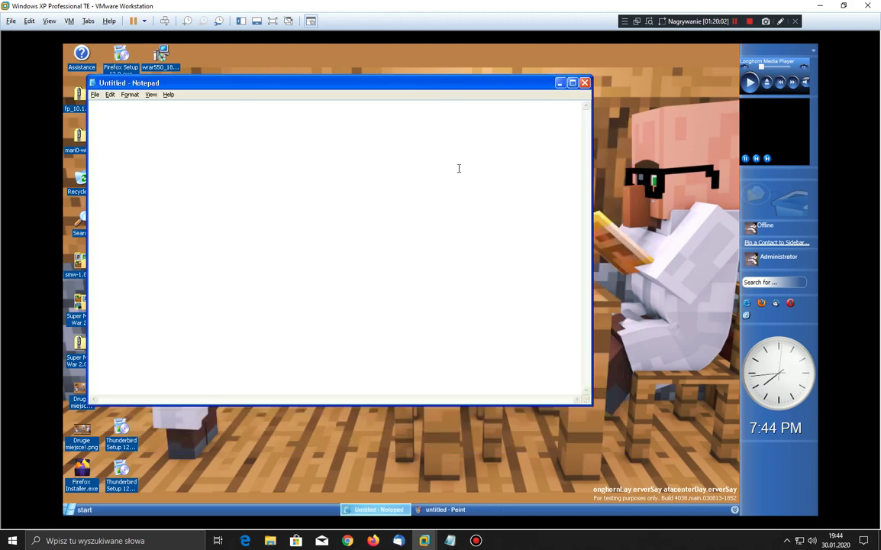
text(looooonghorn Server!!!)
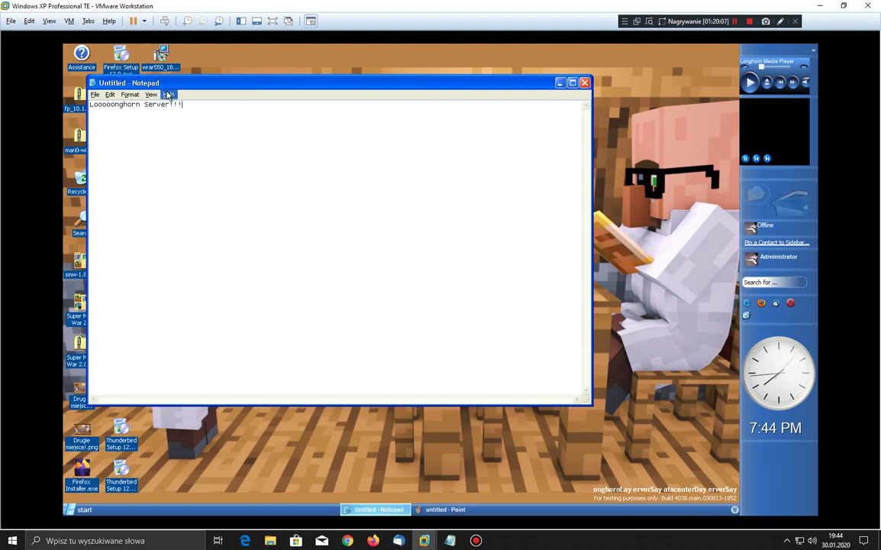
- View Notepad's About box, then save the note as lhs.txt and close Notepad
click(169, 93)
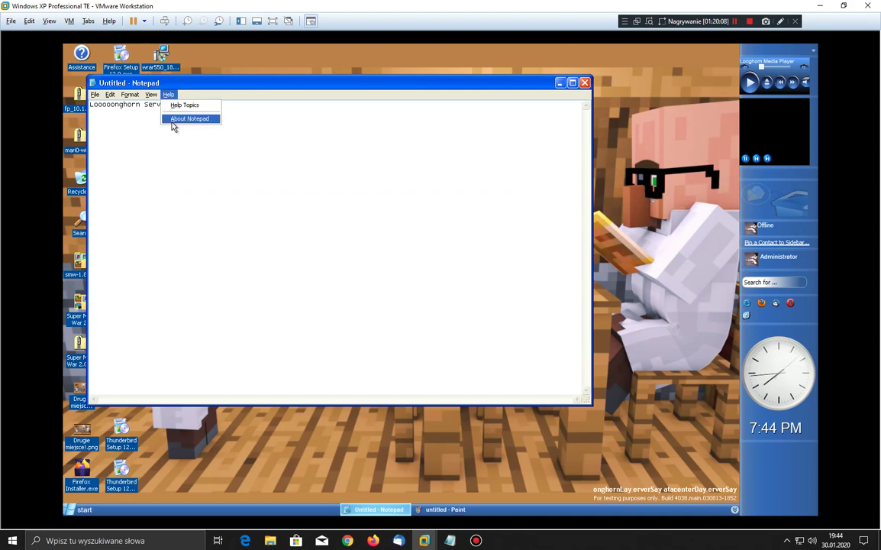
click(171, 119)
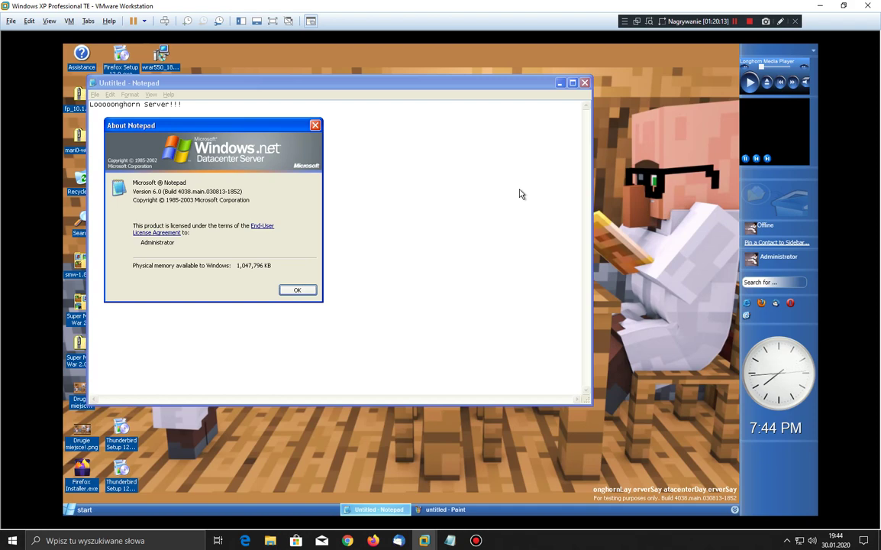
click(297, 289)
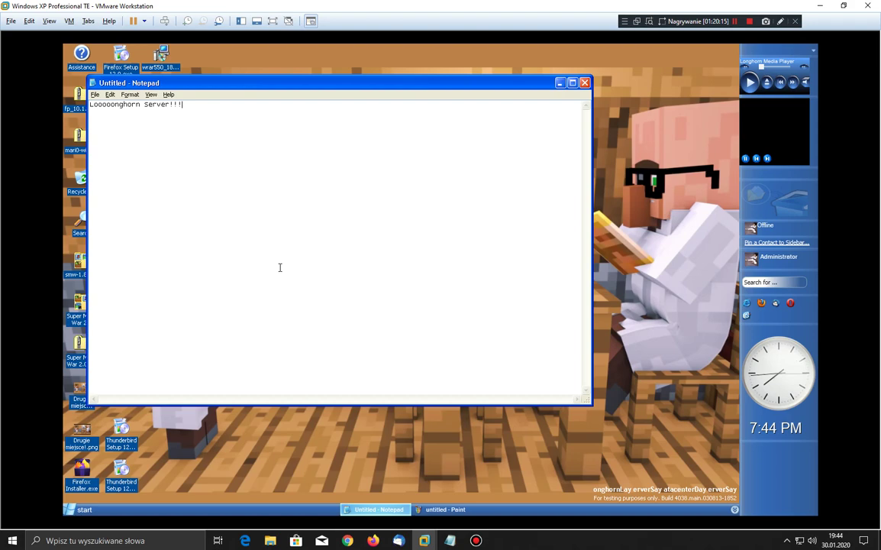
click(95, 94)
click(105, 134)
text(lhs)
key(Return)
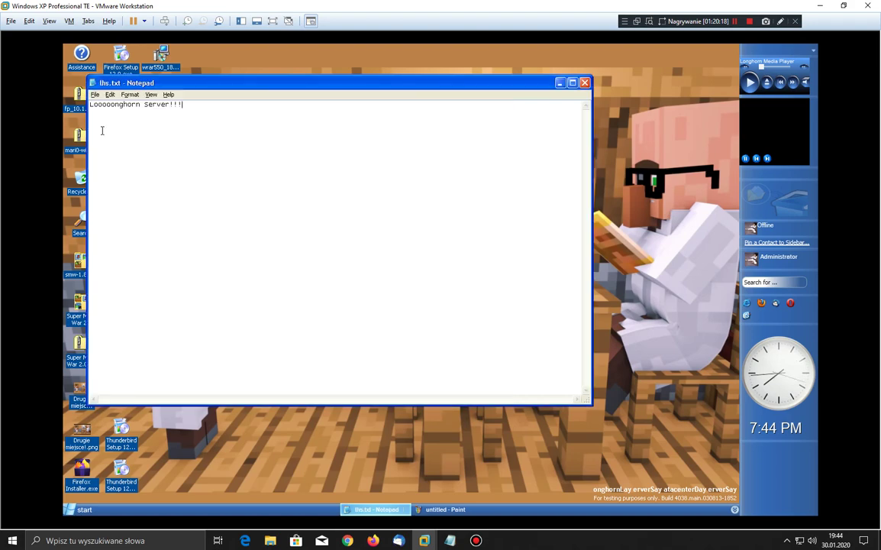
click(585, 82)
- Run winver, view the licence text, close both windows and restore the Paint window
key(super+r)
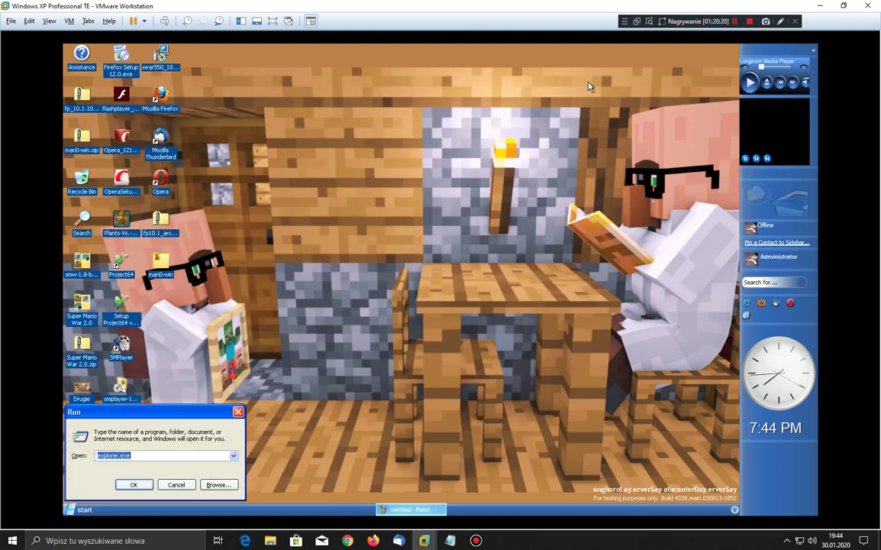
text(winver)
key(Return)
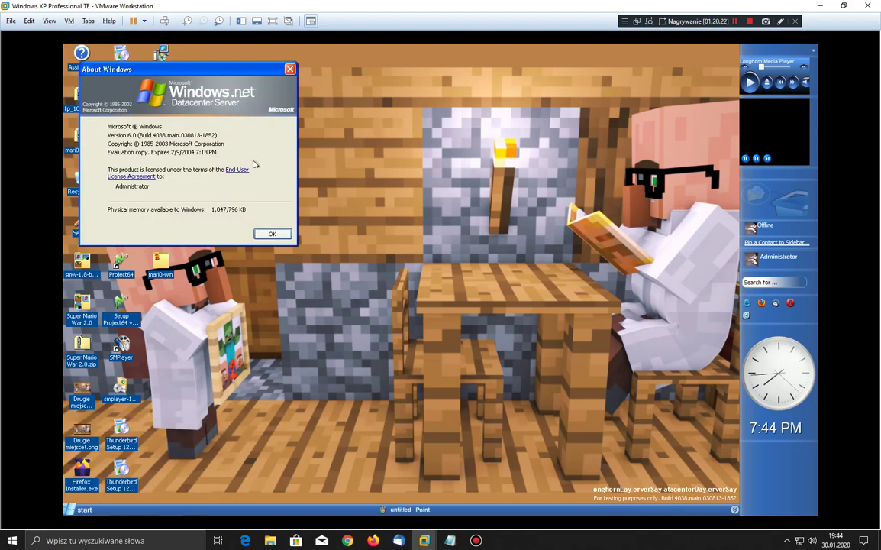
key(Tab)
key(Return)
click(584, 83)
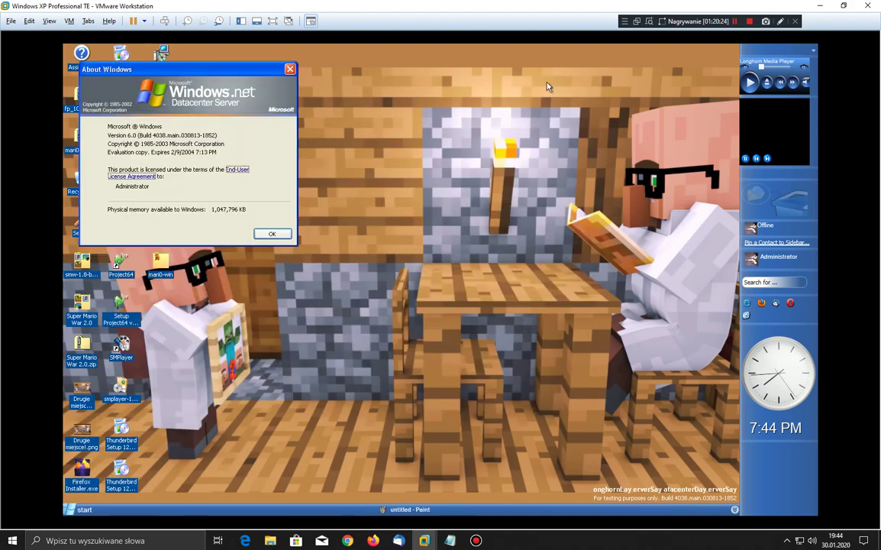
click(290, 69)
click(410, 508)
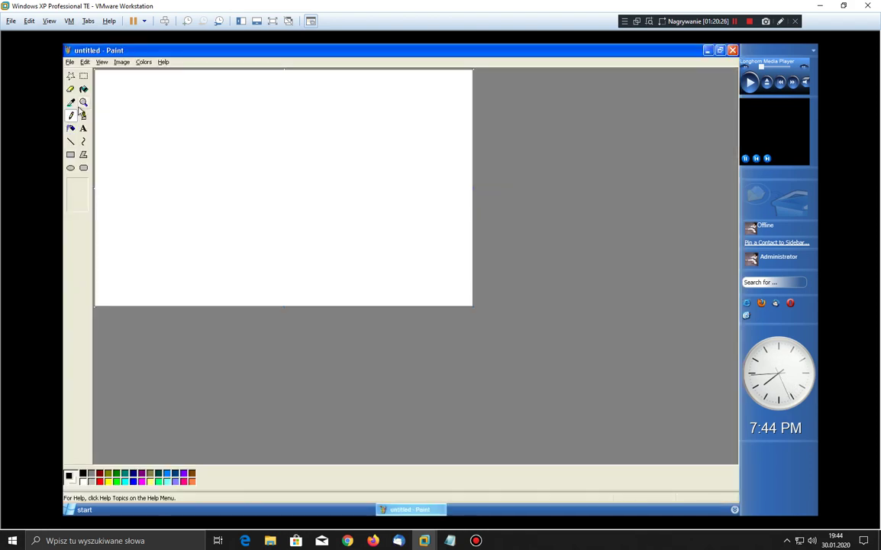
- Hand-write 'Lhserver.net' on the canvas, undoing a stray brown stroke and a misplaced dot
drag(136, 108, 157, 152)
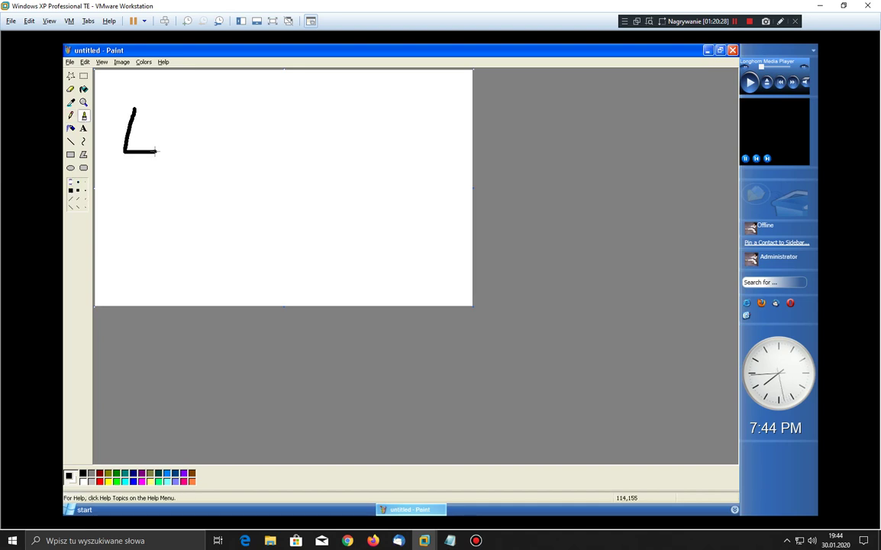
mouse_move(170, 110)
mouse_down()
mouse_move(162, 156)
mouse_move(215, 149)
mouse_move(203, 146)
mouse_move(203, 156)
mouse_up()
click(192, 472)
key(ctrl+z)
mouse_move(220, 145)
mouse_down()
mouse_move(227, 140)
mouse_move(229, 157)
mouse_up()
mouse_move(243, 149)
mouse_down()
mouse_move(275, 163)
mouse_move(284, 151)
mouse_up()
mouse_move(289, 158)
mouse_down()
mouse_move(300, 153)
mouse_move(306, 162)
mouse_up()
drag(321, 152, 338, 152)
click(302, 199)
key(ctrl+z)
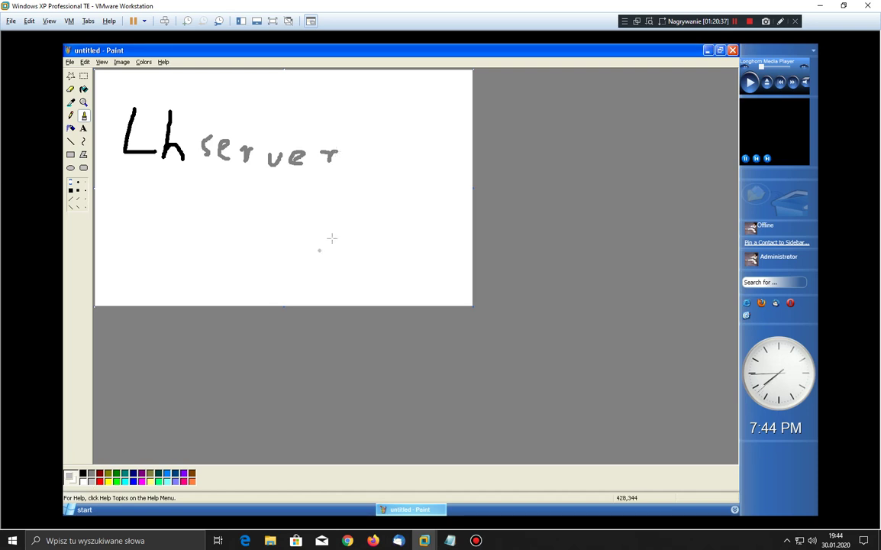
click(347, 161)
mouse_move(367, 151)
mouse_down()
mouse_move(359, 157)
mouse_move(369, 150)
mouse_move(370, 162)
mouse_move(384, 155)
mouse_move(388, 163)
mouse_move(381, 144)
mouse_move(394, 143)
mouse_up()
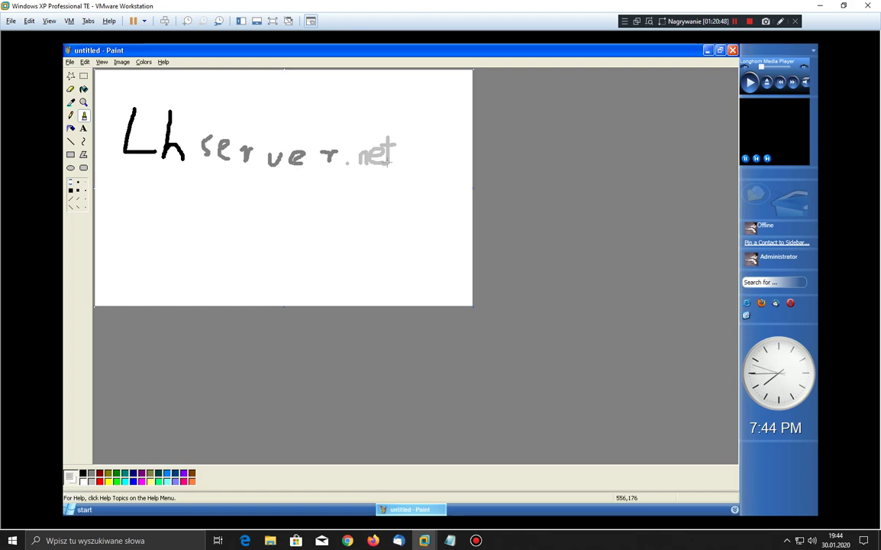
- View Paint's About information from the Help menu, then dismiss it
click(163, 62)
click(180, 86)
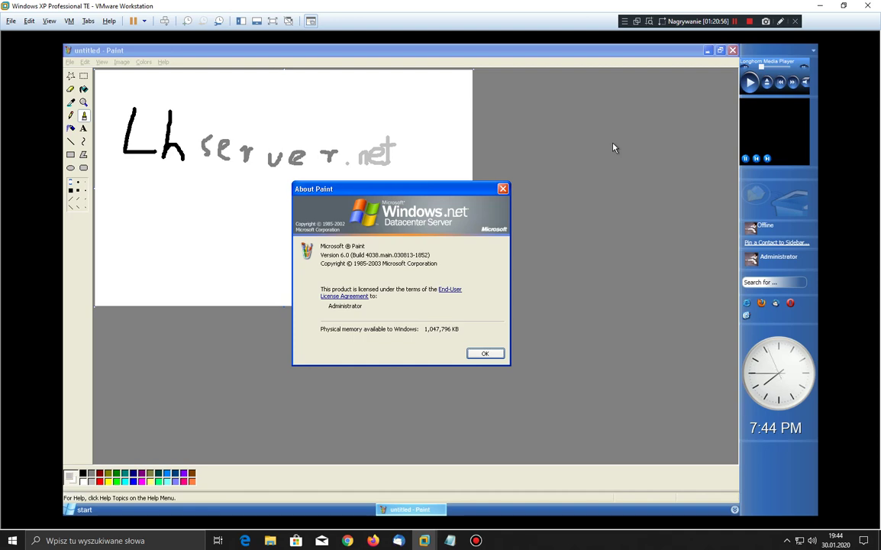
click(485, 354)
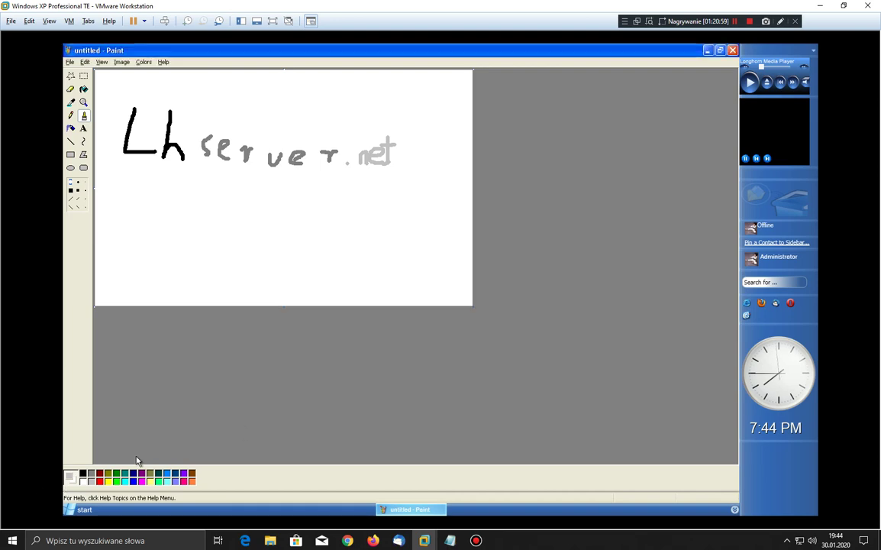
- Dot a row of orange points beneath the Lhserver.net text
click(192, 481)
click(126, 183)
click(122, 224)
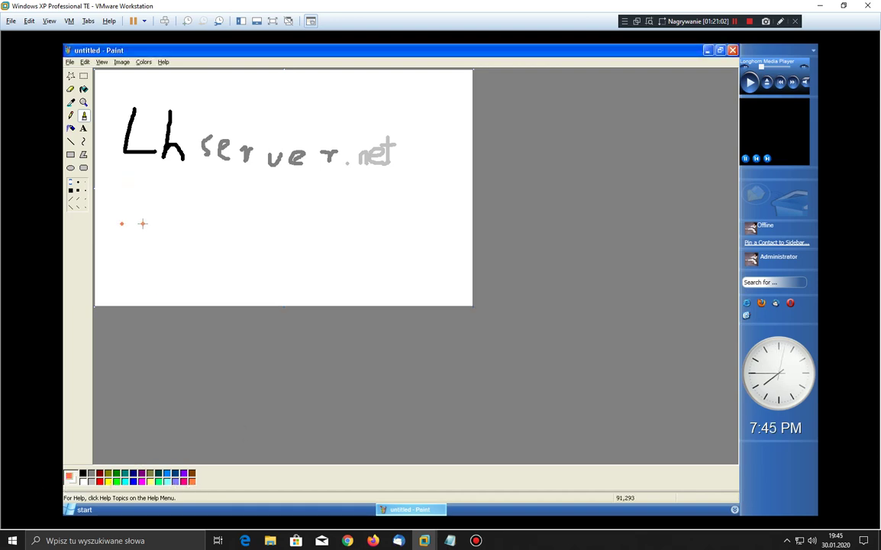
click(143, 224)
click(163, 224)
click(181, 225)
click(219, 225)
click(244, 225)
click(267, 225)
click(309, 225)
click(333, 224)
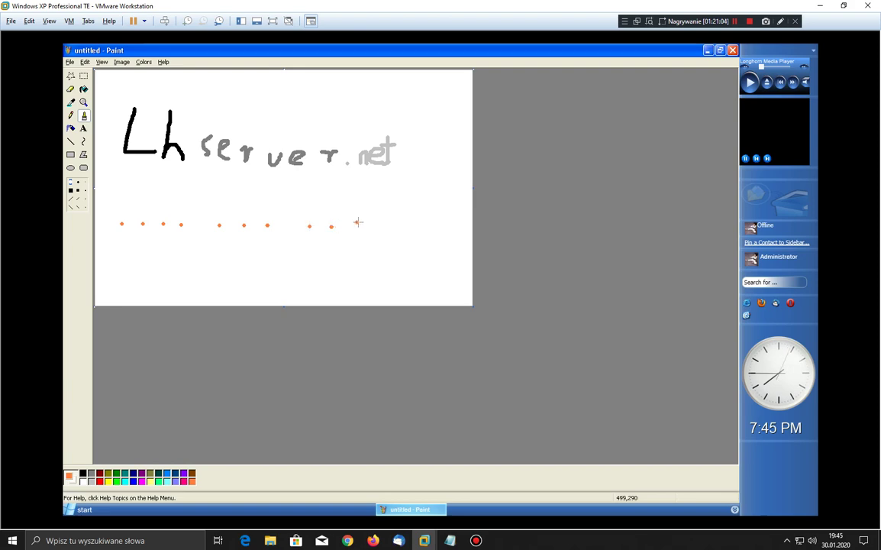
click(359, 222)
click(388, 221)
click(405, 222)
click(290, 226)
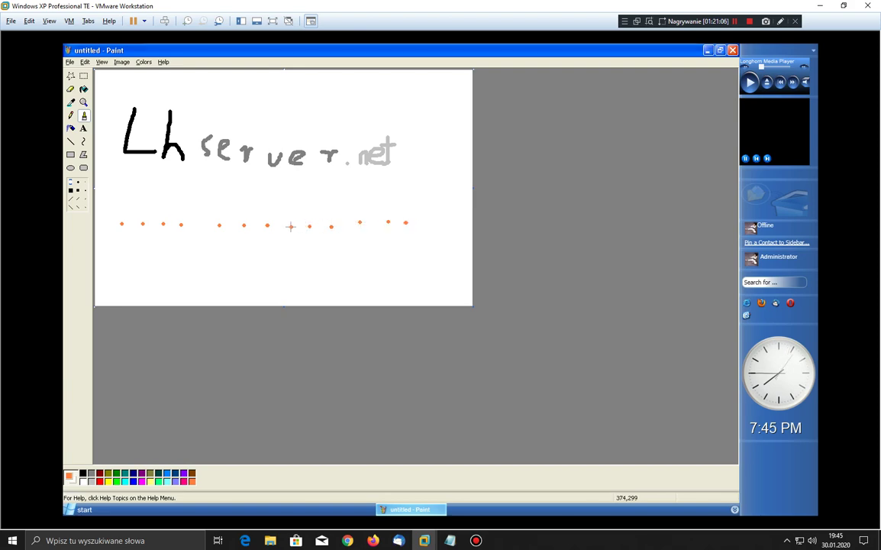
- Save the picture as lhsn.dib and close Paint
click(70, 62)
click(81, 100)
text(lhs)
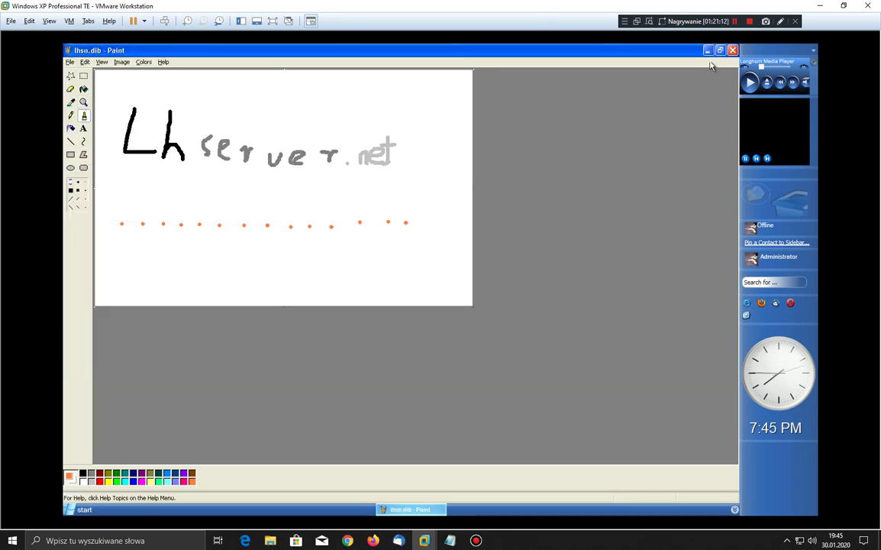
click(732, 49)
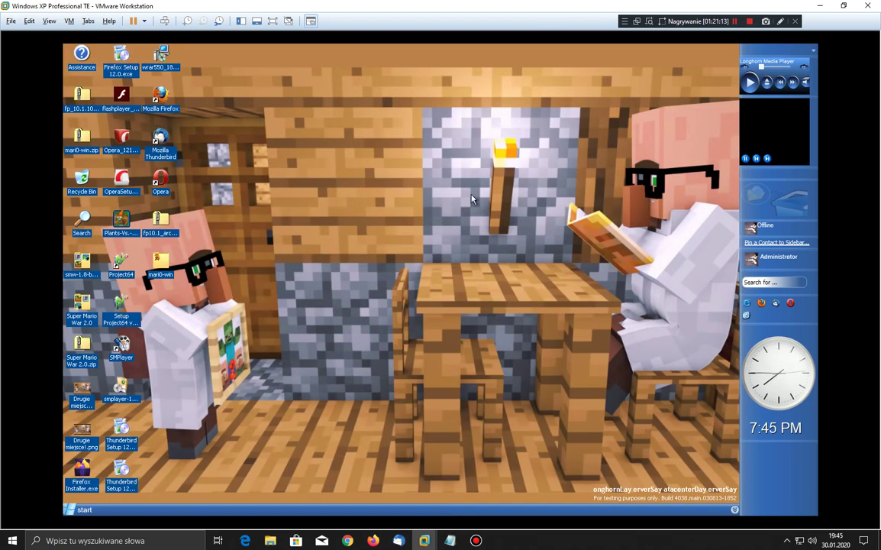
- Launch LevelEditor.exe from Super Mario War 2.0\1.8 Old and name the new map 'nEoona'
double_click(72, 292)
double_click(162, 223)
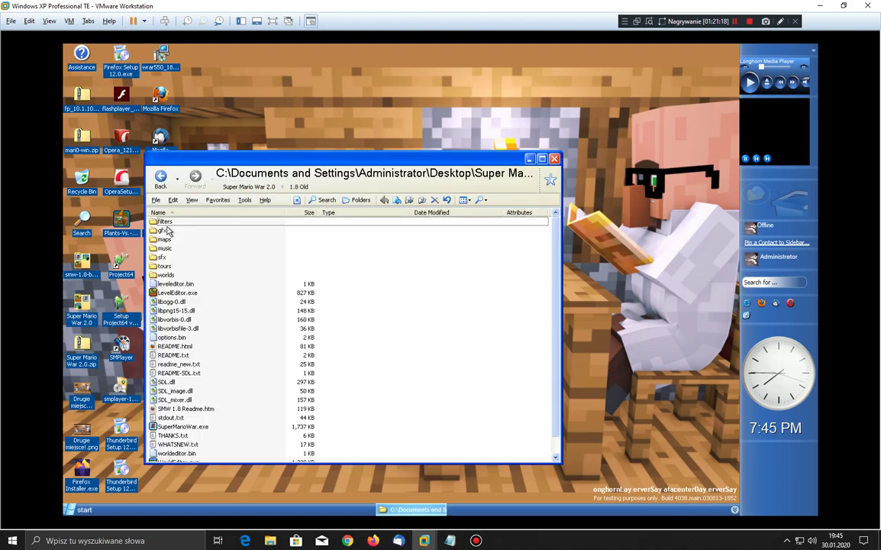
scroll(164, 259, down, 2)
double_click(172, 276)
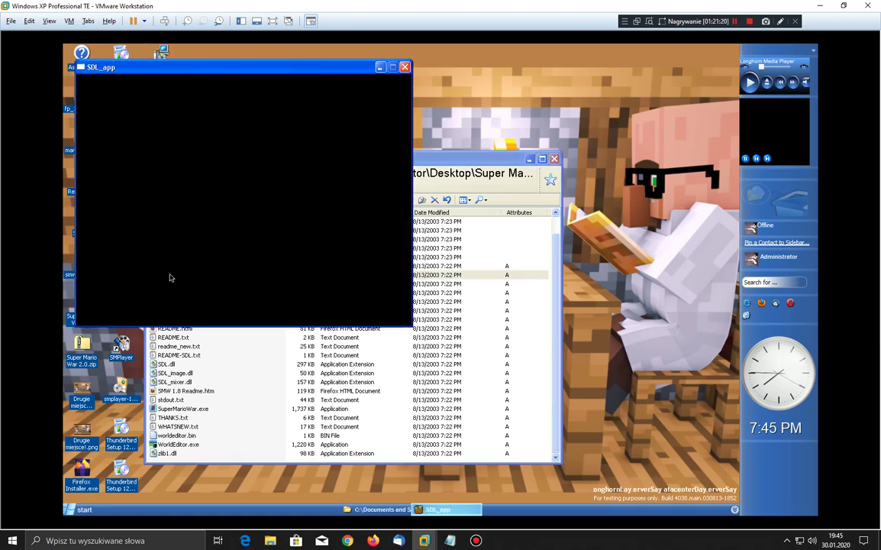
text(n)
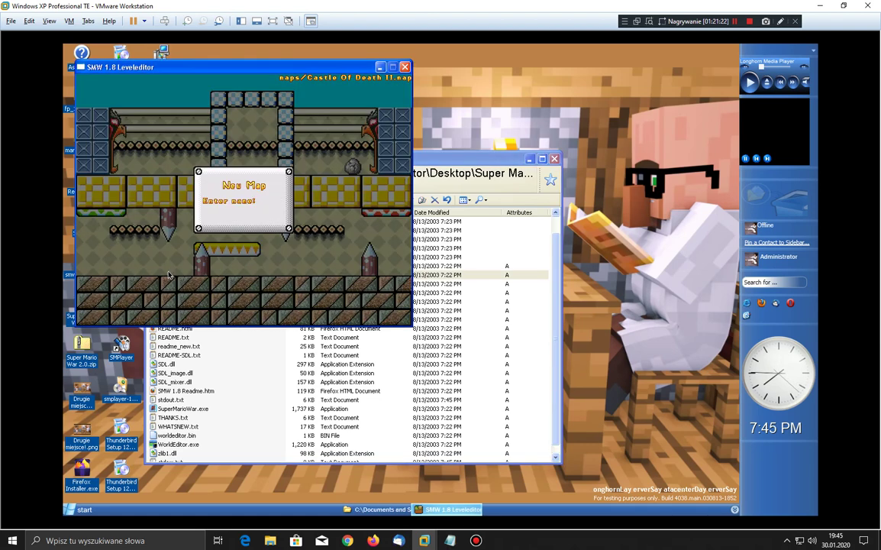
text(Eoona)
key(Return)
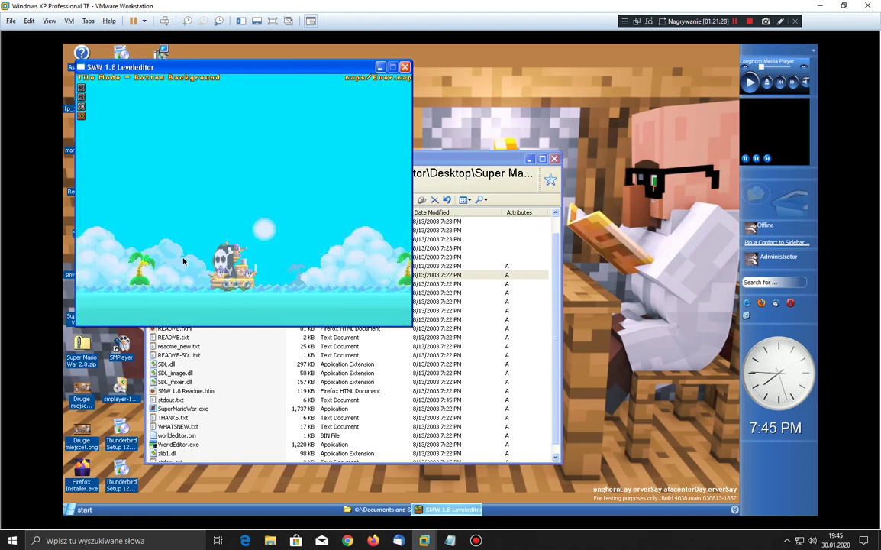
- Choose the hill-and-clouds background and toggle the back-layer rain eyecandy
key(b)
click(128, 236)
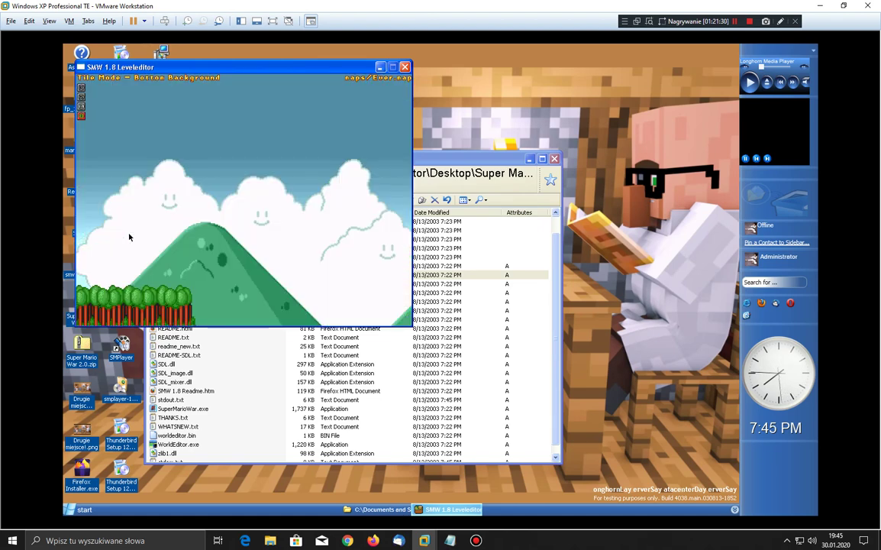
key(e)
key(e)
key(e)
click(195, 279)
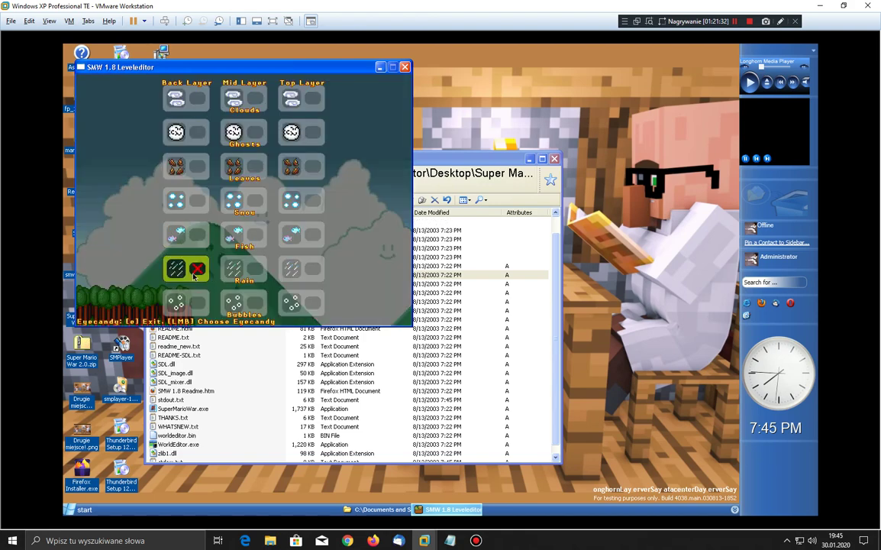
key(e)
- Switch tilesets and paint animated red lava along the level's bottom row
key(t)
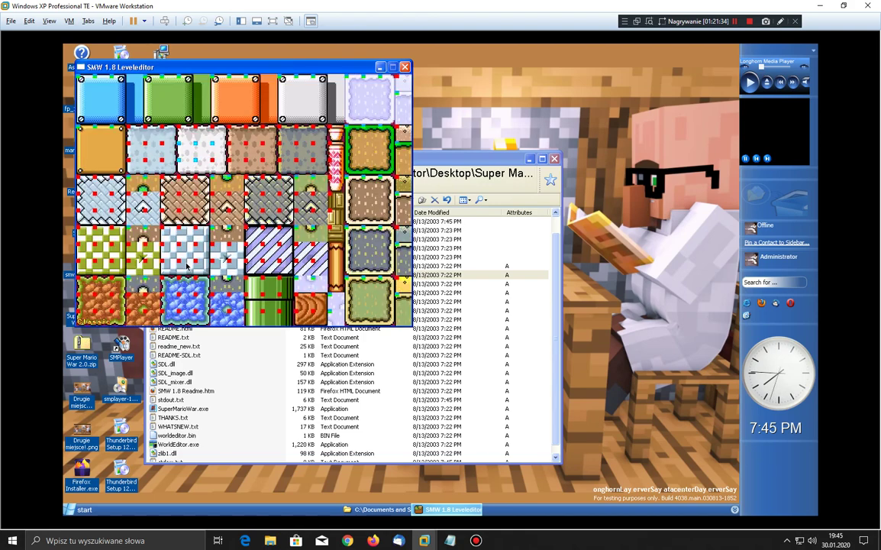
click(180, 193)
key(t)
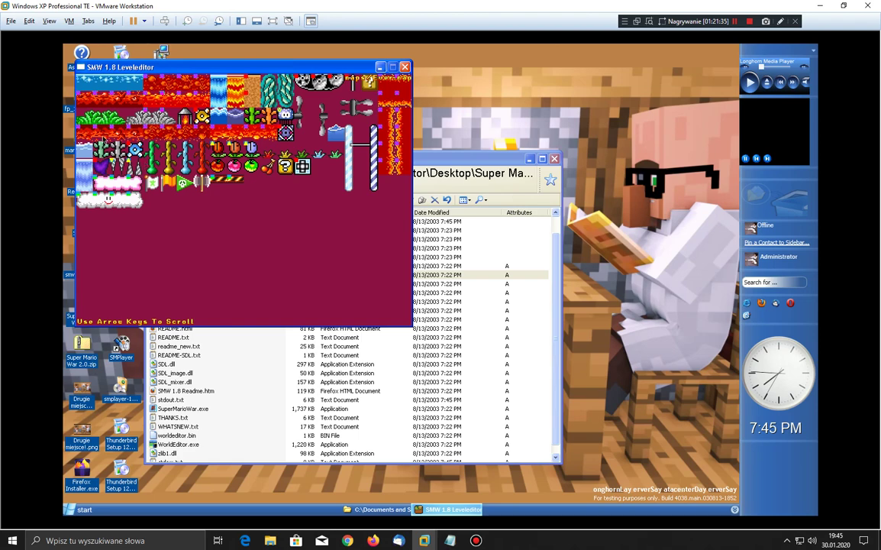
click(85, 107)
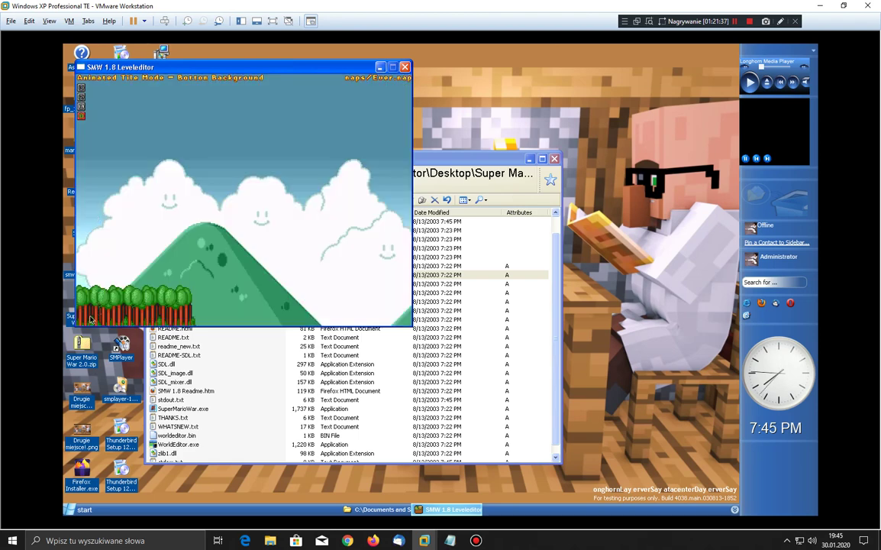
drag(90, 319, 367, 324)
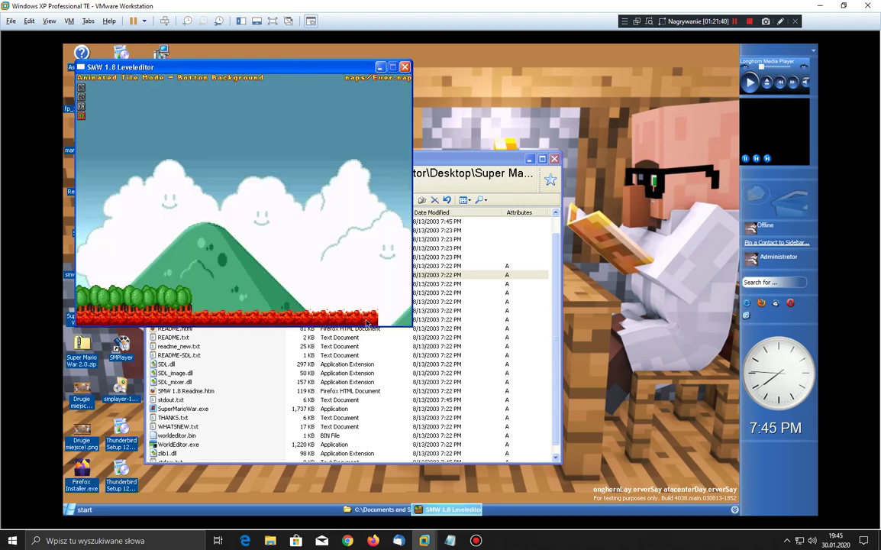
key(t)
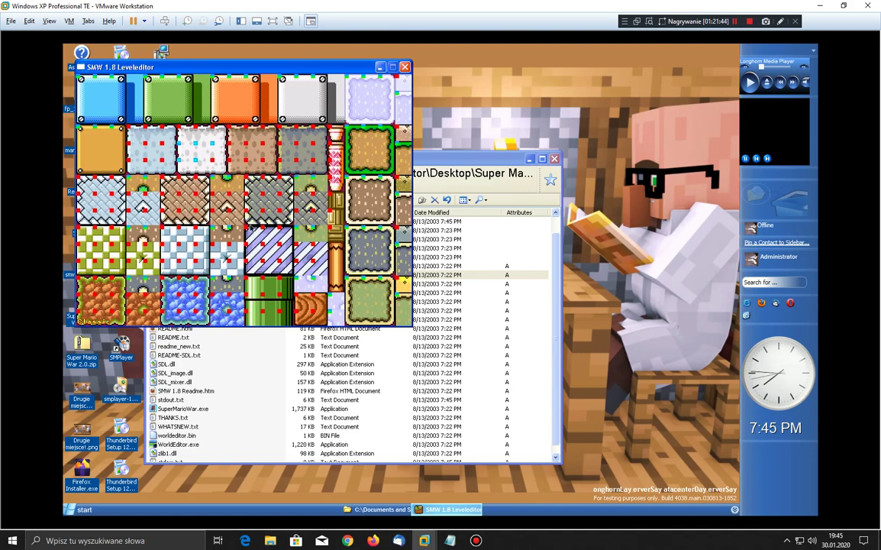
- Paint a grey stone platform mid-level and place rows of ? blocks above it
click(248, 167)
drag(146, 266, 327, 266)
key(b)
click(95, 85)
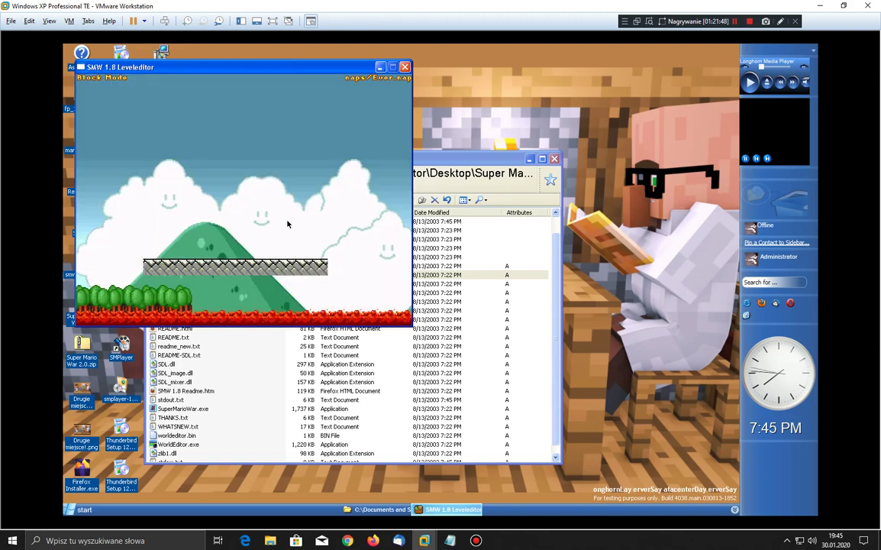
drag(219, 200, 260, 204)
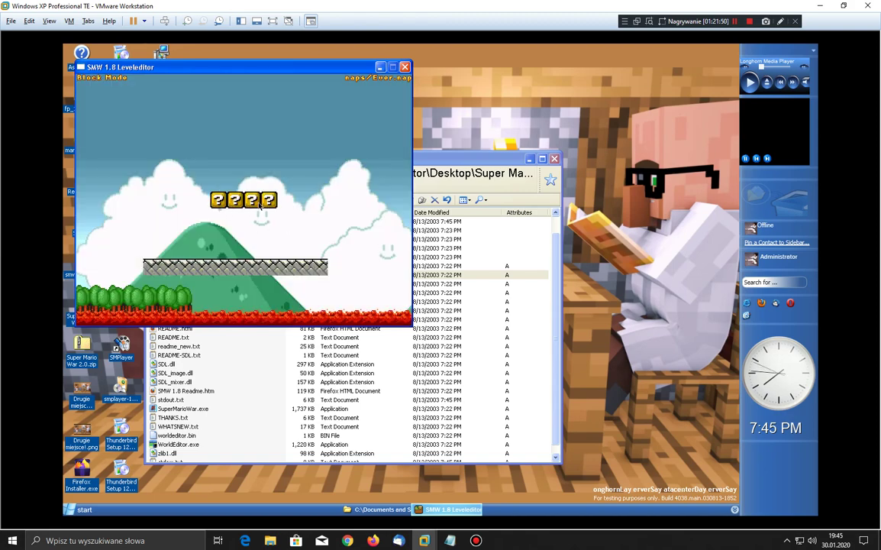
click(202, 200)
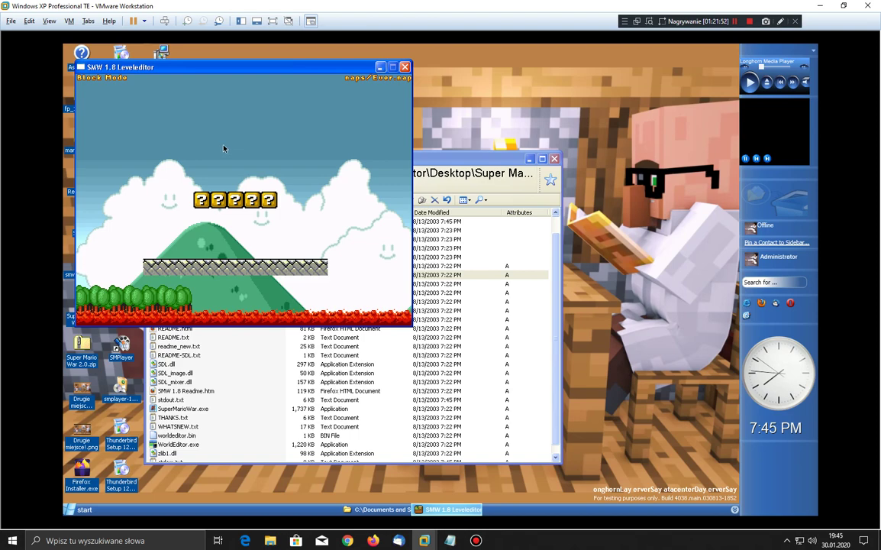
drag(224, 148, 251, 149)
click(237, 101)
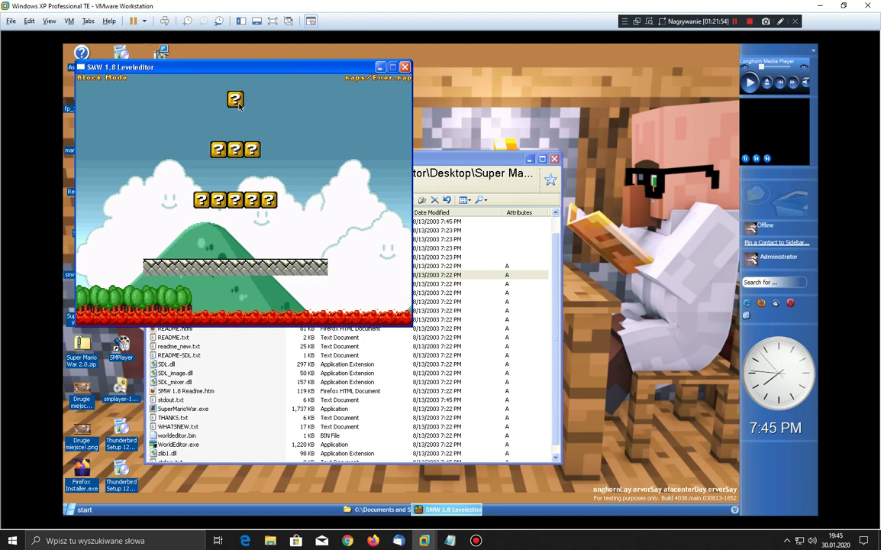
- Lay red dashed blocks beside the platform and two red OFF blocks near the top
key(b)
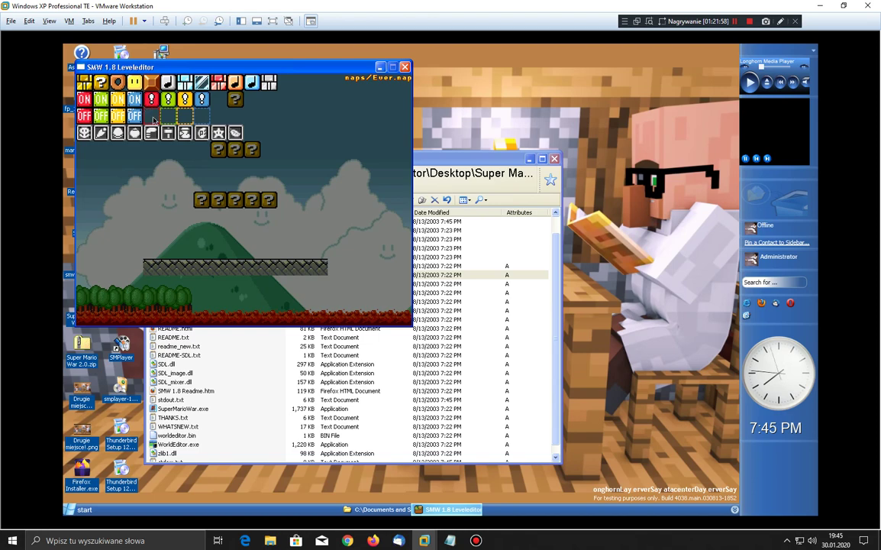
click(150, 98)
mouse_move(136, 265)
mouse_down()
mouse_move(80, 266)
mouse_move(406, 265)
mouse_up()
key(b)
click(82, 115)
click(219, 99)
click(251, 99)
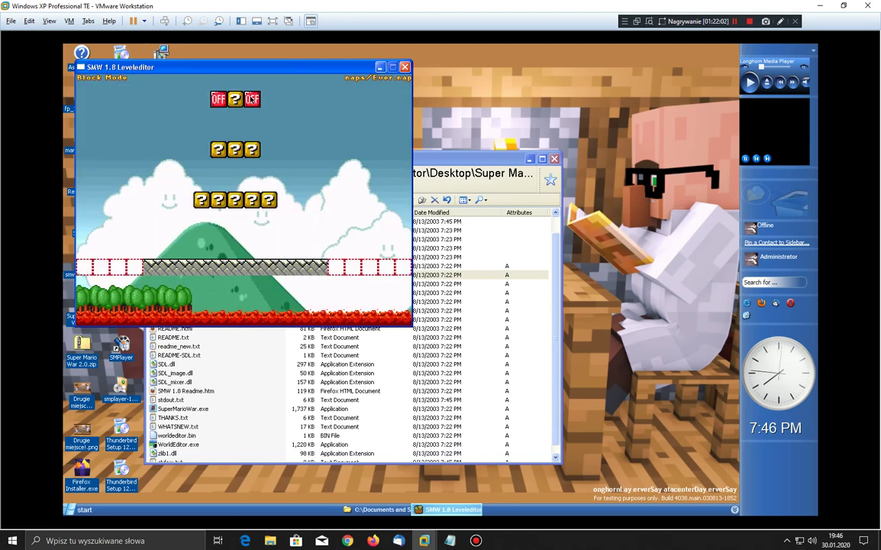
- Build green ! block columns on the left and right sides of the level
key(b)
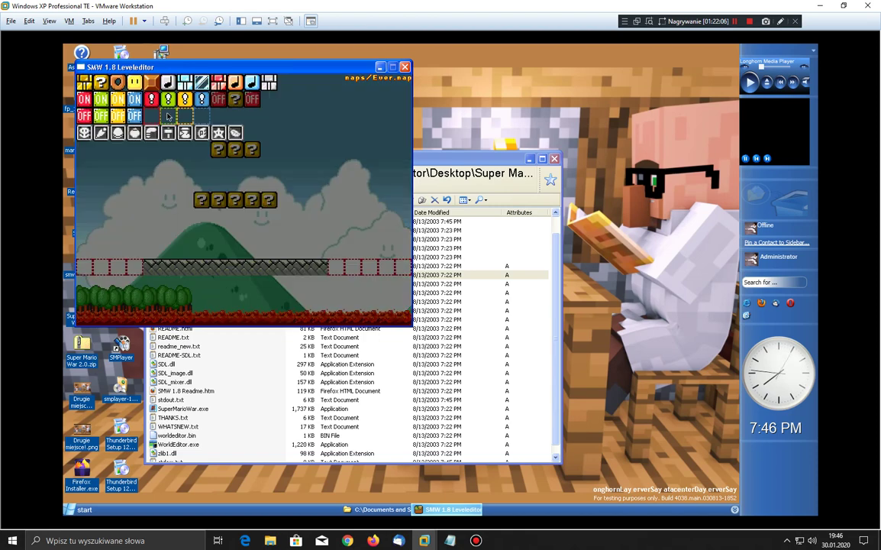
click(167, 116)
key(b)
click(167, 99)
drag(151, 82, 151, 249)
mouse_move(314, 251)
mouse_down()
mouse_move(319, 84)
mouse_move(302, 82)
mouse_up()
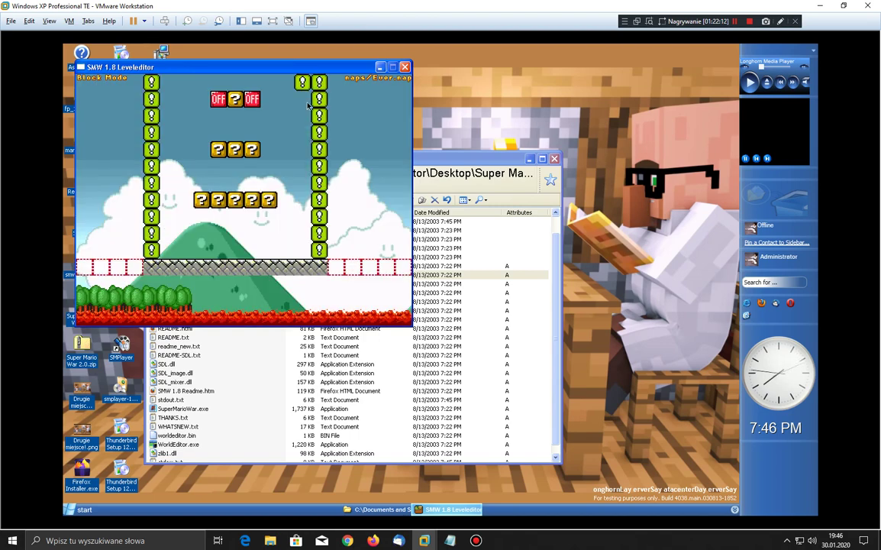
- Browse other block types in the block palette and open the eyecandy chooser
key(b)
click(117, 99)
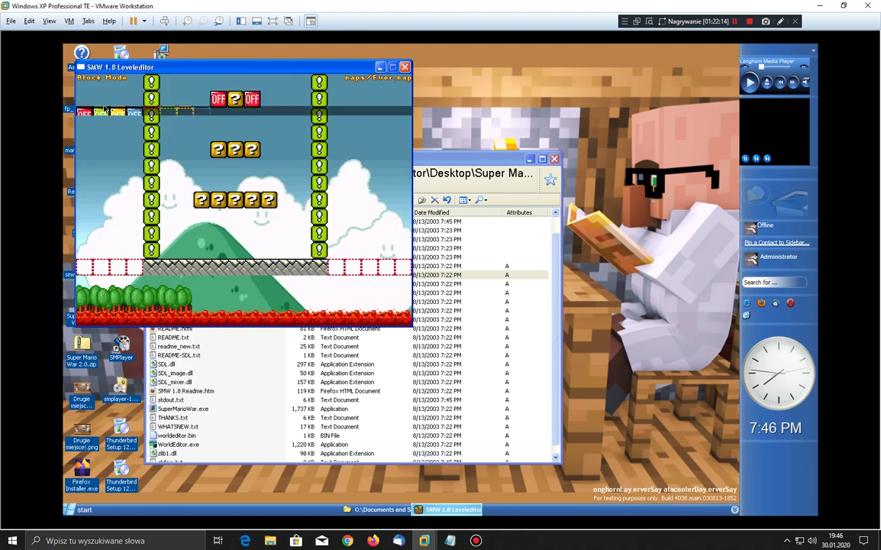
key(b)
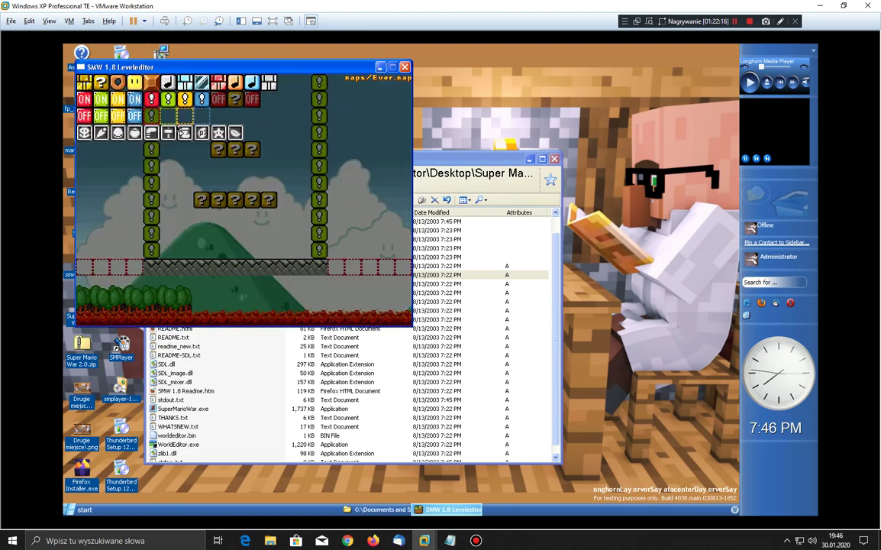
click(104, 101)
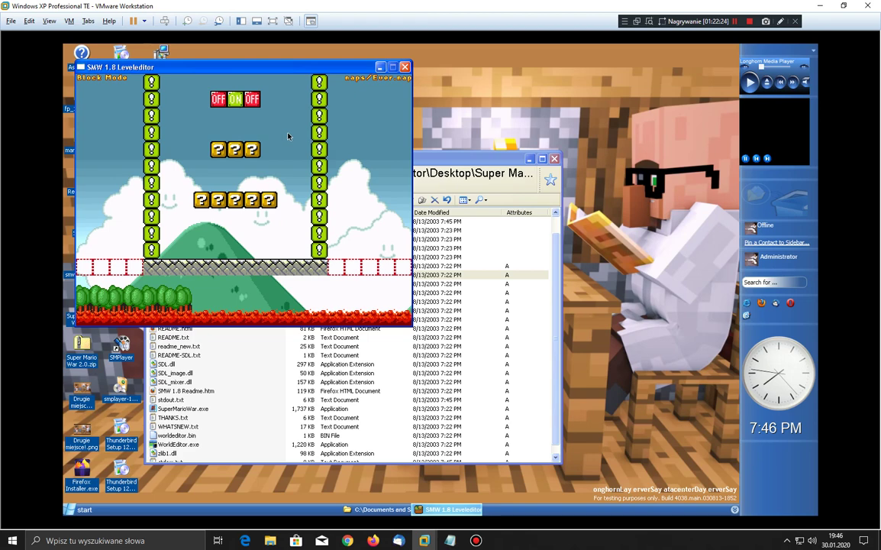
key(b)
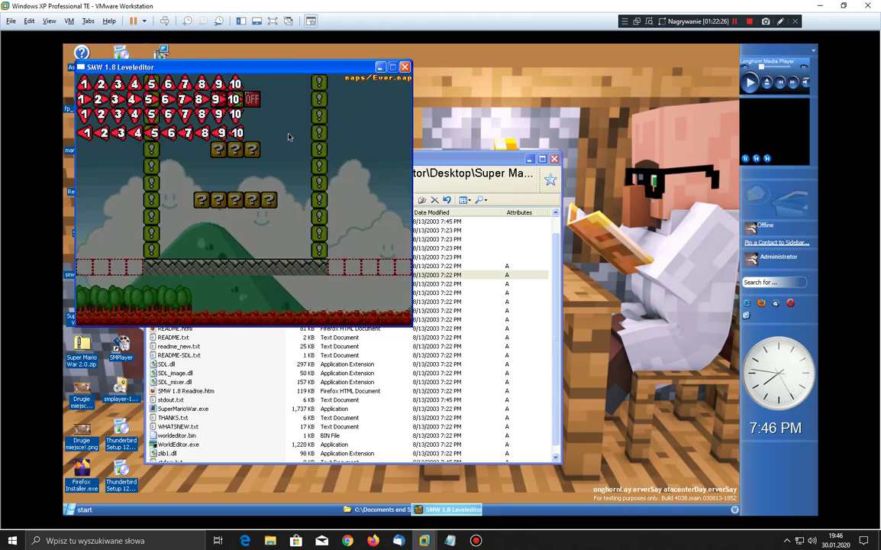
key(b)
key(e)
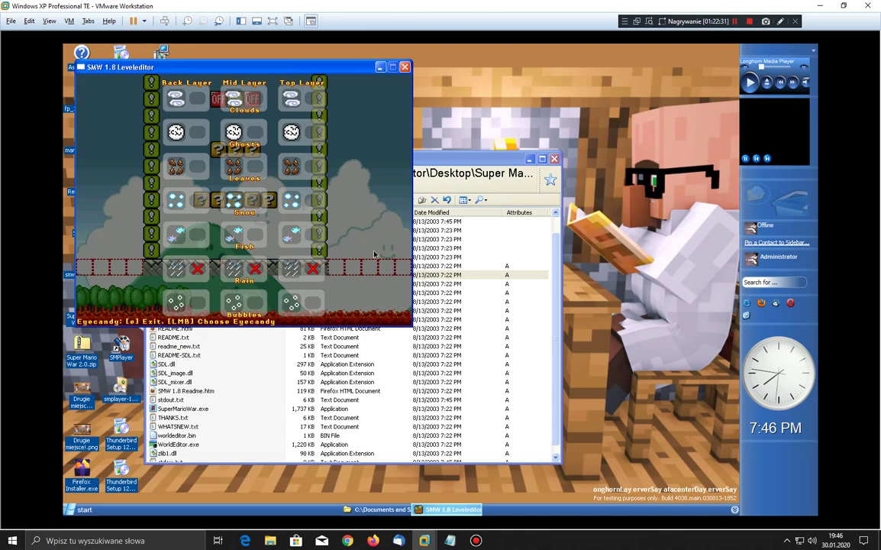
- Save the level and quit the level editor
key(e)
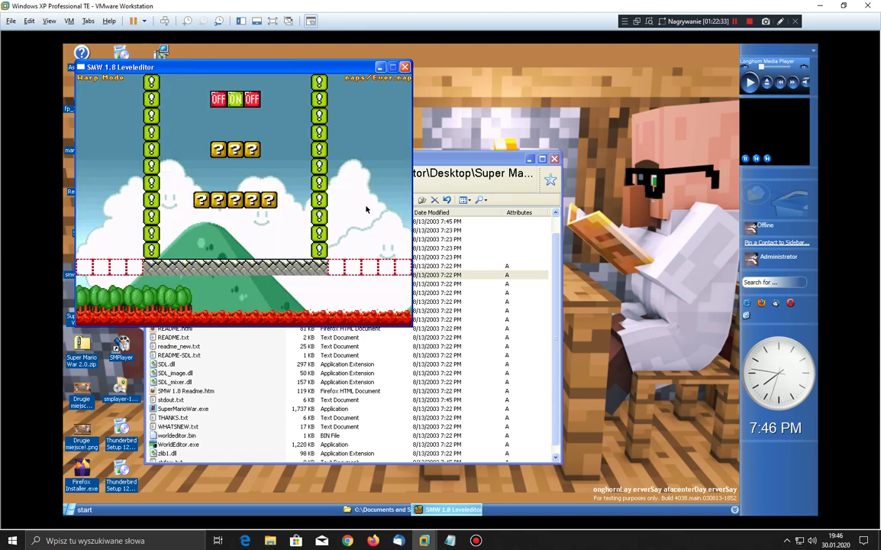
key(s)
key(Escape)
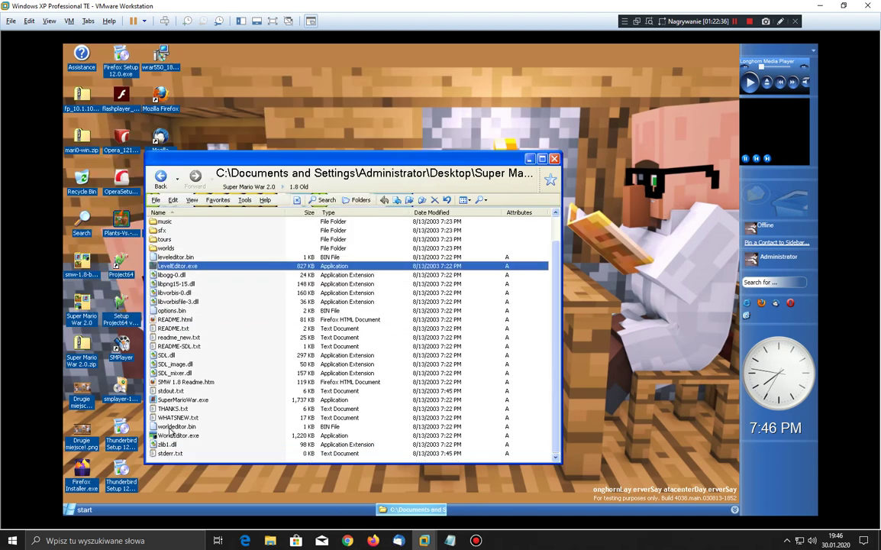
- Launch the World Editor and create a new 20x20 world
double_click(174, 434)
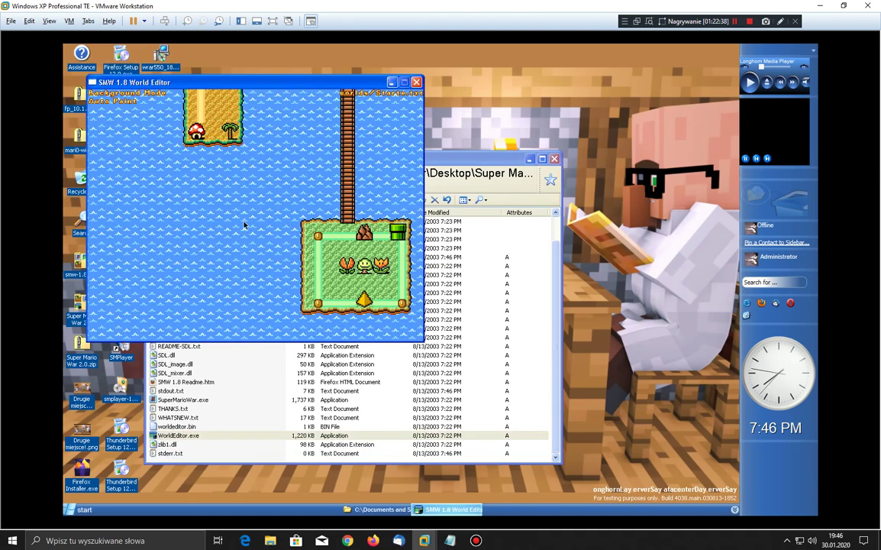
key(n)
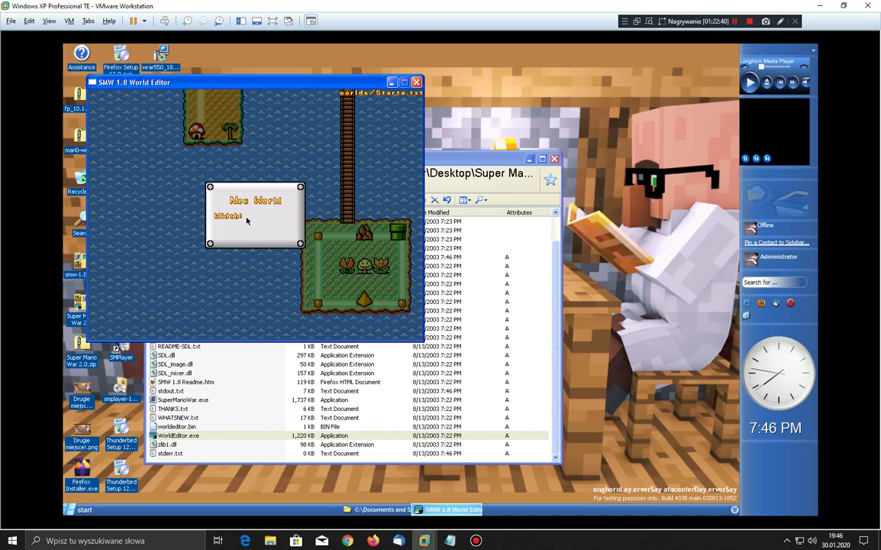
text(20)
key(Return)
text(20)
key(Return)
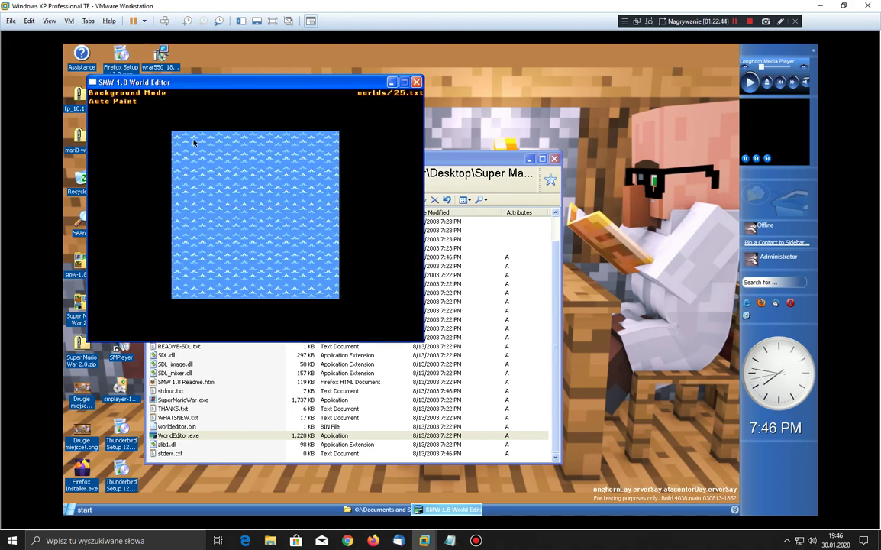
- Place the START point on the water and stage 1 below it
key(s)
click(87, 89)
click(263, 173)
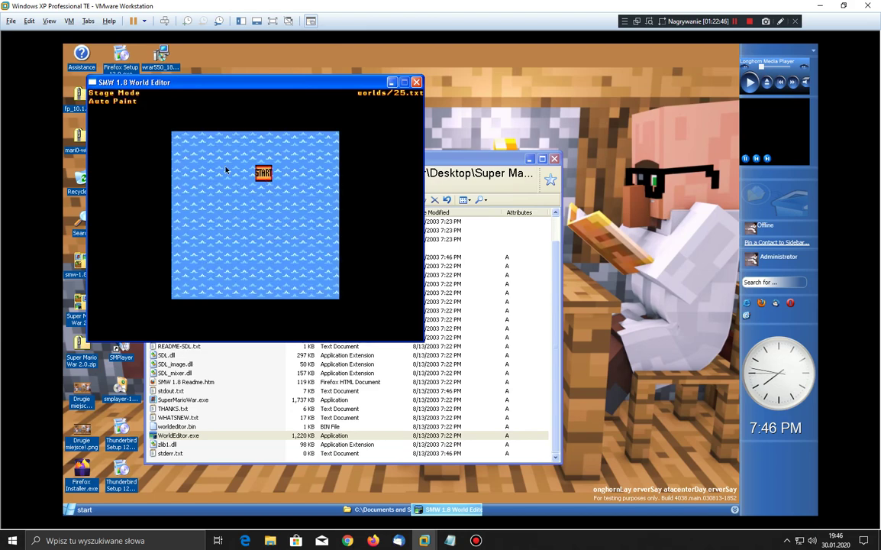
key(t)
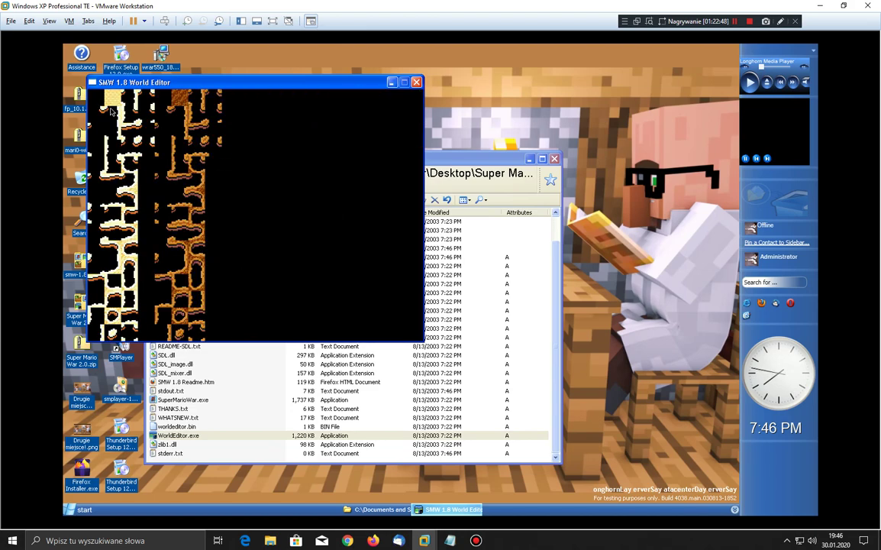
key(f)
click(188, 176)
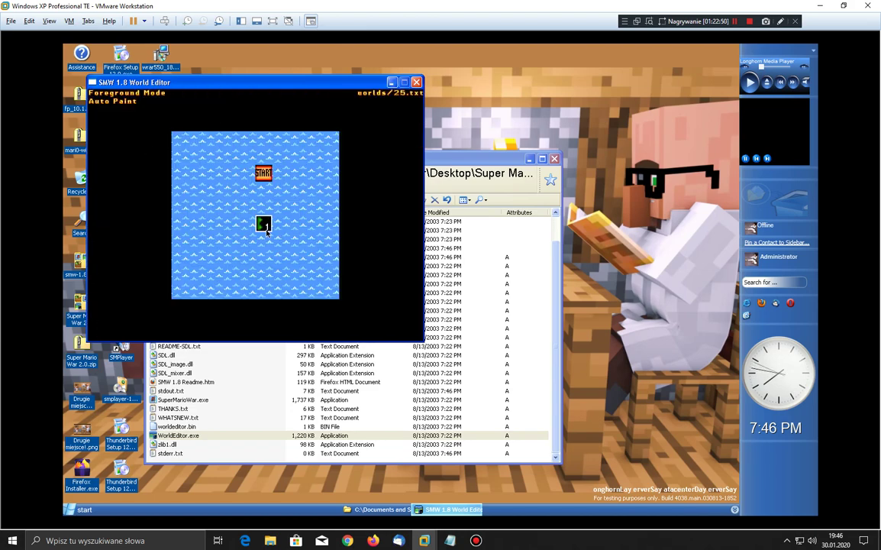
key(s)
click(122, 137)
- Paint a green land island around START and stage 1
key(f)
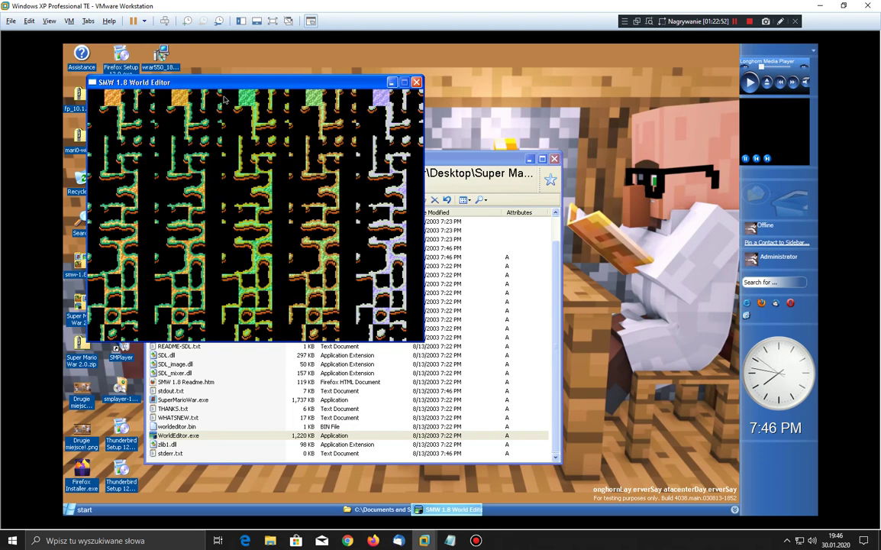
click(223, 99)
mouse_move(256, 164)
mouse_down()
mouse_move(222, 197)
mouse_move(264, 223)
mouse_move(266, 212)
mouse_up()
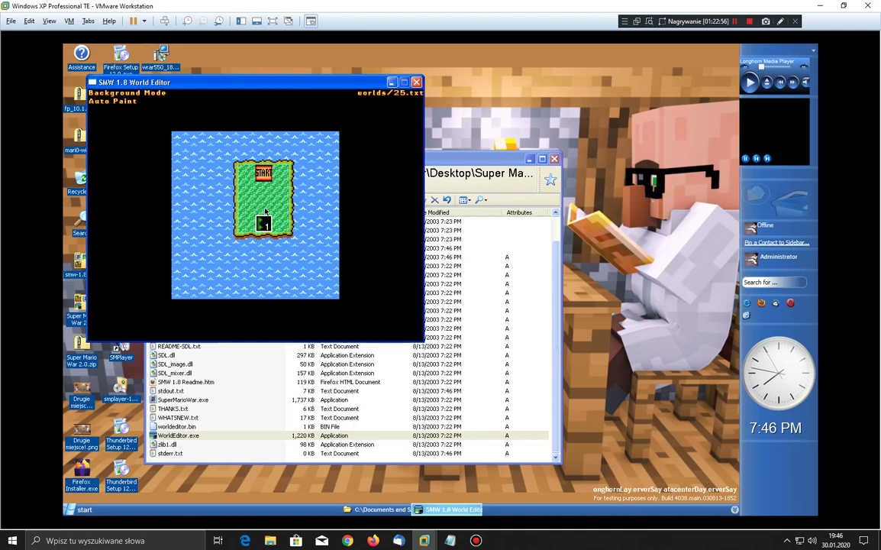
- Paint a path from START down to stage 1 and open stage 1's settings
key(p)
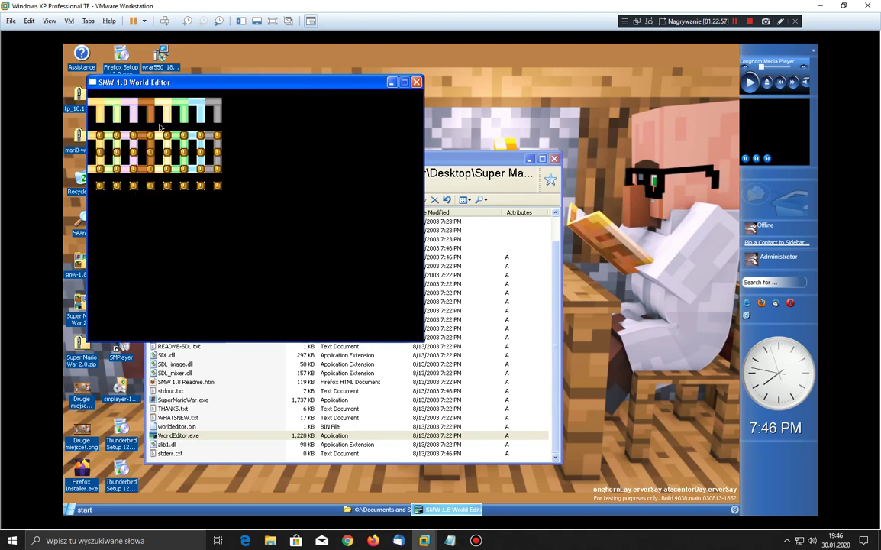
click(107, 106)
drag(264, 180, 263, 218)
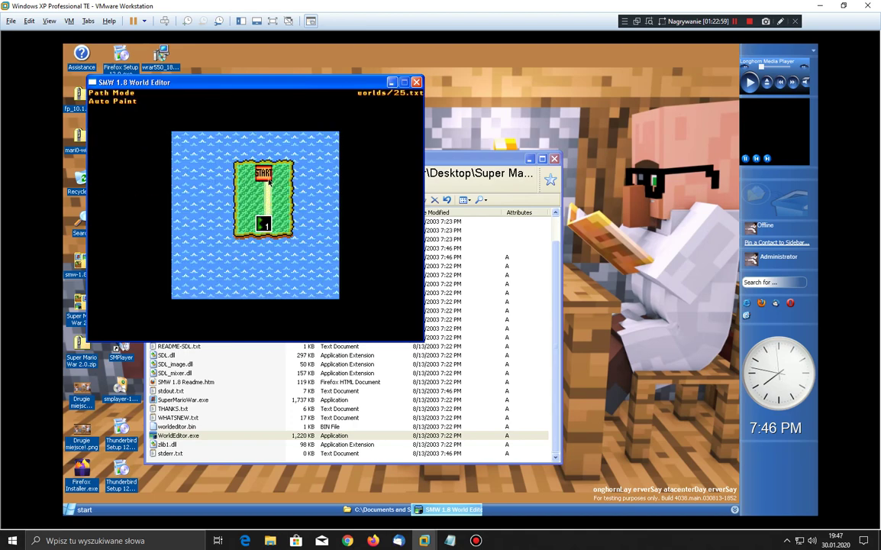
key(s)
click(257, 319)
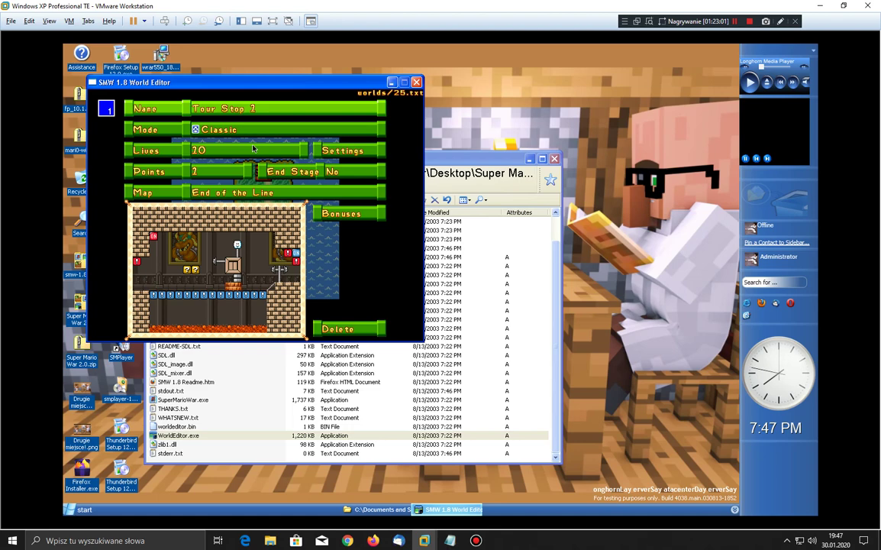
- Set the stage's map to Ever, mode to Stomp, and kills goal to 200
click(277, 197)
key(Right)
key(Up)
key(Up)
key(Up)
key(Up)
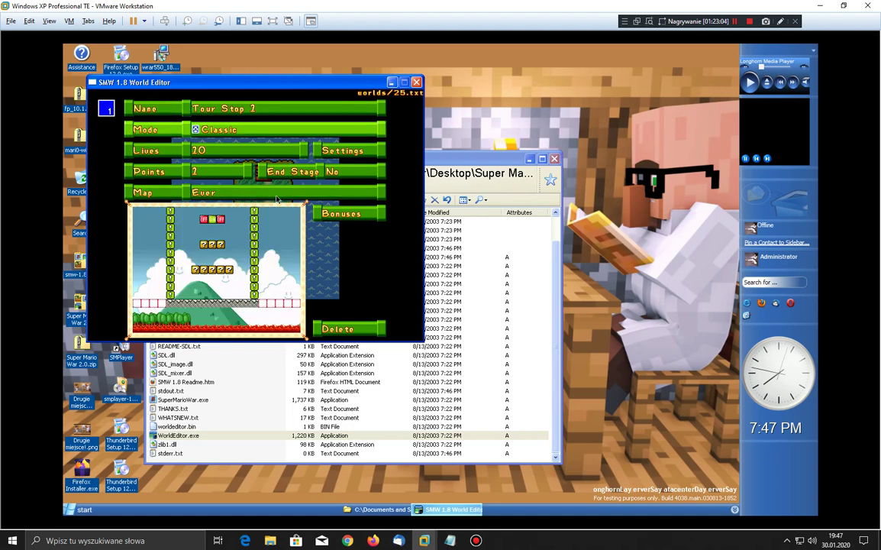
key(Down)
key(Left)
key(Left)
key(Left)
key(Left)
key(Left)
key(Left)
key(Left)
key(Left)
key(Left)
key(Left)
key(Left)
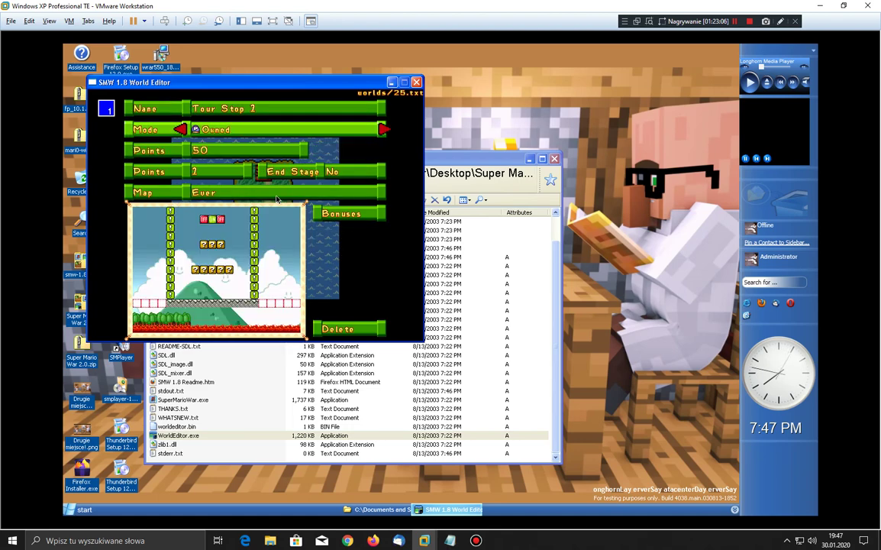
key(Left)
key(Left)
key(Left)
key(Left)
key(Left)
key(Left)
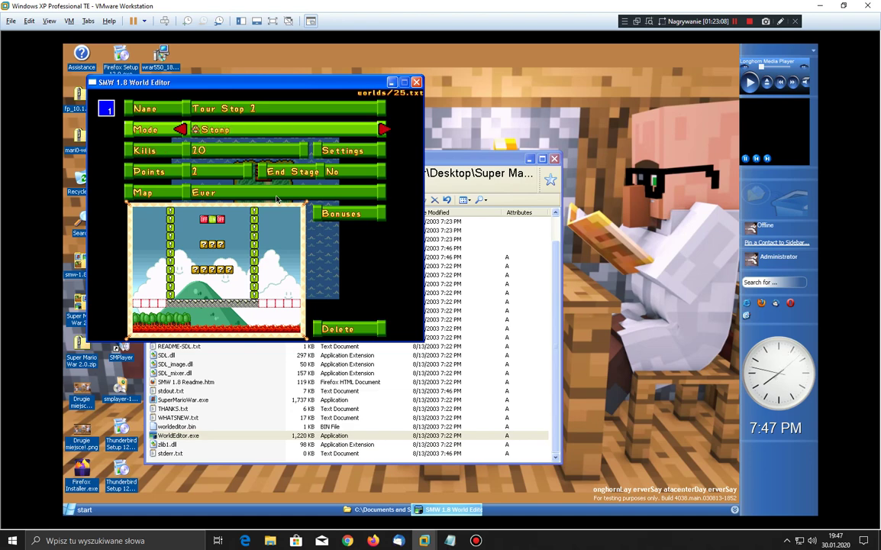
key(Down)
text(0)
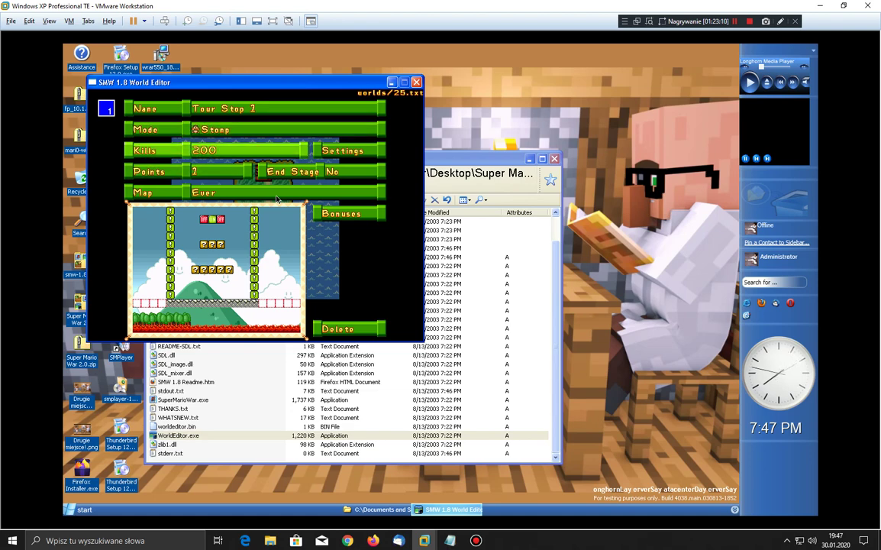
key(Right)
- Set Stomp spawn rate to Very Fast and all eight enemy frequencies to 10
key(Return)
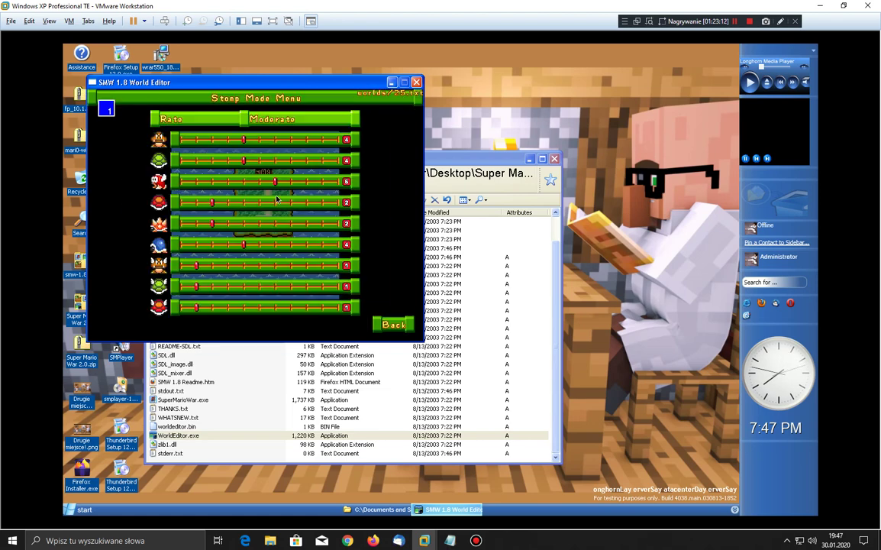
key(Right)
key(Right)
key(Down)
key(Right)
key(Right)
key(Right)
key(Right)
key(Right)
key(Right)
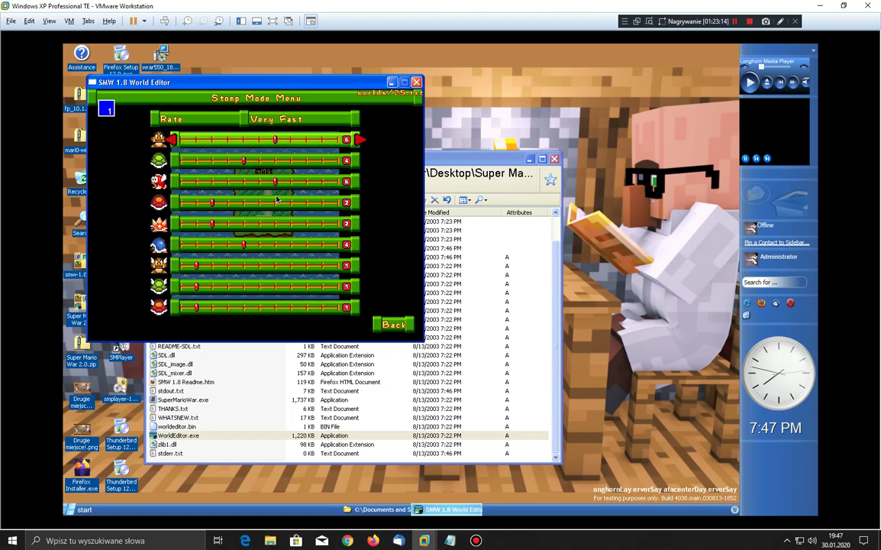
key(Down)
key(Right)
key(Right)
key(Right)
key(Right)
key(Right)
key(Right)
key(Down)
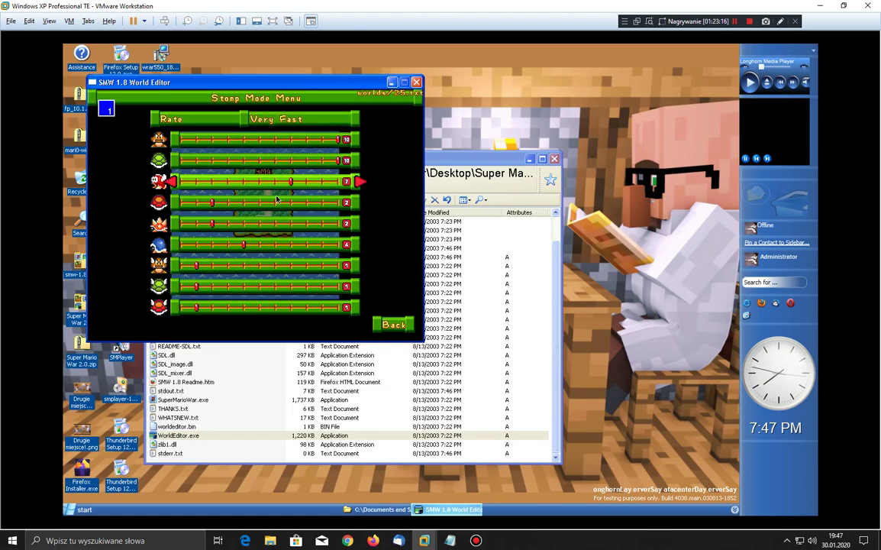
key(Right)
key(Right)
key(Right)
key(Right)
key(Down)
key(Right)
key(Right)
key(Right)
key(Right)
key(Right)
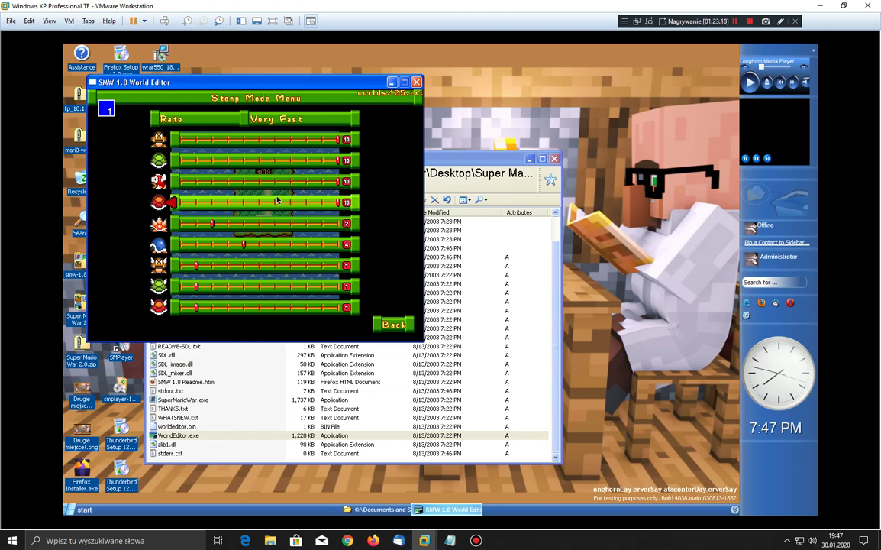
key(Down)
key(Right)
key(Right)
key(Right)
key(Right)
key(Right)
key(Right)
key(Right)
key(Right)
key(Down)
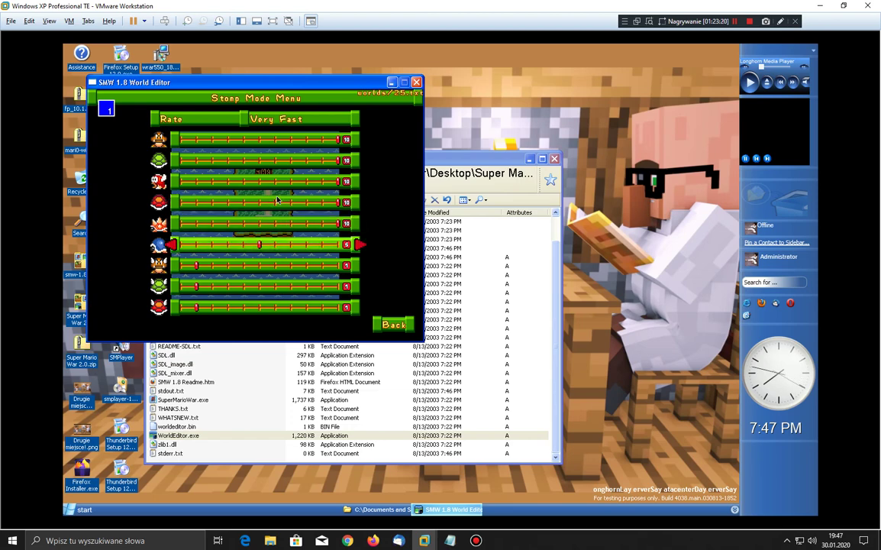
key(Right)
key(Right)
key(Right)
key(Right)
key(Right)
key(Right)
key(Down)
key(Right)
key(Right)
key(Right)
key(Right)
key(Right)
key(Right)
key(Right)
key(Right)
key(Right)
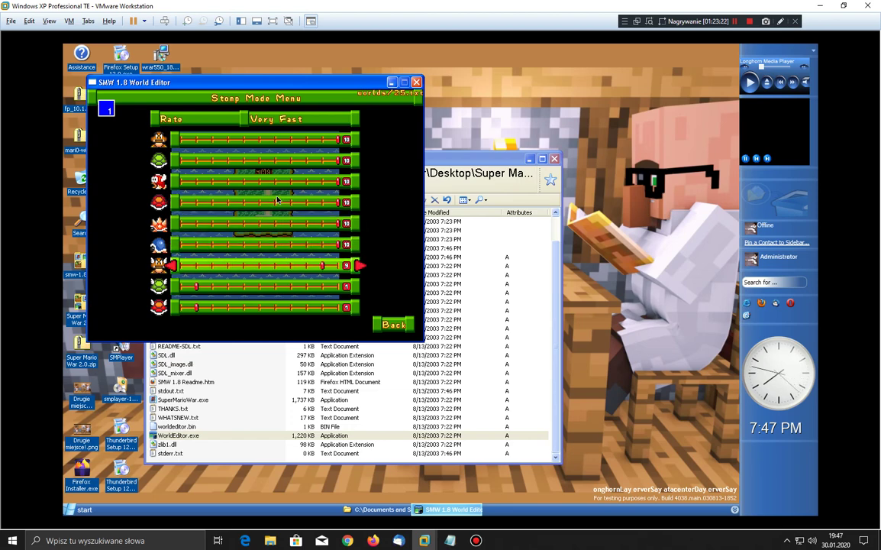
key(Down)
key(Right)
key(Right)
key(Right)
key(Right)
key(Right)
key(Right)
key(Right)
key(Right)
key(Right)
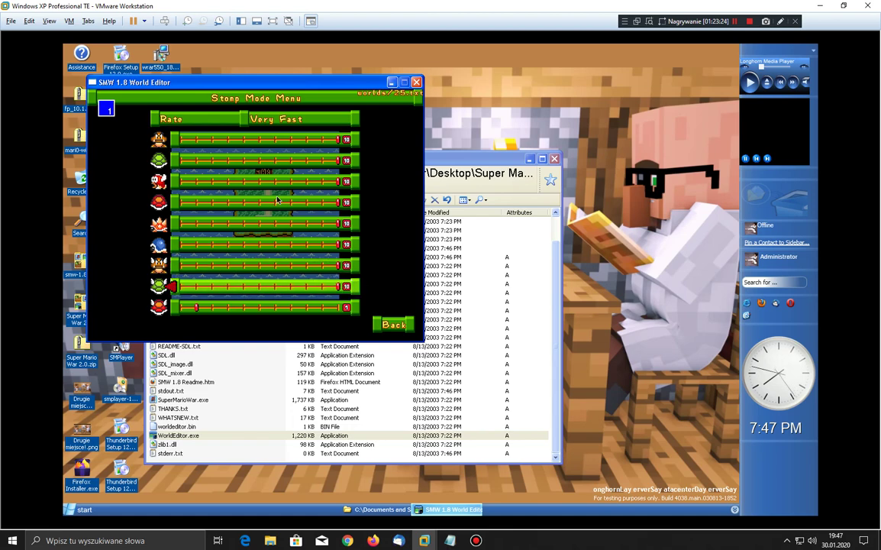
key(Down)
key(Right)
key(Right)
key(Right)
key(Right)
key(Right)
key(Right)
key(Right)
key(Right)
key(Right)
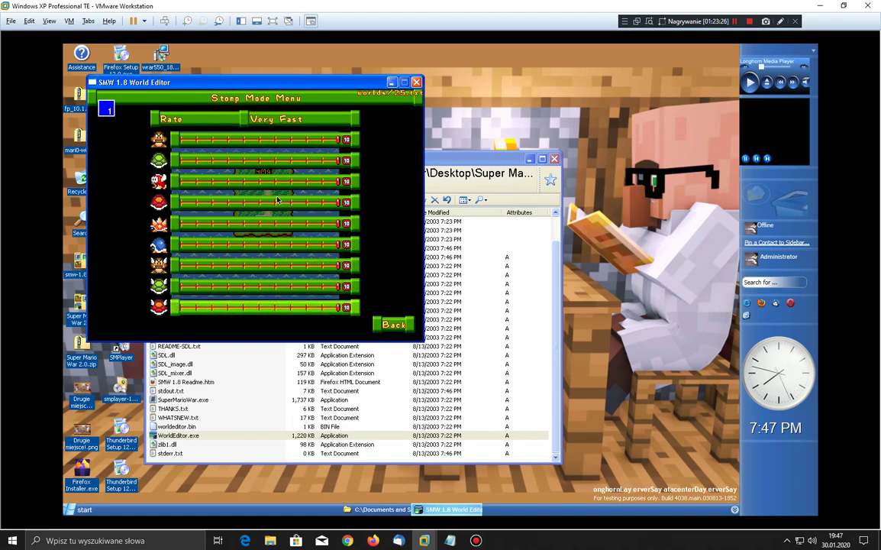
key(Escape)
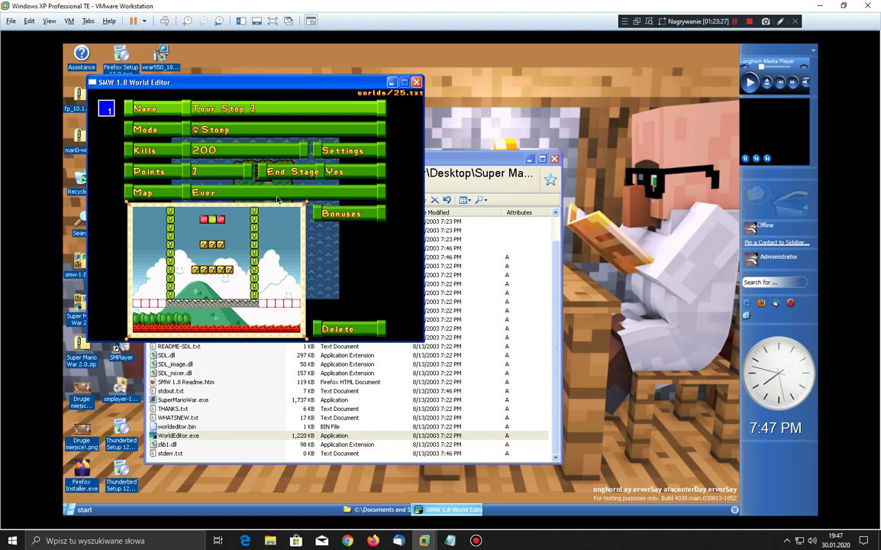
key(Escape)
key(Escape)
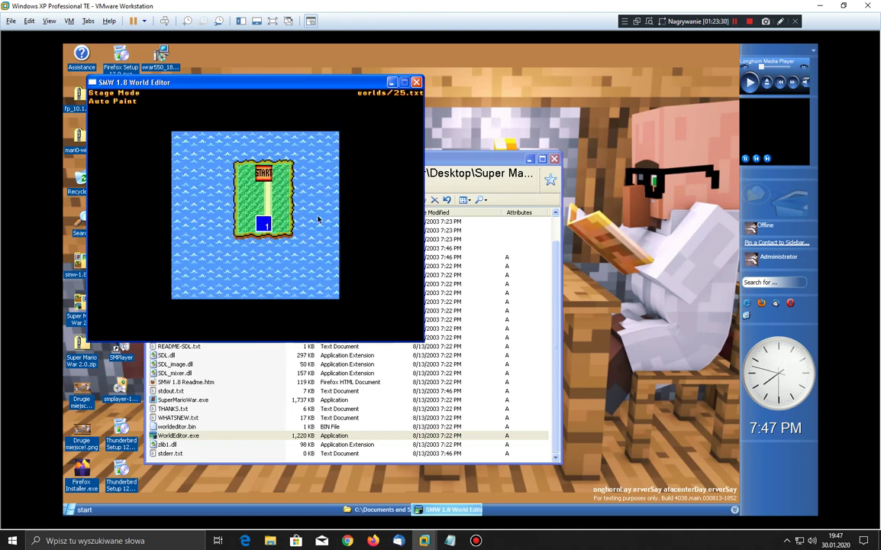
- Give player one a blue mushroom and a red mushroom as starting powerups
key(h)
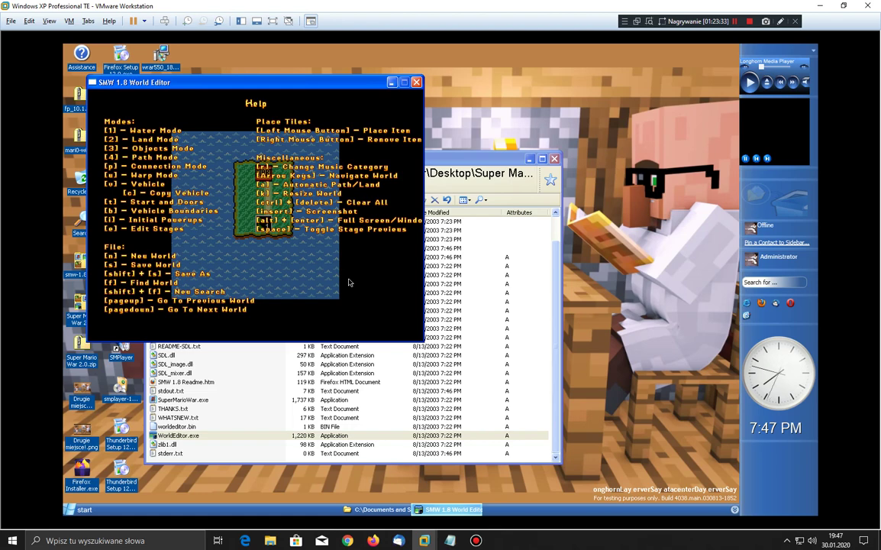
key(i)
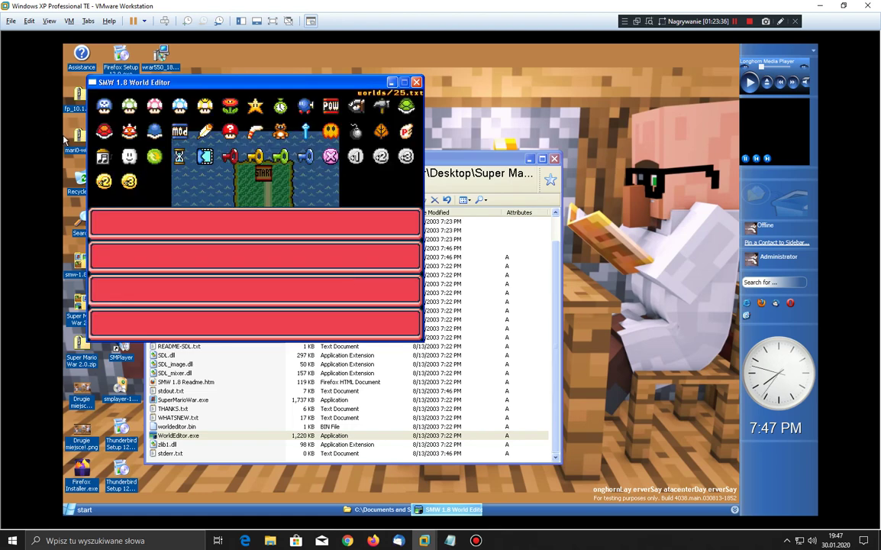
key(Escape)
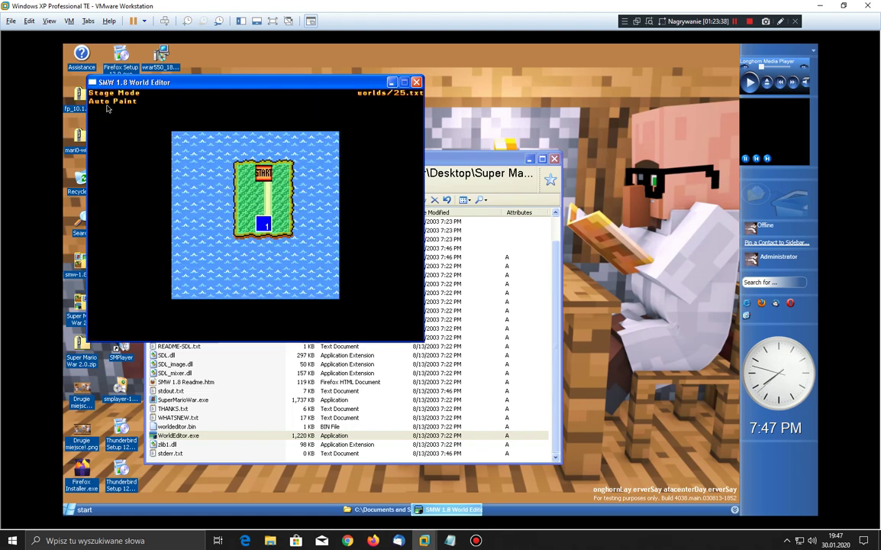
key(i)
click(104, 107)
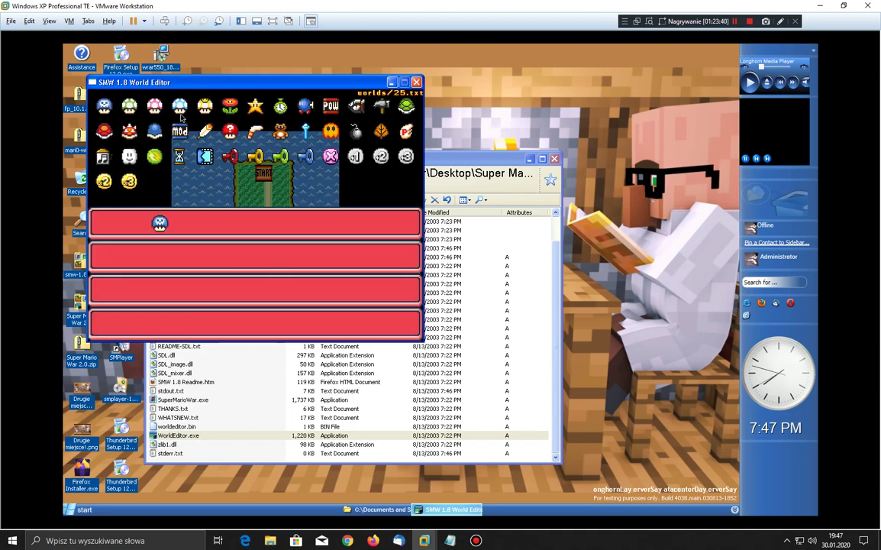
click(230, 132)
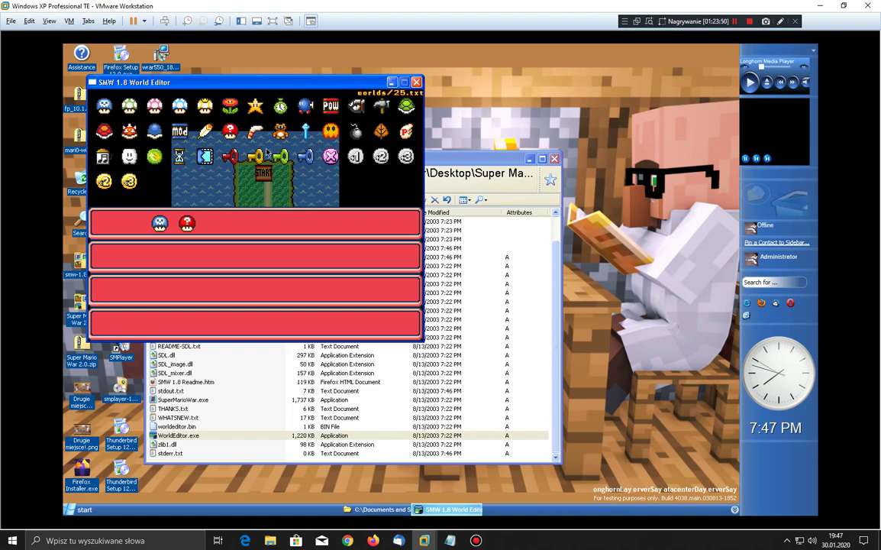
key(Escape)
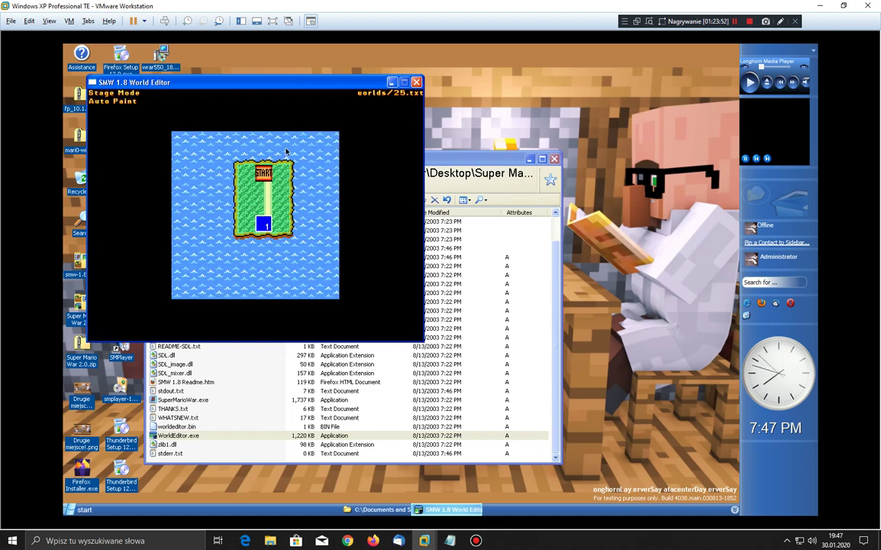
- Place three rock tiles in the sea around the island
key(s)
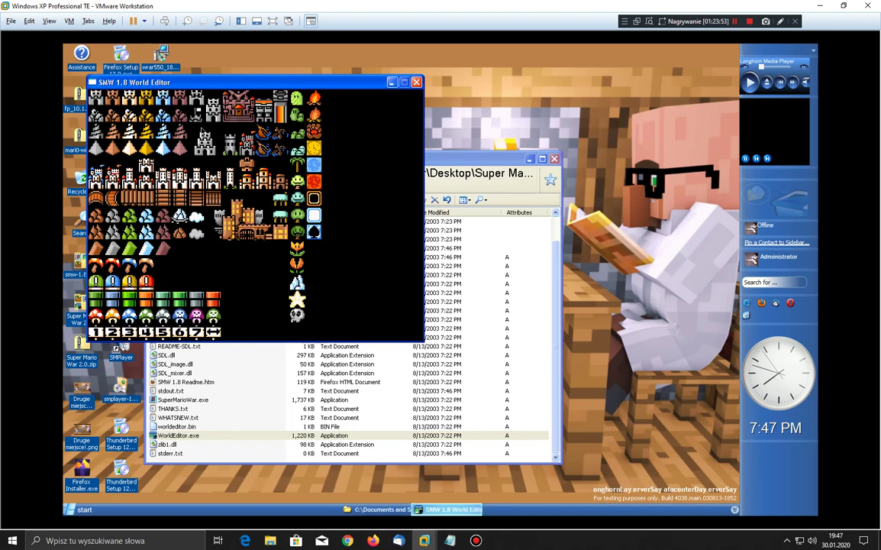
click(158, 195)
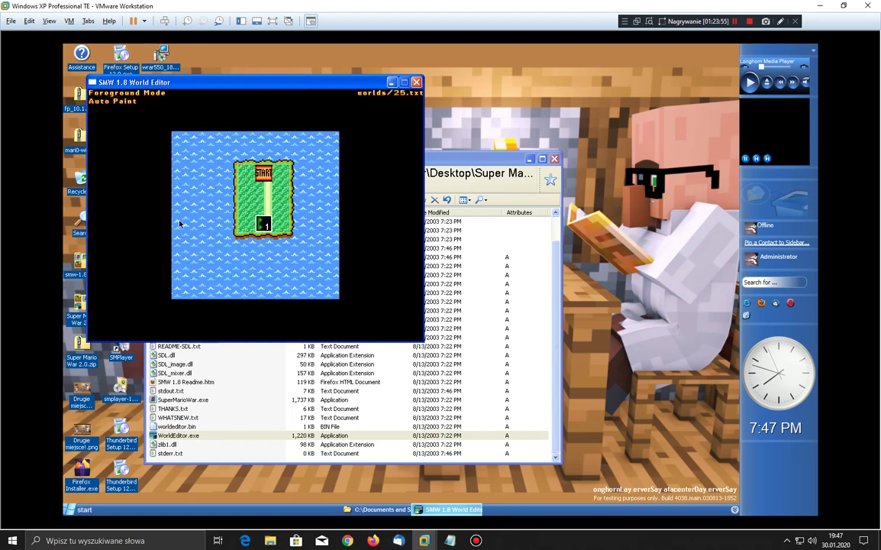
click(230, 139)
click(313, 206)
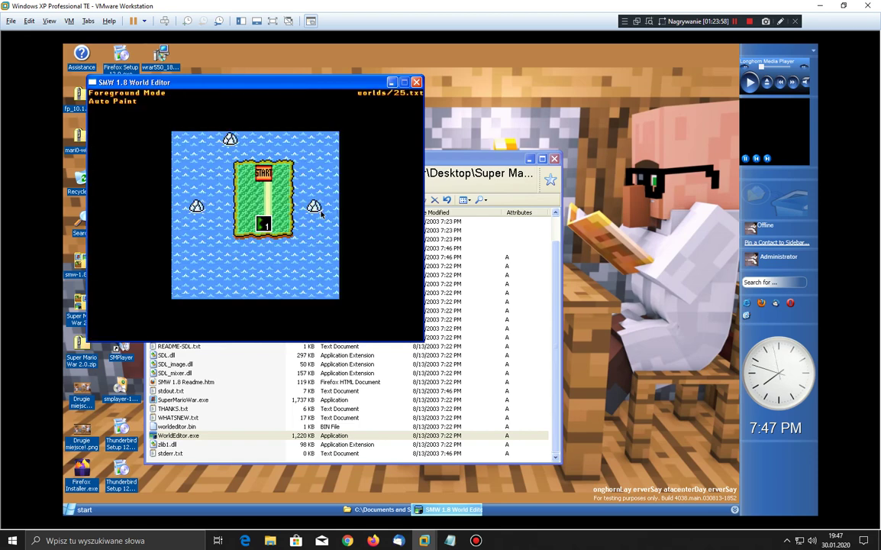
click(246, 273)
- Save the world, close the World Editor and launch Super Mario War
key(ctrl+s)
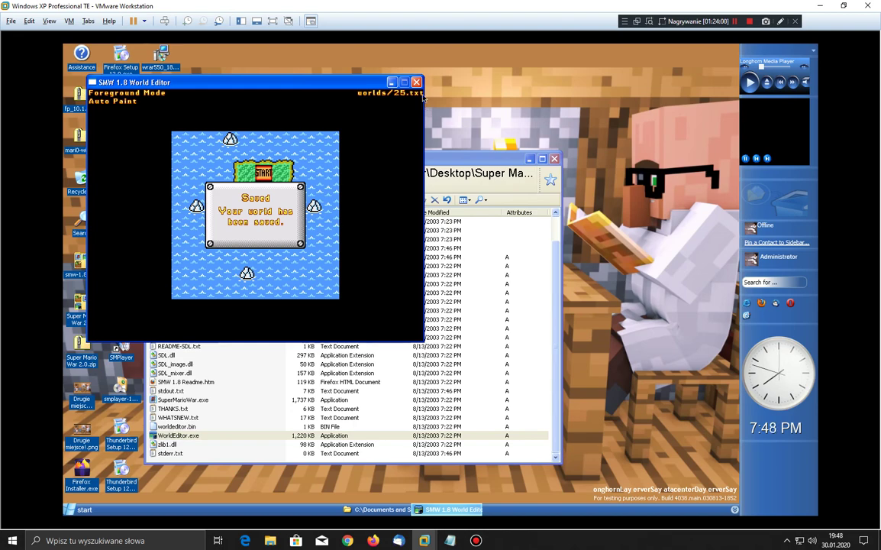
key(Escape)
double_click(214, 400)
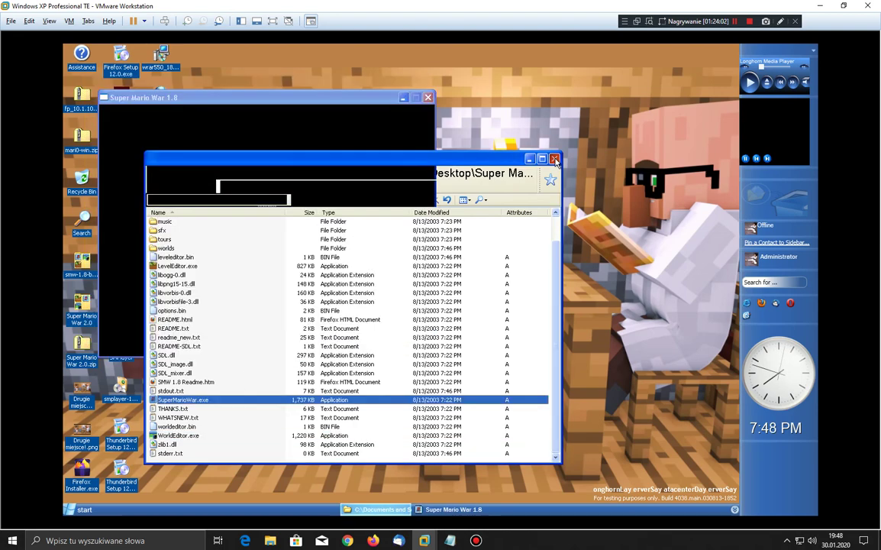
- Start a match to preview the rock-ringed island world map, then close Super Mario War
click(554, 158)
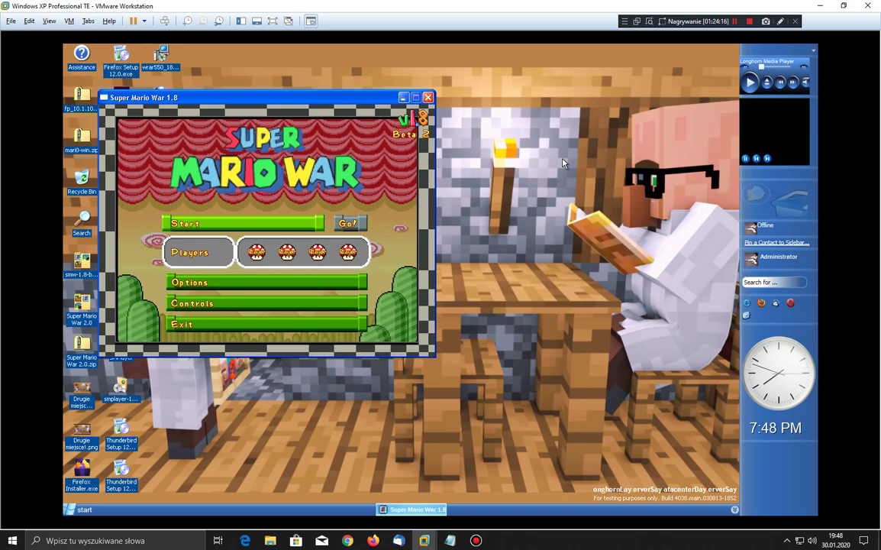
key(Return)
key(Return)
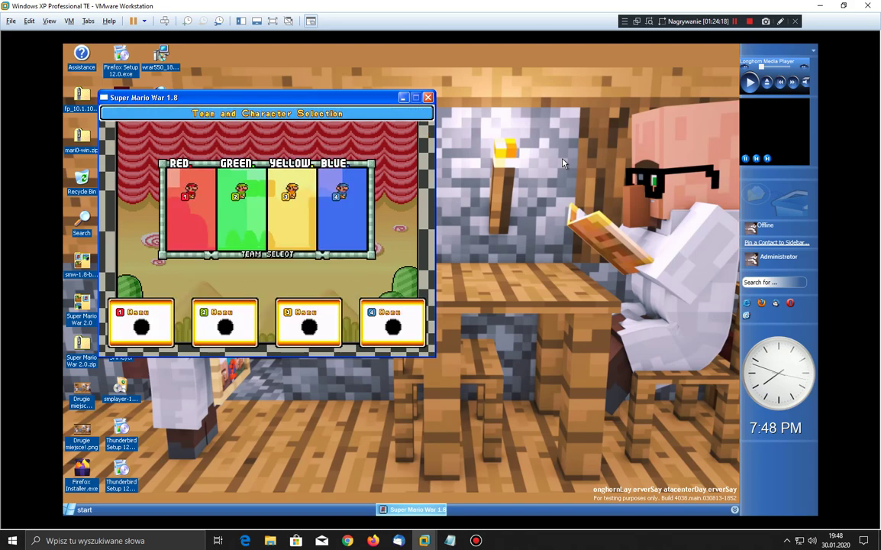
key(Return)
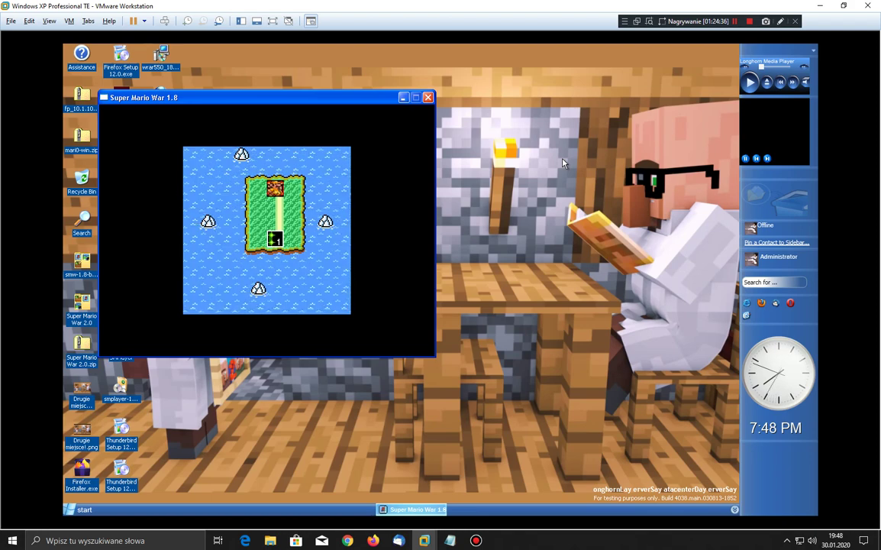
click(428, 98)
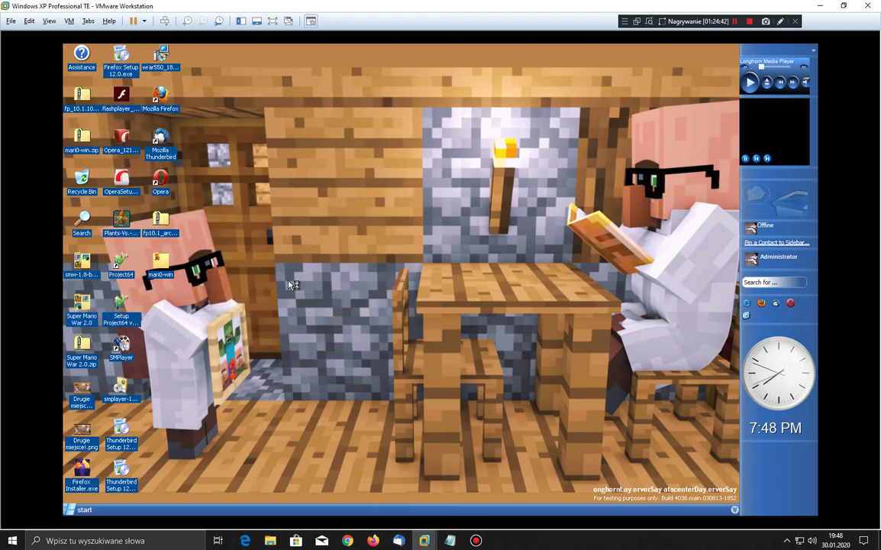
- Reopen the World Editor from the 1.8 Old folder, paint a path down from the start, and save
scroll(291, 281, down, 3)
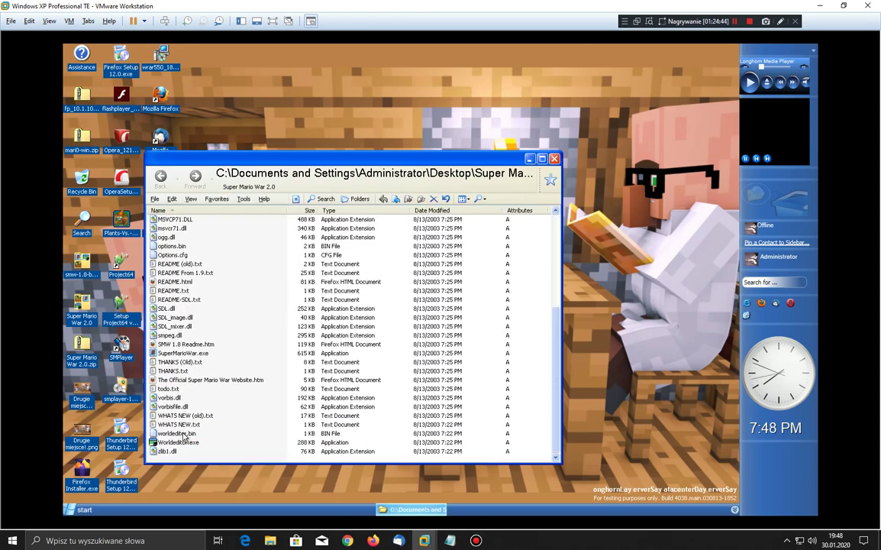
double_click(167, 394)
scroll(183, 364, down, 3)
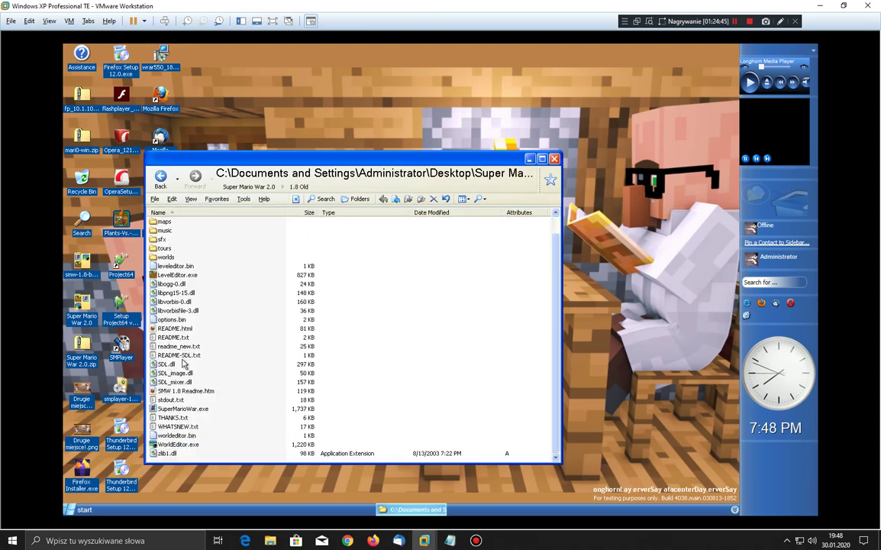
double_click(178, 444)
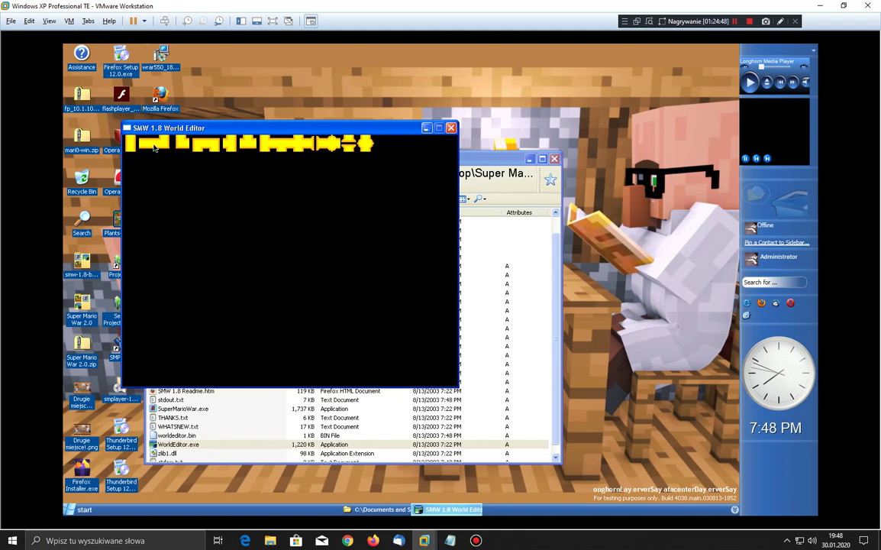
drag(295, 218, 302, 266)
key(s)
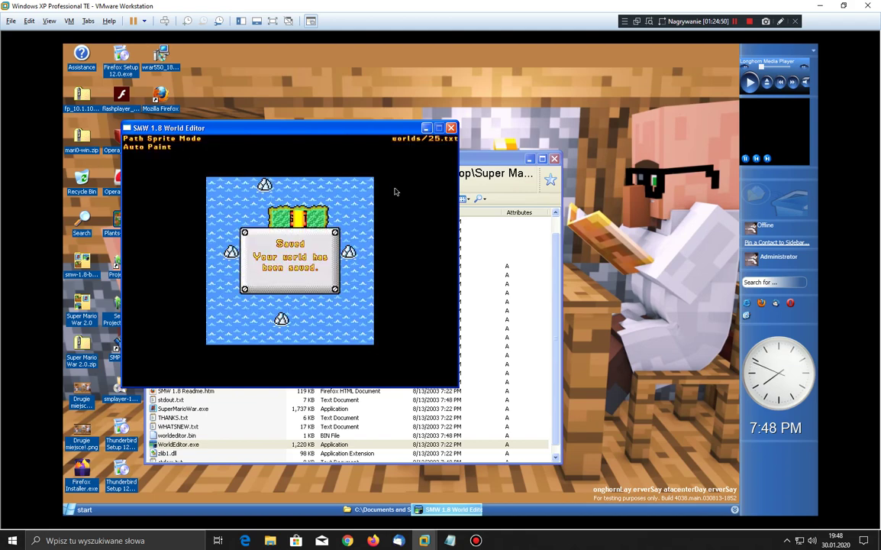
key(Escape)
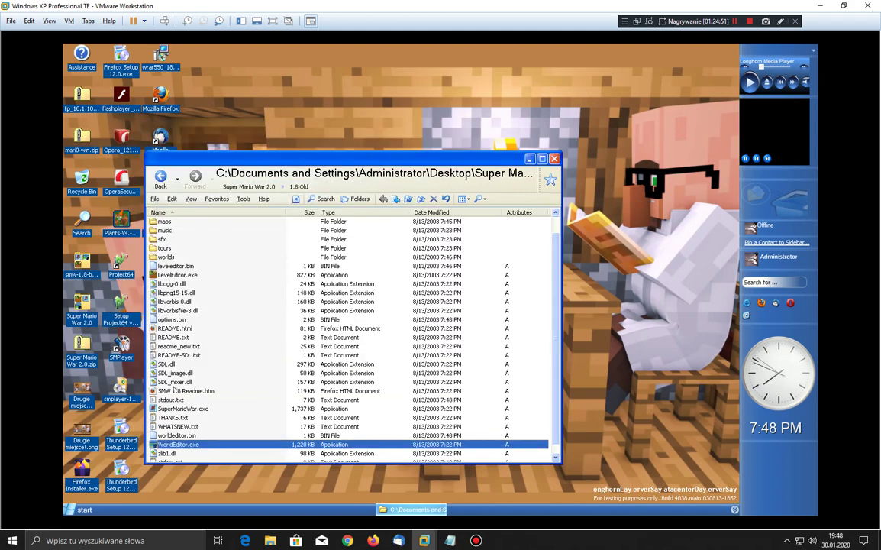
- Relaunch Super Mario War and start a World match on the island map
double_click(180, 408)
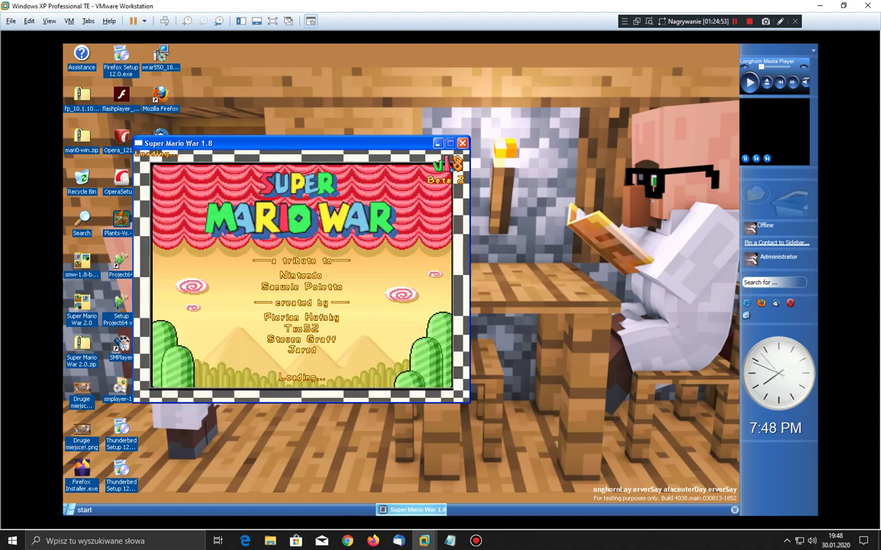
key(Return)
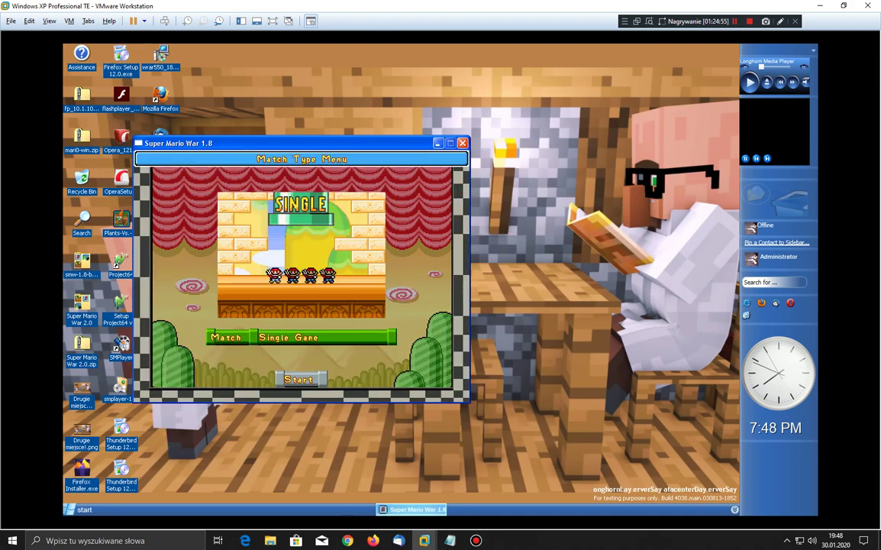
key(Right)
key(Down)
key(Down)
key(Return)
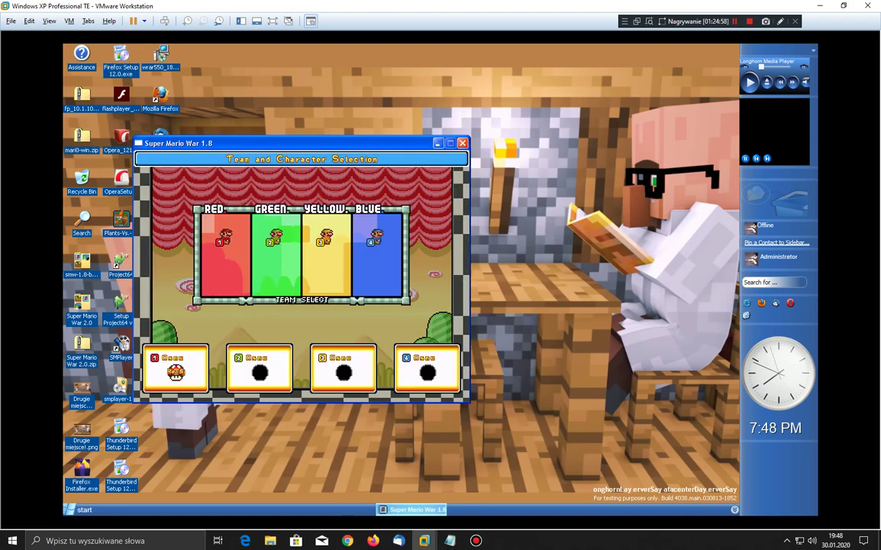
key(Return)
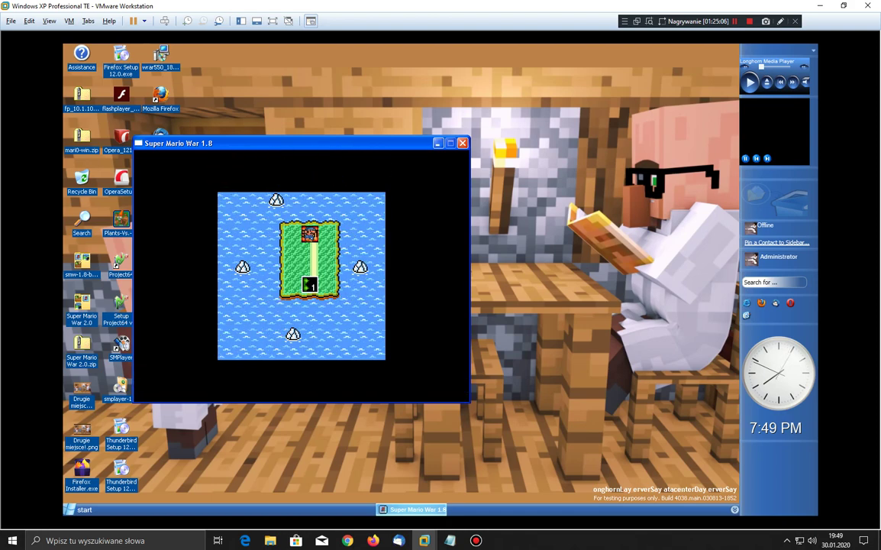
- Walk to stage 1 and start its Stomp match to 200 kills
key(Down)
key(Return)
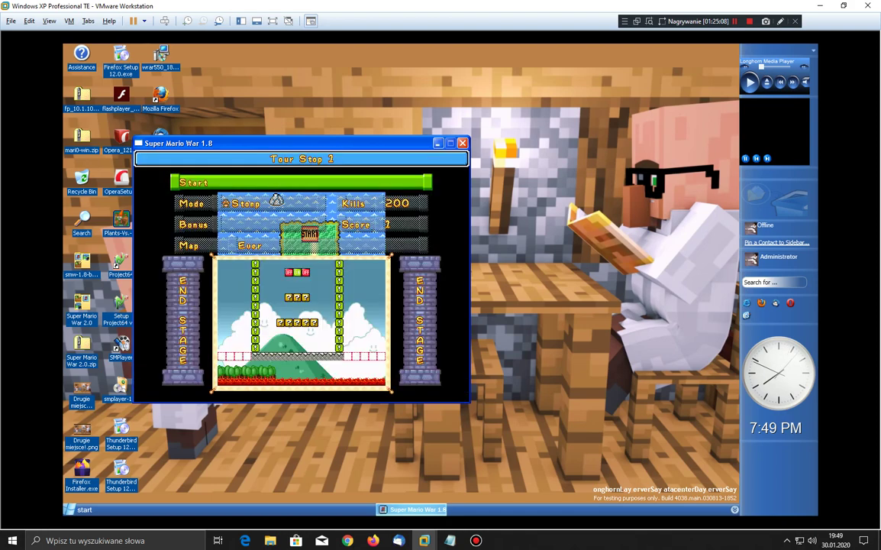
key(Return)
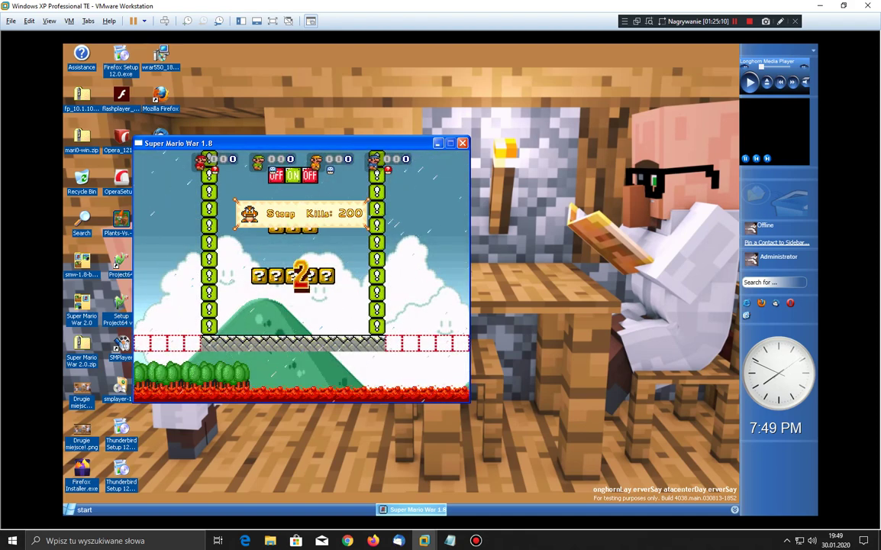
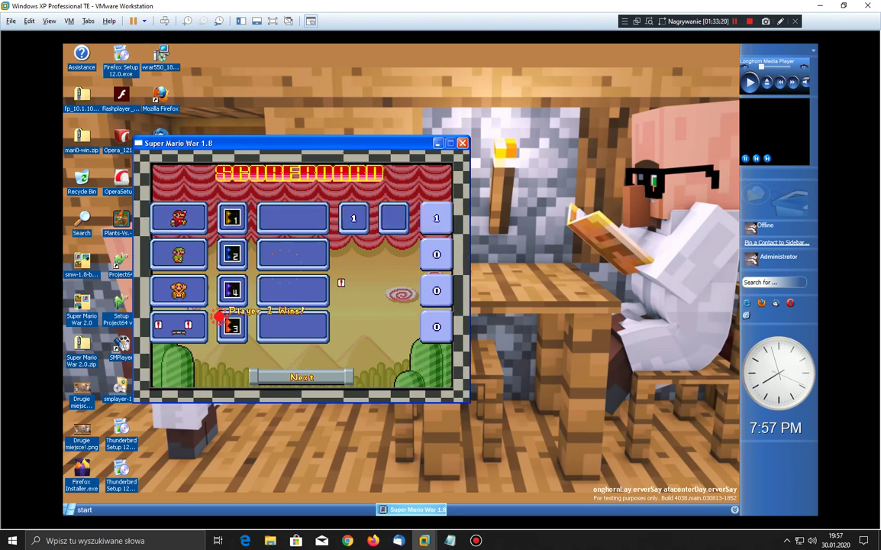
- Continue past the scoreboard into the bonus room and steer the character to the fire flower
key(Return)
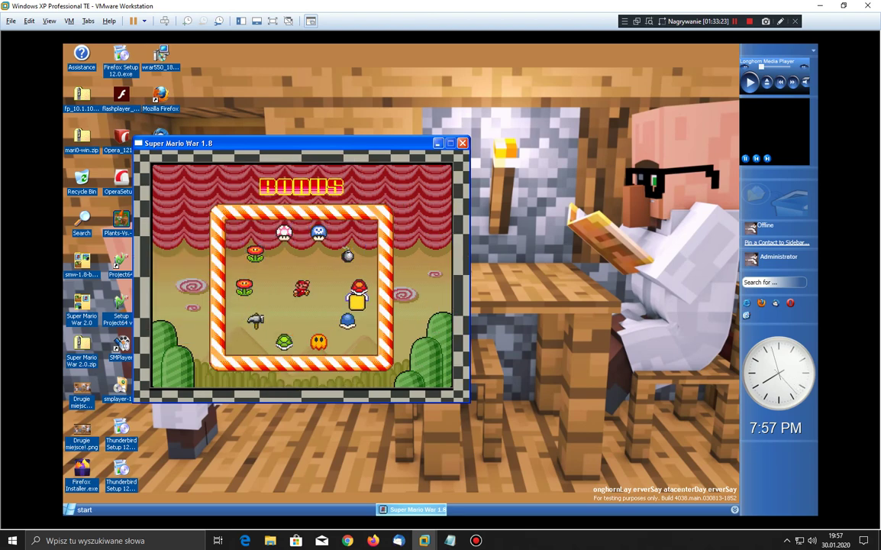
key(Down)
key(Left)
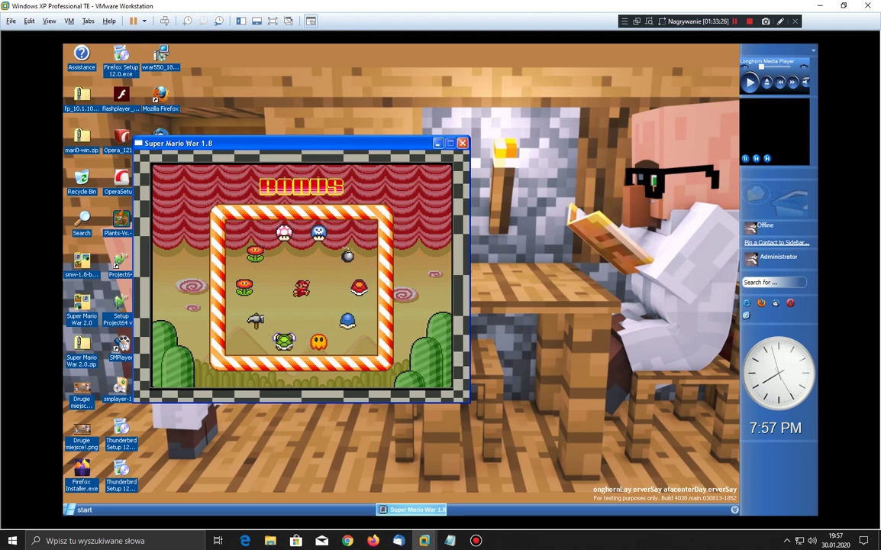
key(Up)
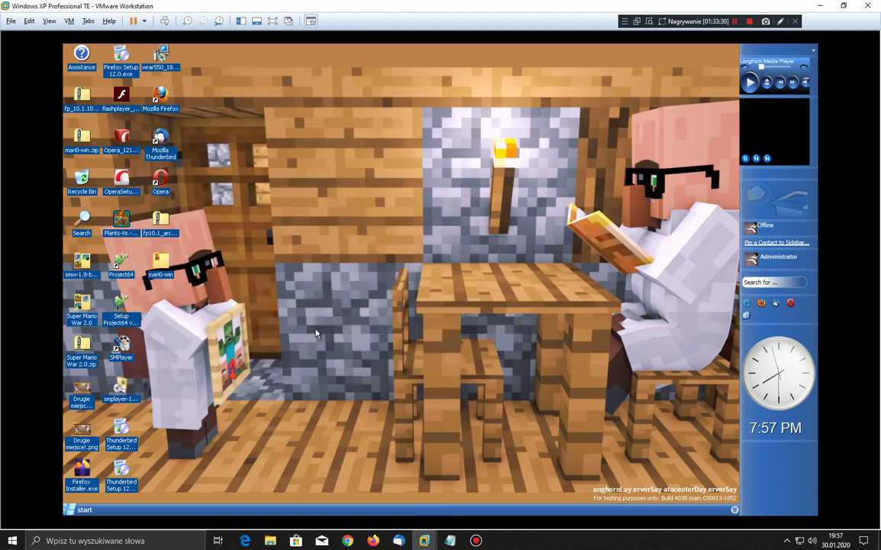
- Launch Firefox, decline the notification bar, and load play.cprewritten.net/#/login
click(174, 114)
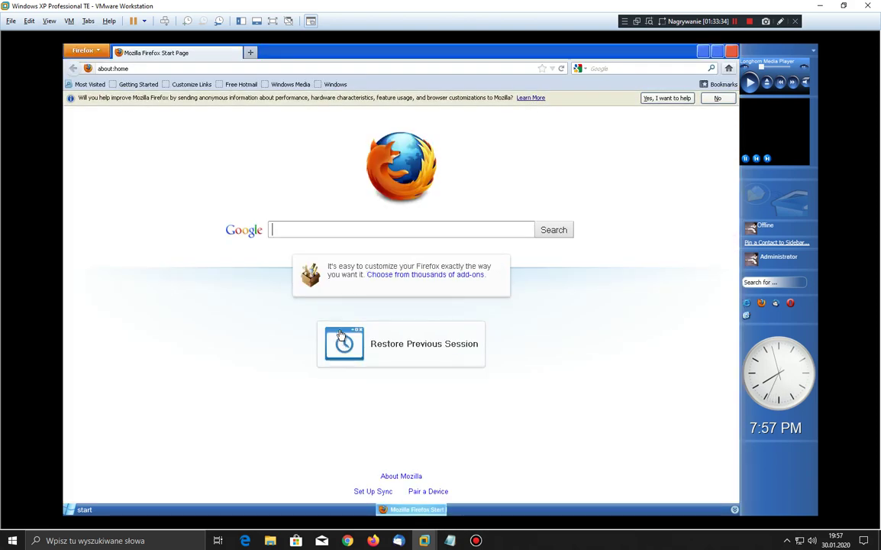
click(717, 98)
click(502, 68)
text(play.crew)
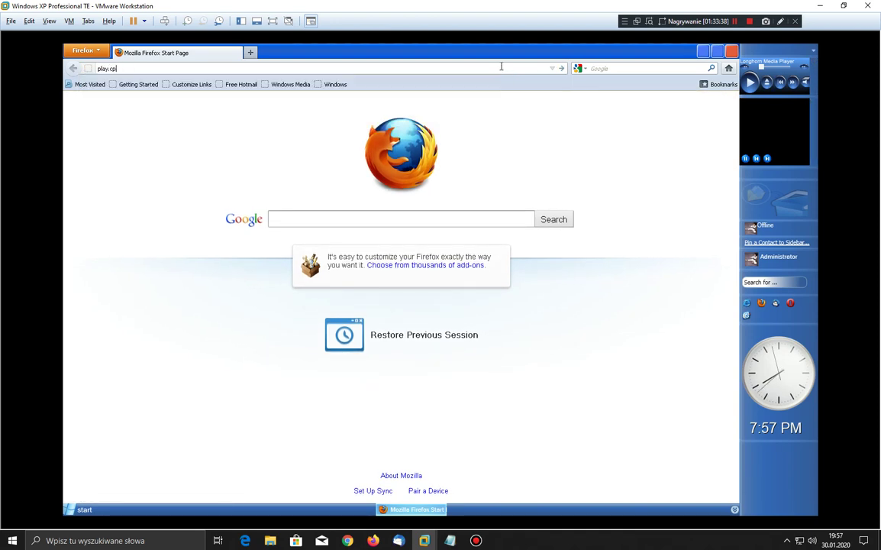
text(ritten.net/3)
text(/login)
key(Return)
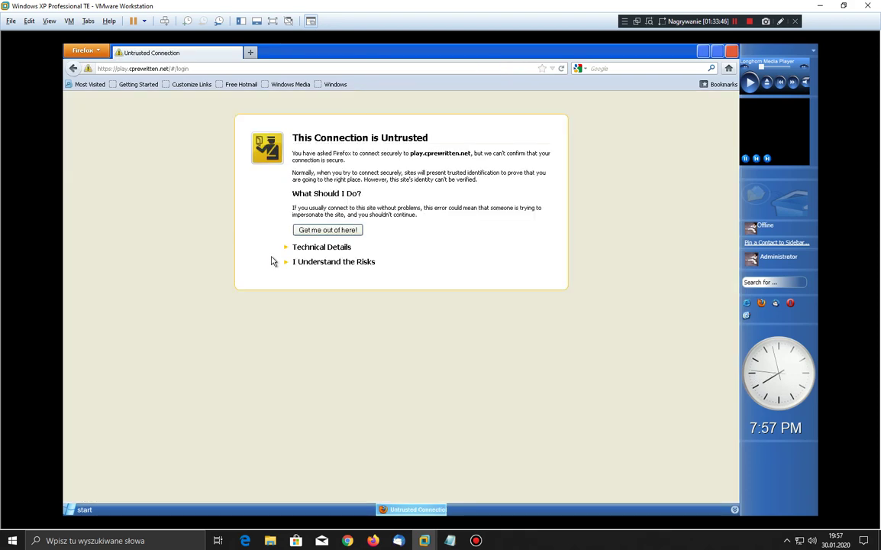
- Accept the risks and add a confirmed security exception for the site's certificate
click(374, 265)
click(322, 323)
click(445, 394)
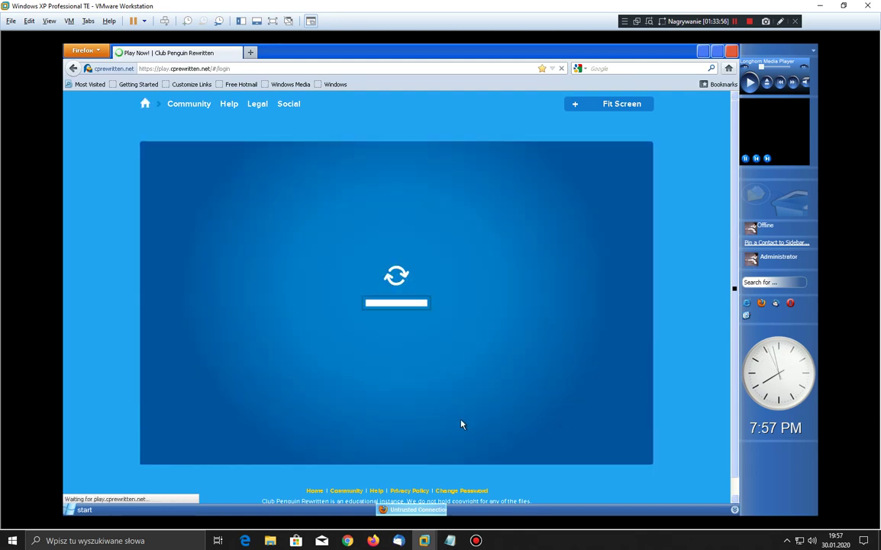
- Log in with the penguin name and password, then join the Blizzard server
click(403, 209)
text(pe)
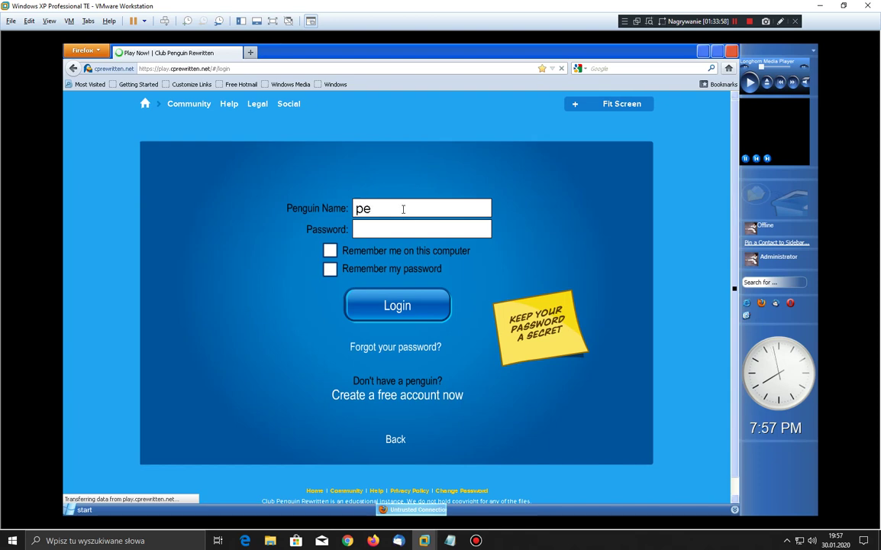
text(nguin79)
key(Tab)
text(*****)
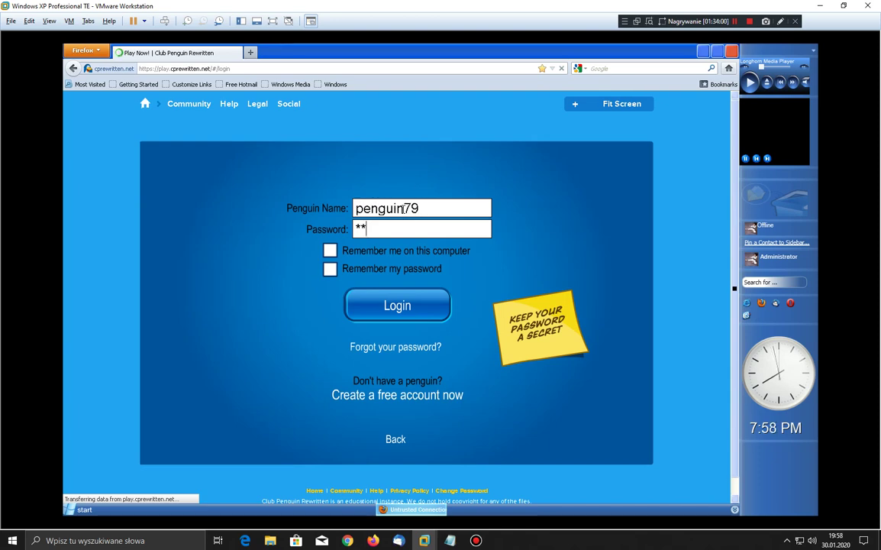
text(*****)
key(Return)
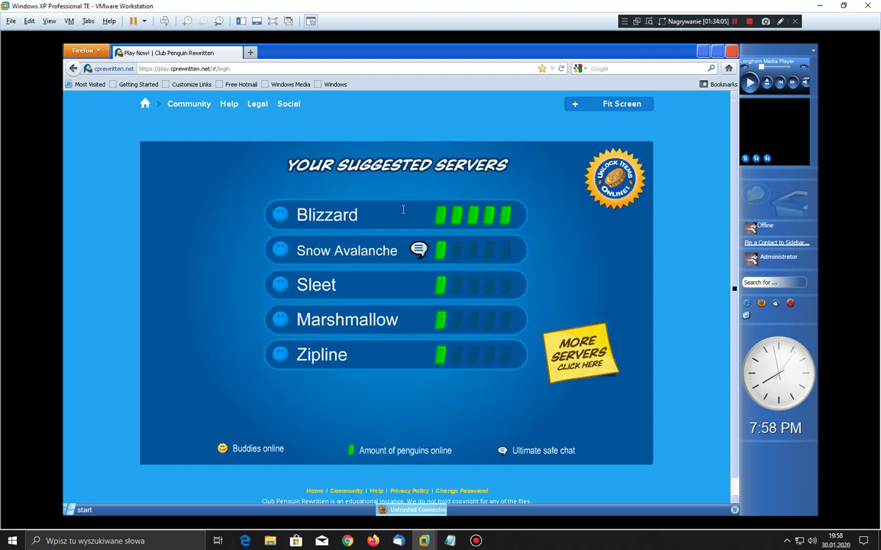
click(383, 219)
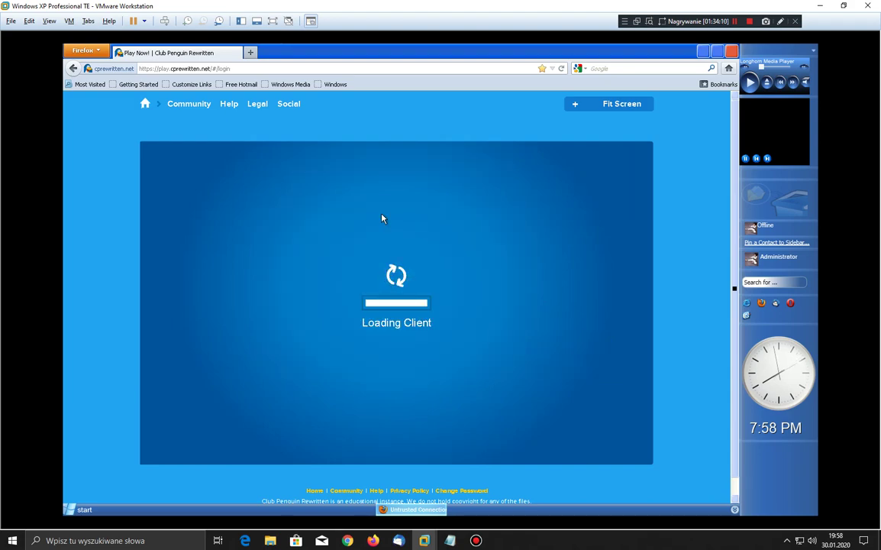
- Enlarge the game view with Fit Screen
click(591, 107)
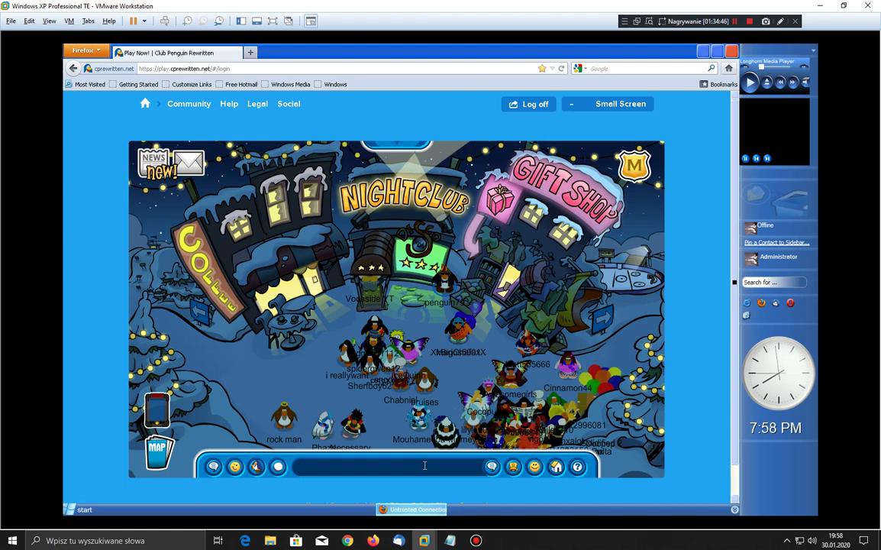
key(apostrophe)
text(m)
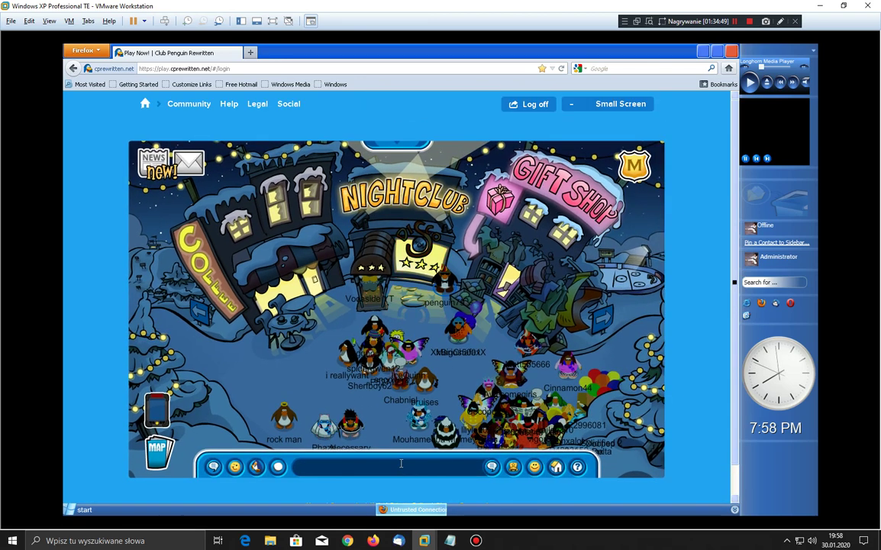
- Post "I'm about to crash!" in the Town chat and restore the browser window
click(402, 463)
text(I'm)
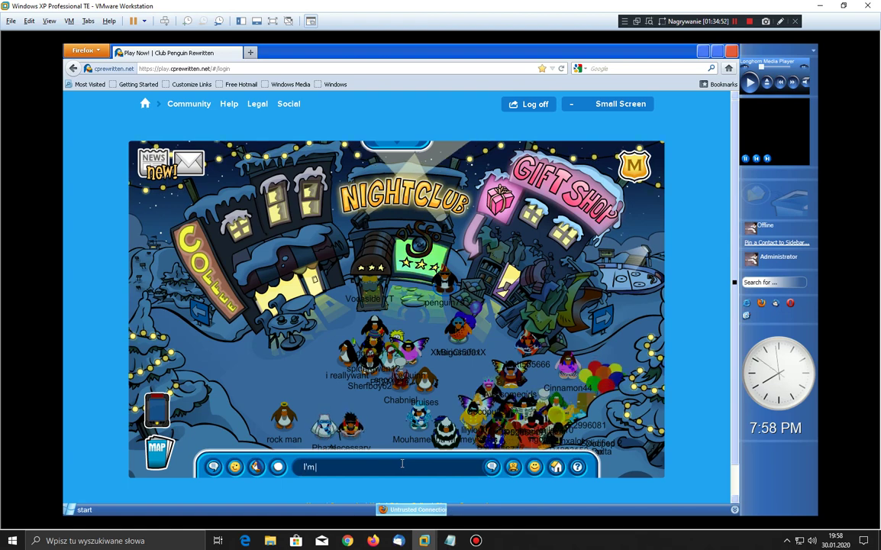
text( about to crash!)
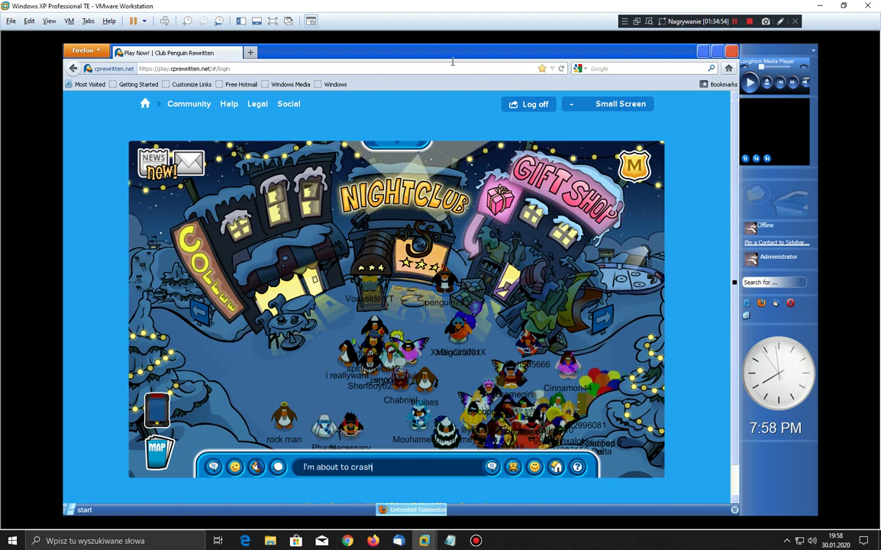
key(Return)
double_click(451, 63)
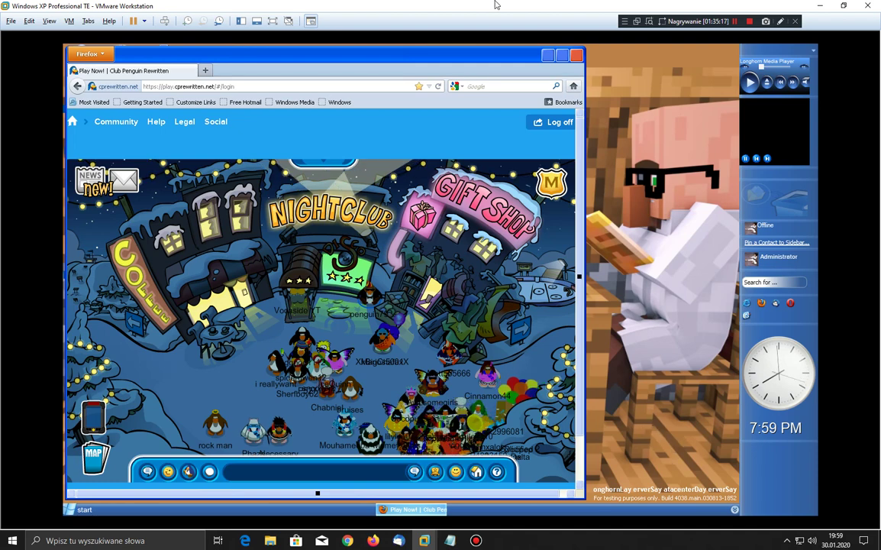
- Maximize Firefox, open the Club Penguin Times, then reload after the Lost Connection popup
drag(466, 58, 462, 55)
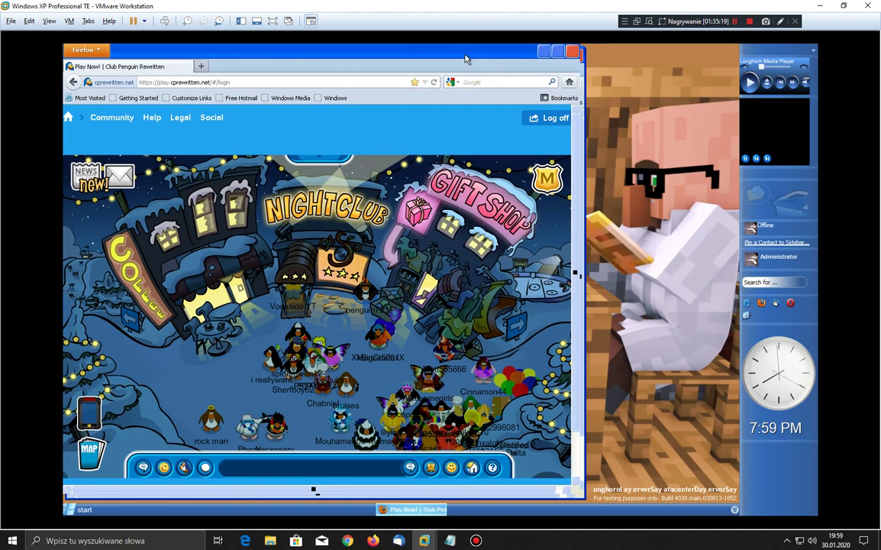
double_click(466, 61)
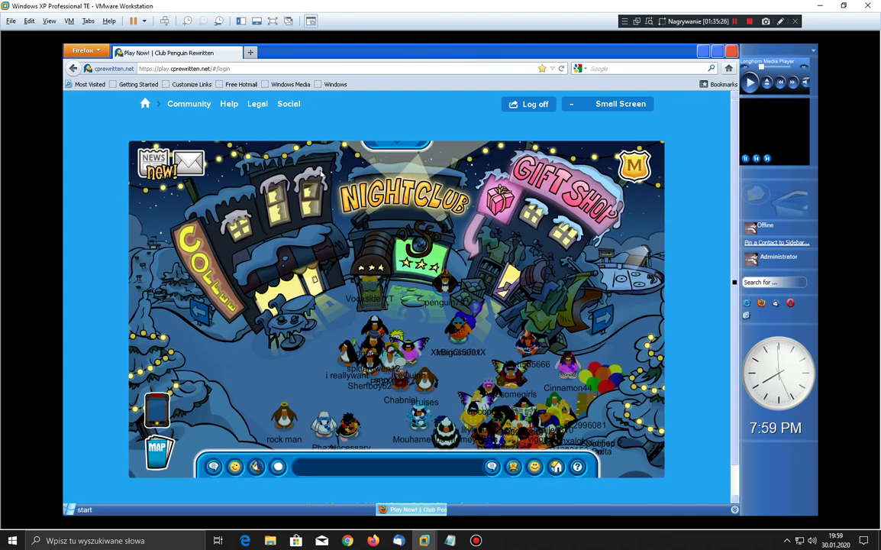
click(150, 162)
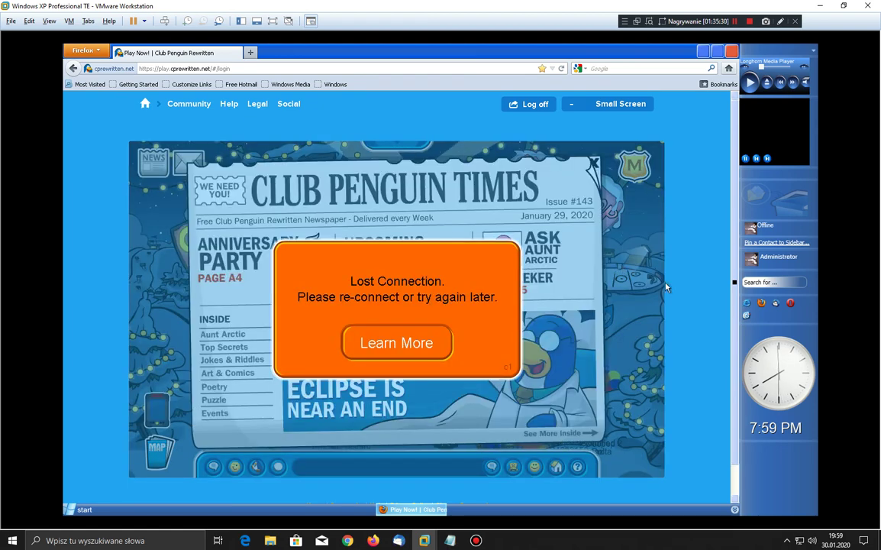
click(561, 69)
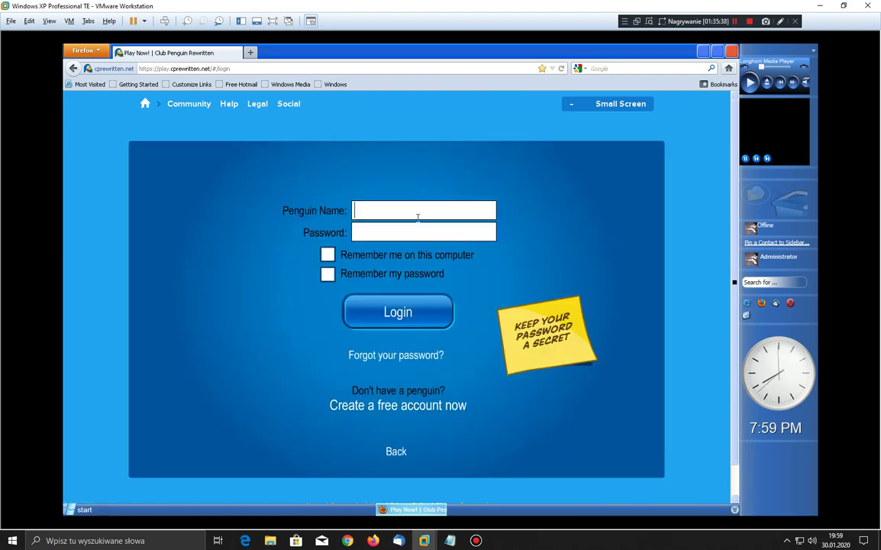
- Log back in with the penguin name and rejoin the Blizzard server
click(418, 218)
text(penguin79)
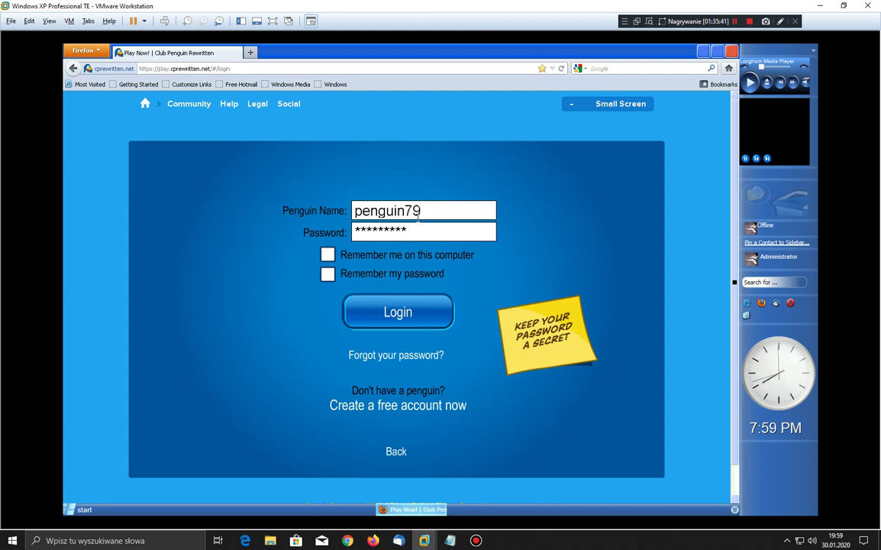
key(Return)
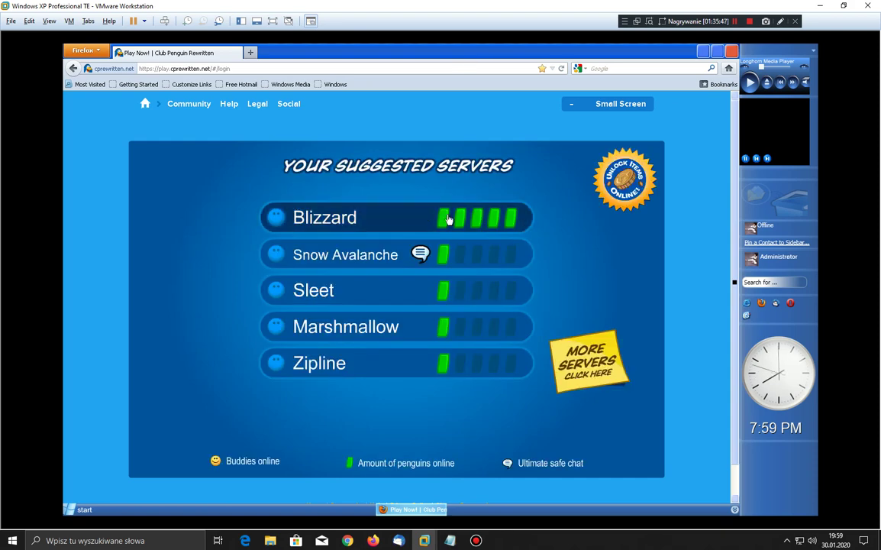
click(445, 224)
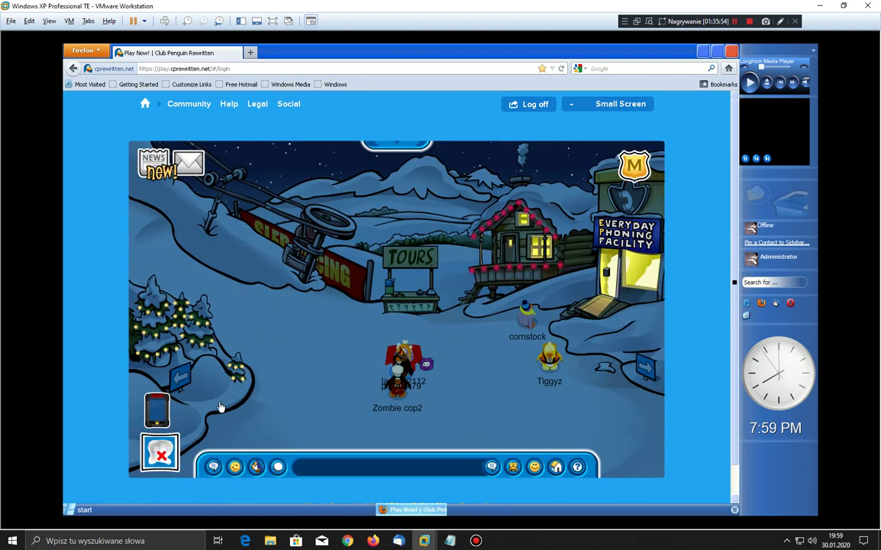
- Travel to the Town via the island map and open a blank new tab
click(158, 451)
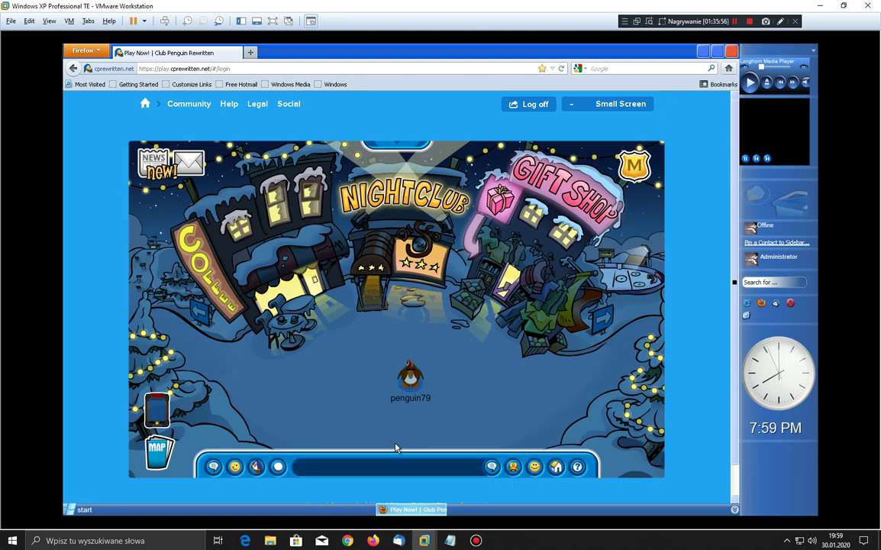
click(229, 52)
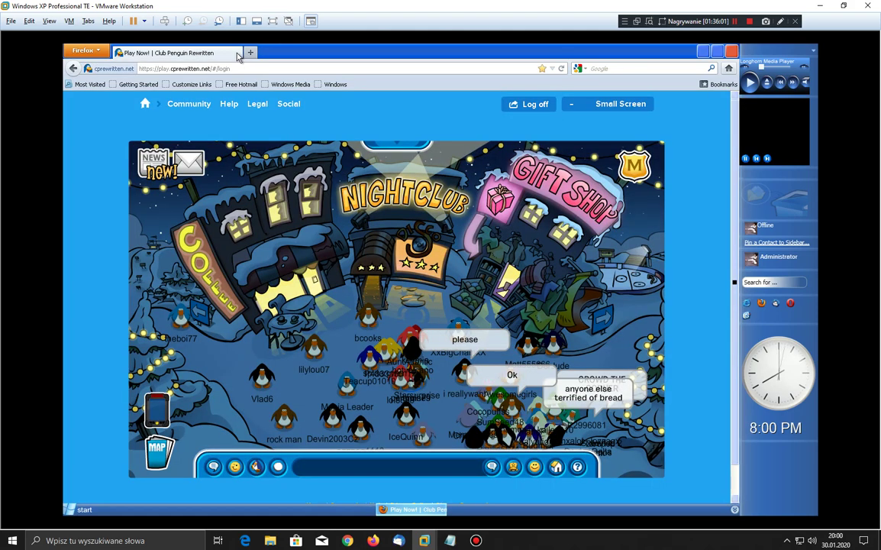
key(ctrl+t)
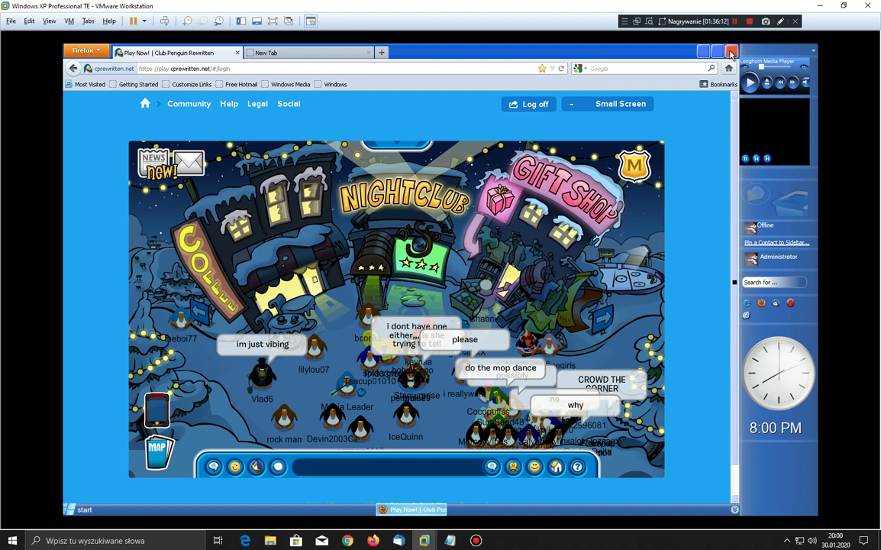
- Close Firefox and refresh the desktop
click(731, 52)
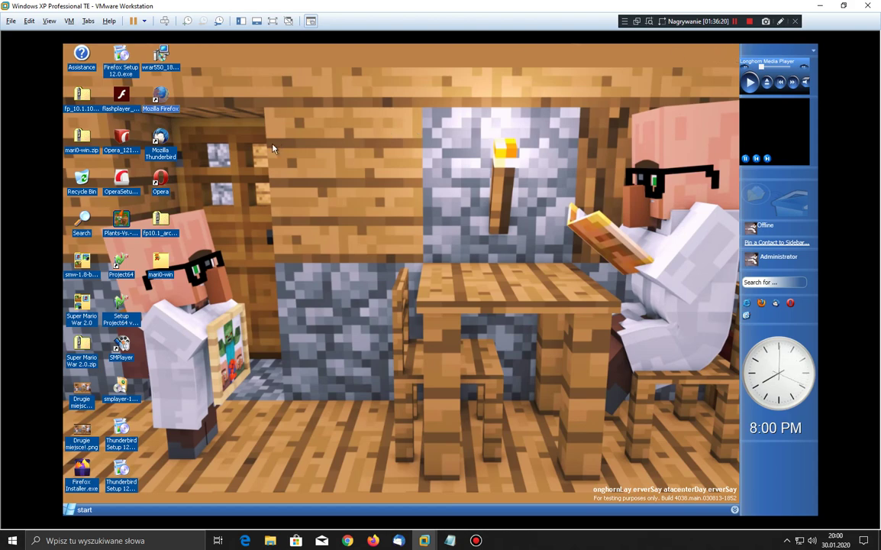
right_click(244, 81)
click(258, 91)
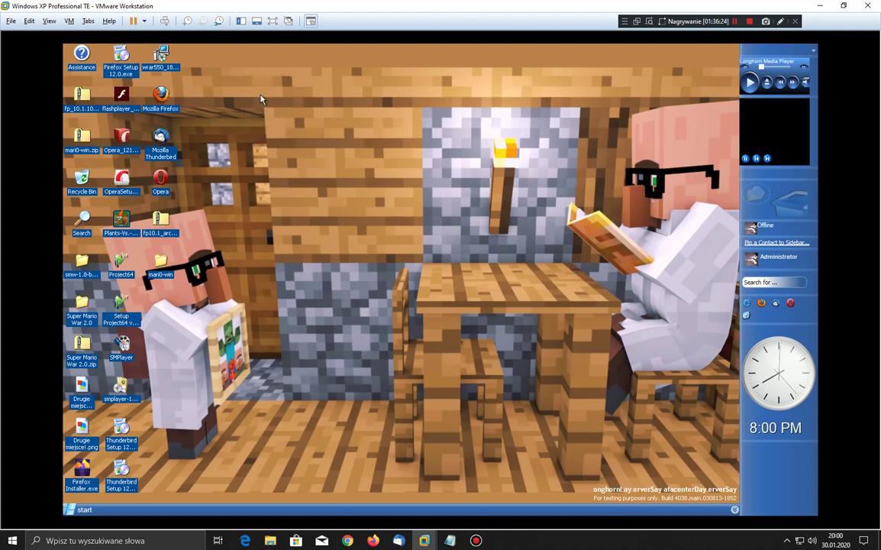
- In Display Properties, save the current theme as My Favorite Theme, then close the window
right_click(269, 123)
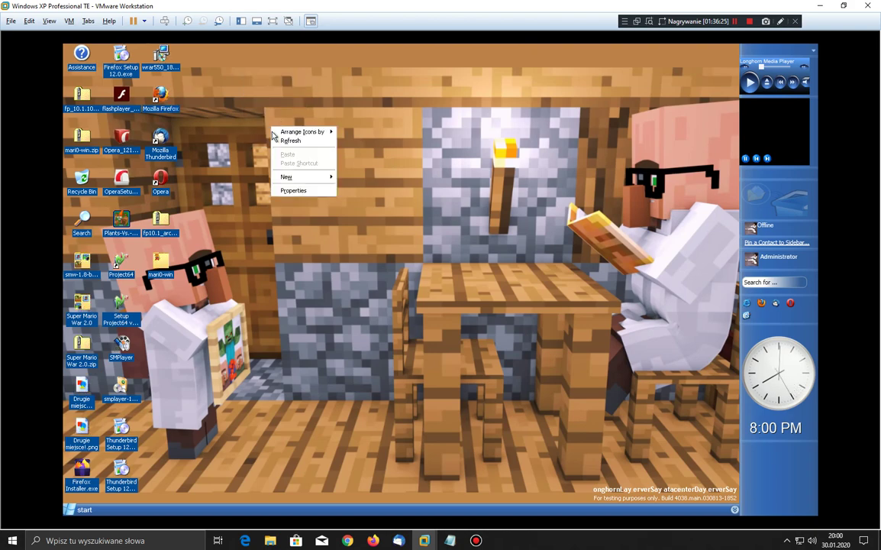
click(290, 192)
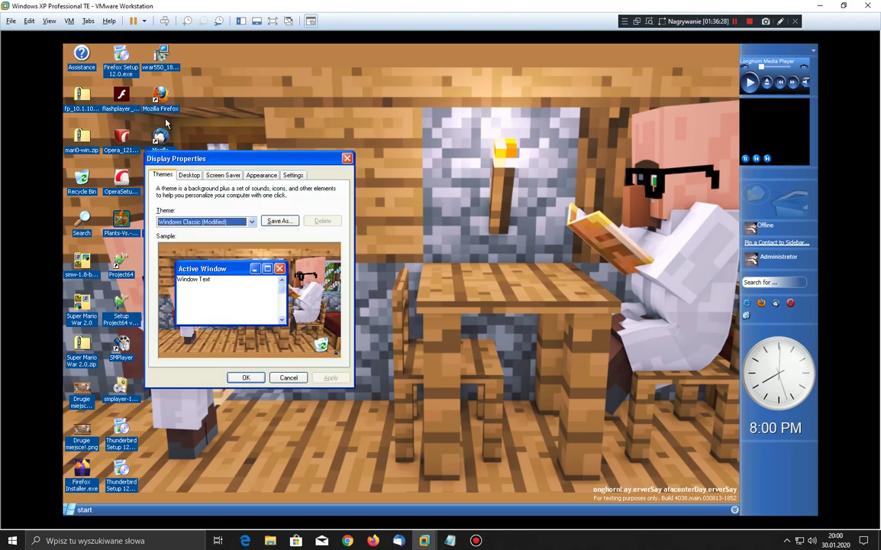
click(185, 175)
click(163, 175)
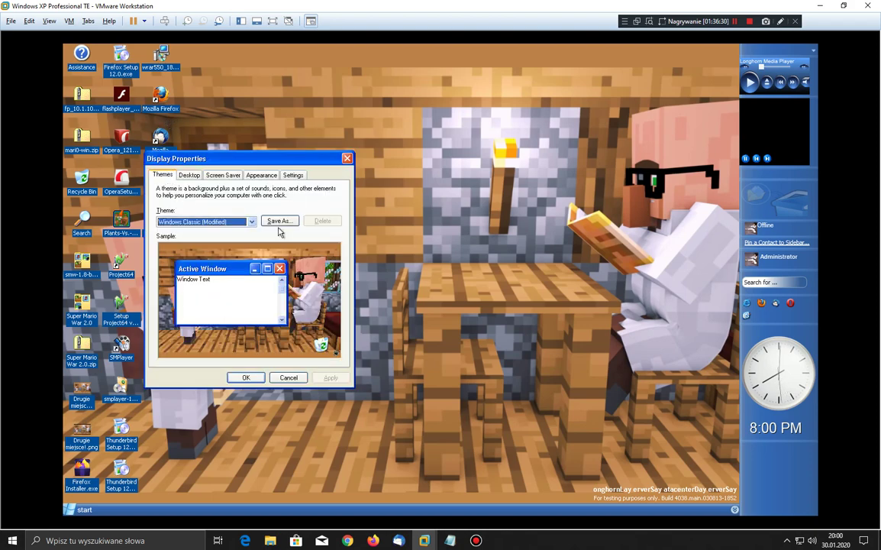
click(279, 222)
click(498, 440)
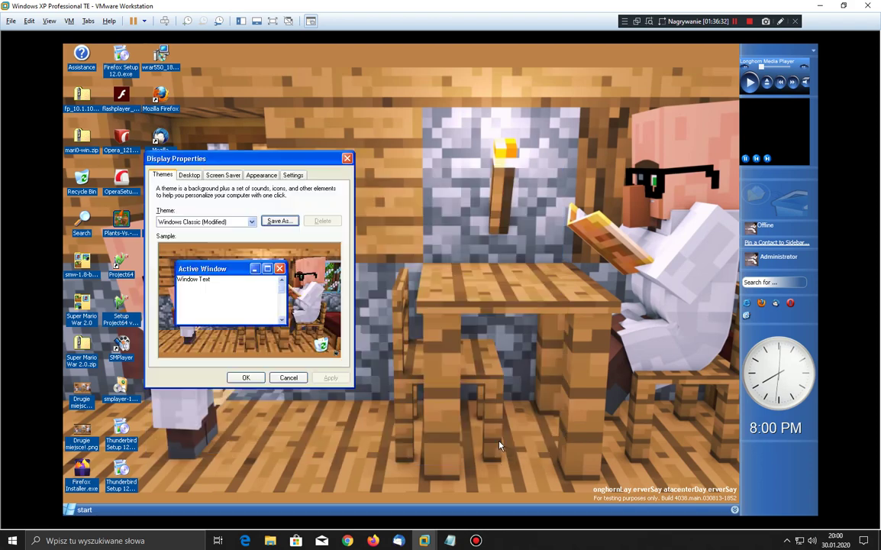
click(347, 158)
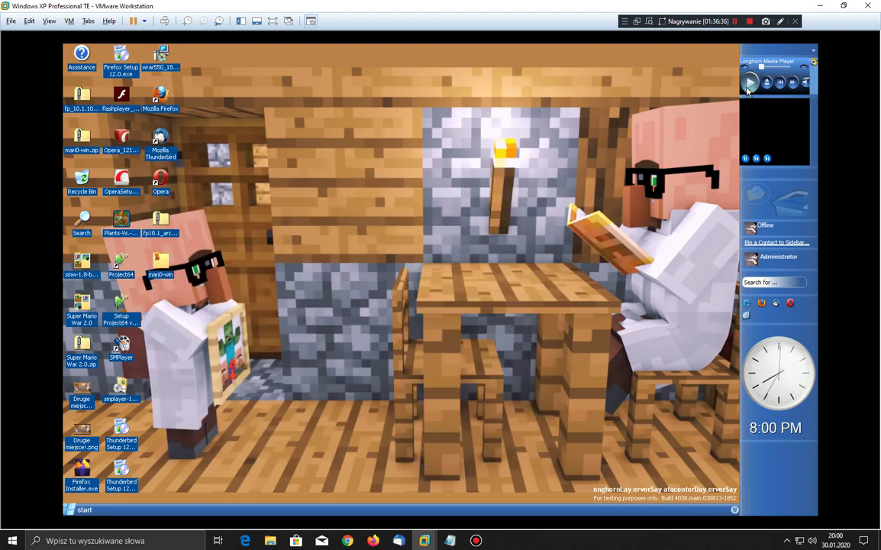
- Start sidebar media playback and open the search tile's options flyout
click(749, 84)
click(771, 281)
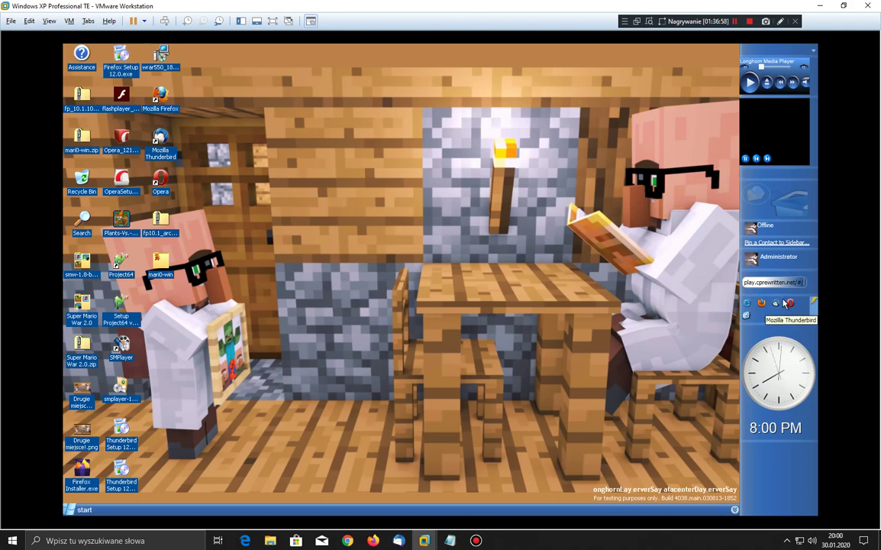
click(779, 281)
click(797, 281)
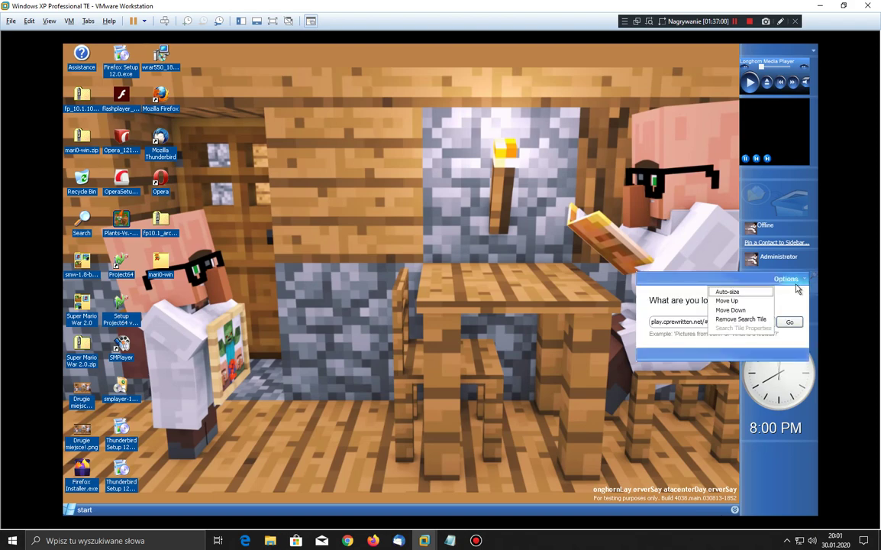
click(796, 286)
click(797, 284)
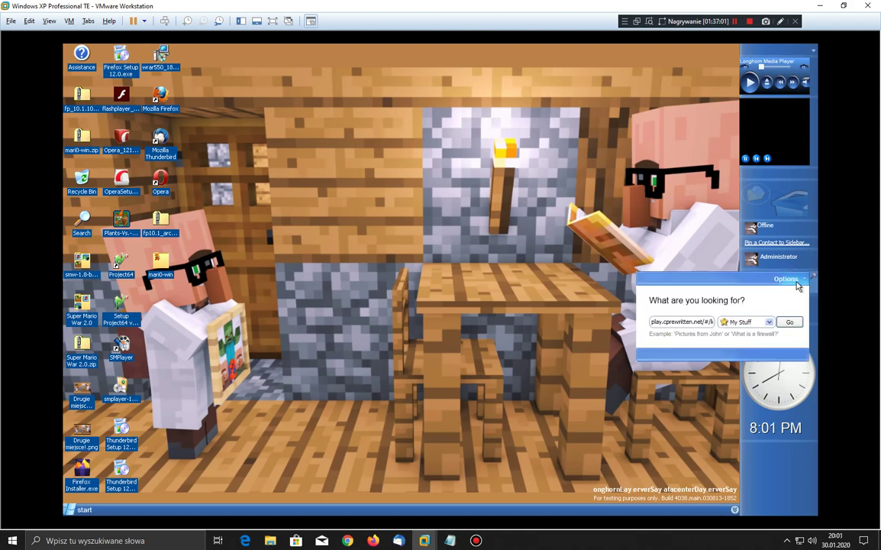
click(797, 284)
click(797, 284)
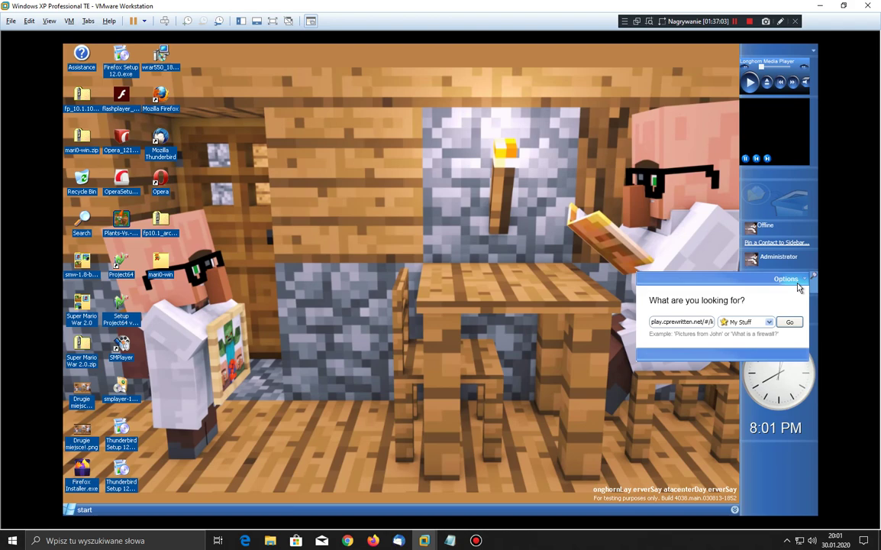
- Set the sidebar search tile's scope to Internet
click(744, 322)
click(745, 356)
click(718, 322)
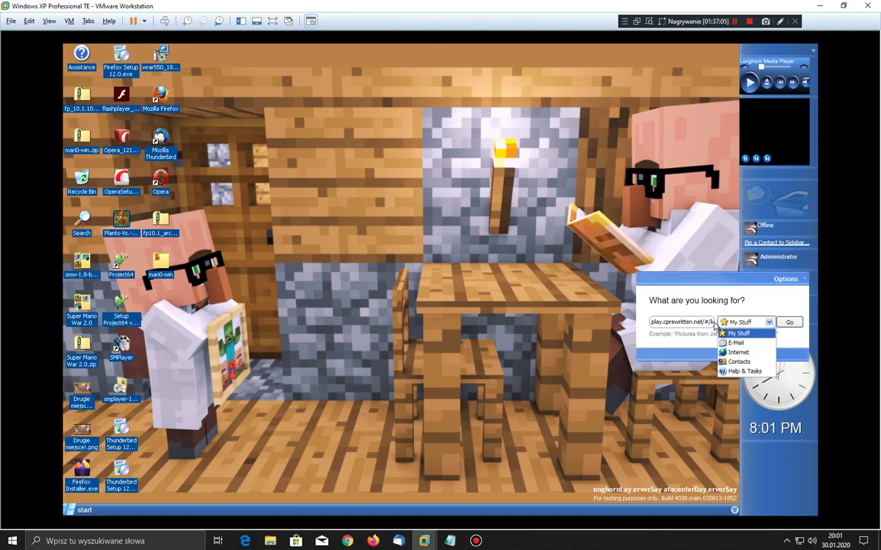
click(736, 353)
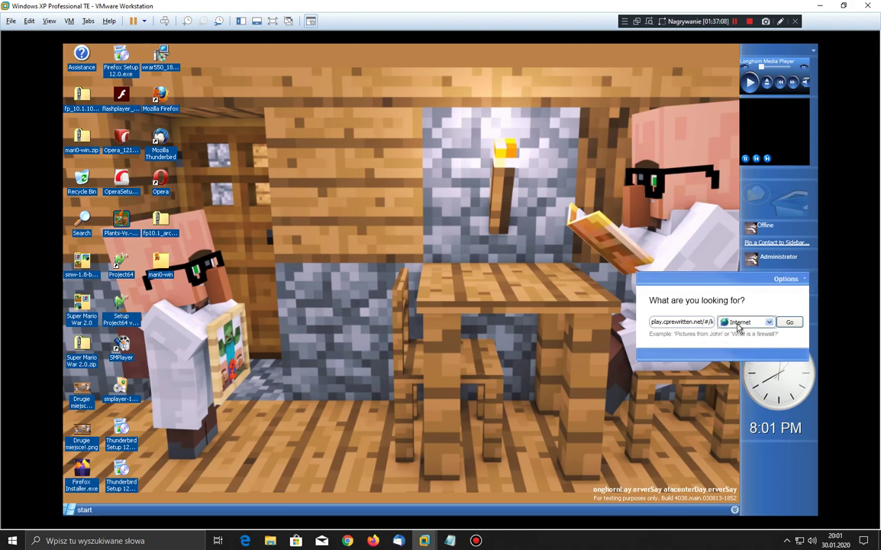
click(808, 323)
click(794, 322)
- Run the search for play.cprewritten.net/#/login and close the file search results window
click(567, 324)
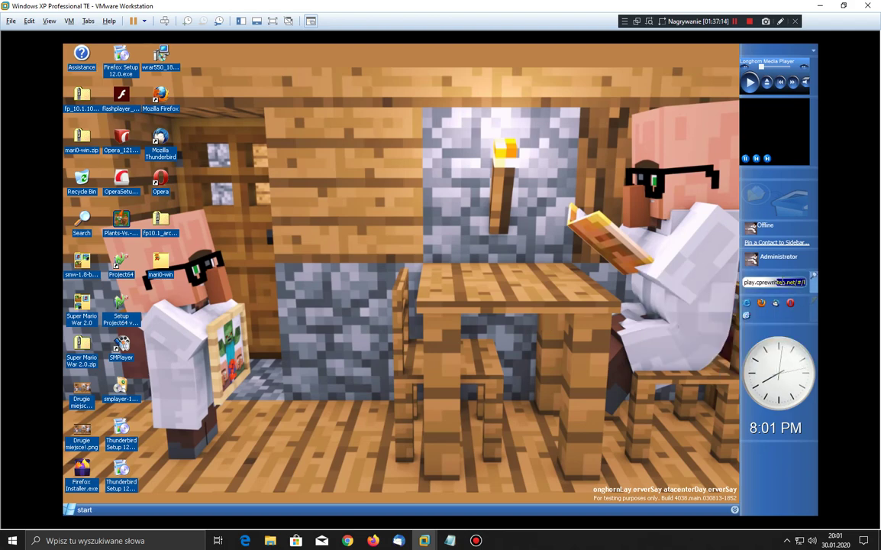
click(784, 324)
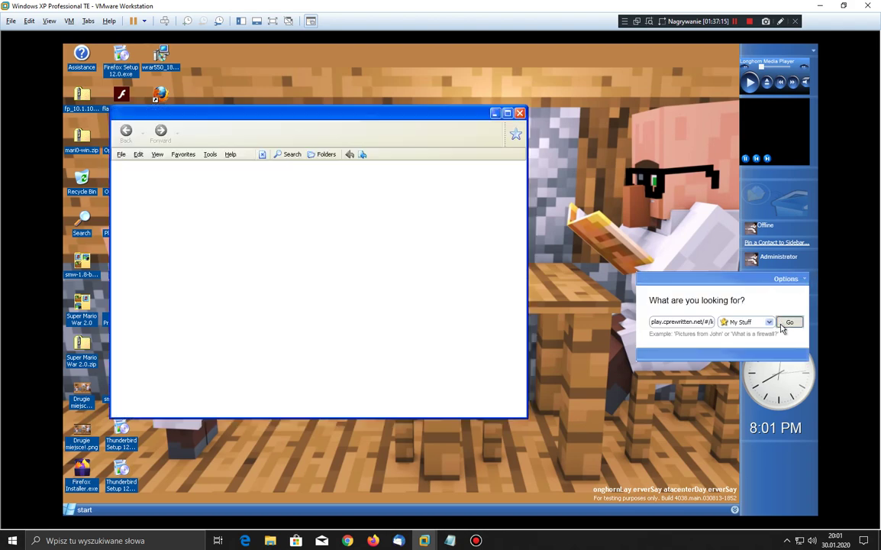
click(519, 114)
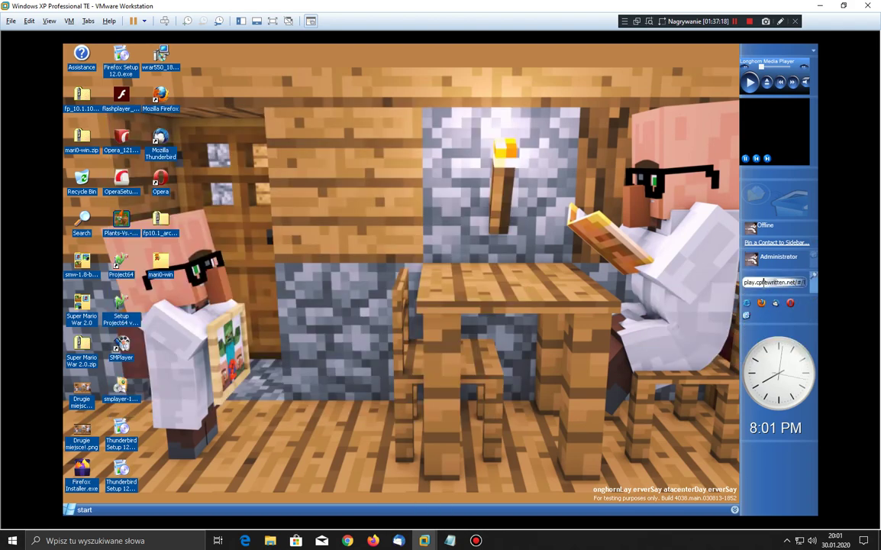
click(794, 282)
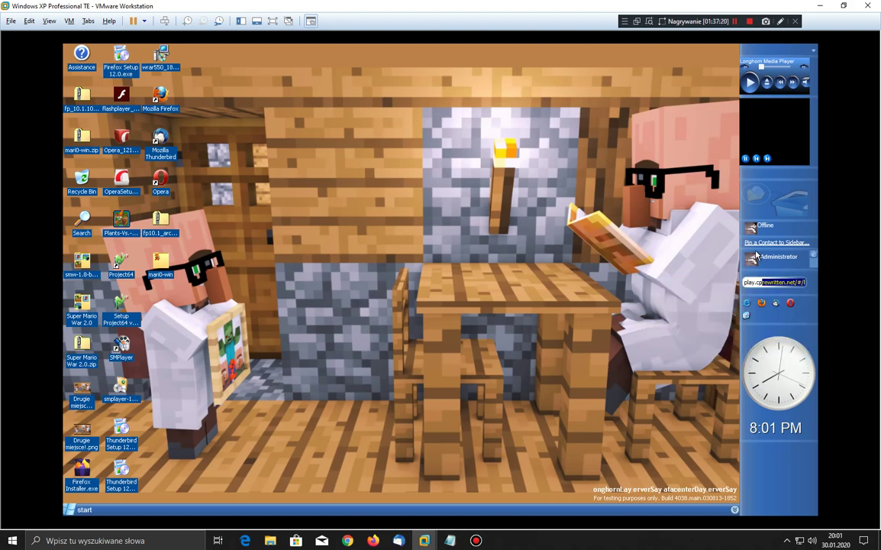
- Move the search tile above Administrator and back below it
right_click(769, 284)
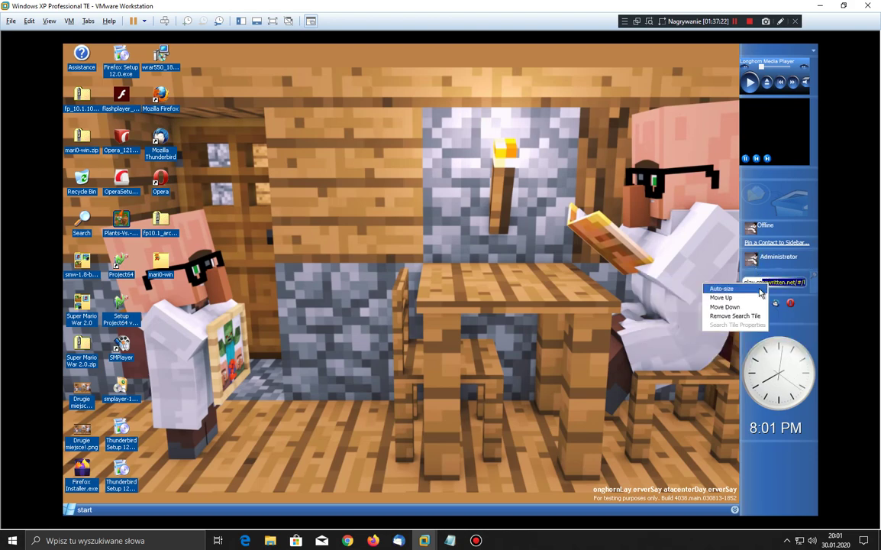
click(626, 255)
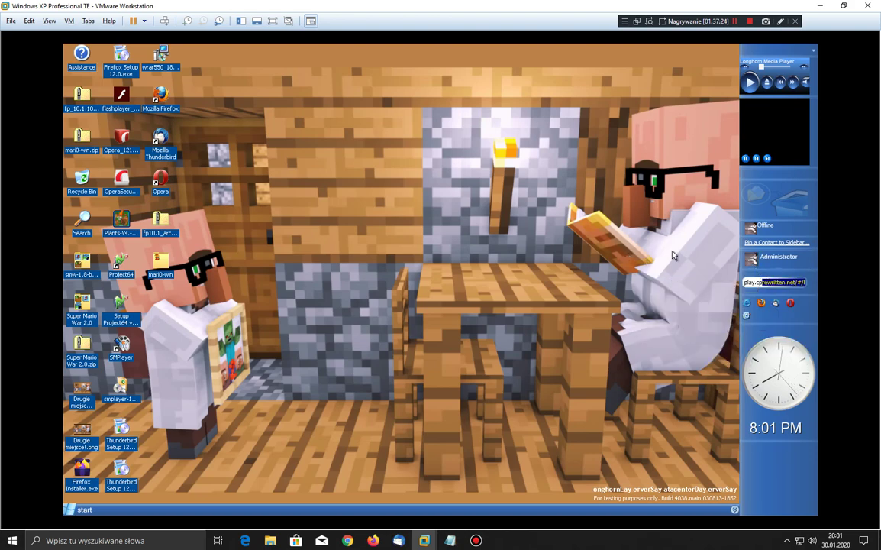
click(765, 280)
click(324, 230)
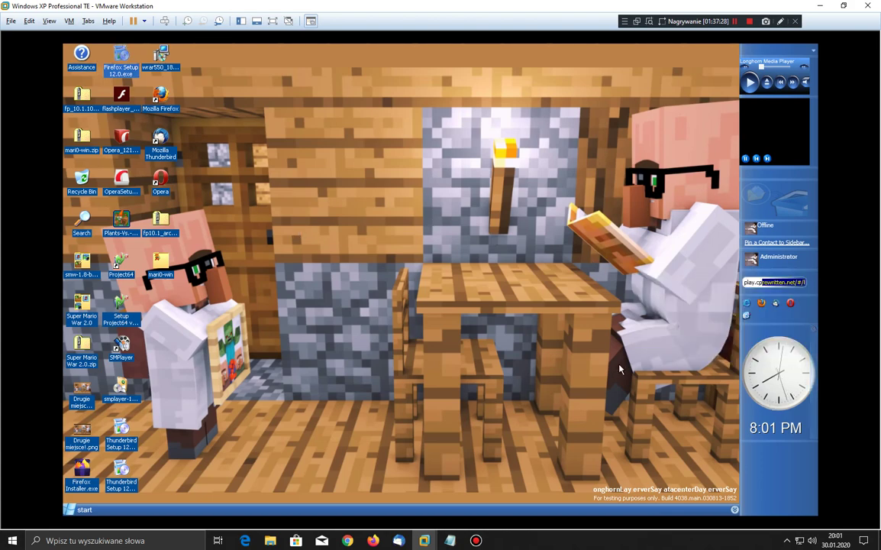
right_click(763, 281)
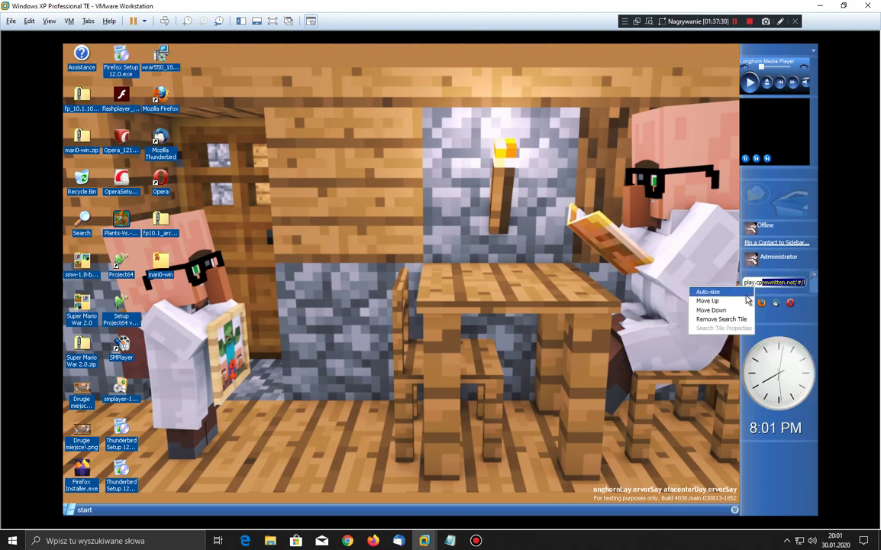
click(672, 269)
right_click(758, 265)
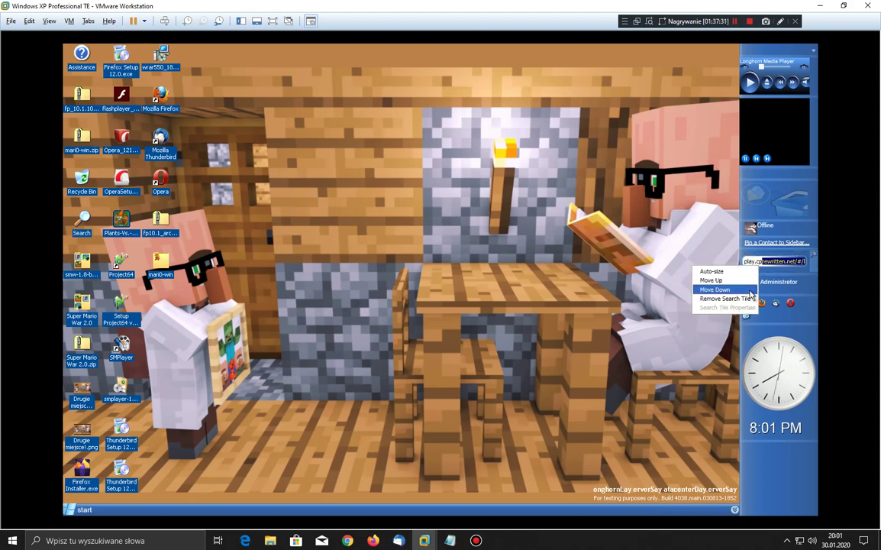
click(718, 288)
- Remove the search tile, add a new Search tile, and drag it below Administrator
right_click(763, 290)
click(729, 324)
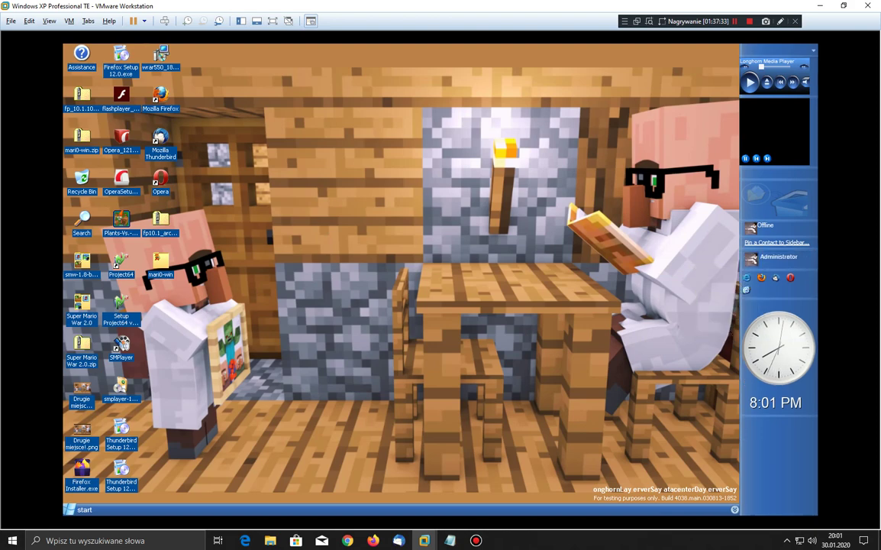
right_click(756, 323)
click(721, 415)
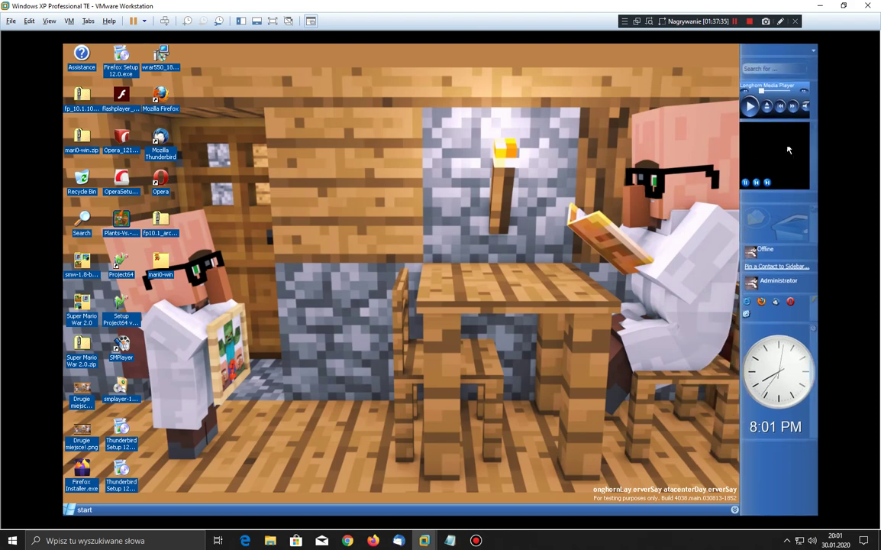
drag(772, 84, 769, 294)
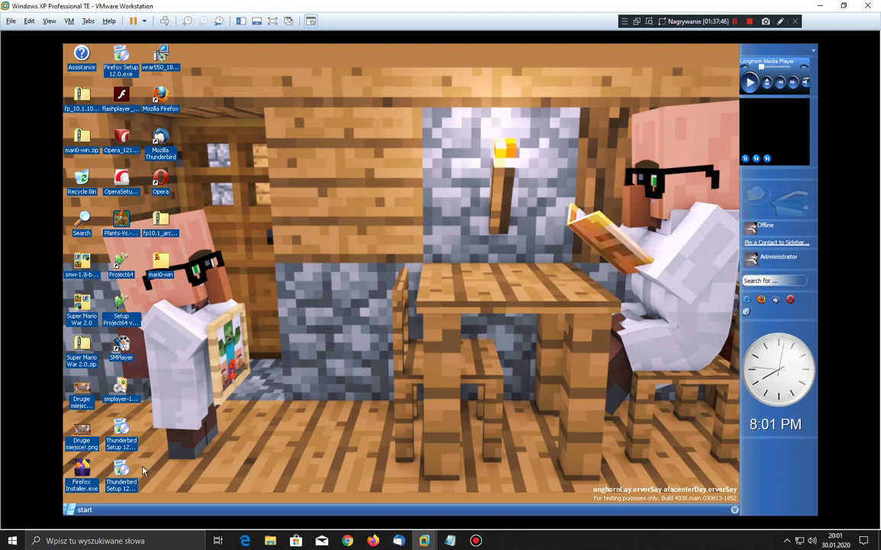
- Browse the Start menu's All Programs list, then close the menus
click(84, 509)
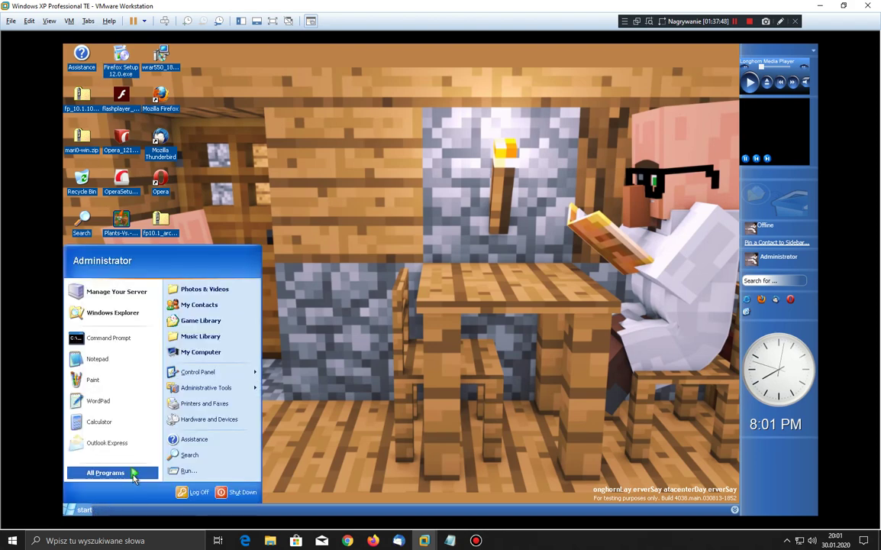
click(126, 472)
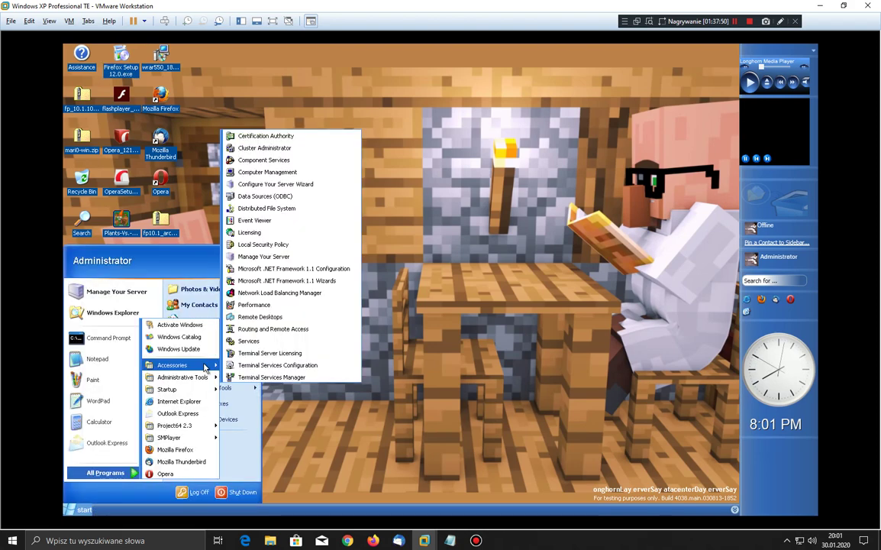
mouse_move(188, 365)
mouse_move(227, 368)
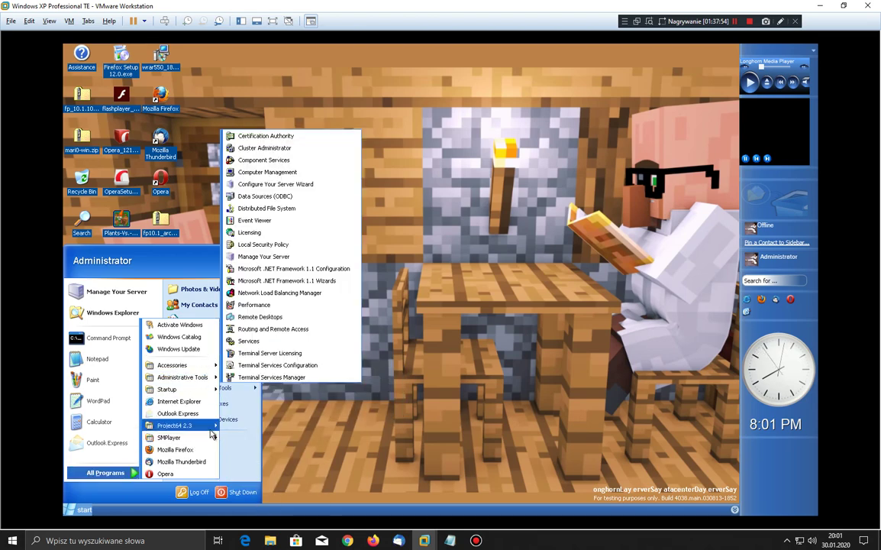
mouse_move(203, 390)
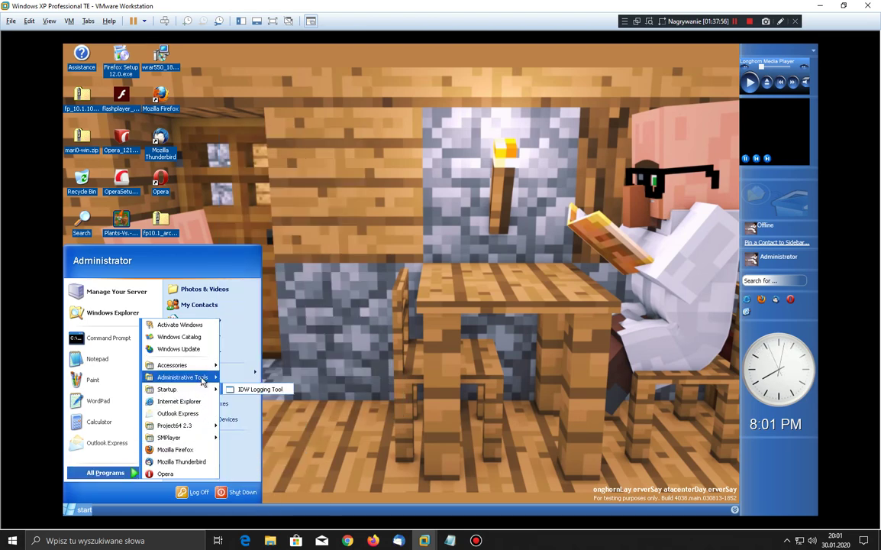
click(122, 502)
- Shut down the guest with the comment 'Thanks!' and dismiss the CLR error
click(83, 509)
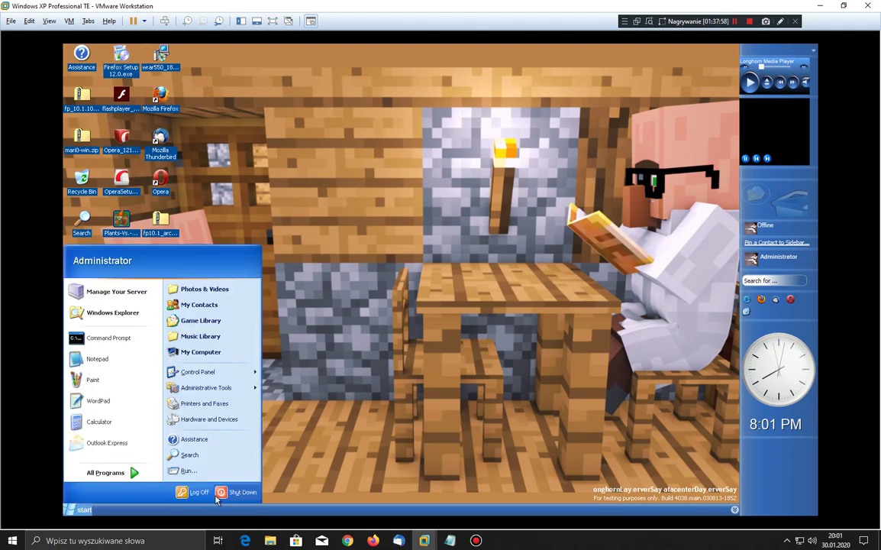
click(233, 494)
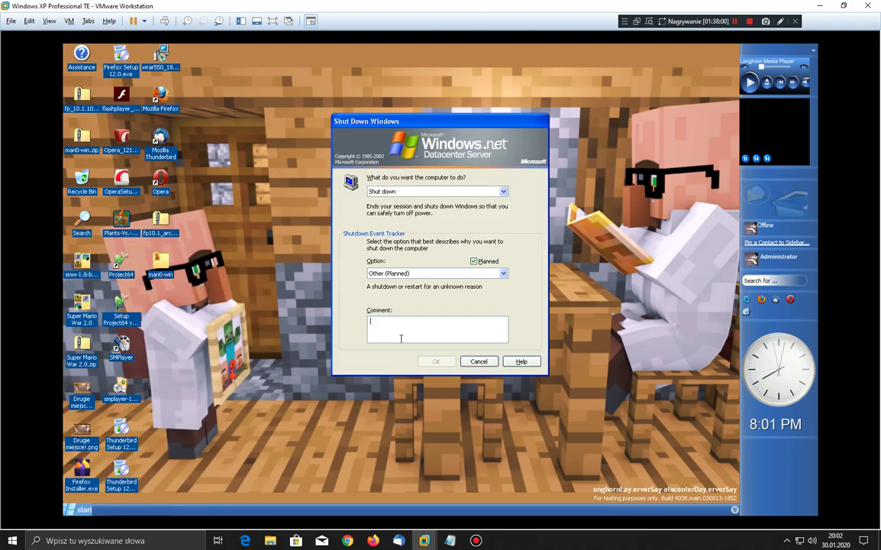
click(397, 338)
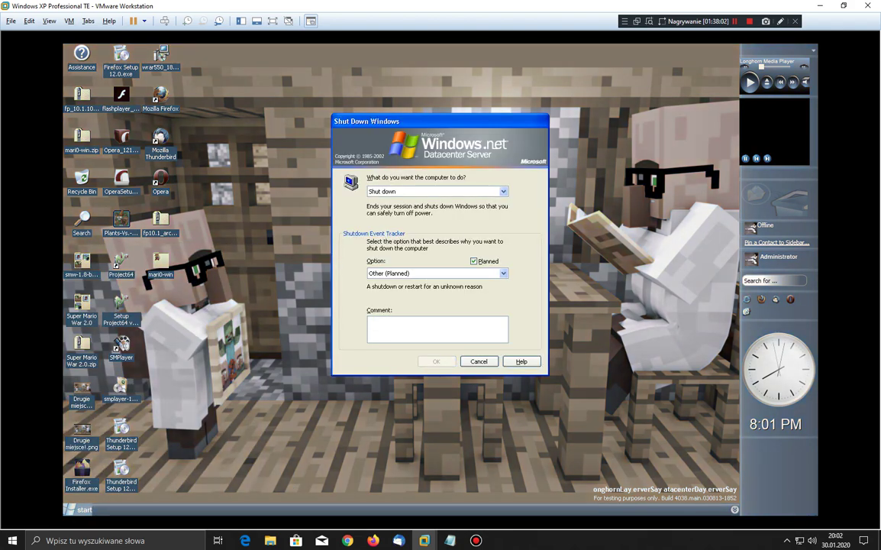
text(Thanks!)
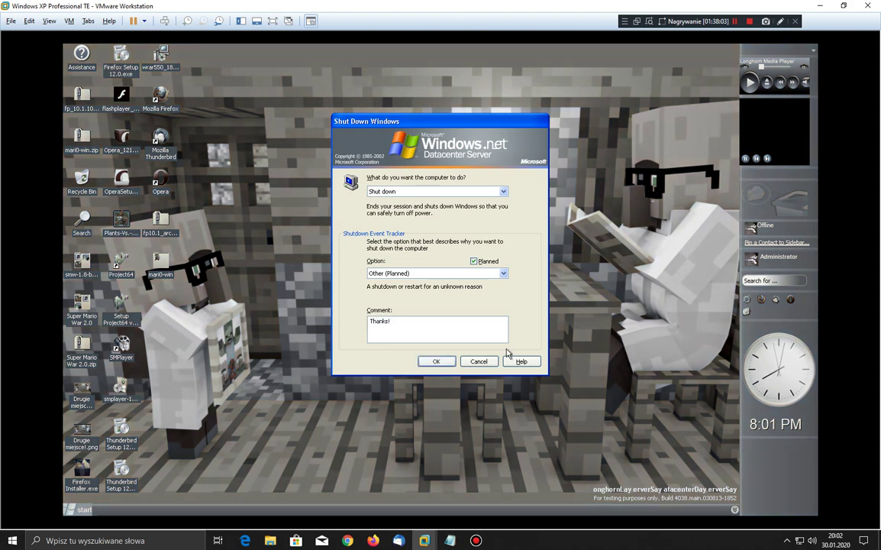
click(436, 361)
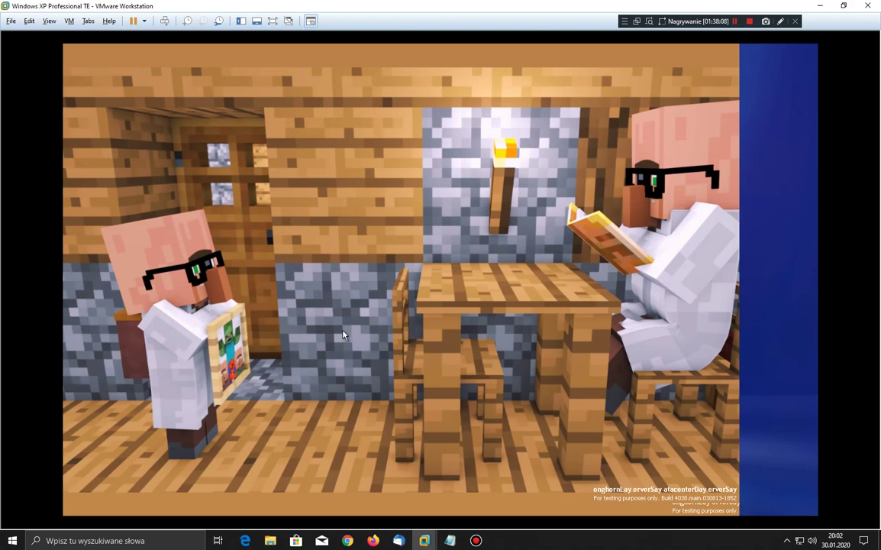
click(404, 329)
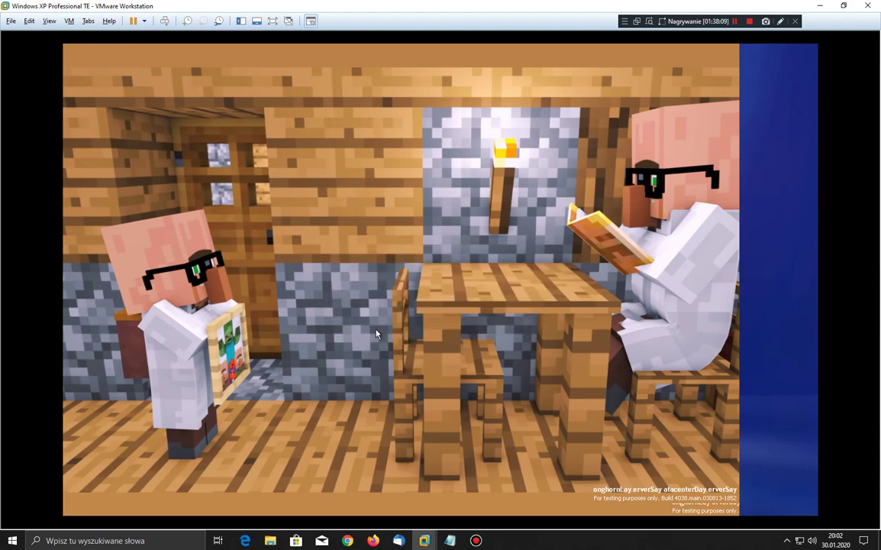